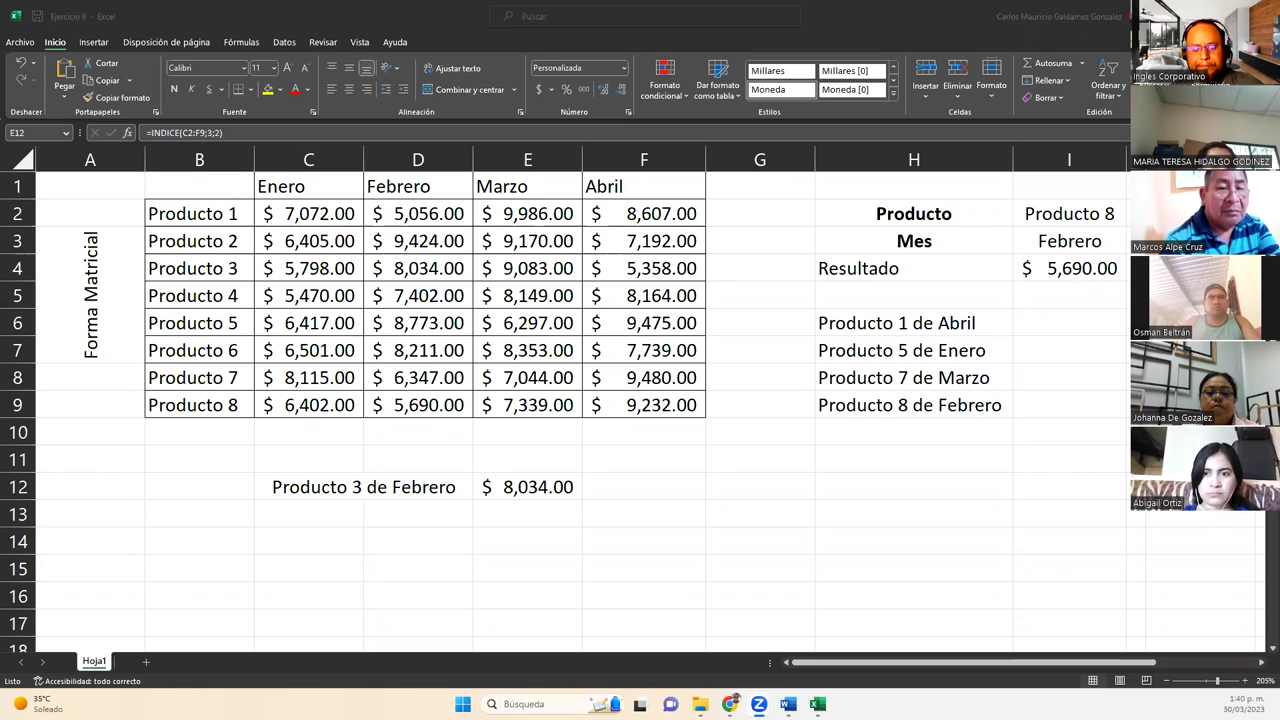
Step: Clear cell E12 beside "Producto 3 de Febrero" and highlight the sales data in C2:F9
click(535, 487)
key(Delete)
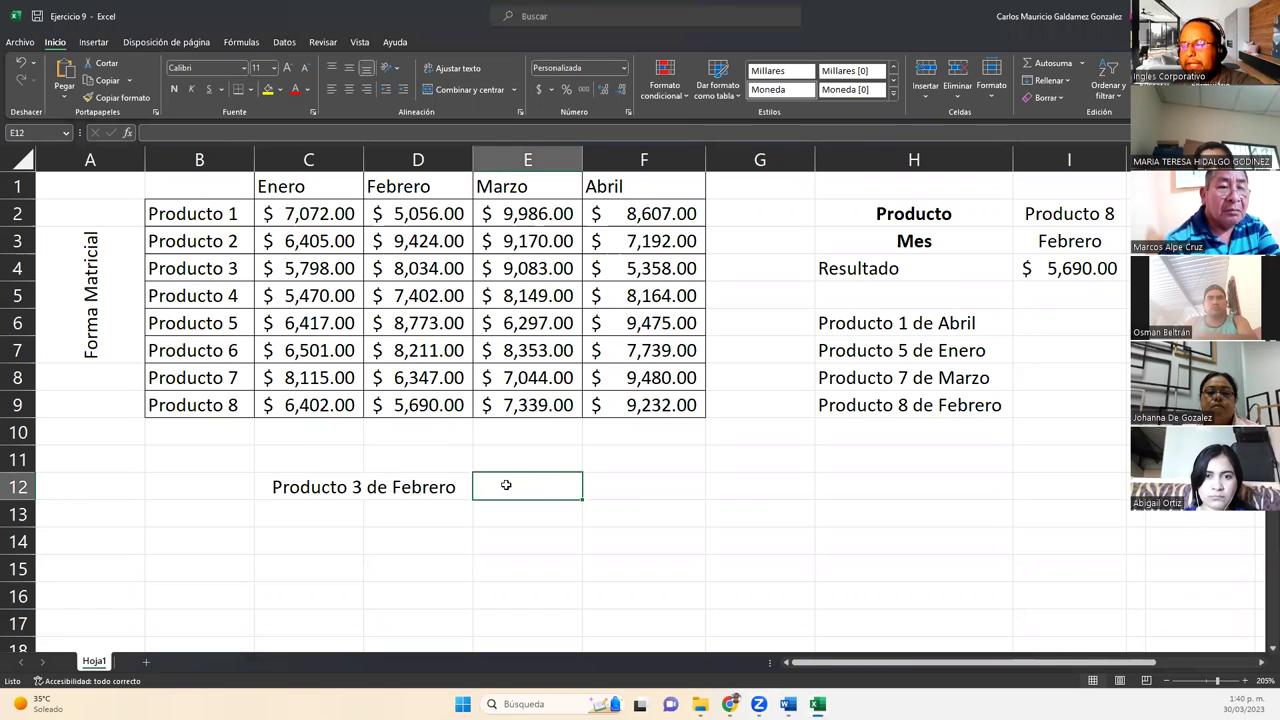
click(360, 490)
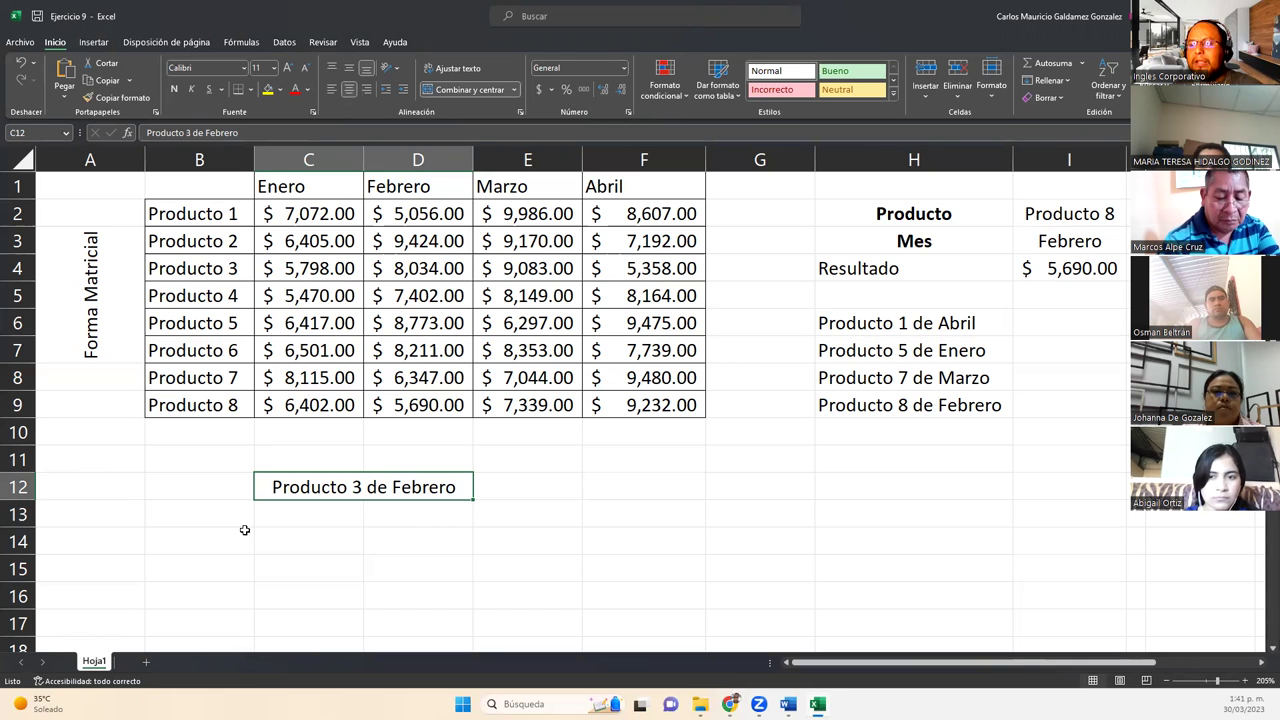
drag(270, 208, 637, 412)
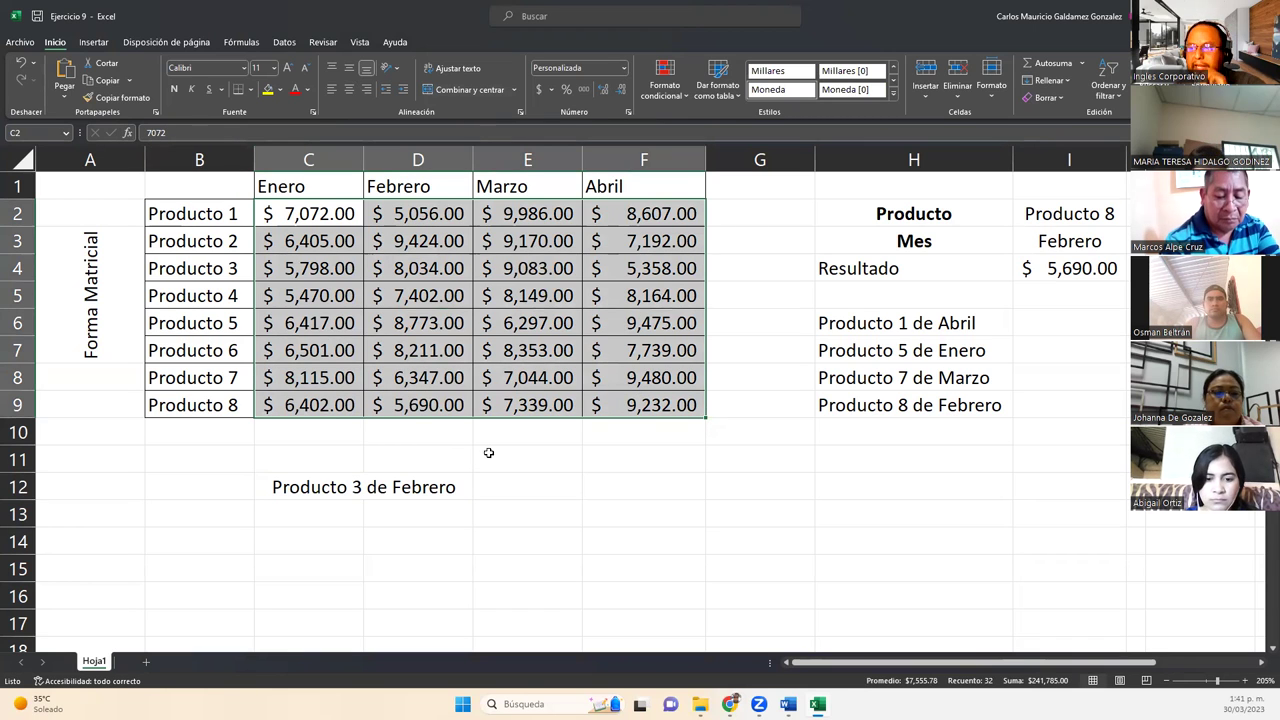
Step: Enter =INDICE(C2:F9;3;2) in E12 to return the value of Producto 3 for Febrero
click(492, 489)
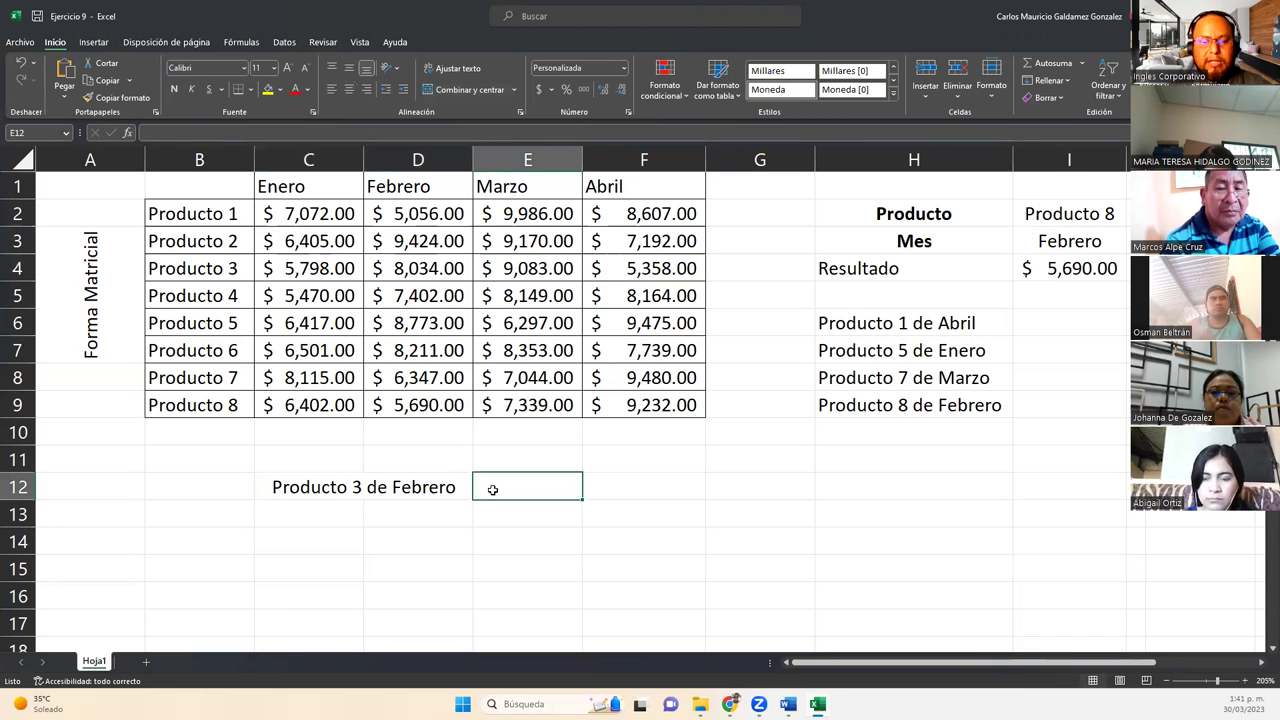
text(=)
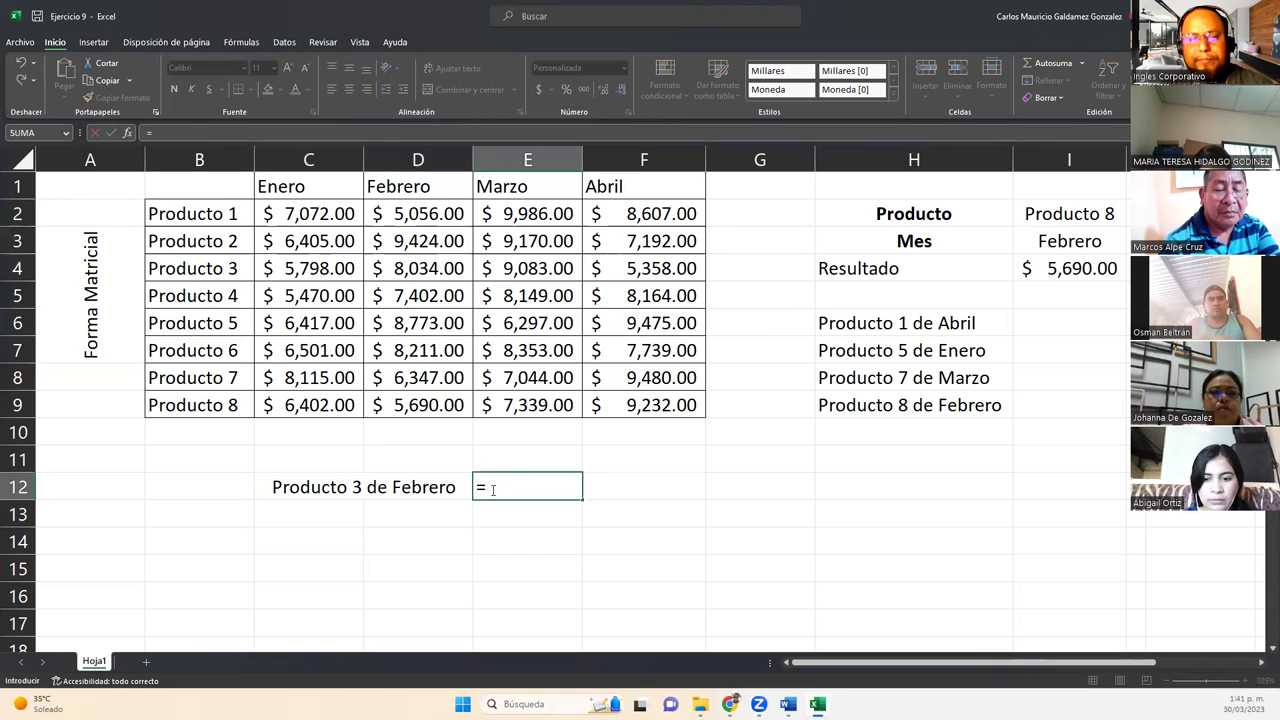
text(indi)
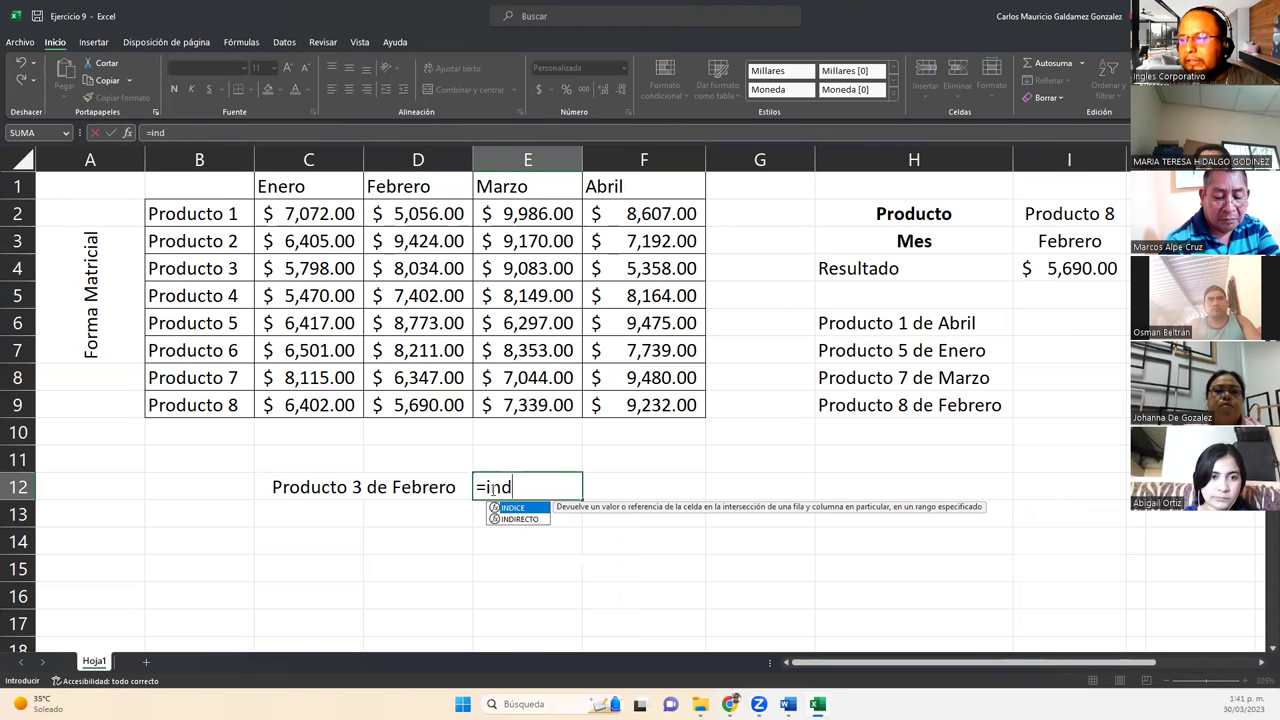
key(Tab)
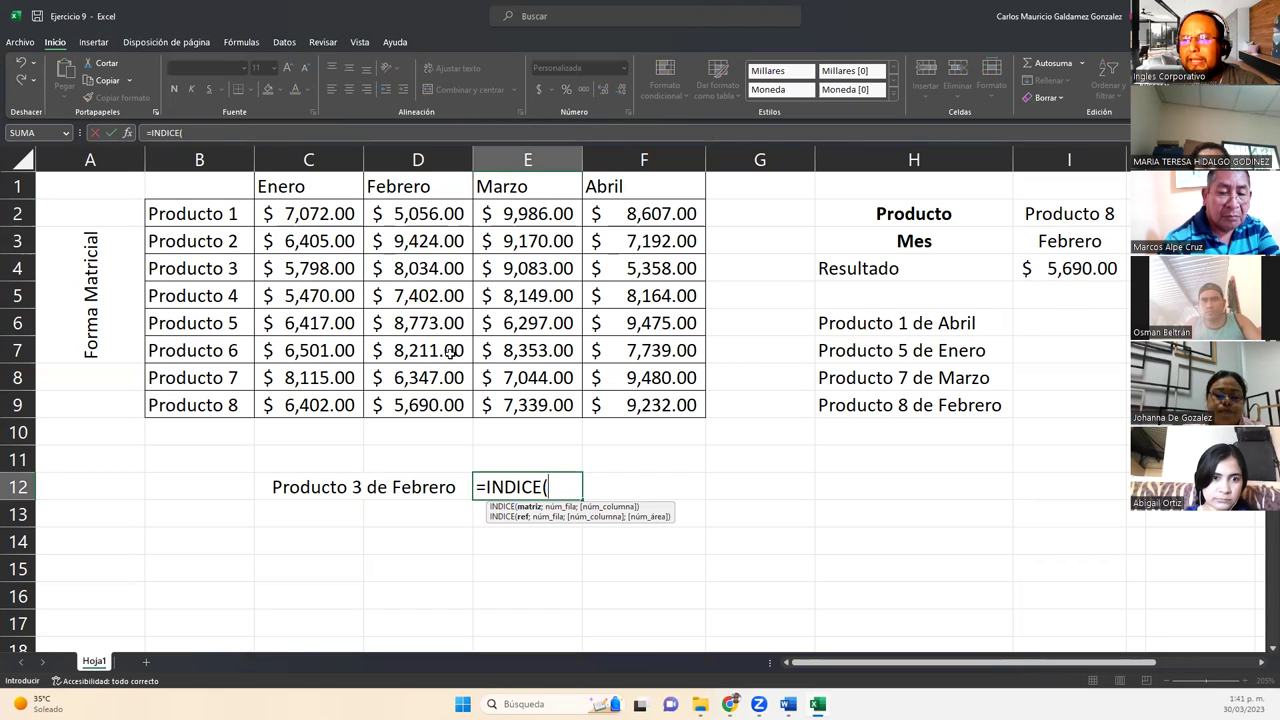
drag(308, 213, 679, 401)
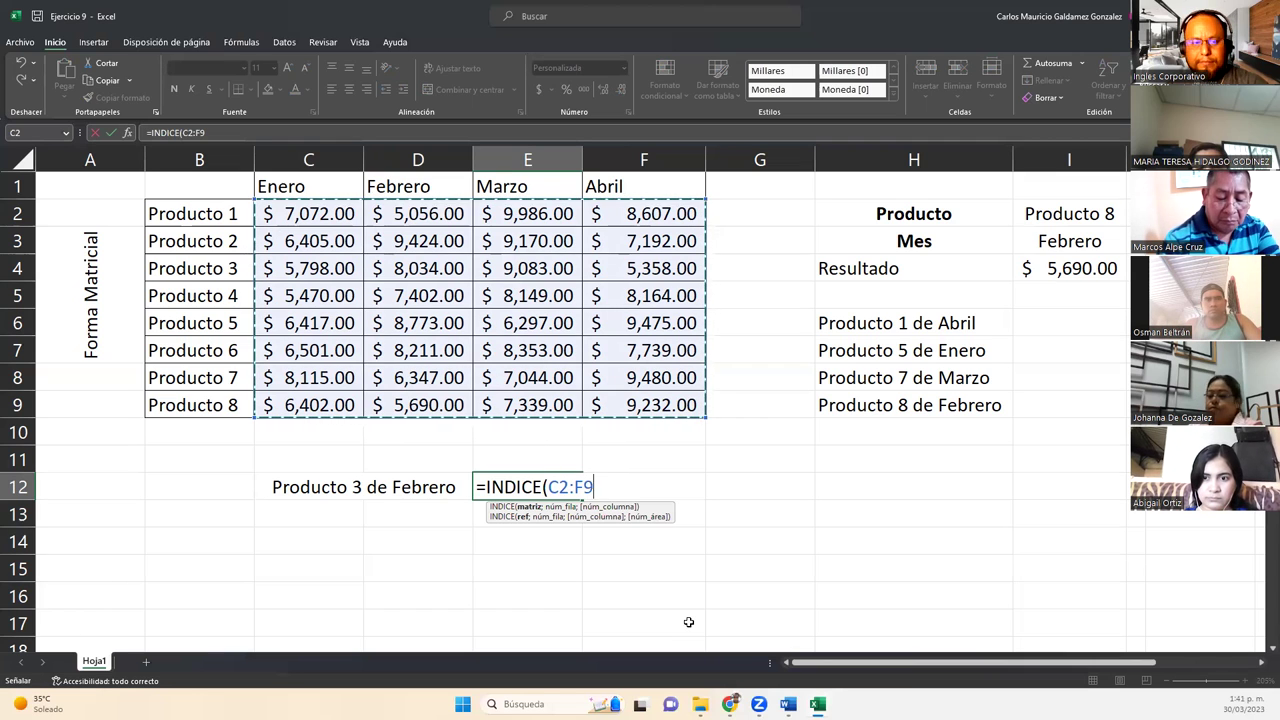
text(;)
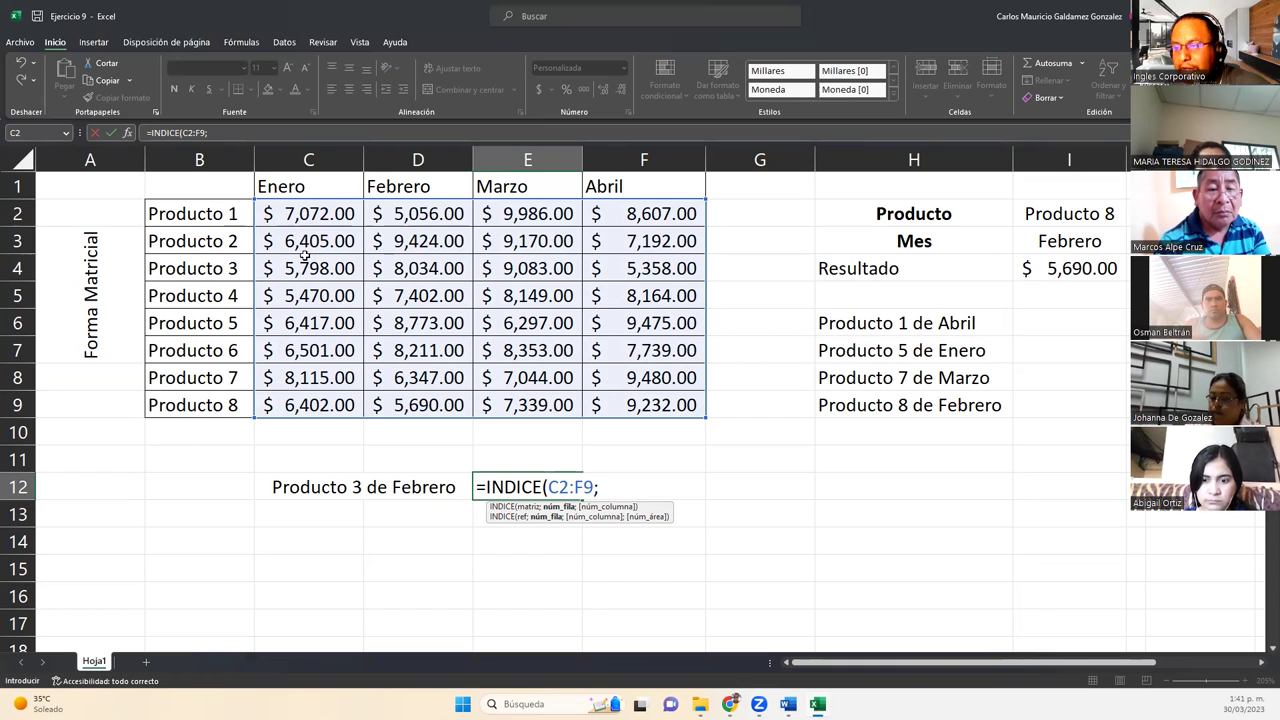
text(3;)
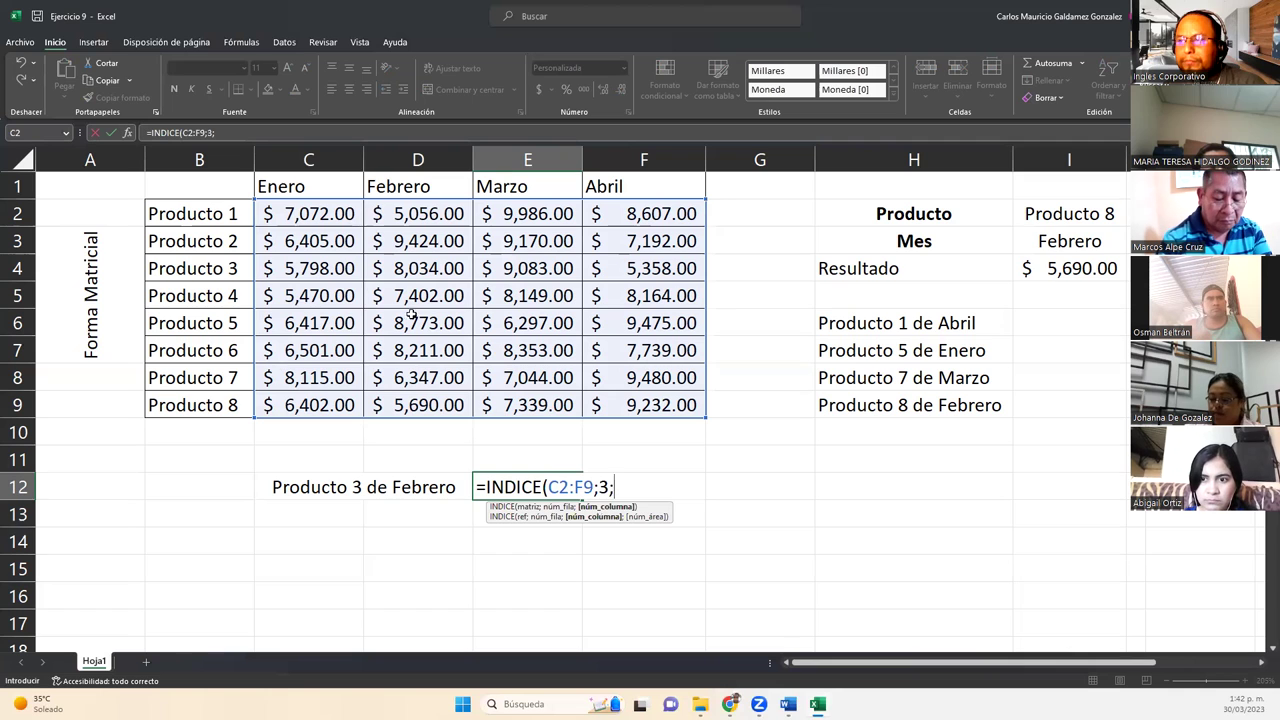
text(2)
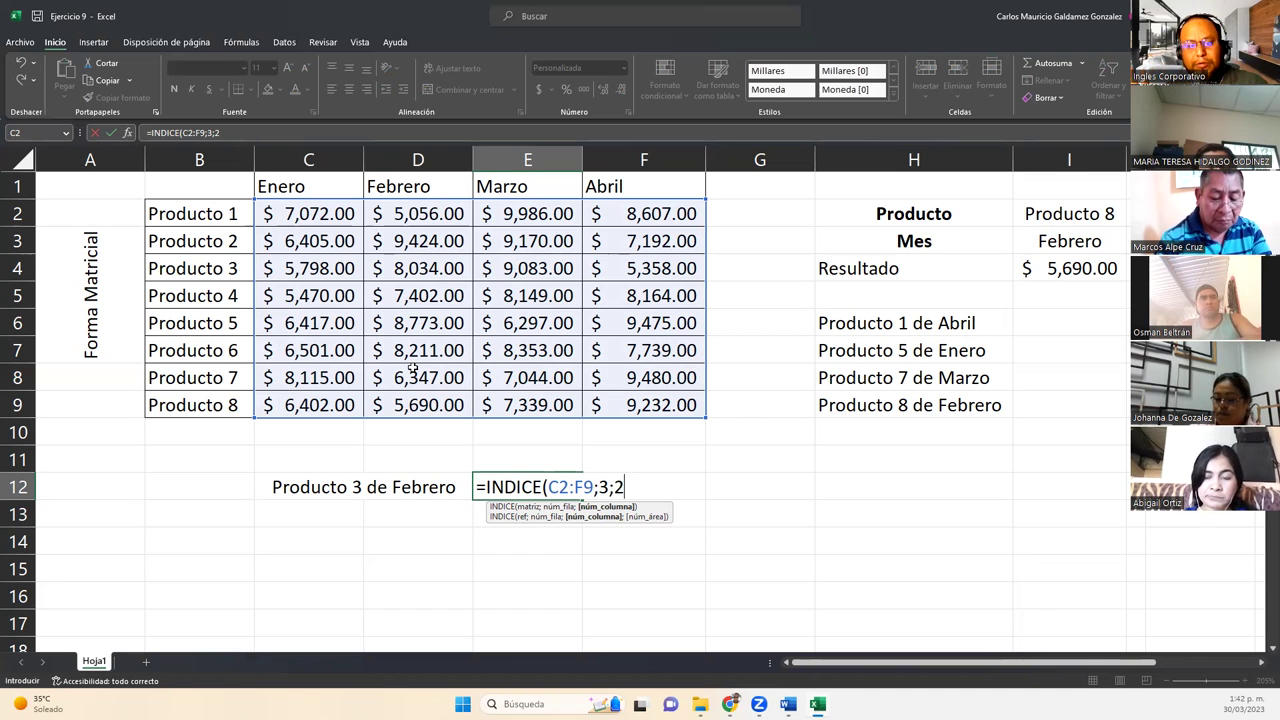
text())
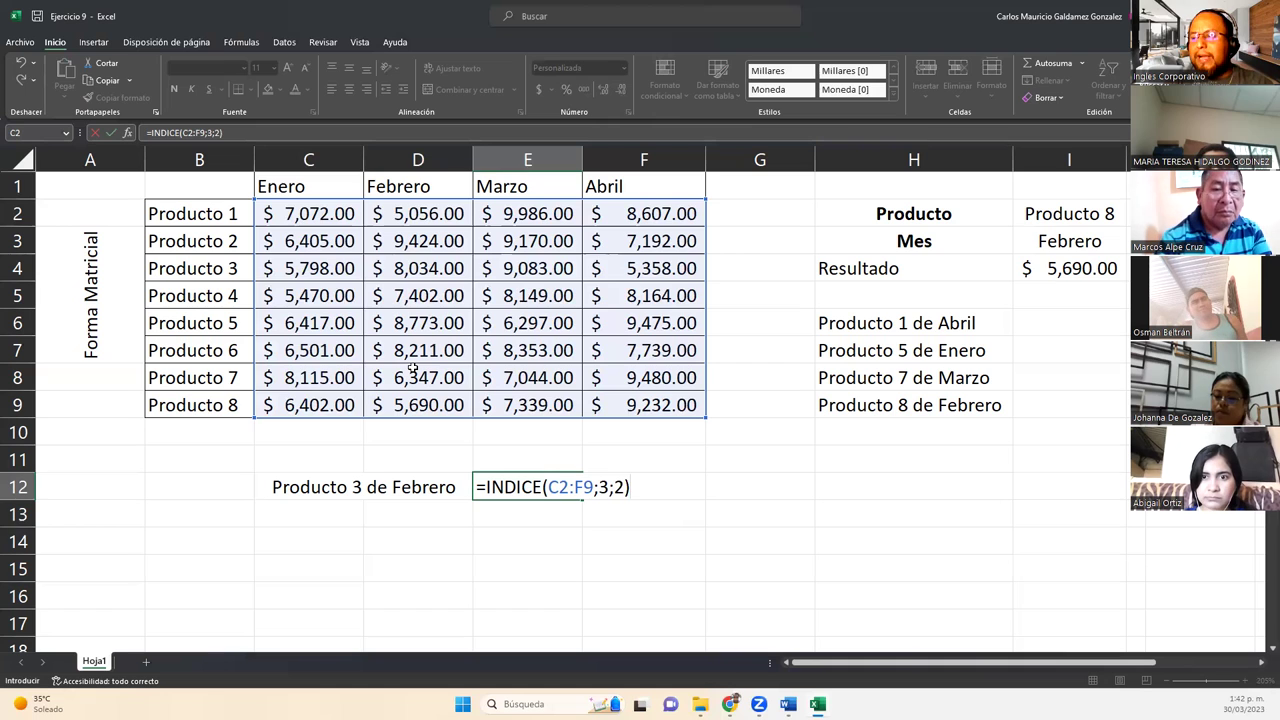
key(Return)
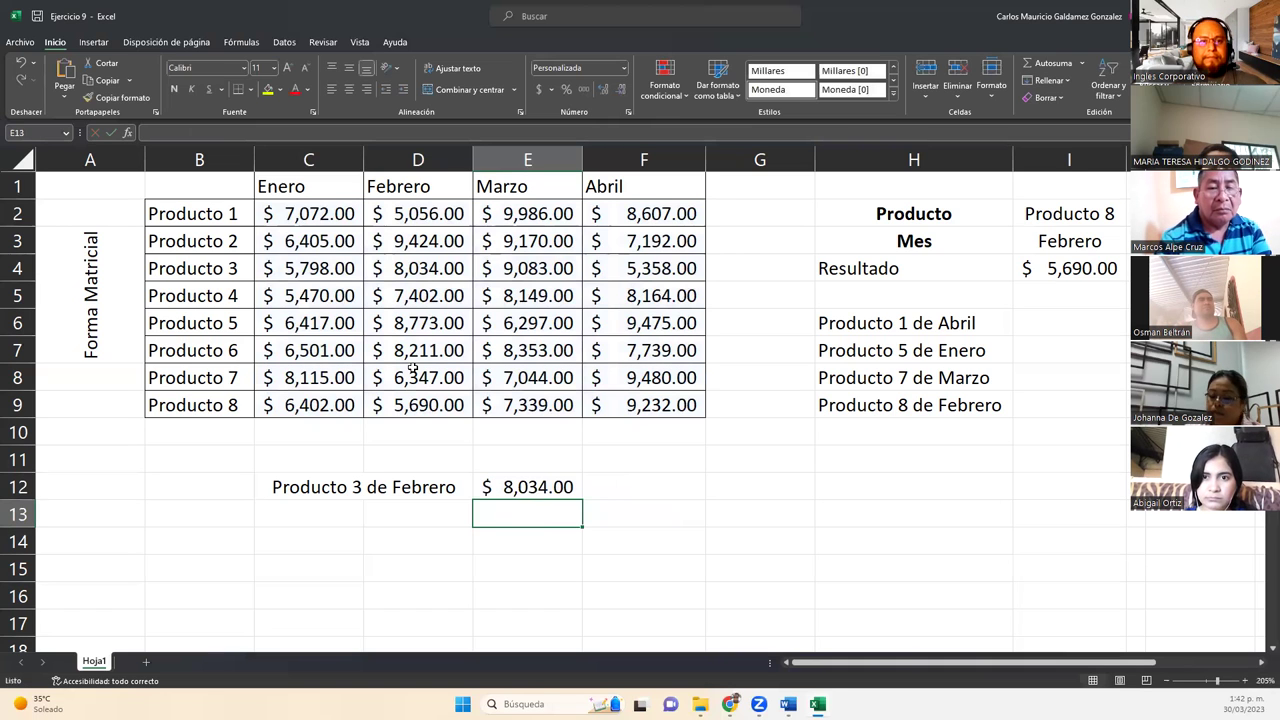
Step: Open the formula in E12 to examine the range, row and column arguments of INDICE
click(521, 490)
key(F2)
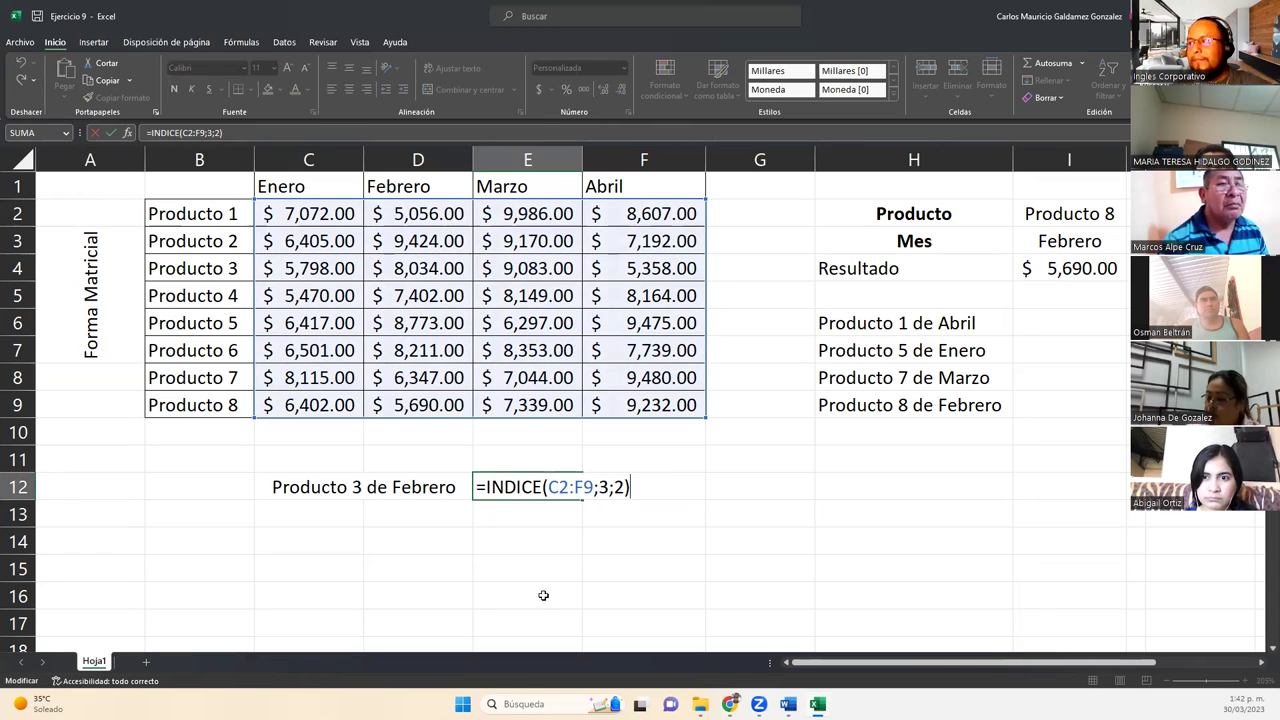
click(519, 503)
double_click(508, 487)
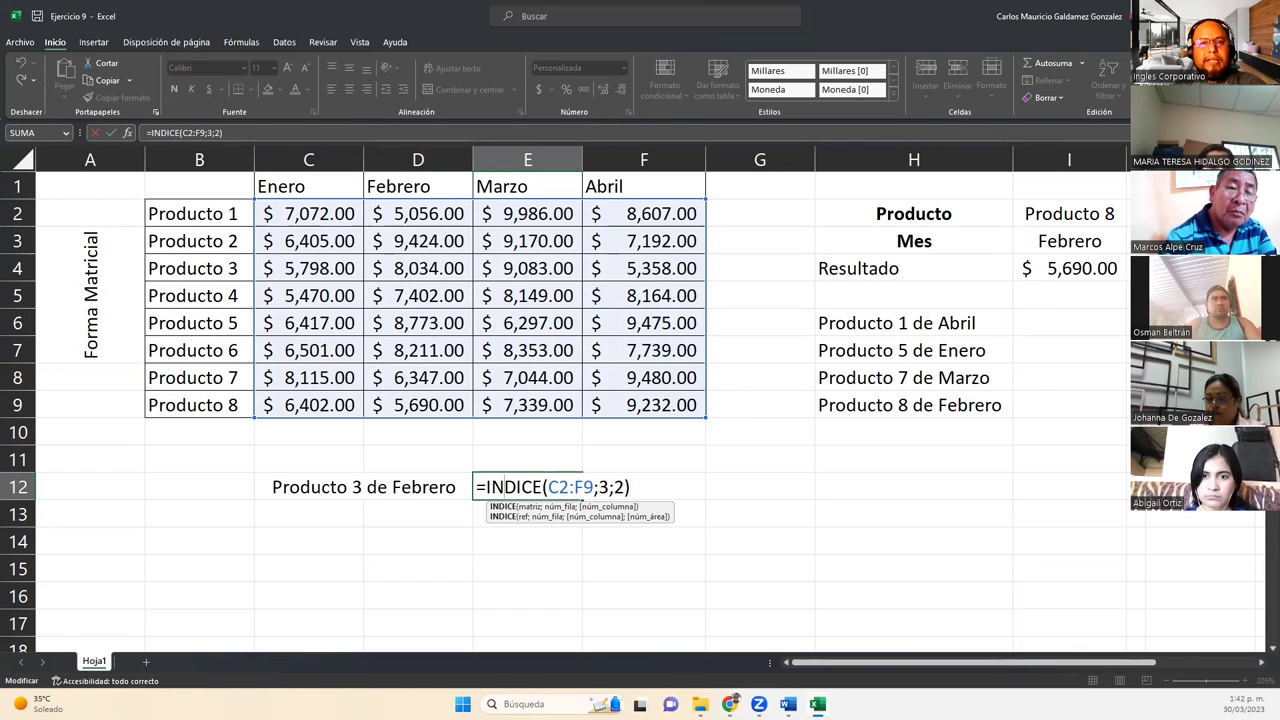
key(alt+Tab)
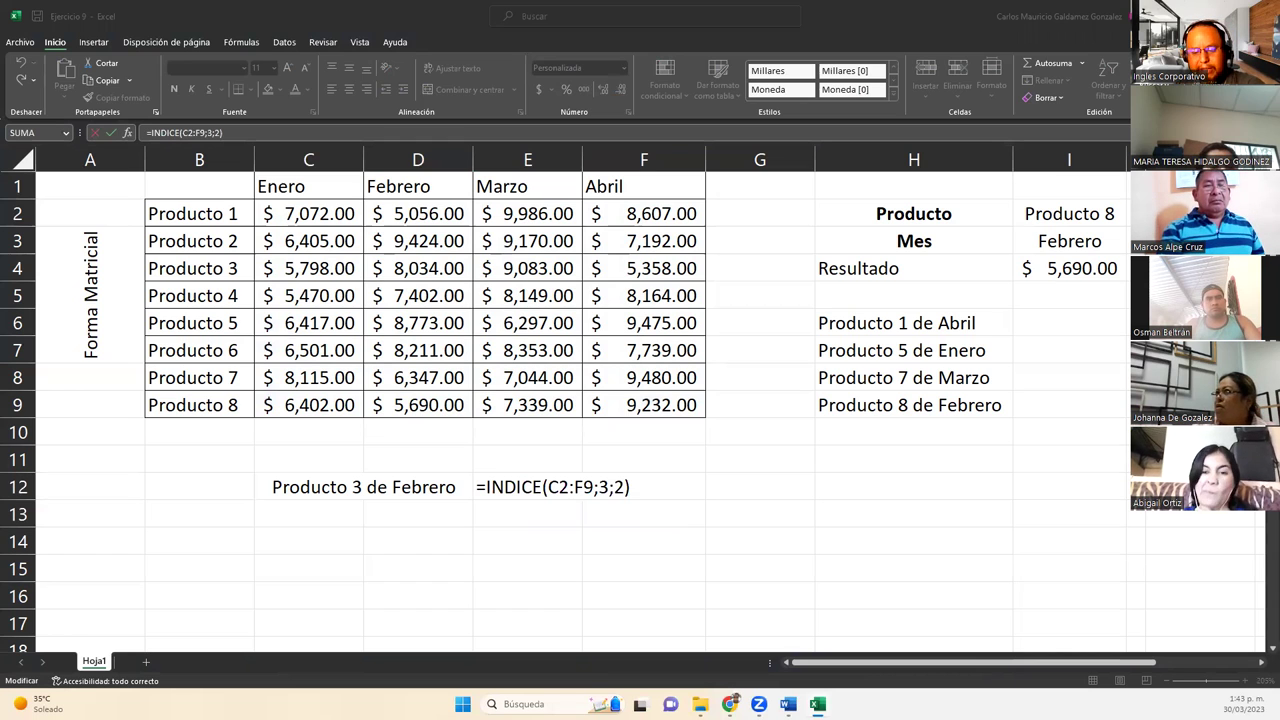
click(436, 295)
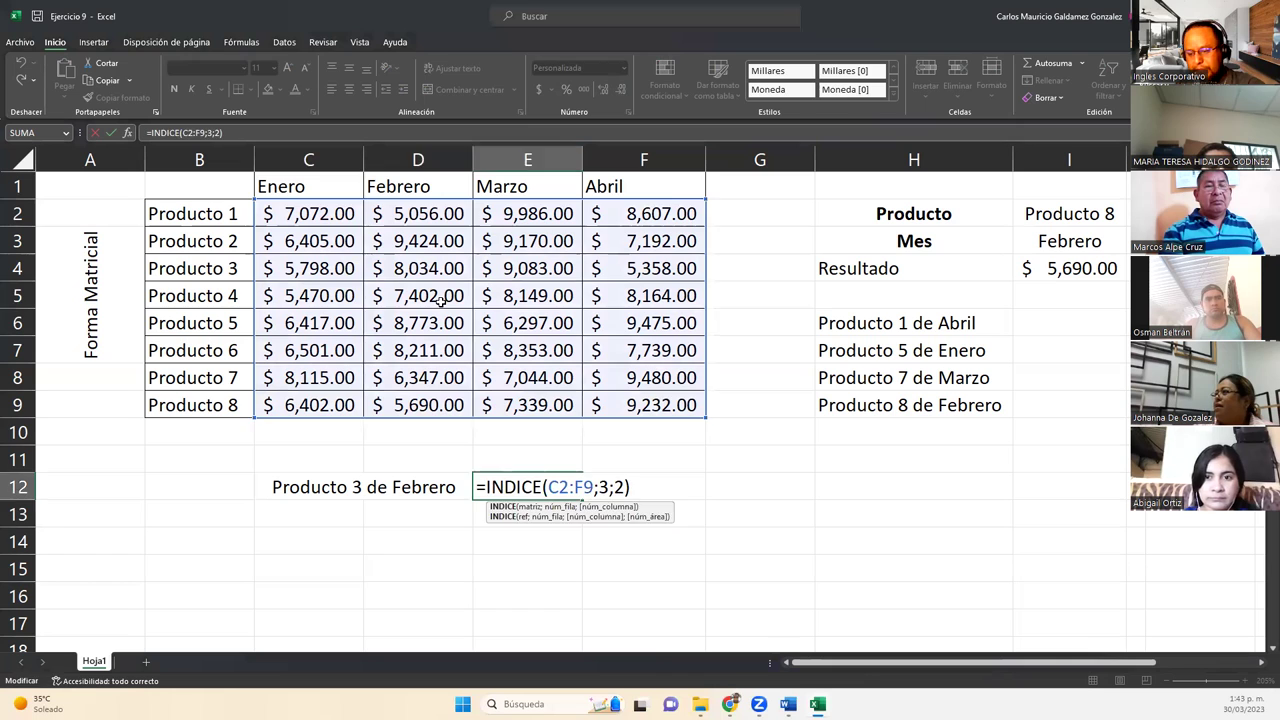
click(438, 296)
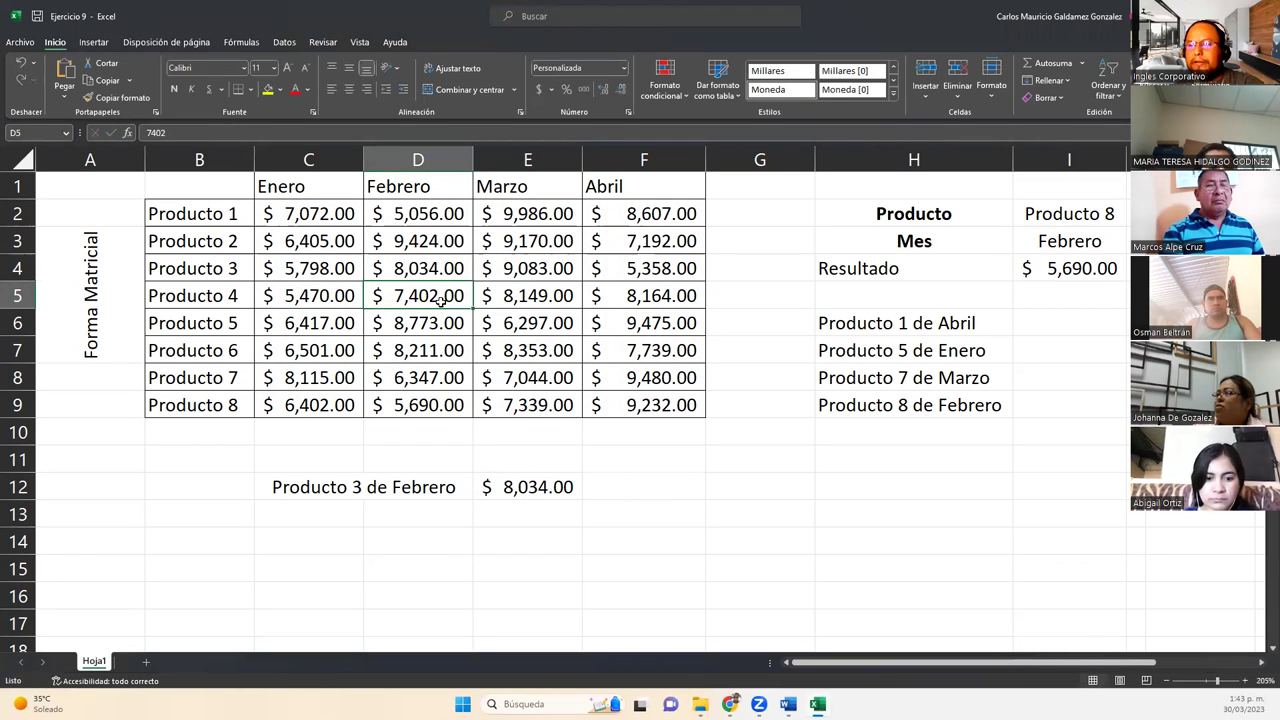
key(ctrl+t)
click(201, 261)
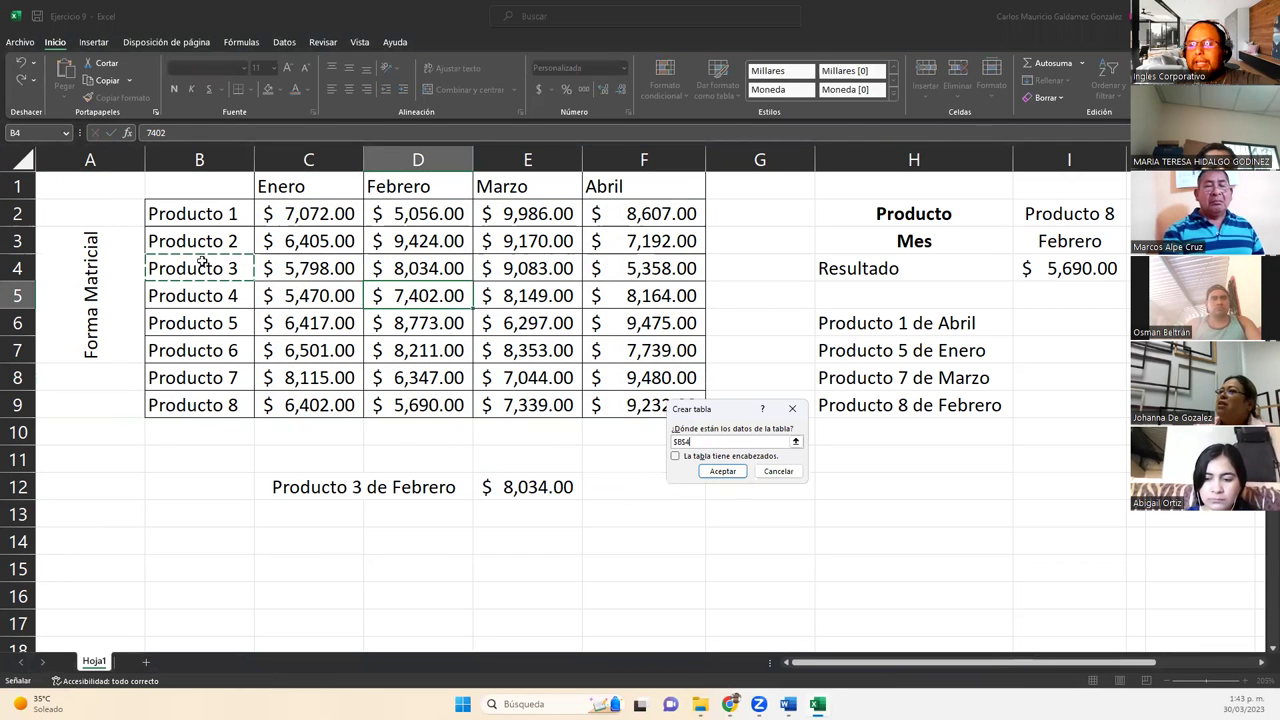
click(77, 186)
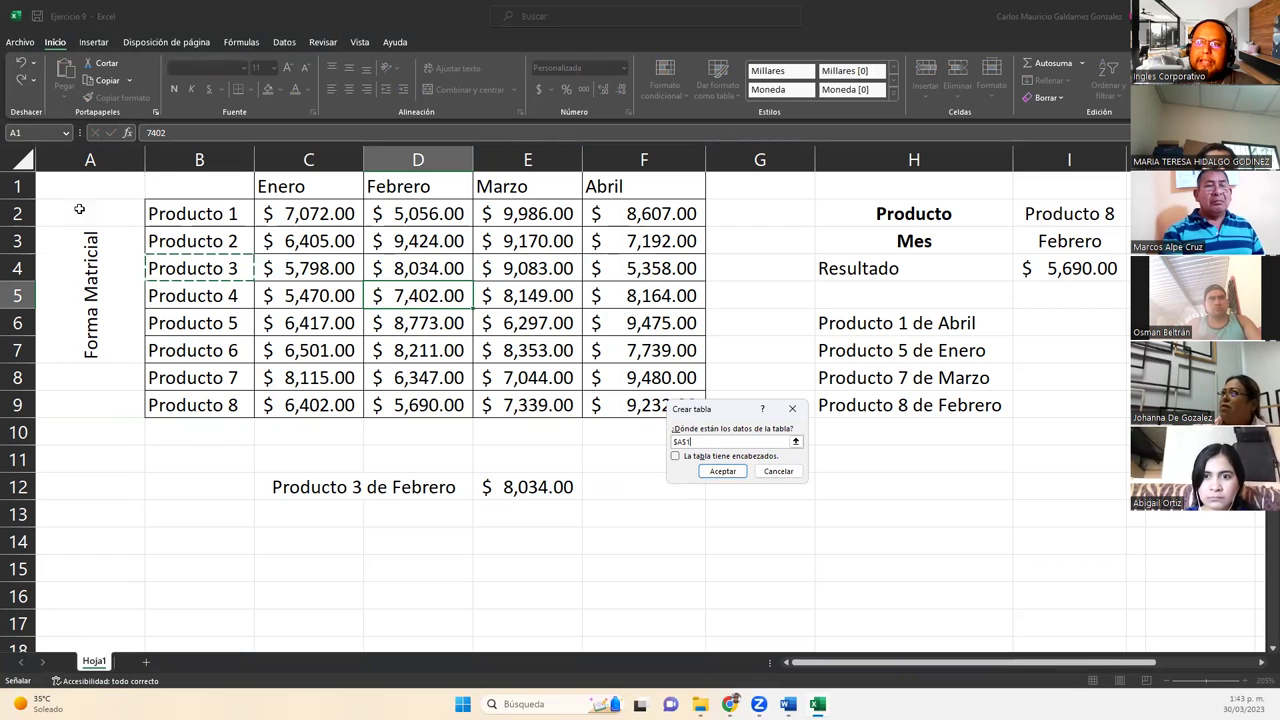
click(180, 192)
text(Prod)
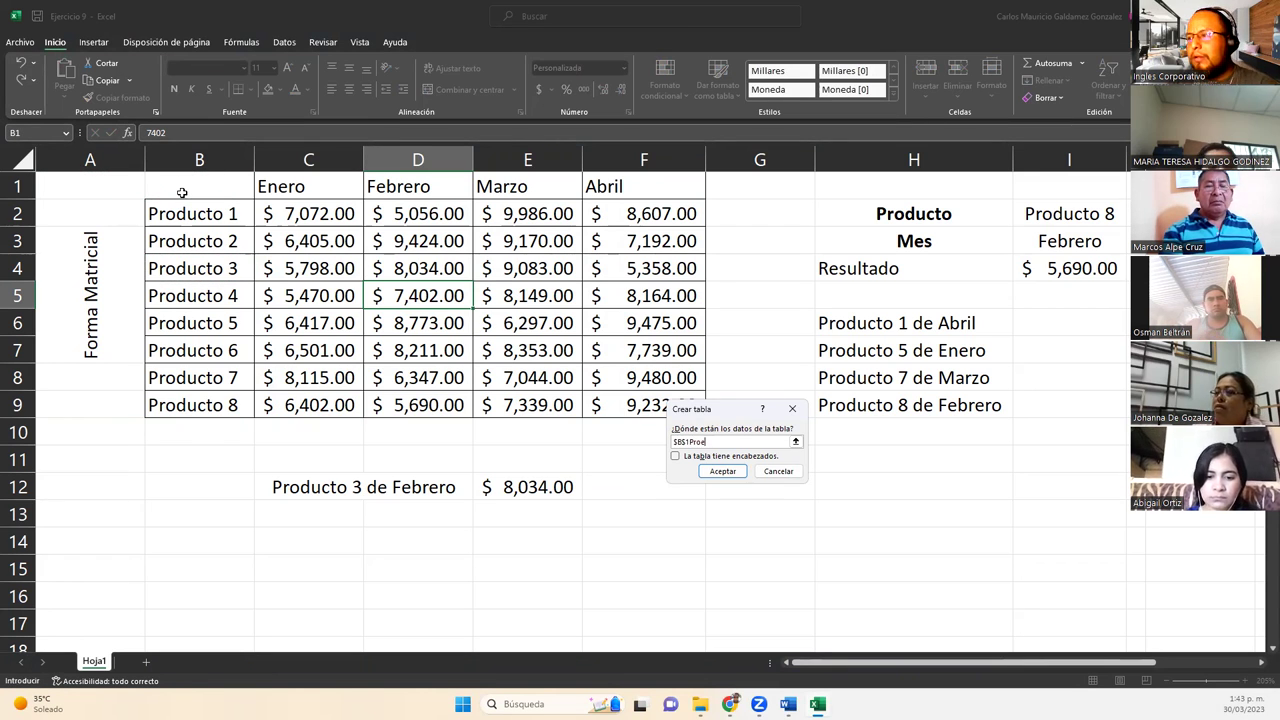
key(Escape)
Step: Enter the heading "Productos" in B1 above the product names
click(184, 193)
double_click(186, 193)
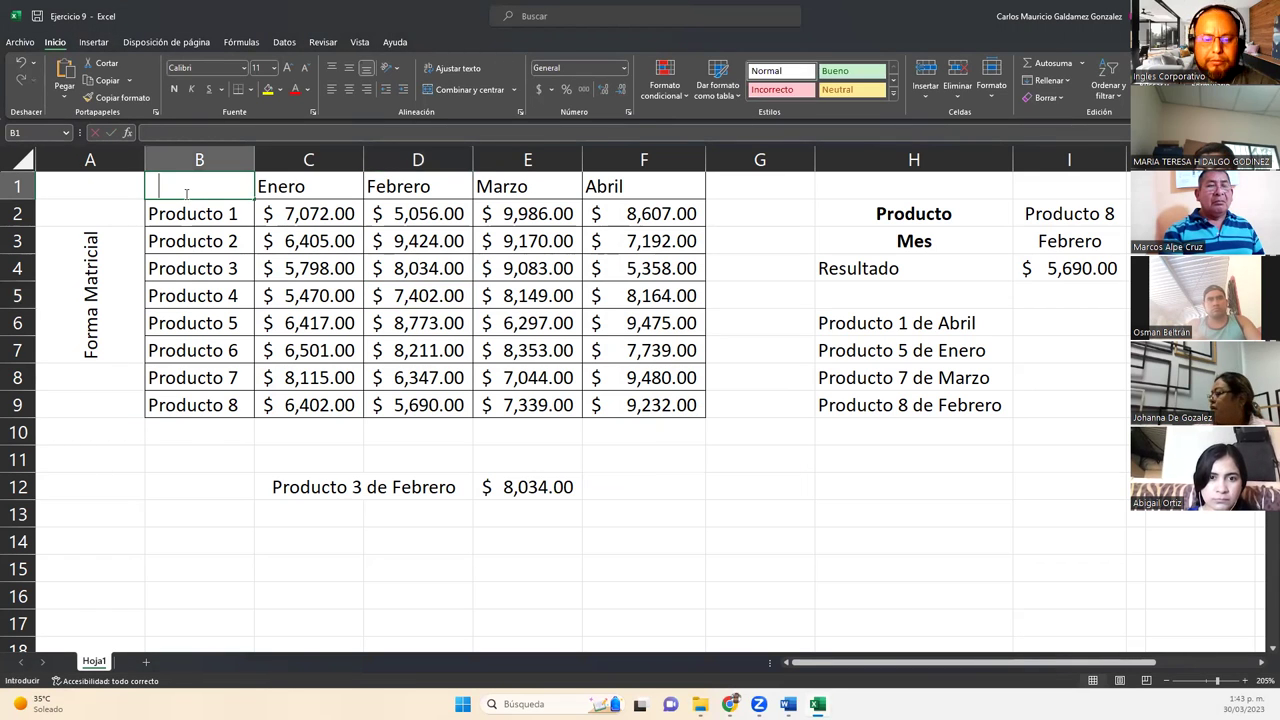
text(Productos)
key(Return)
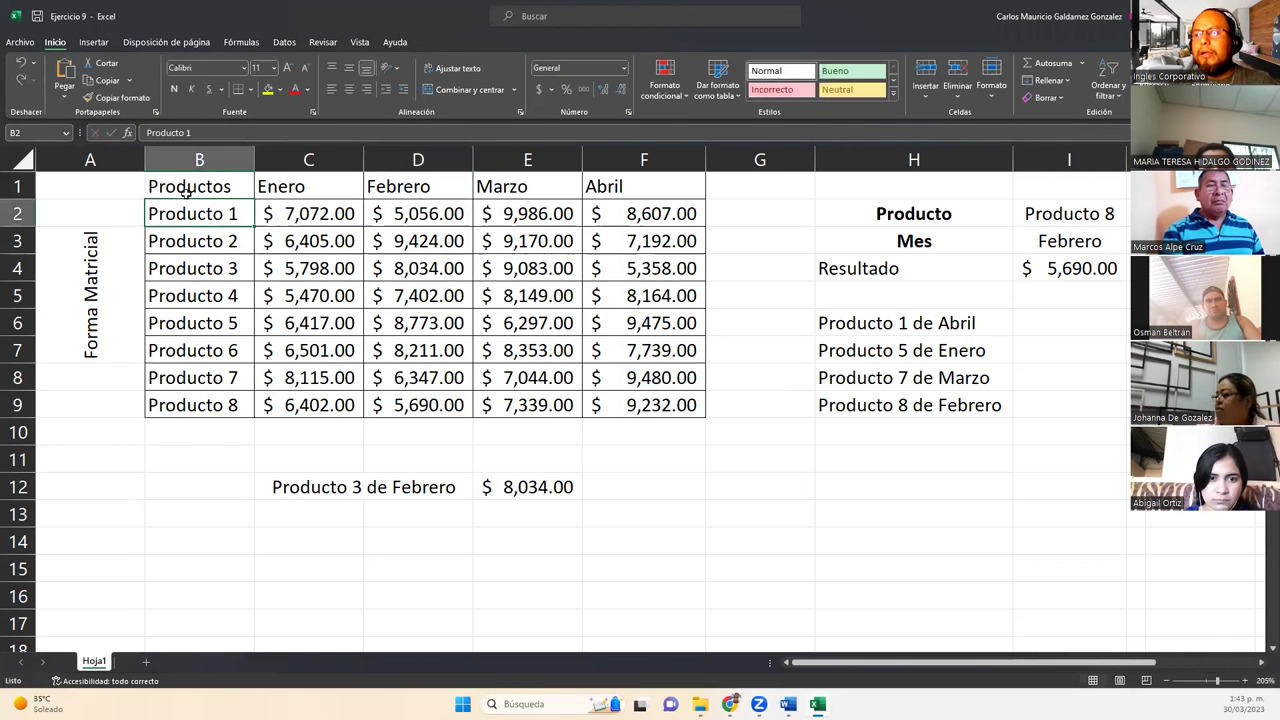
Step: Convert the range B1:F9 into a table with headers
drag(186, 193, 626, 404)
key(ctrl+t)
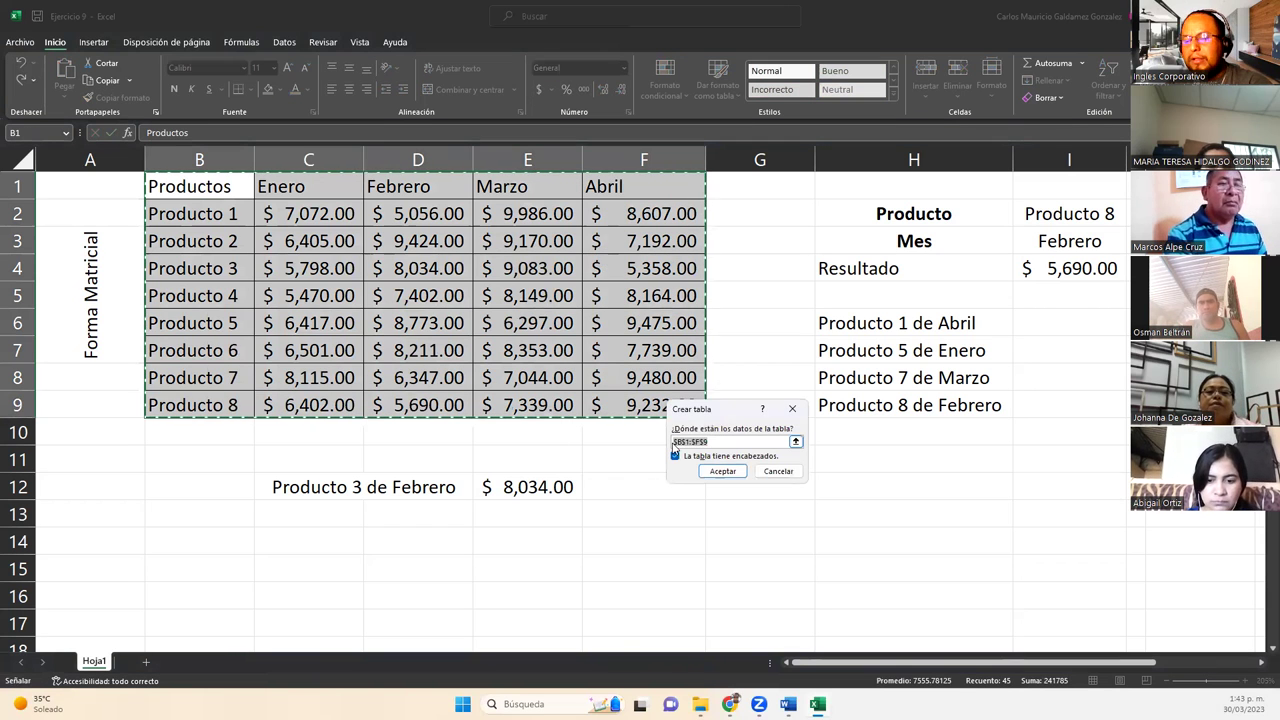
click(722, 471)
click(465, 270)
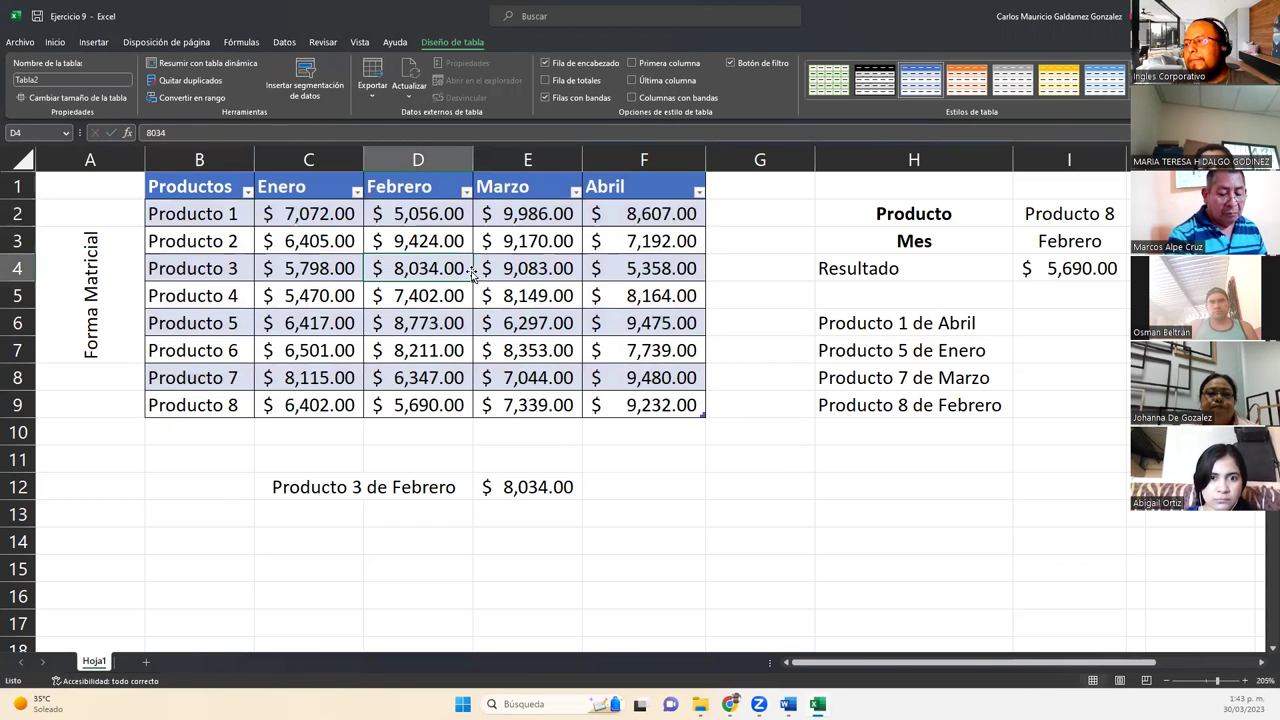
Step: Clear E12 and try to enter =INDICE(Tabla2[[Enero]:[Abril]];3,2), referencing the table's month columns
click(516, 490)
key(Delete)
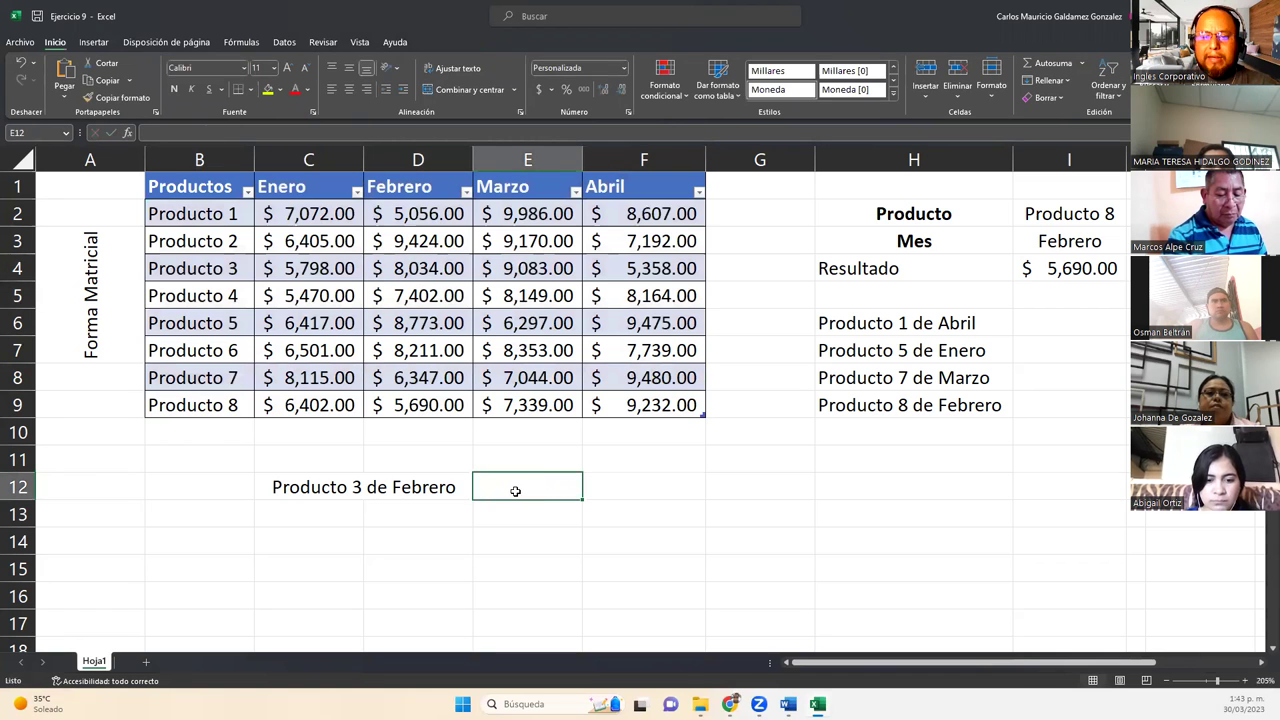
text(=indice)
key(Tab)
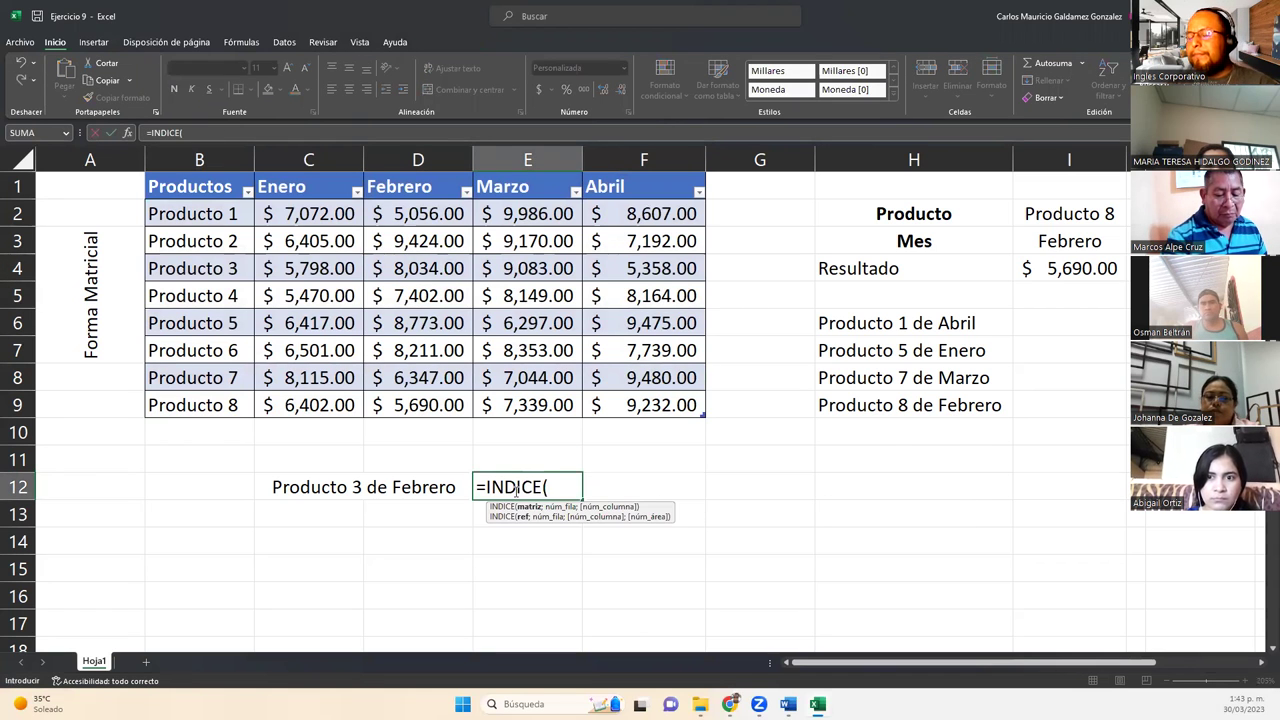
drag(297, 210, 660, 405)
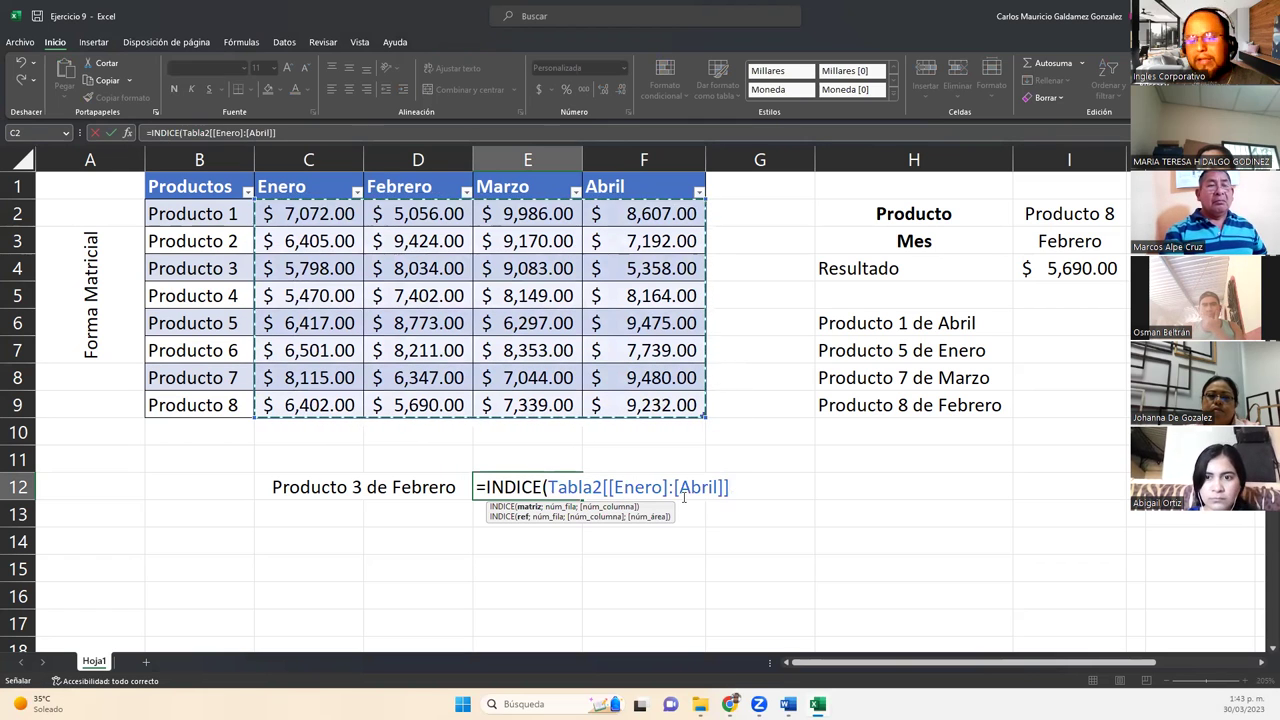
text(;3)
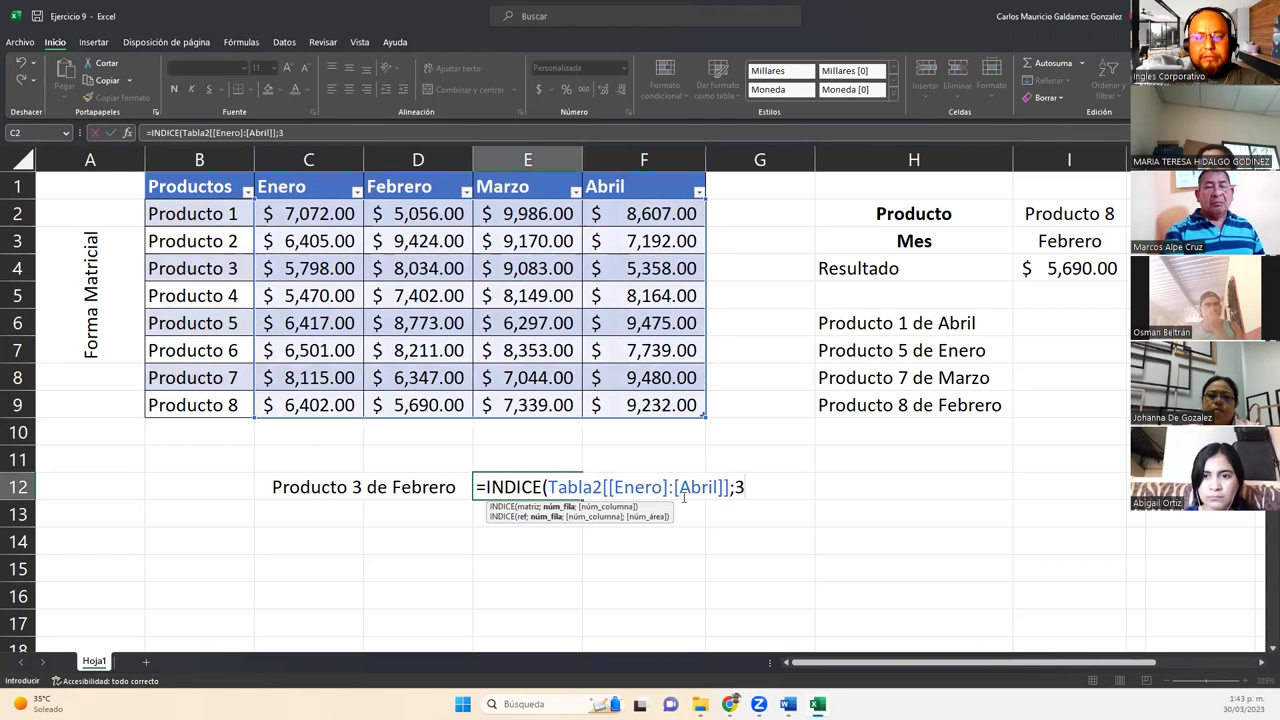
text(,2))
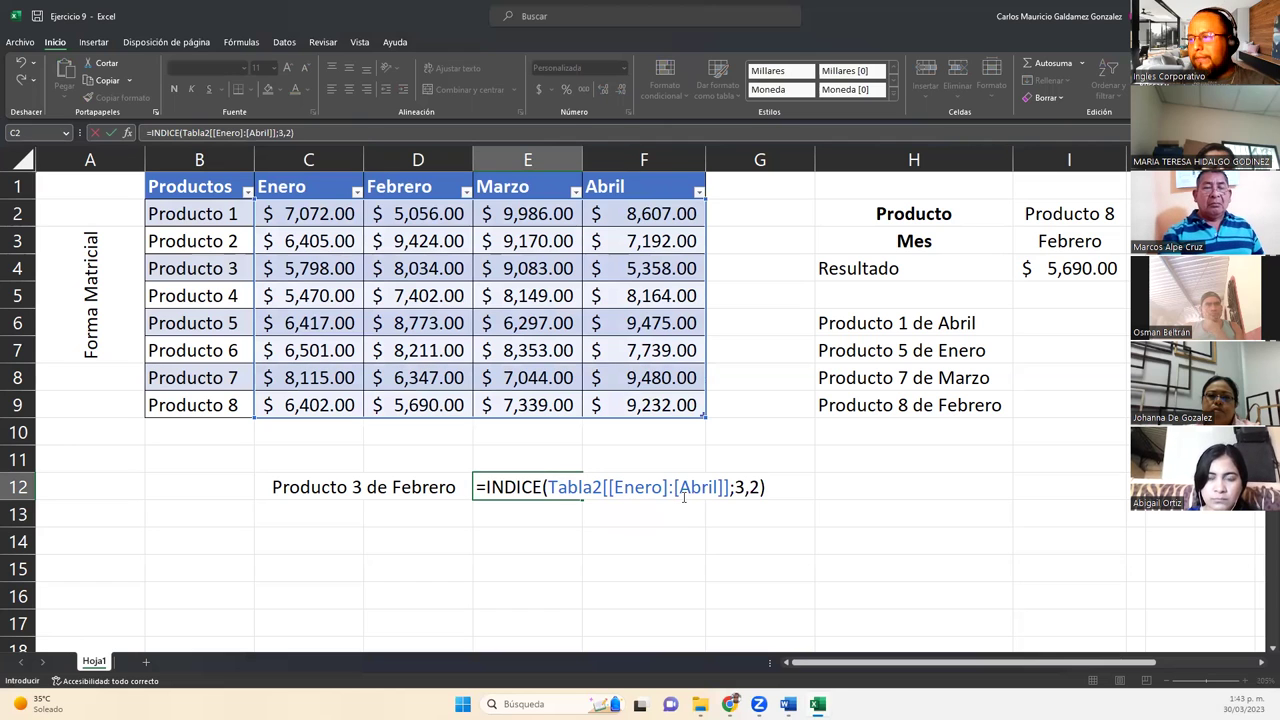
key(Return)
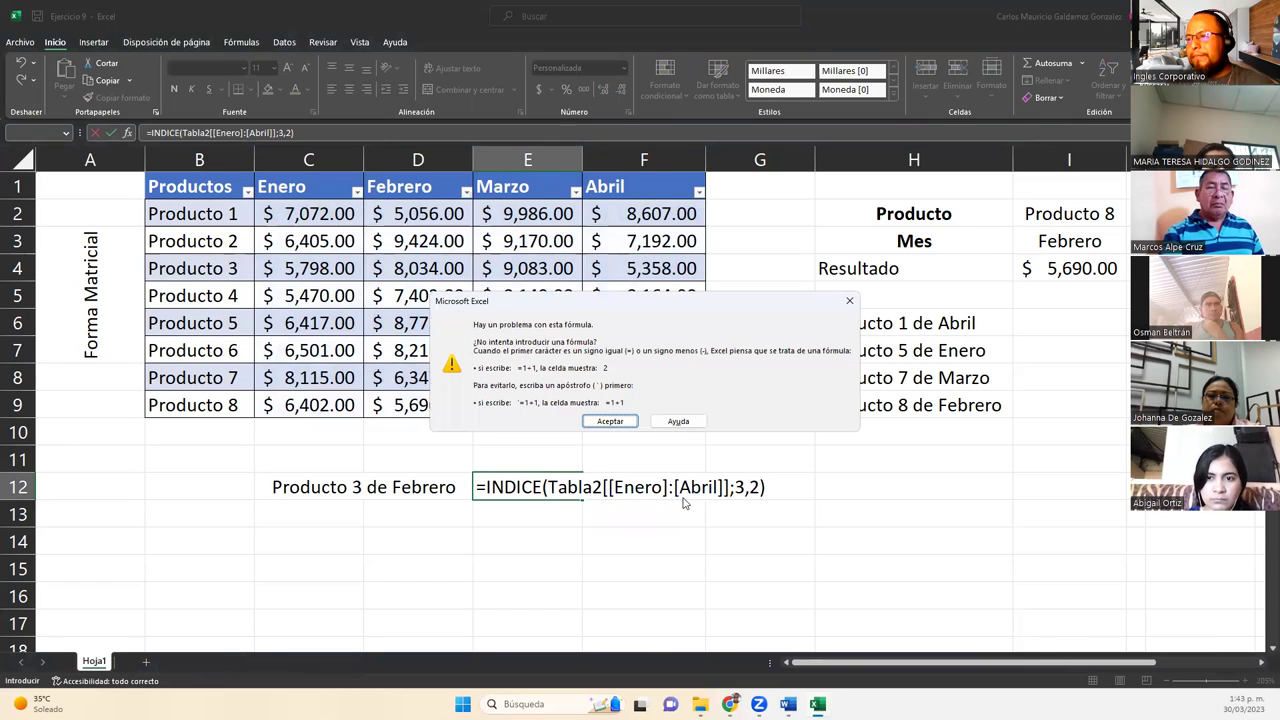
click(610, 421)
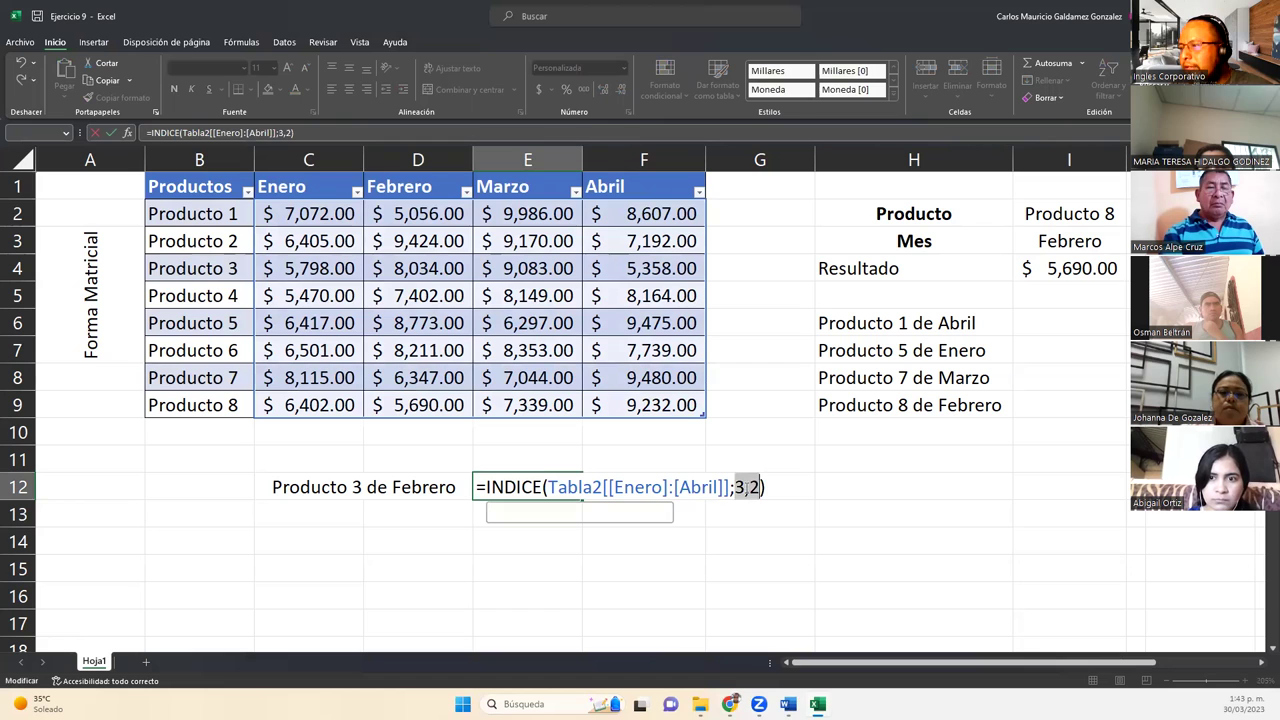
Step: Replace the comma between the row and column arguments in E12 with a semicolon, making the formula =INDICE(Tabla2[[Enero]:[Abril]];3;2)
key(Right)
key(Delete)
text(;)
key(Return)
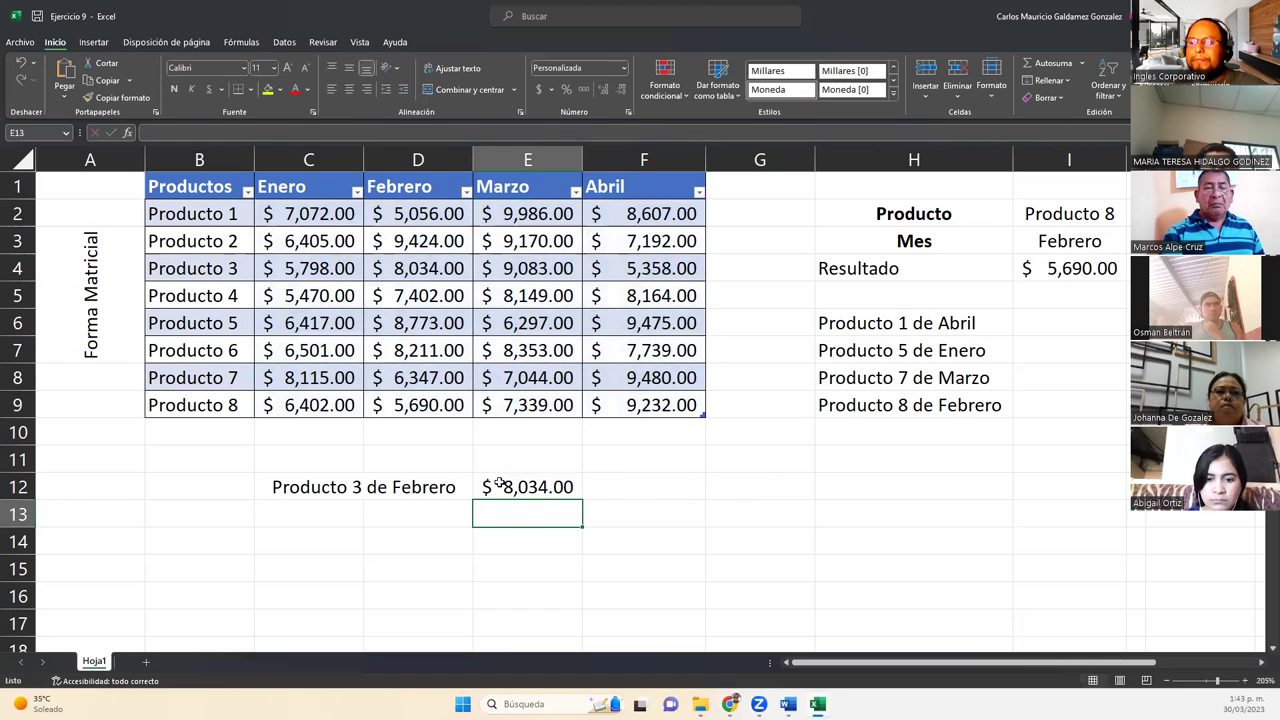
Step: Open the formula in E12 to examine its structured table reference
click(500, 483)
text(2)
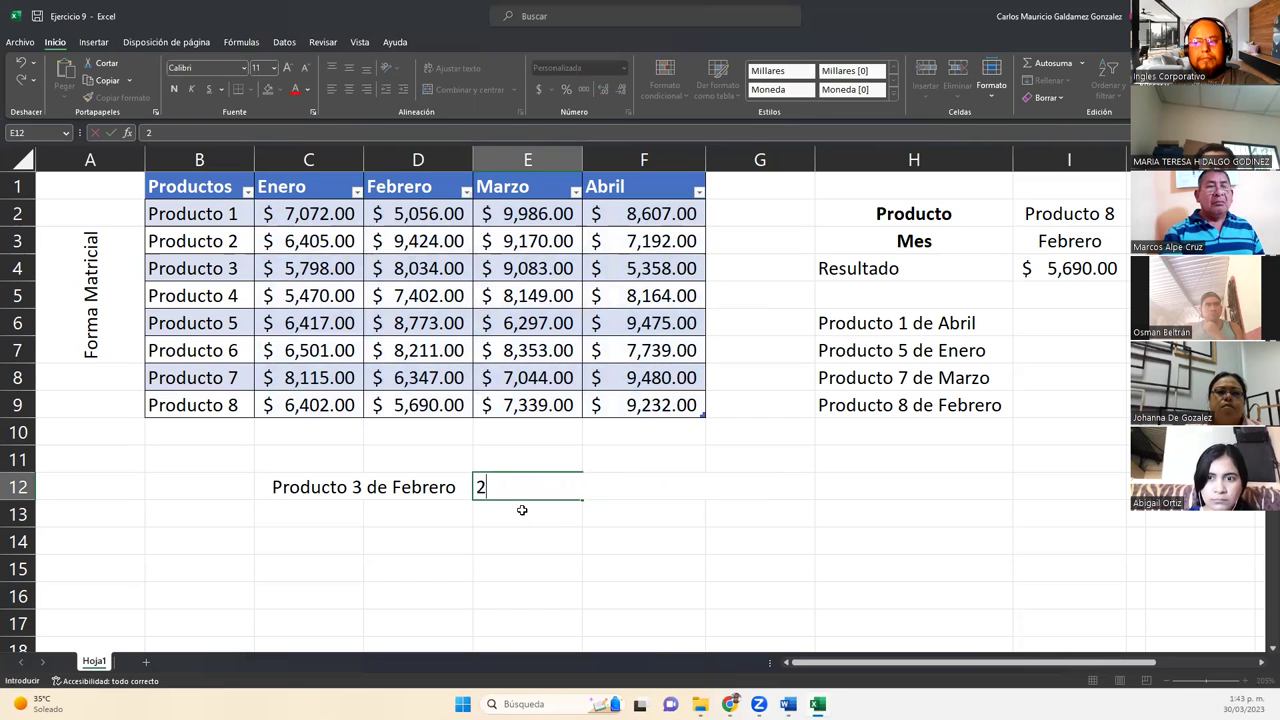
key(Escape)
key(F2)
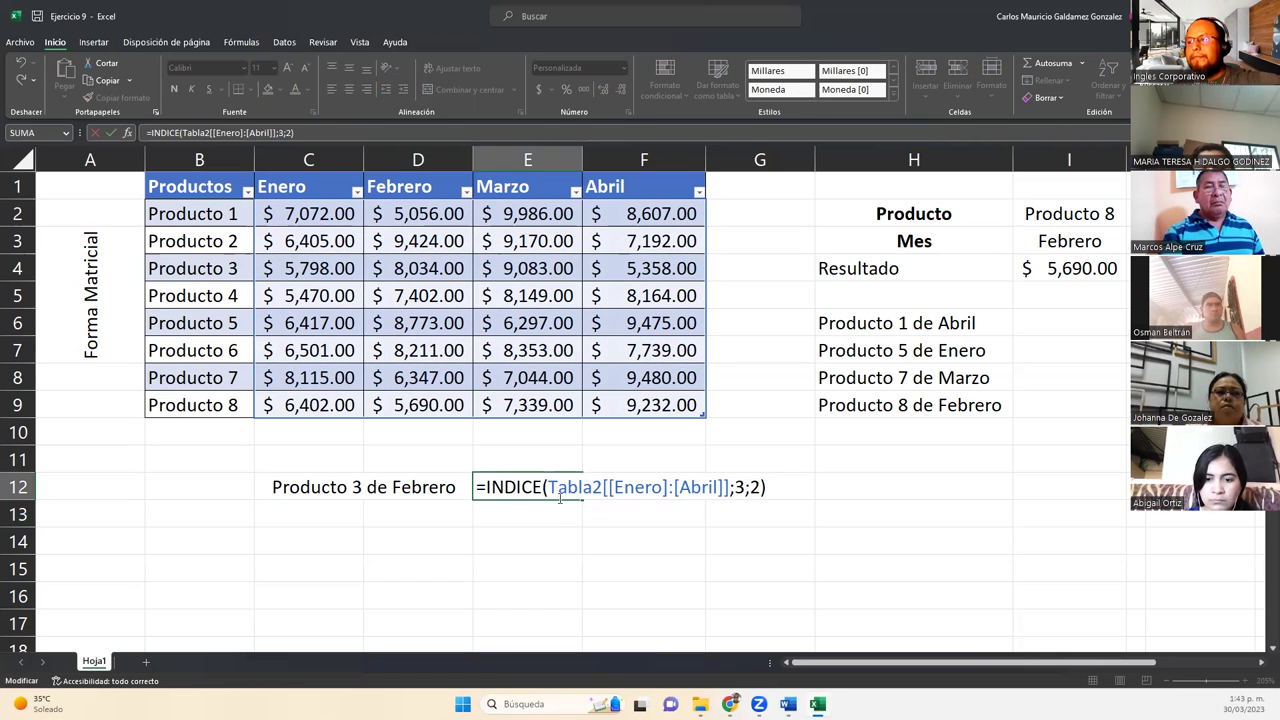
Step: Close the formula in E12 and take a screen snip of the product and month list in H6:H9
key(Escape)
drag(860, 323, 877, 406)
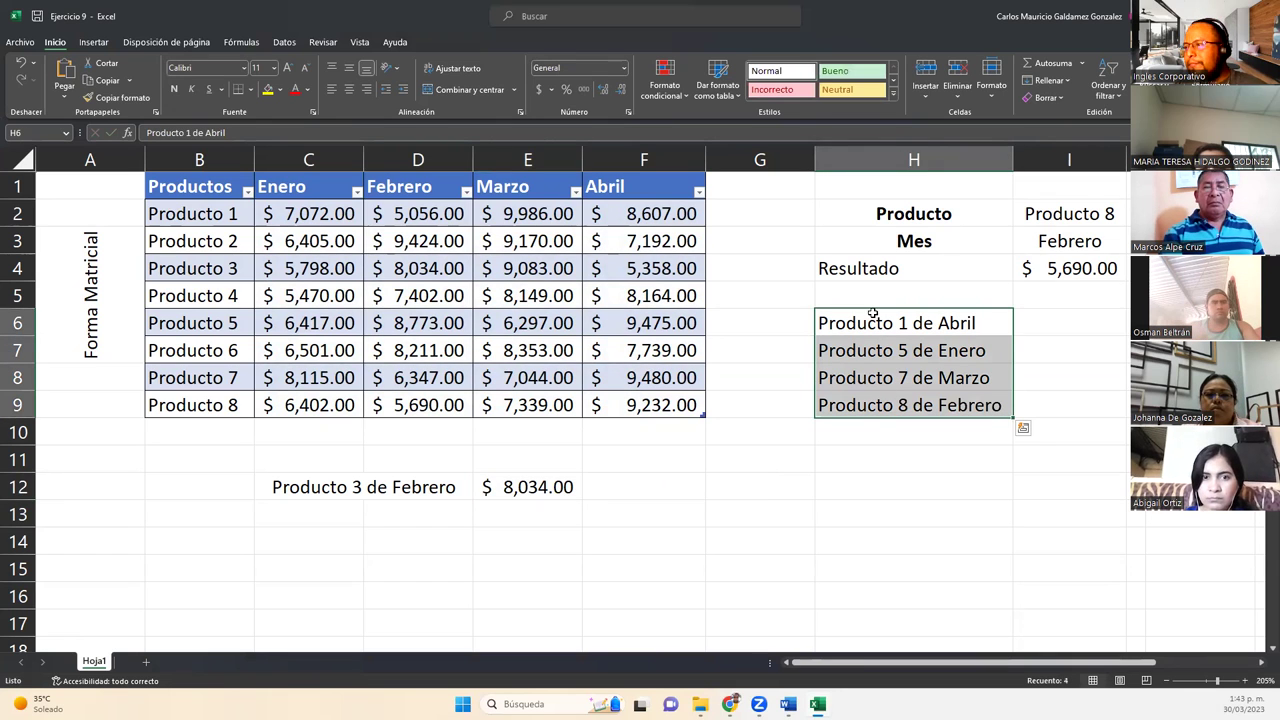
click(890, 345)
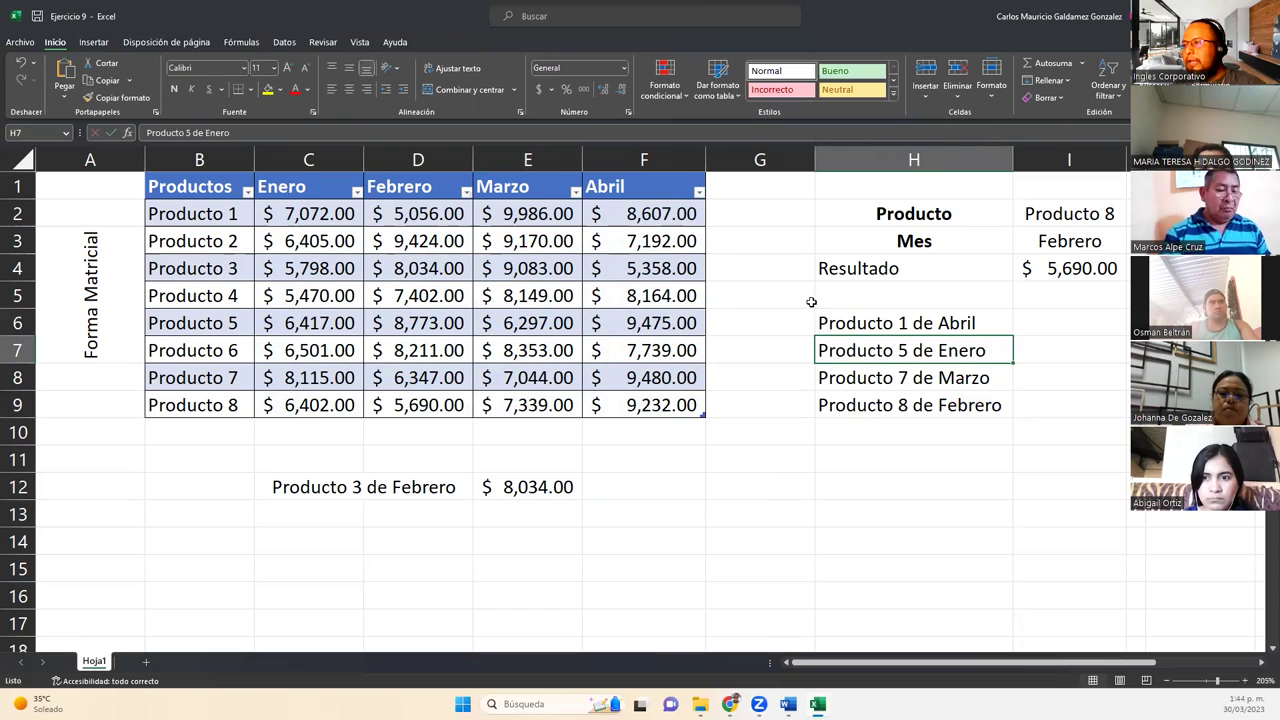
key(super+shift+s)
drag(800, 298, 1043, 420)
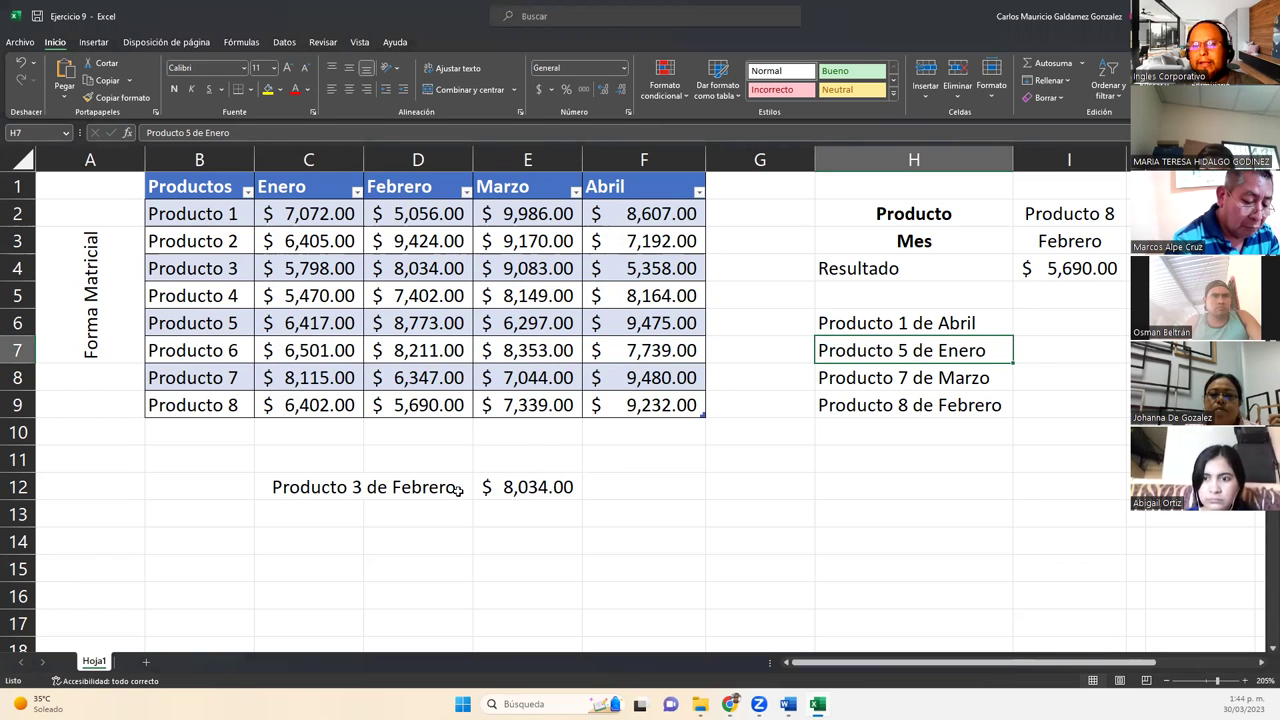
Step: Review the INDICE formula in E12 and leave it unchanged
double_click(514, 487)
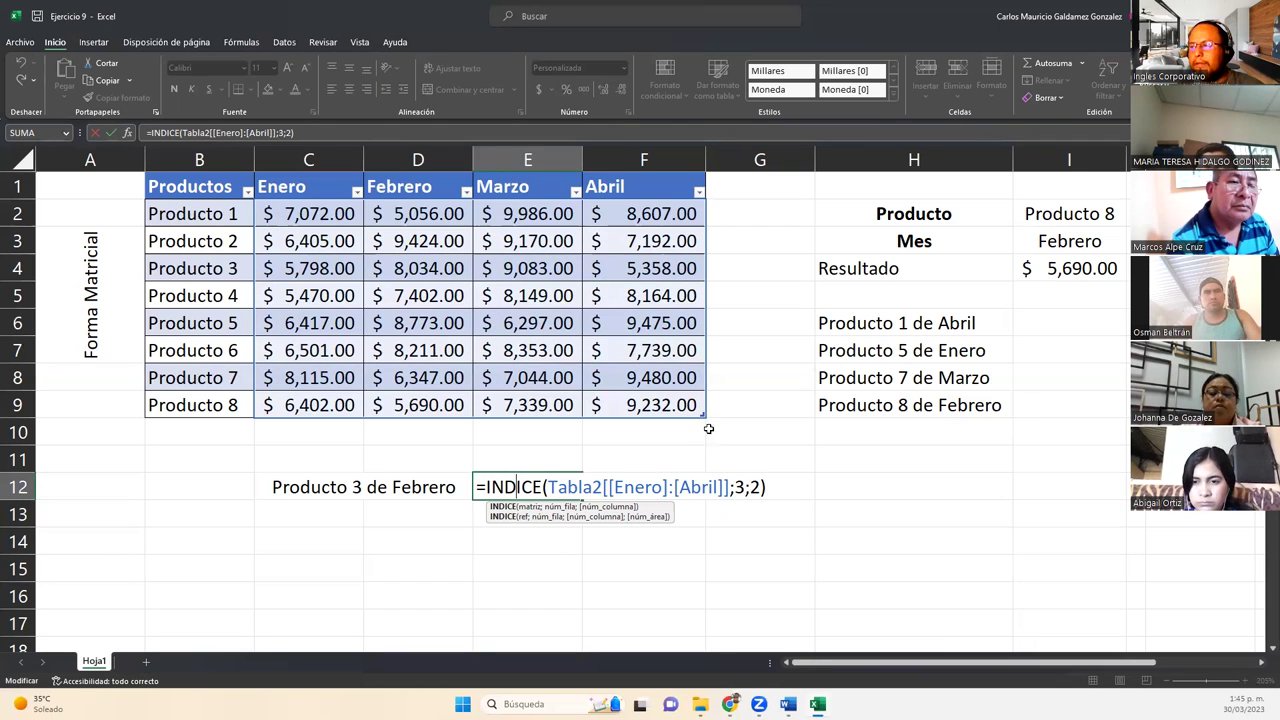
click(746, 429)
click(1085, 320)
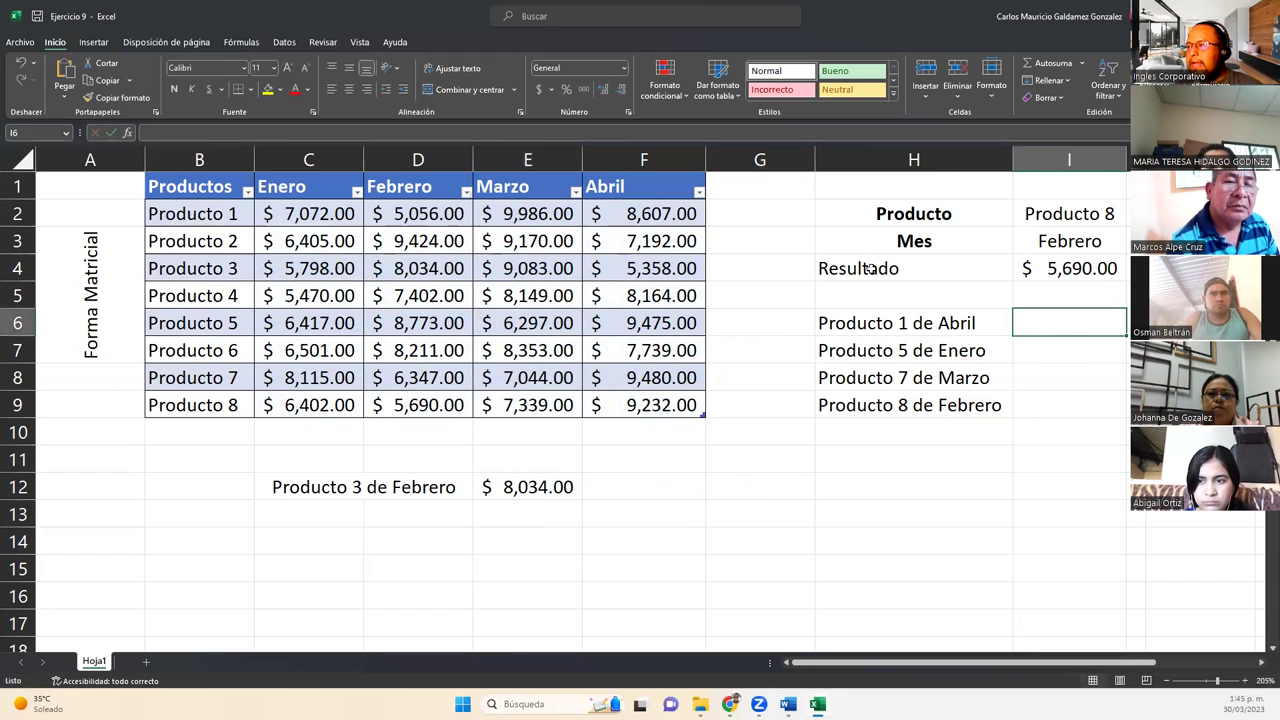
Step: Move the Producto, Mes and Resultado block down to start at H11, and the product and month list up to H2:H5
drag(883, 214, 1095, 276)
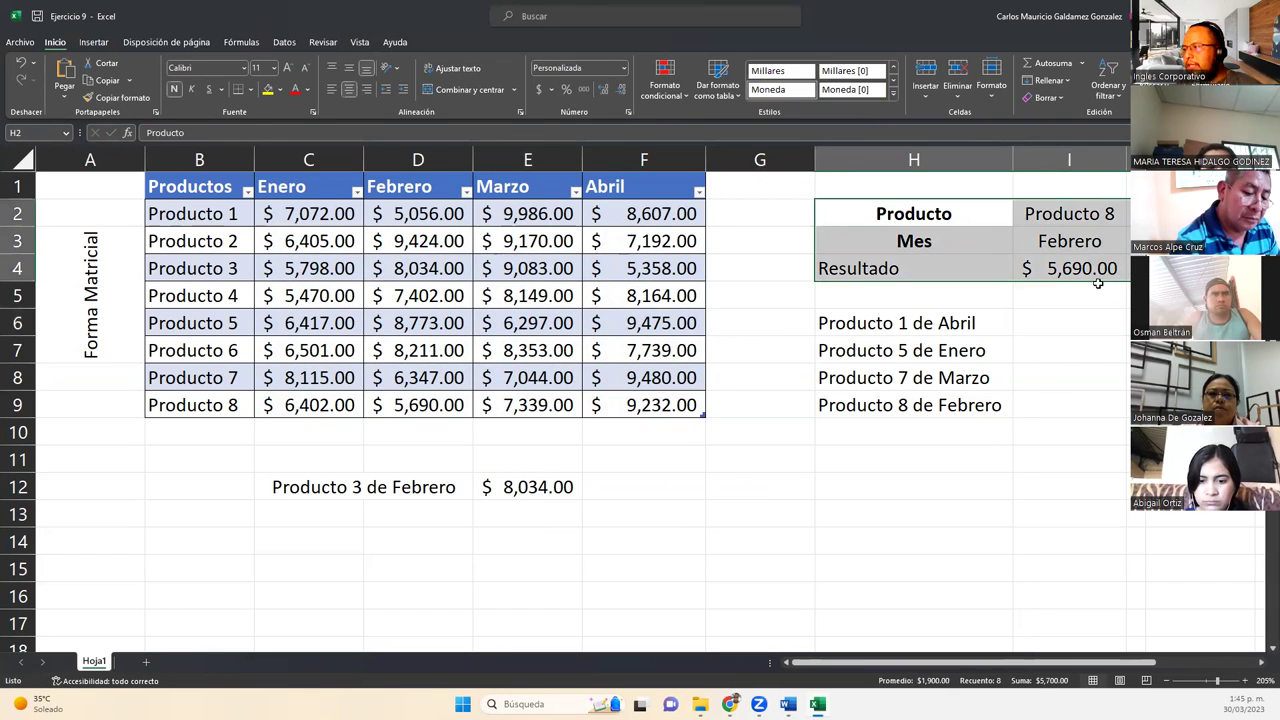
drag(1068, 425, 1049, 528)
drag(864, 323, 906, 405)
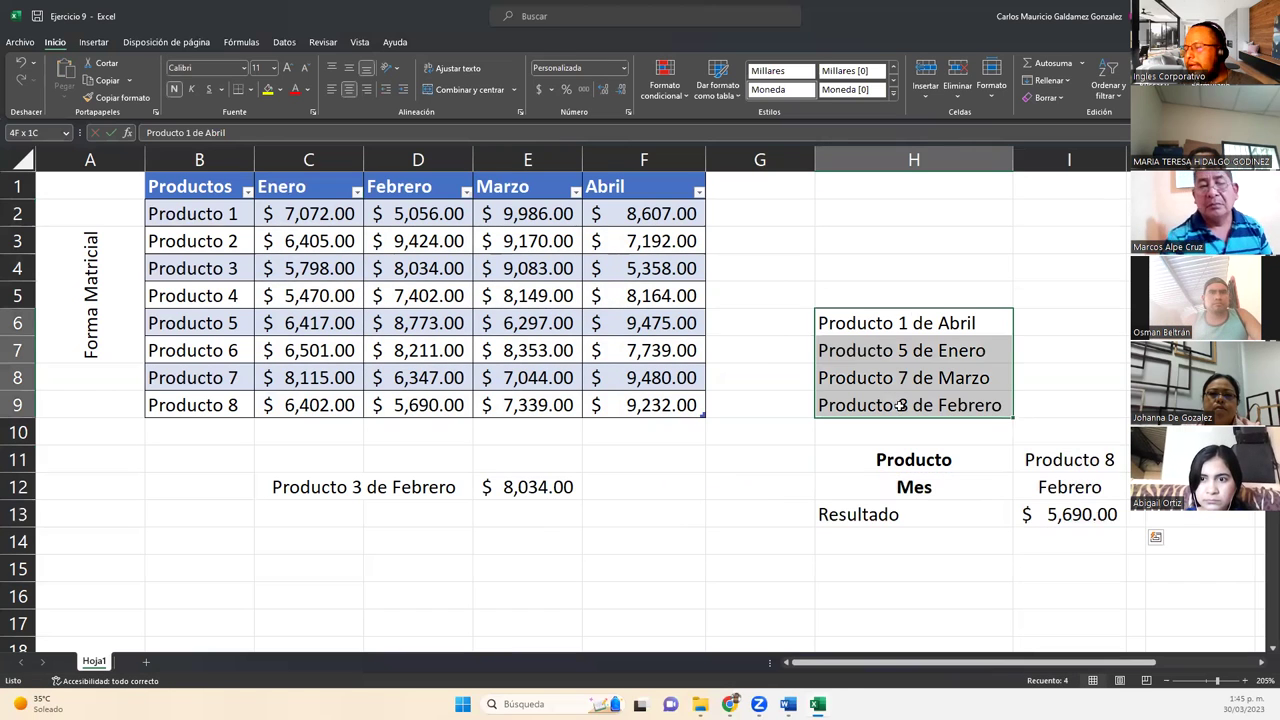
drag(913, 309, 906, 217)
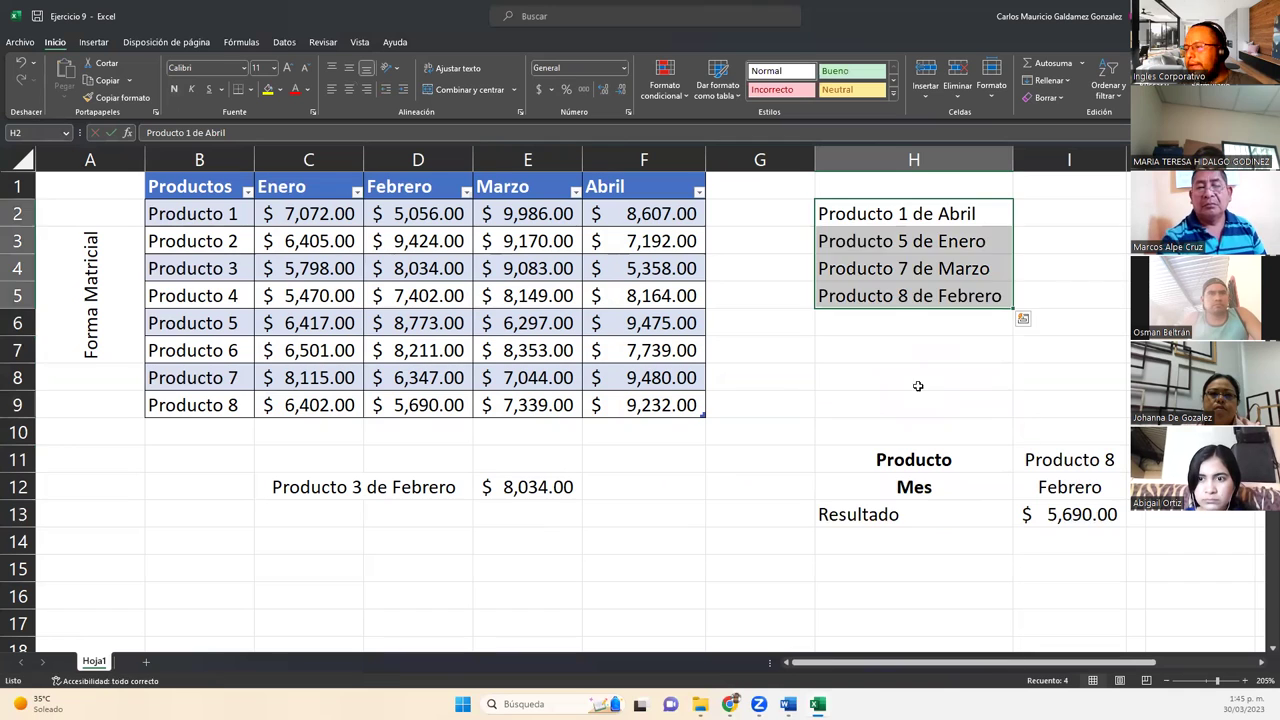
Step: Examine the product and month options offered by the drop-down lists in I11 and I12
click(917, 468)
drag(851, 455, 1063, 517)
click(1063, 517)
click(1058, 459)
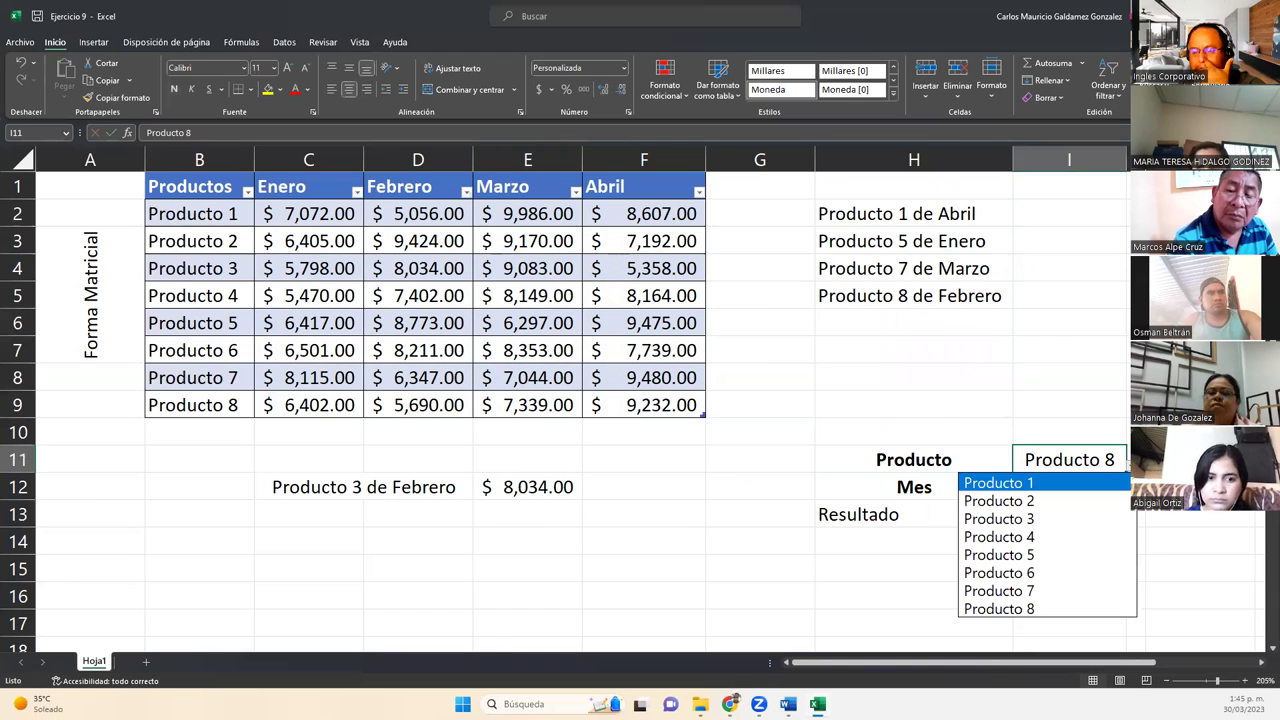
click(1069, 462)
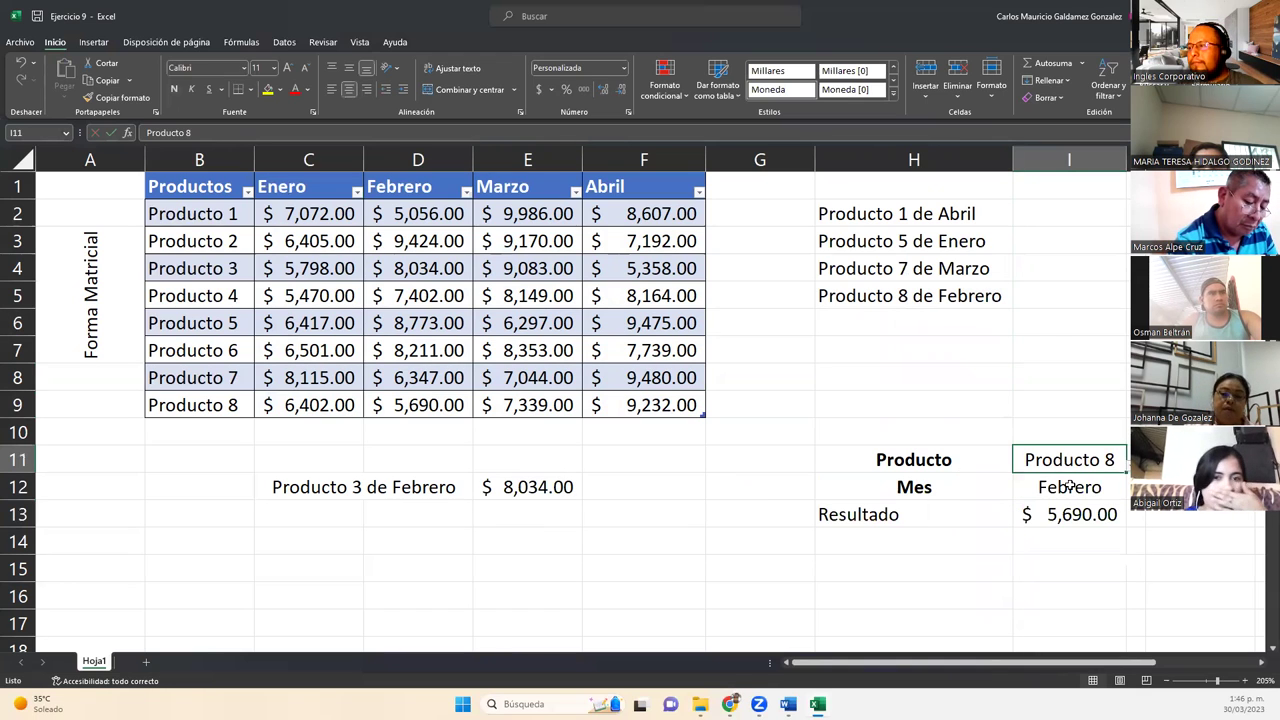
click(1118, 497)
click(1127, 500)
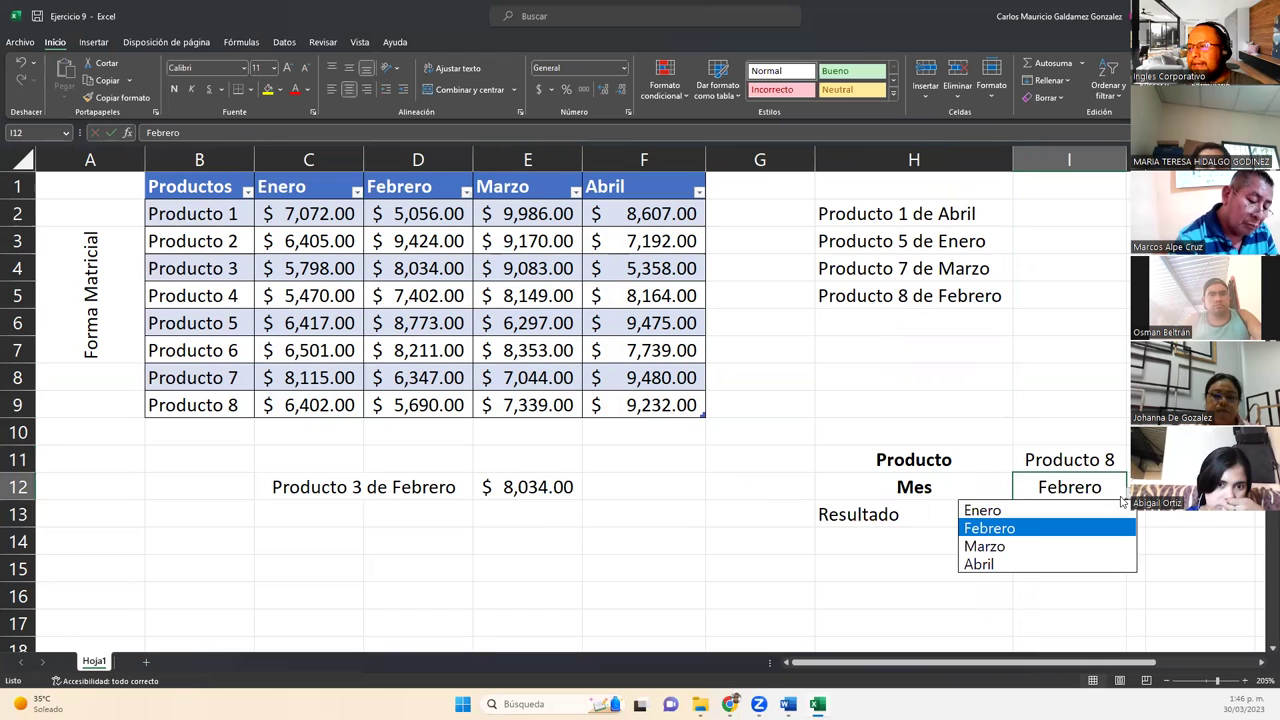
click(1054, 463)
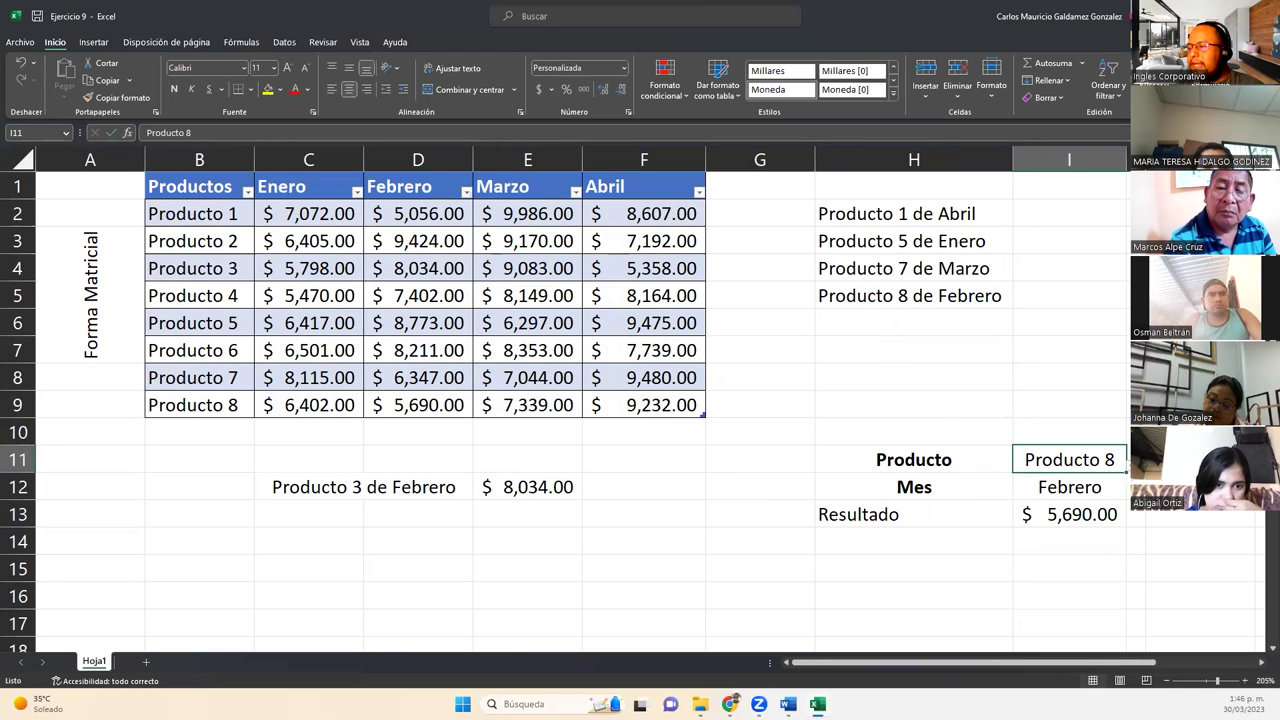
Step: Examine the nested SI formula in J11, including the value it returns for Producto 1, and close it
click(1145, 460)
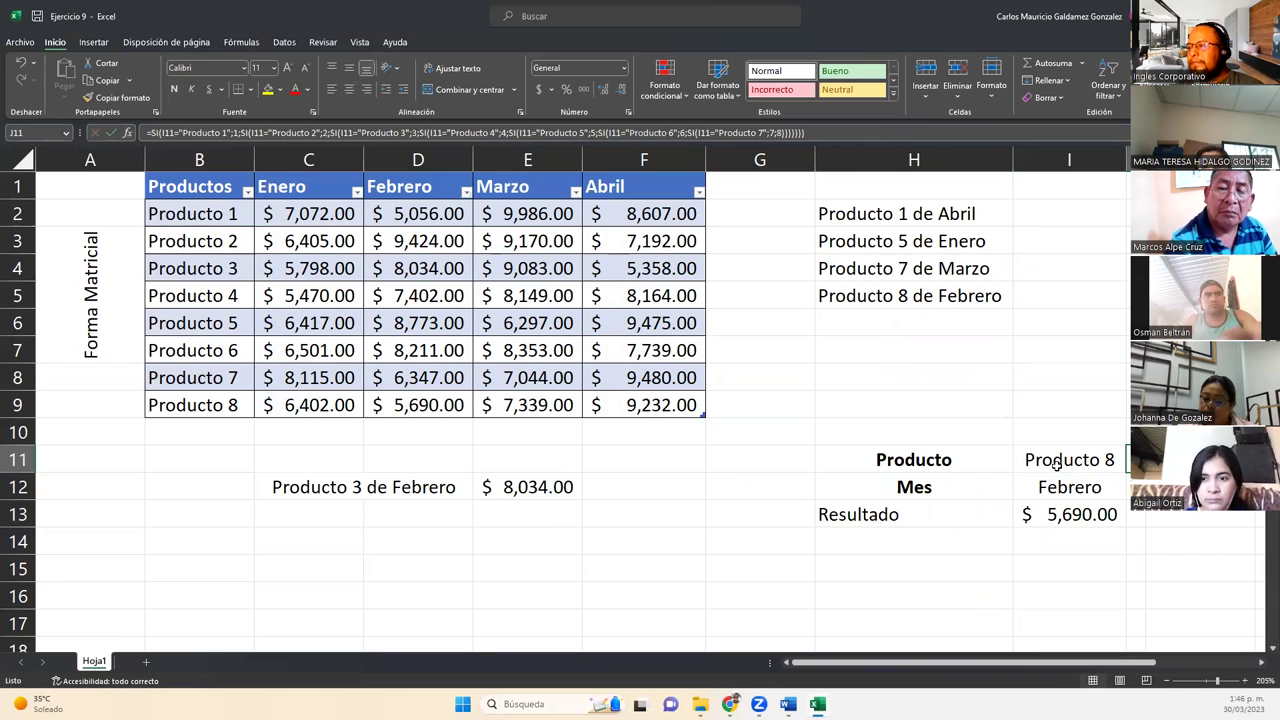
click(540, 135)
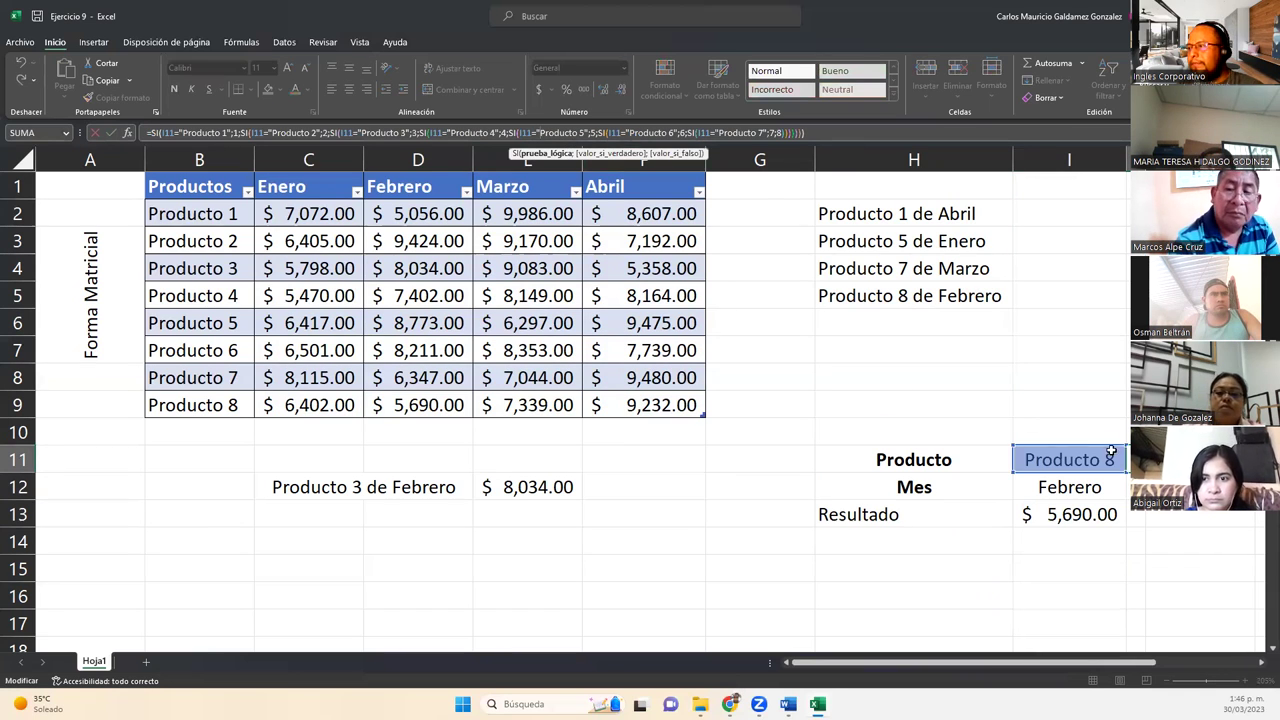
scroll(430, 400, down, 2)
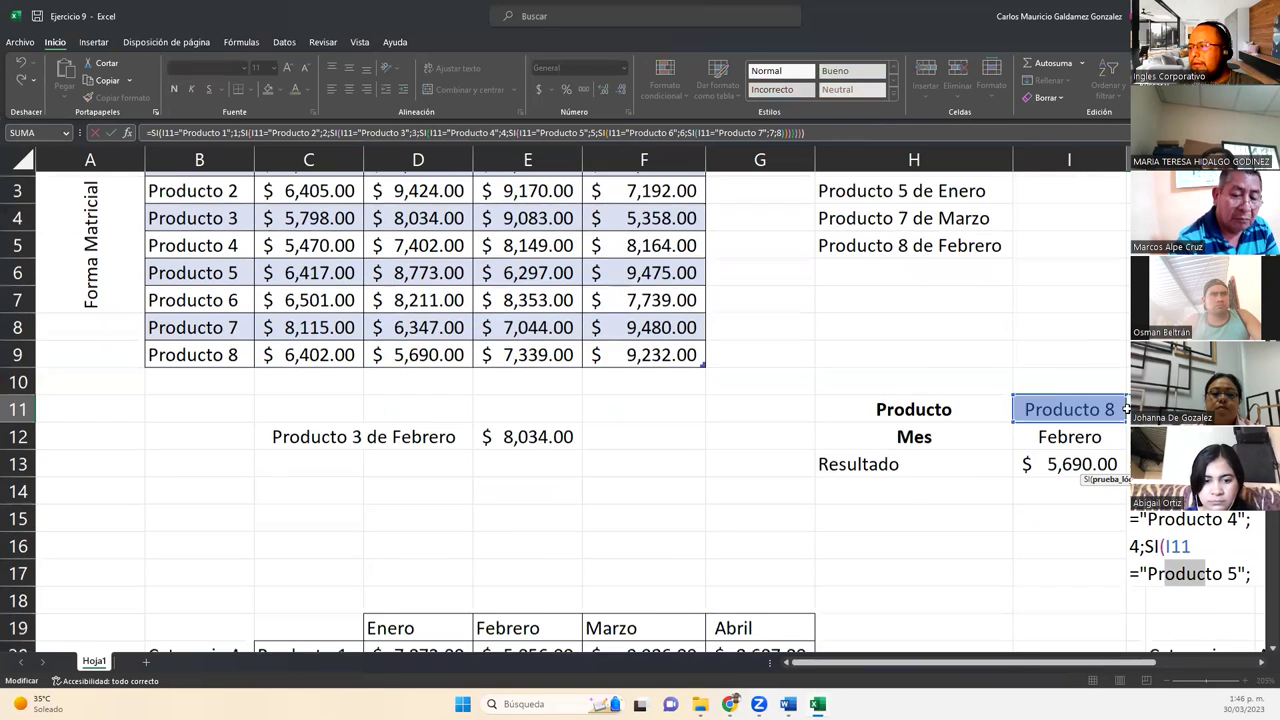
scroll(633, 412, down, 1)
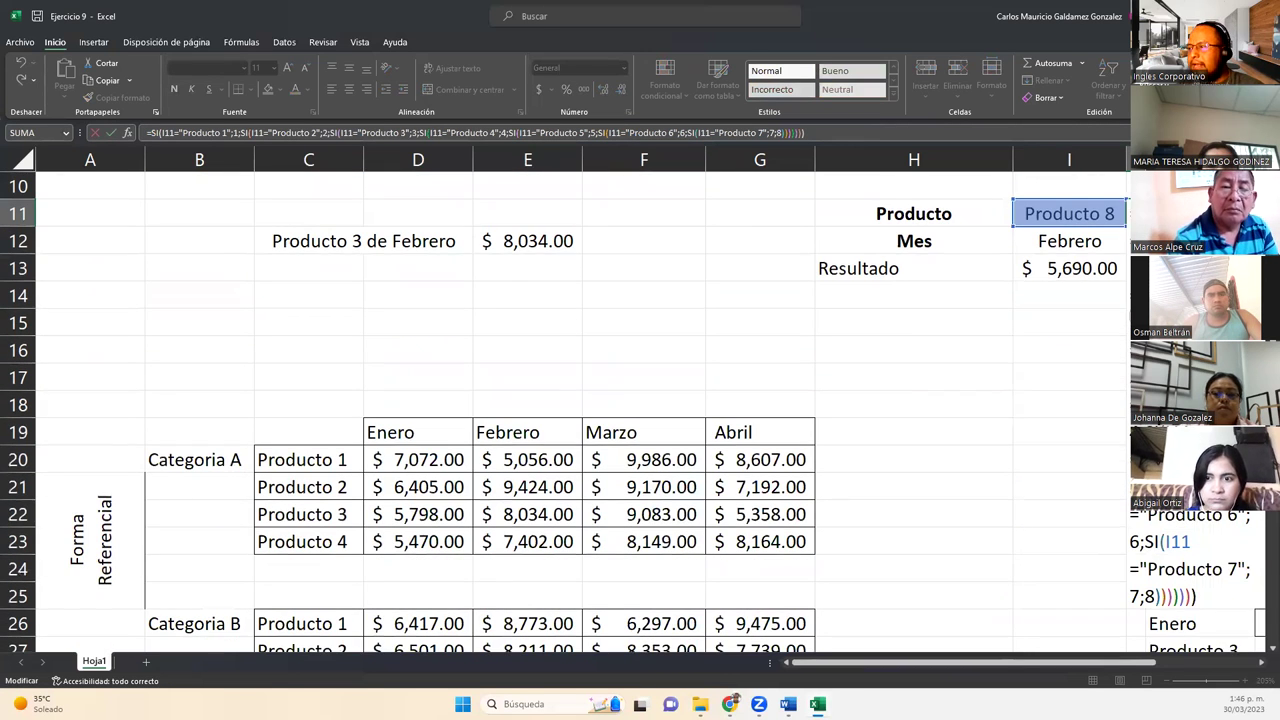
scroll(1068, 330, up, 1)
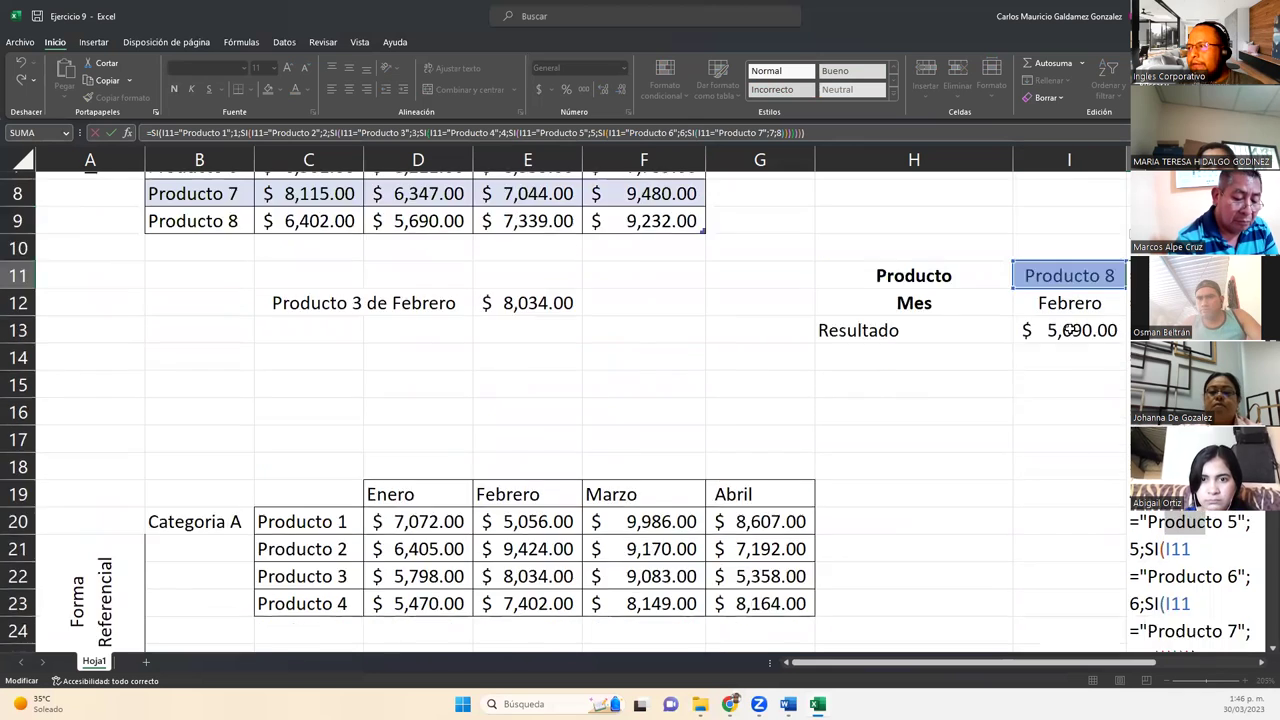
scroll(1068, 330, up, 1)
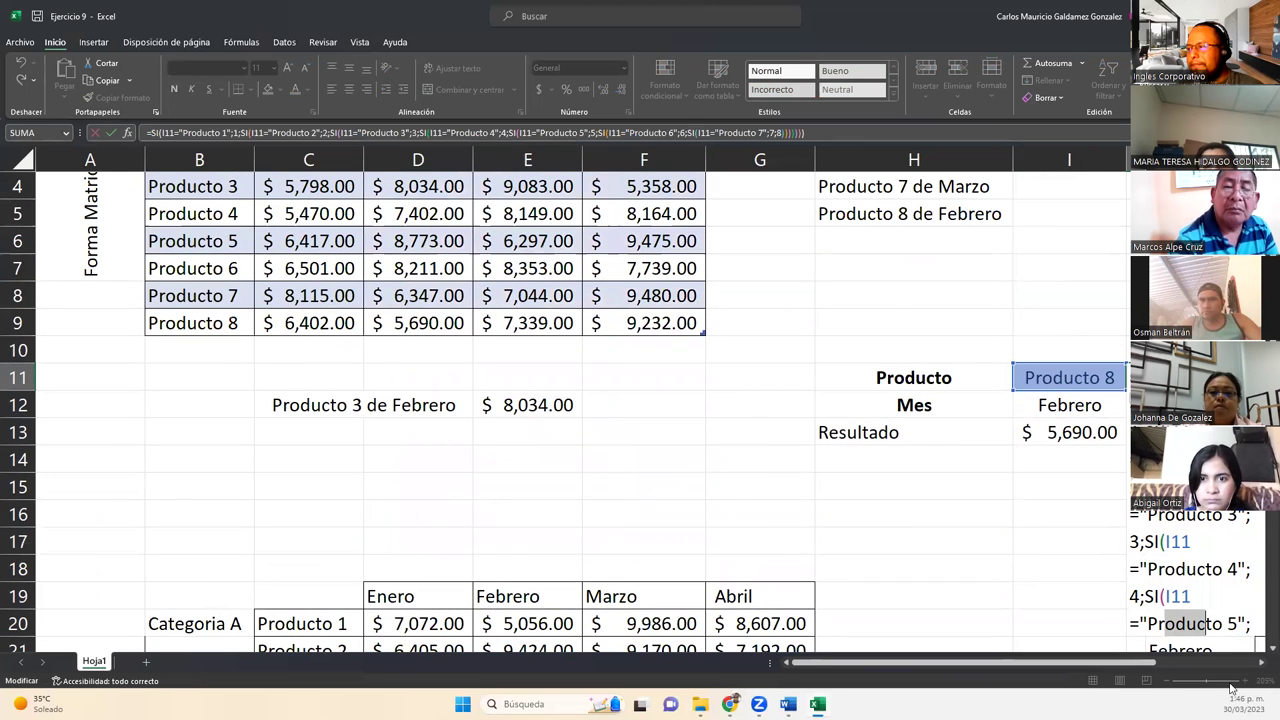
click(1259, 663)
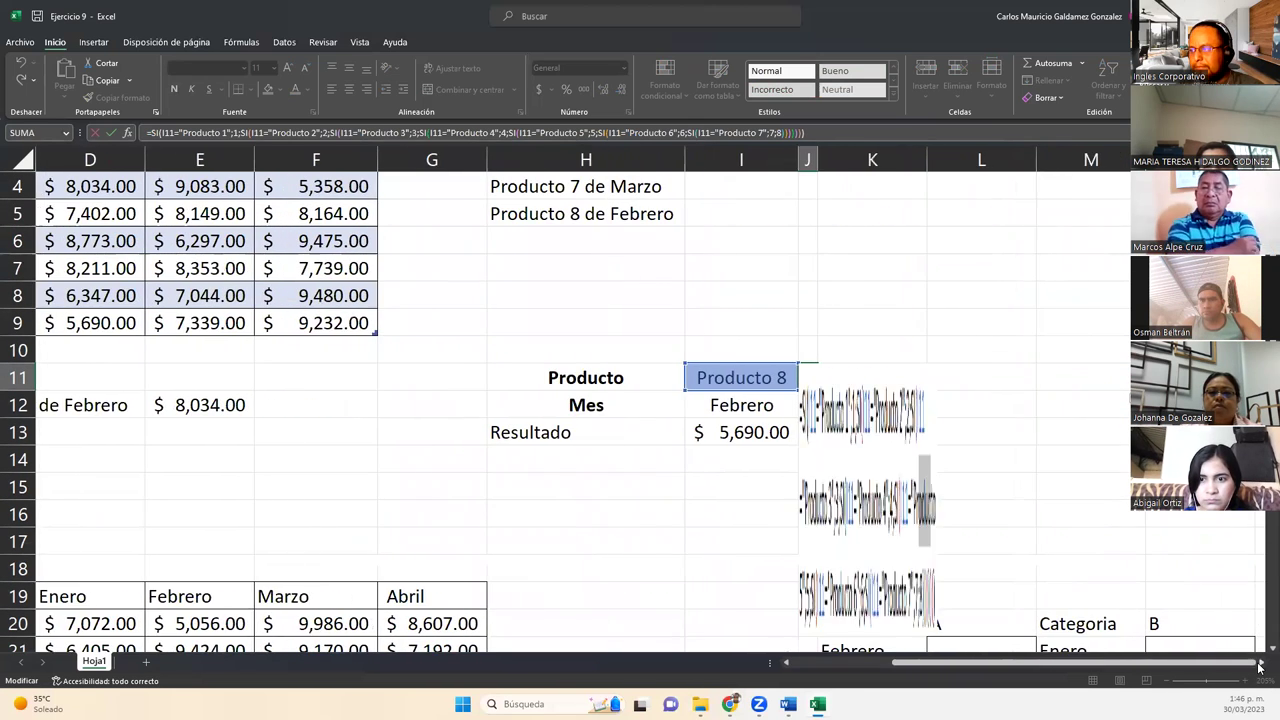
click(812, 378)
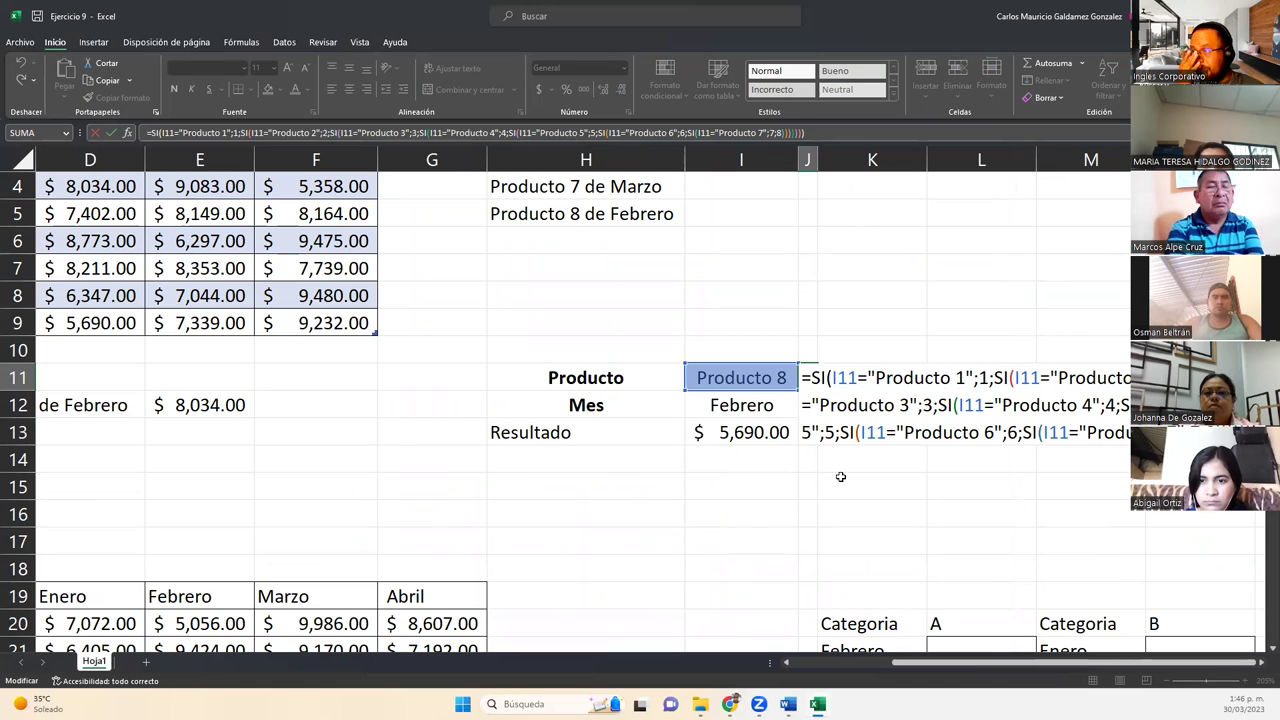
double_click(983, 377)
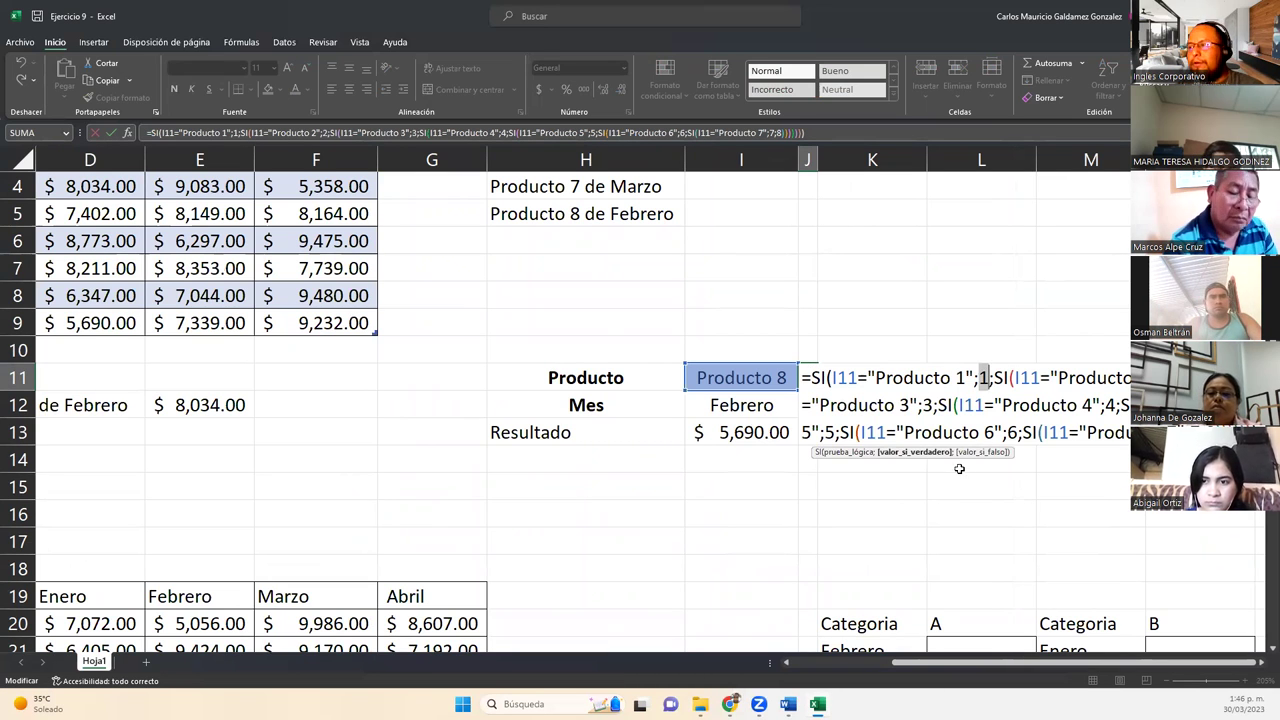
key(Return)
Step: Set the product in I11 to Producto 1 and the month in I12 to Enero
click(797, 386)
click(805, 387)
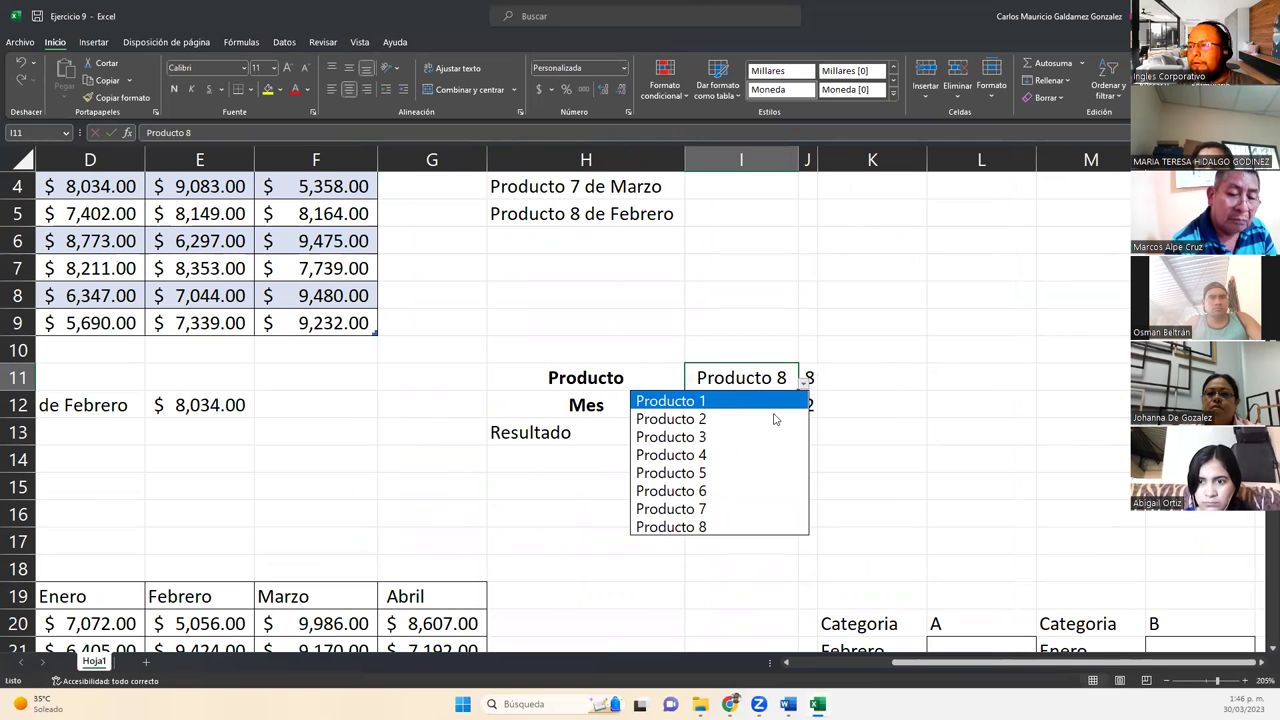
click(737, 402)
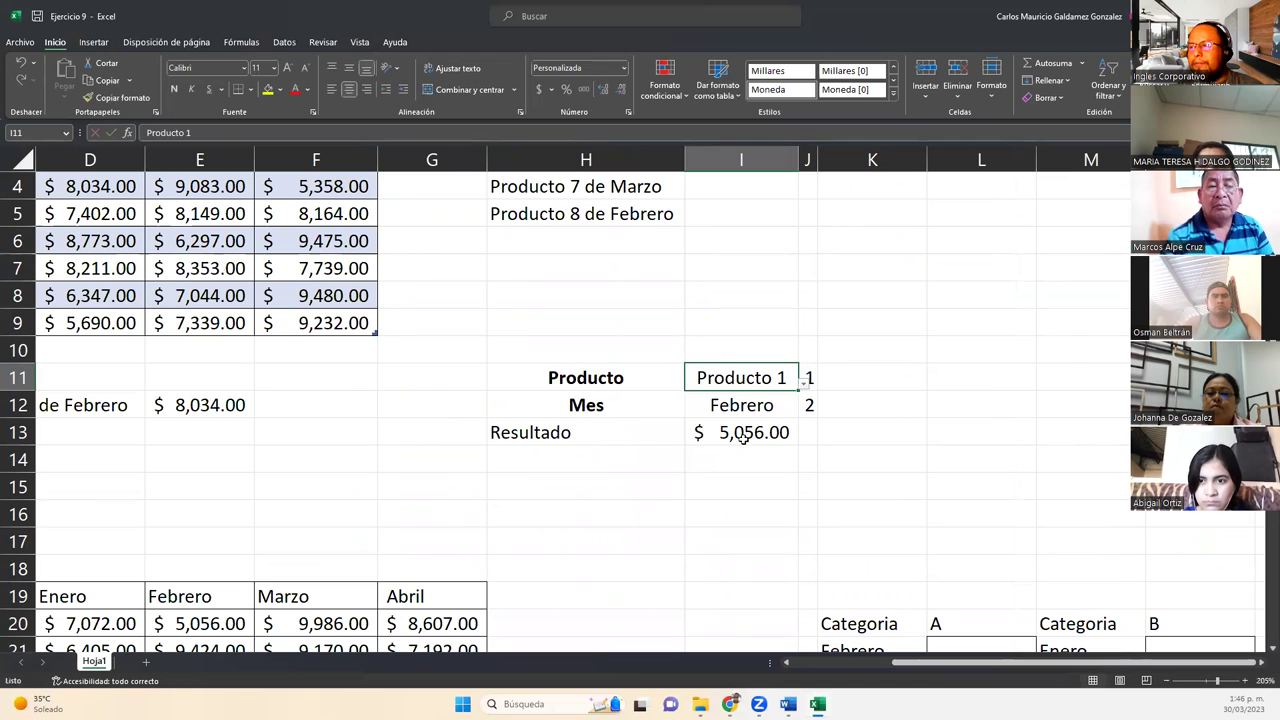
click(801, 405)
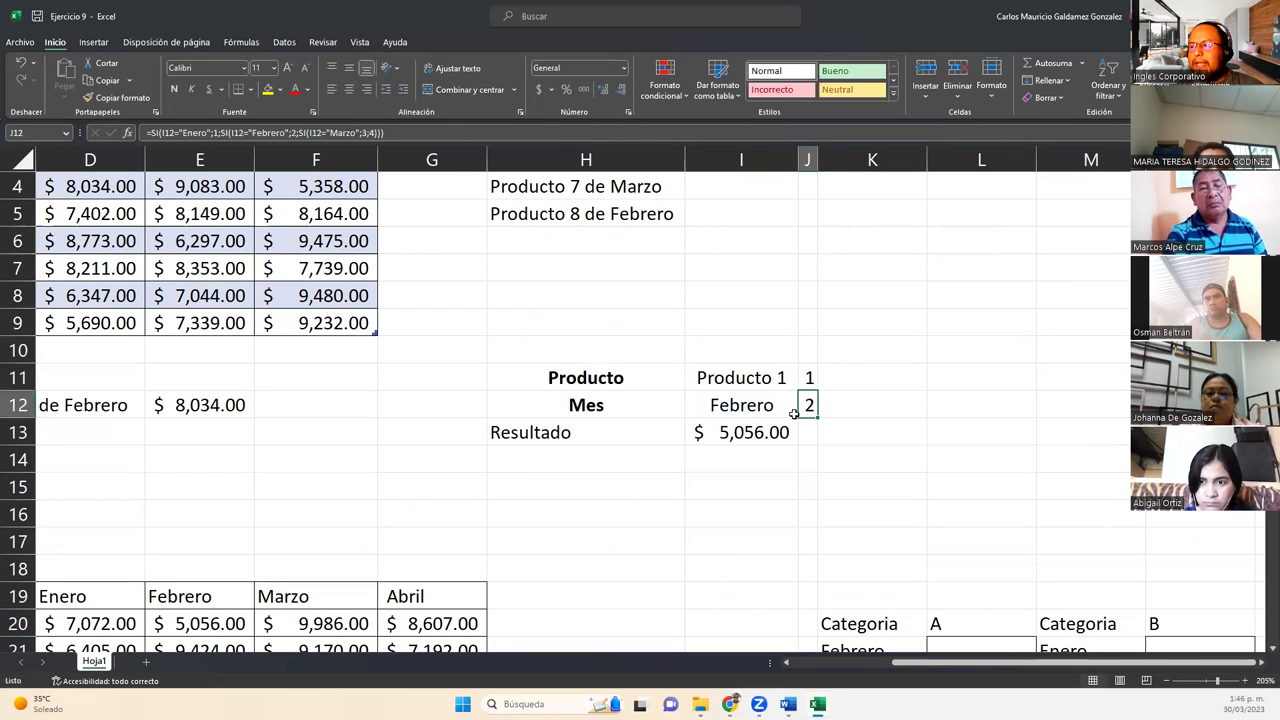
click(803, 410)
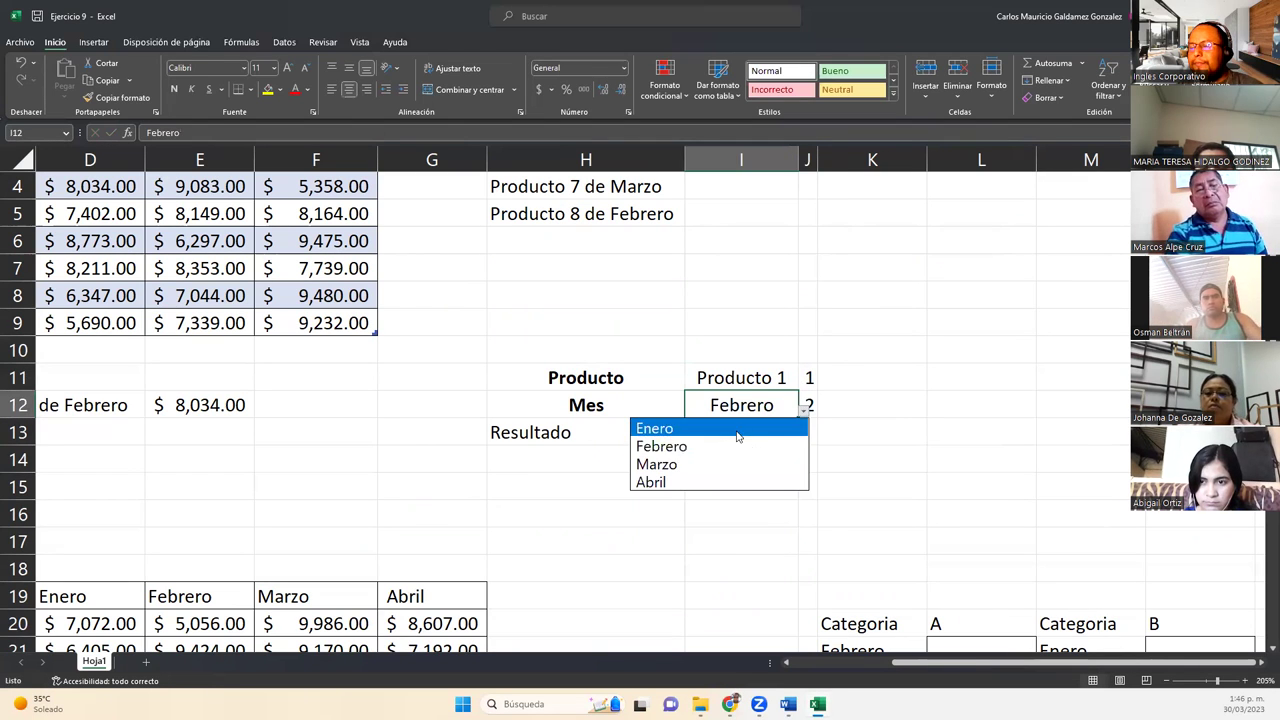
click(736, 428)
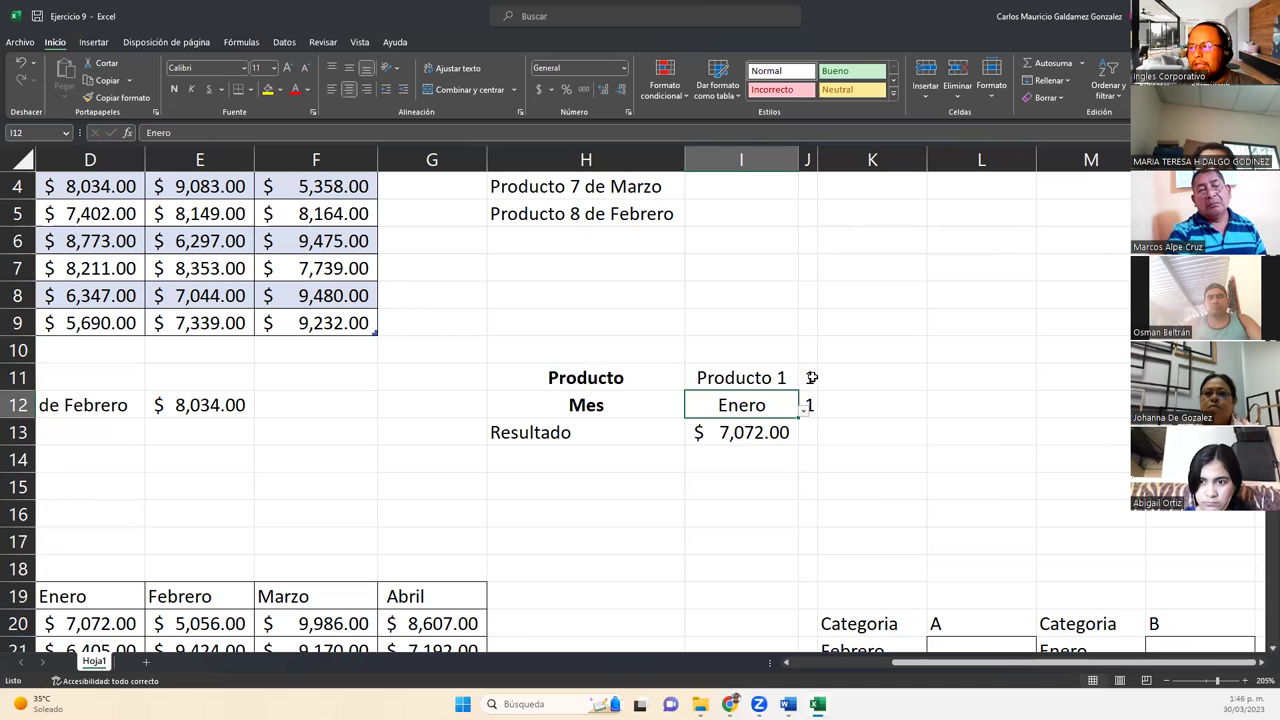
Step: Center the Resultado label horizontally in H13
drag(812, 377, 809, 405)
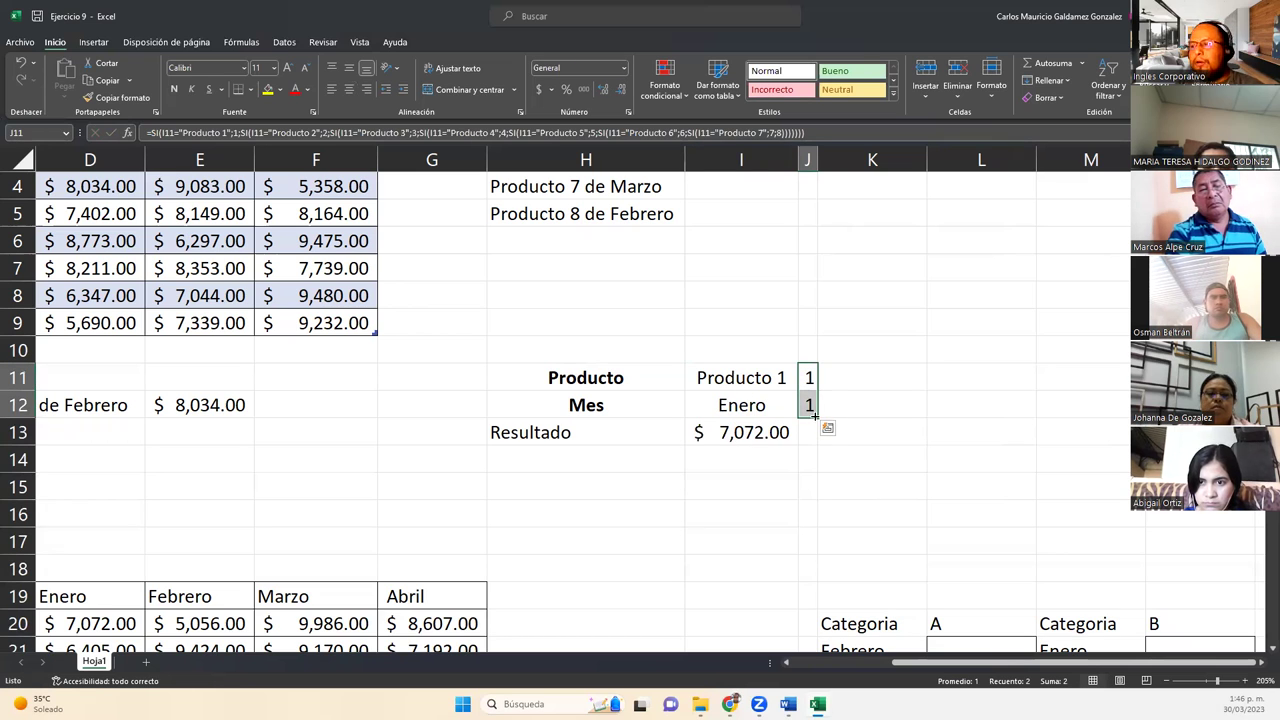
click(757, 434)
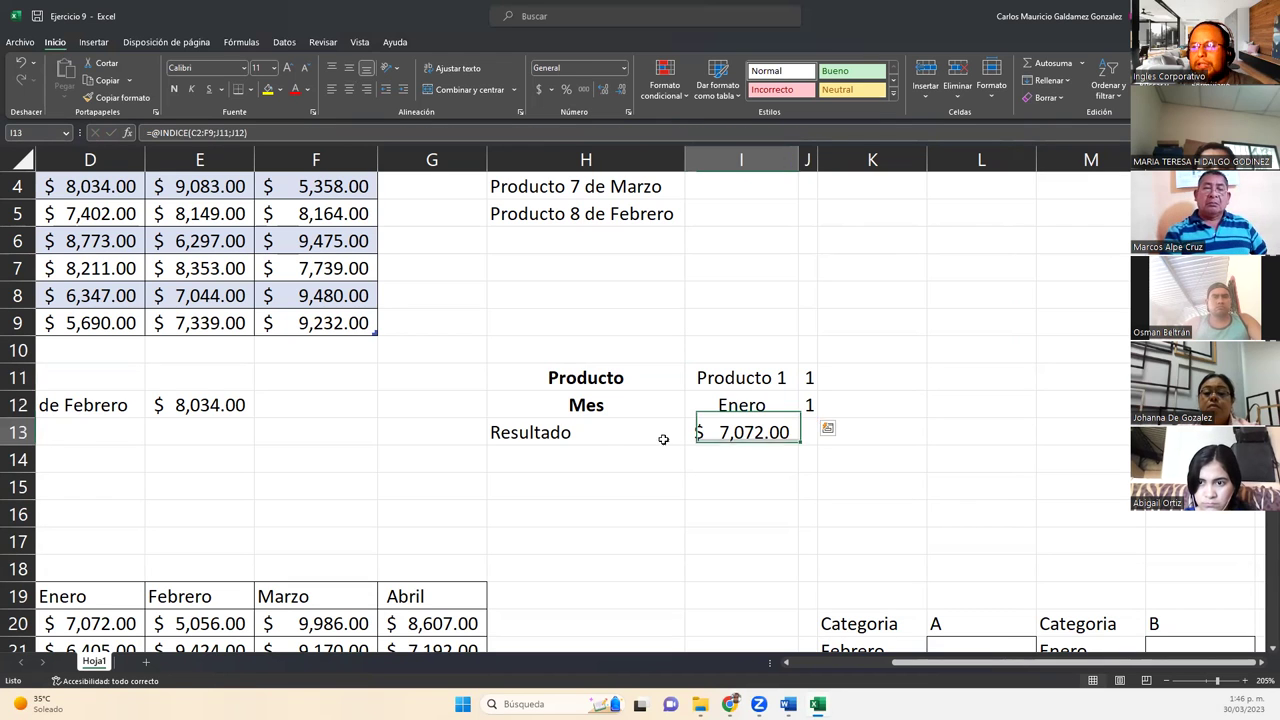
click(590, 432)
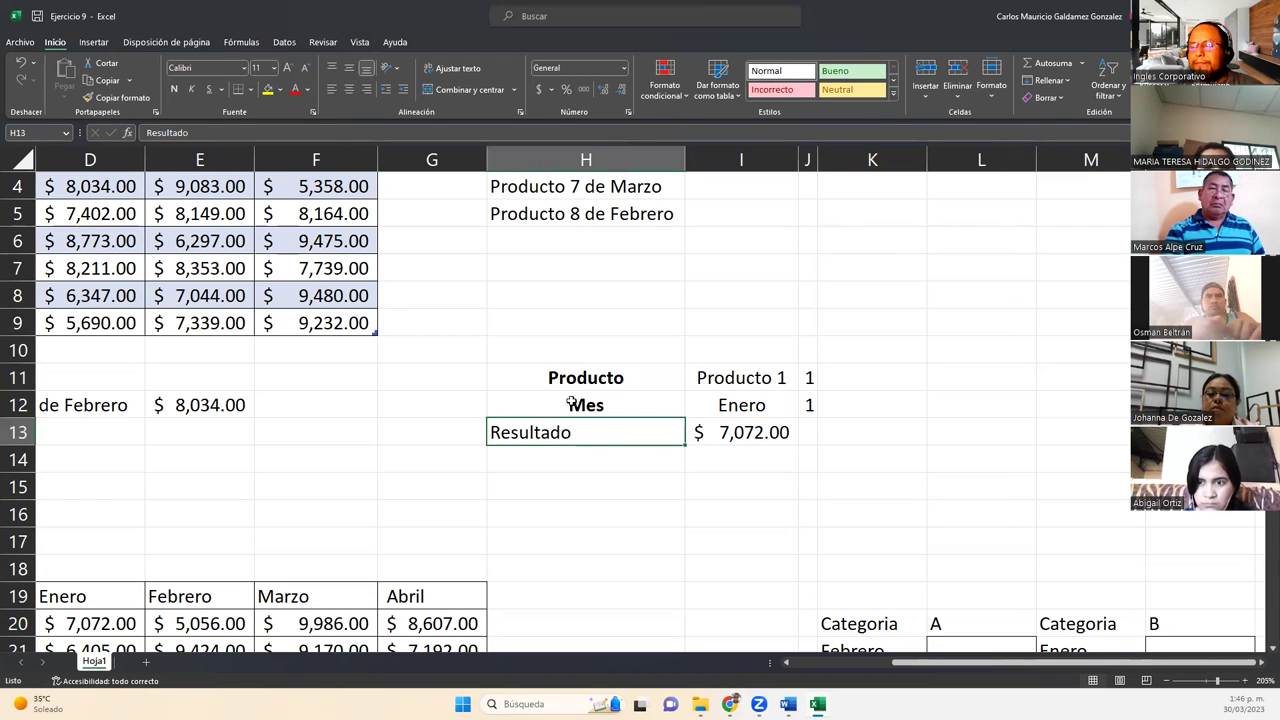
click(349, 89)
drag(623, 370, 815, 440)
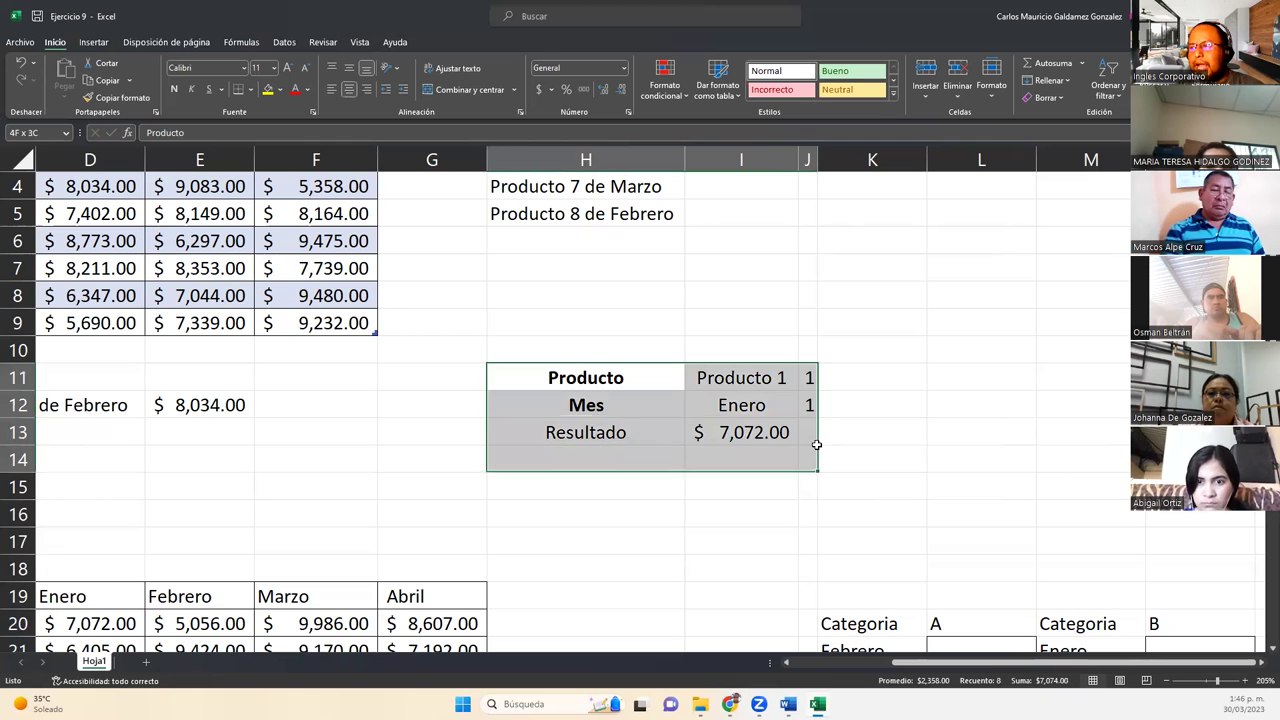
click(790, 432)
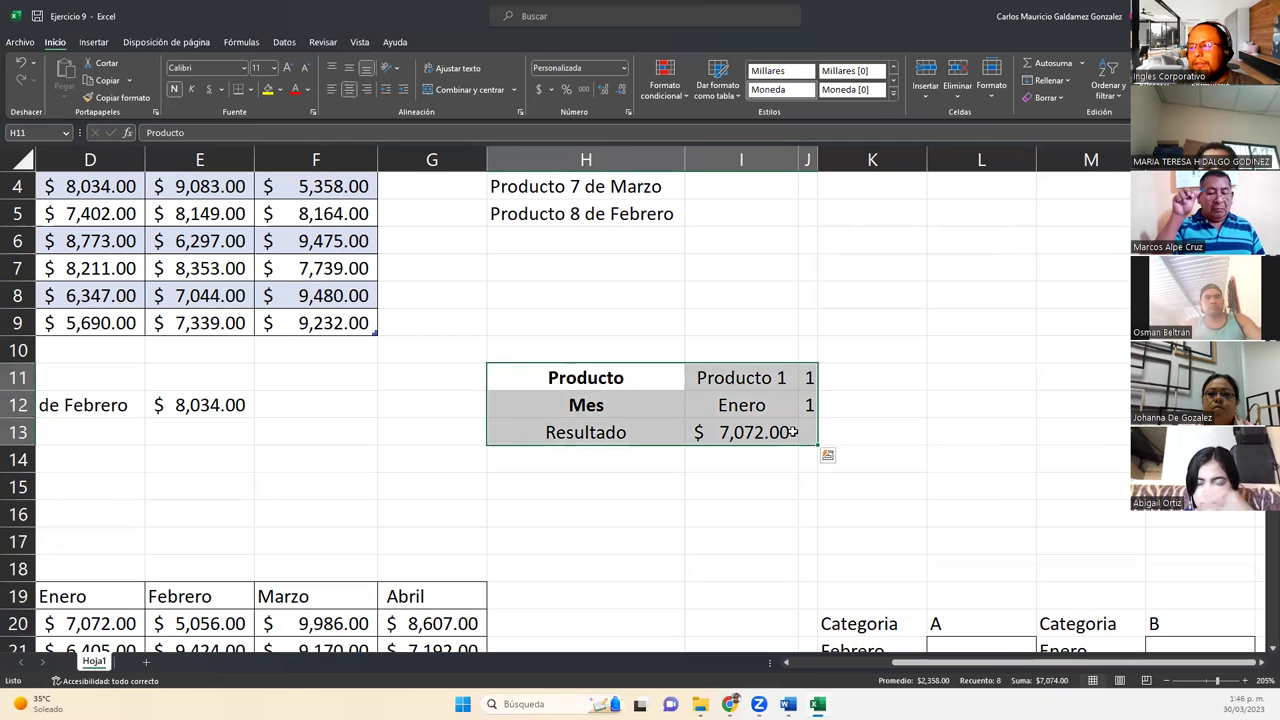
double_click(806, 375)
text(=)
click(708, 402)
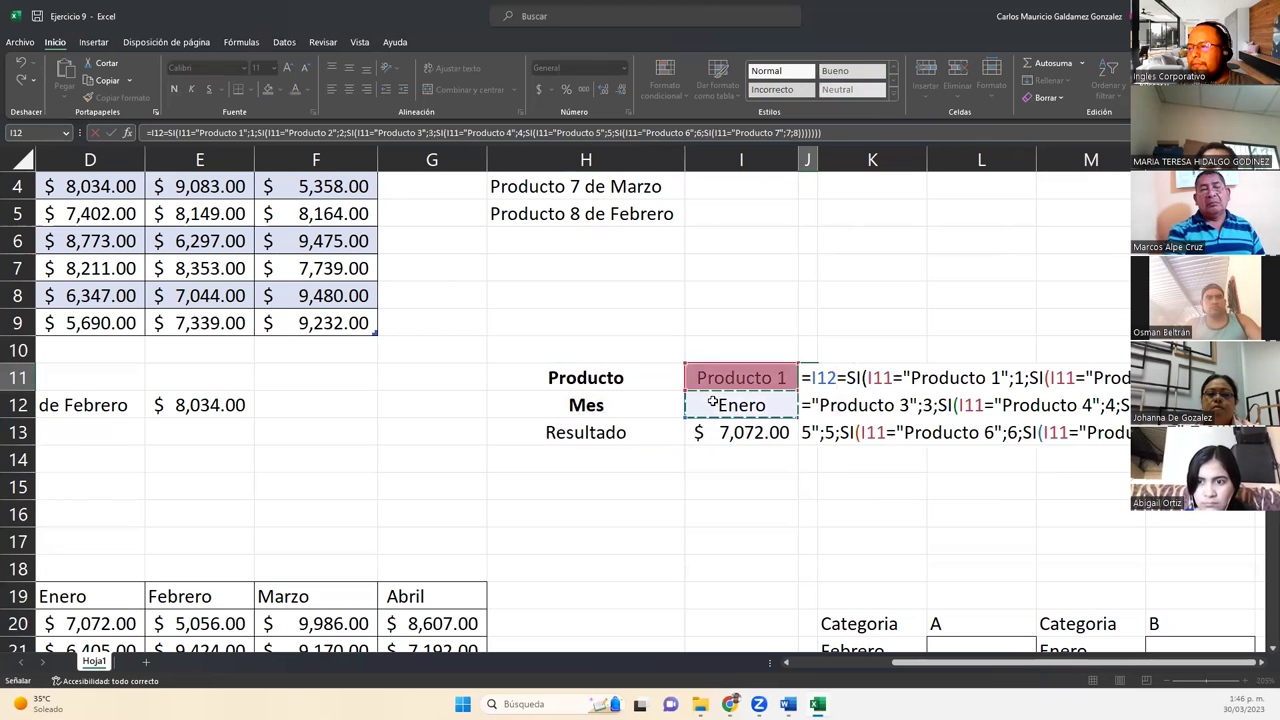
key(Escape)
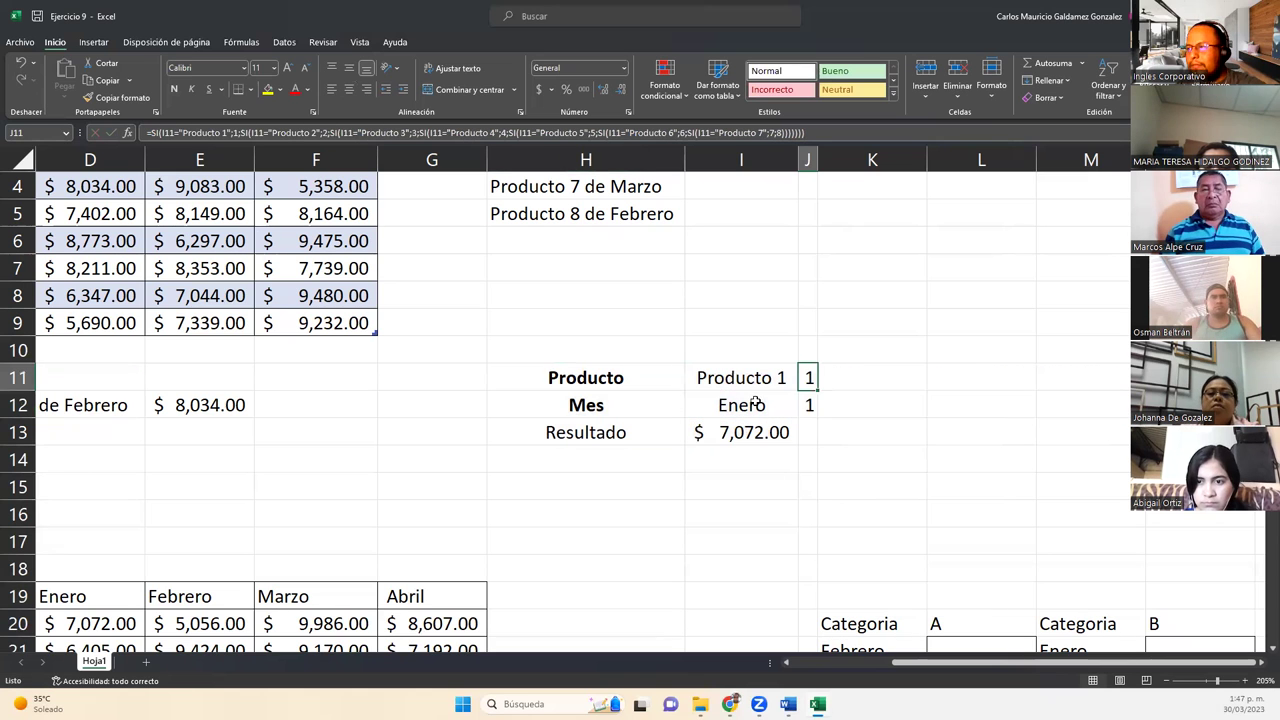
Step: Open the nested SI formula in J12 to examine its month conditions, and cancel the editing
double_click(810, 404)
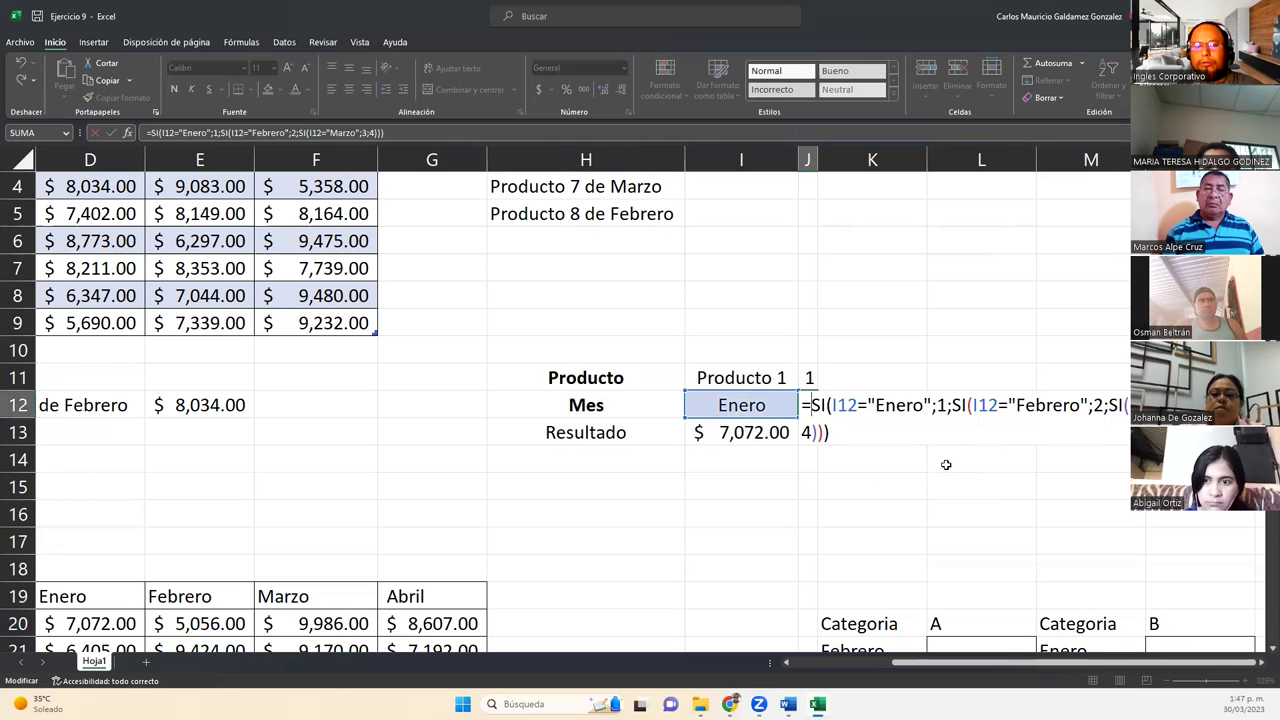
click(748, 457)
key(Escape)
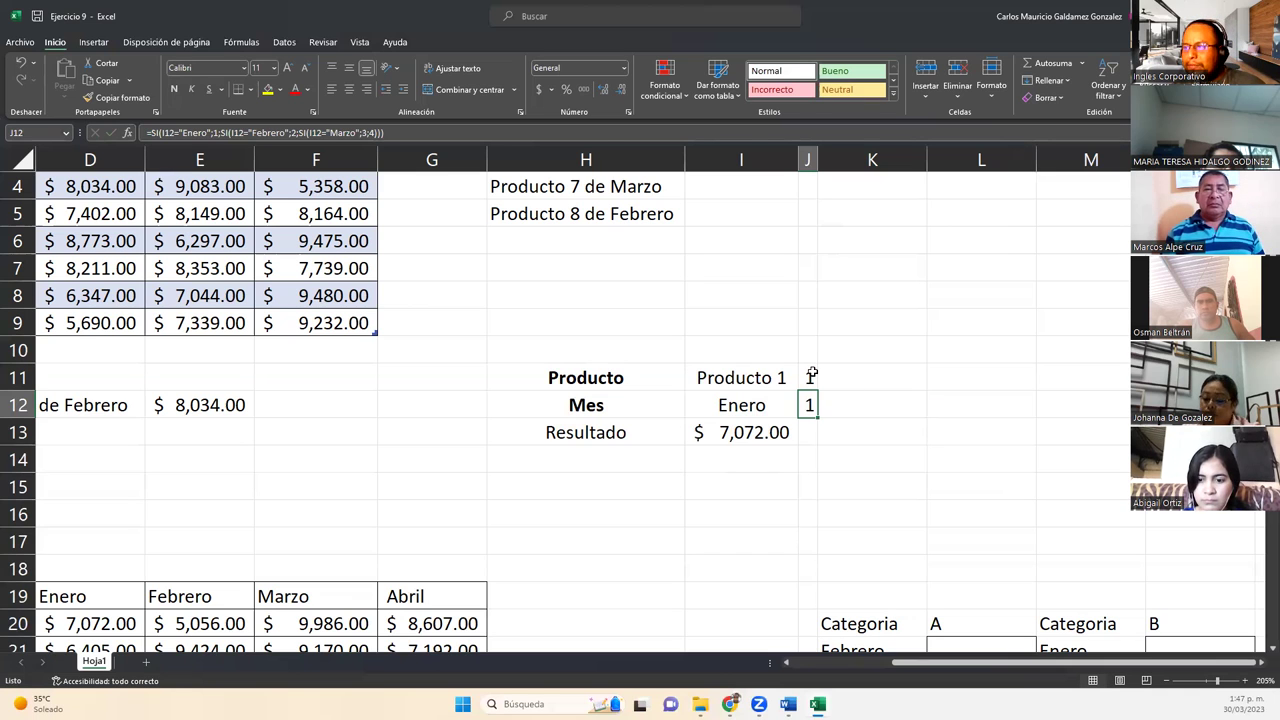
Step: Open the nested SI formula in J11 to examine how it converts the product in I11 to a number, and close it
drag(810, 377, 808, 400)
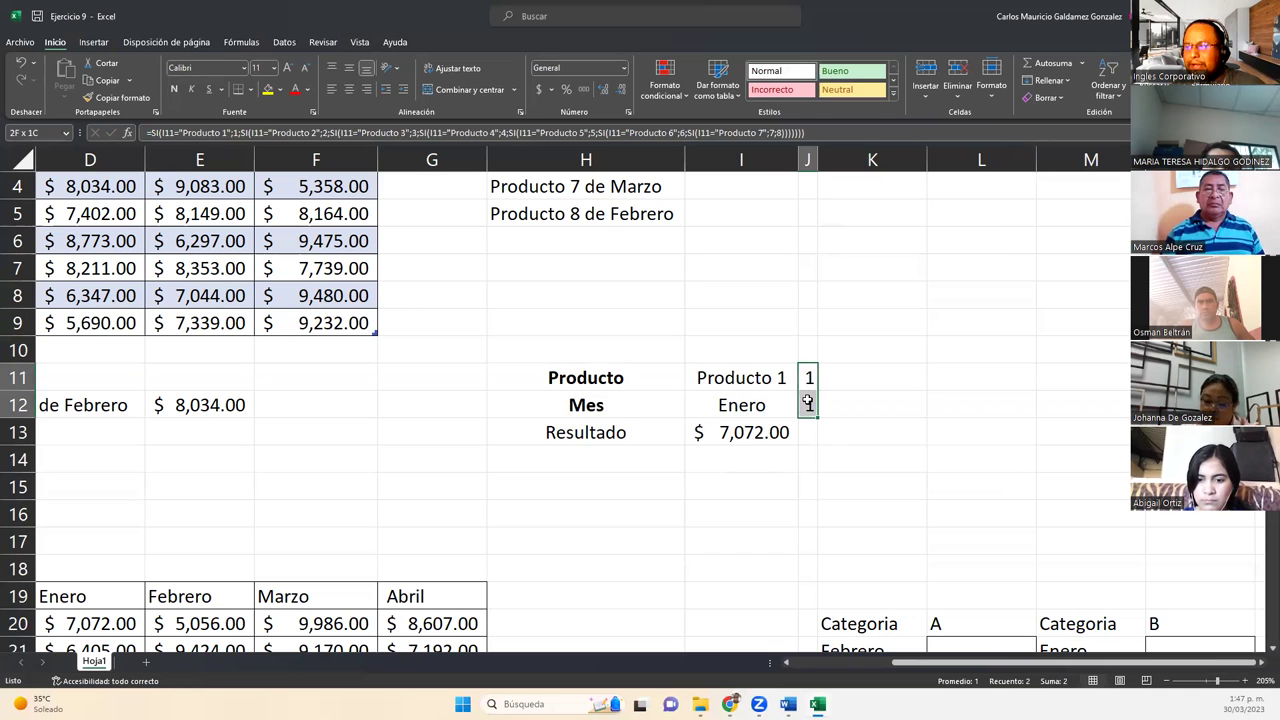
click(745, 378)
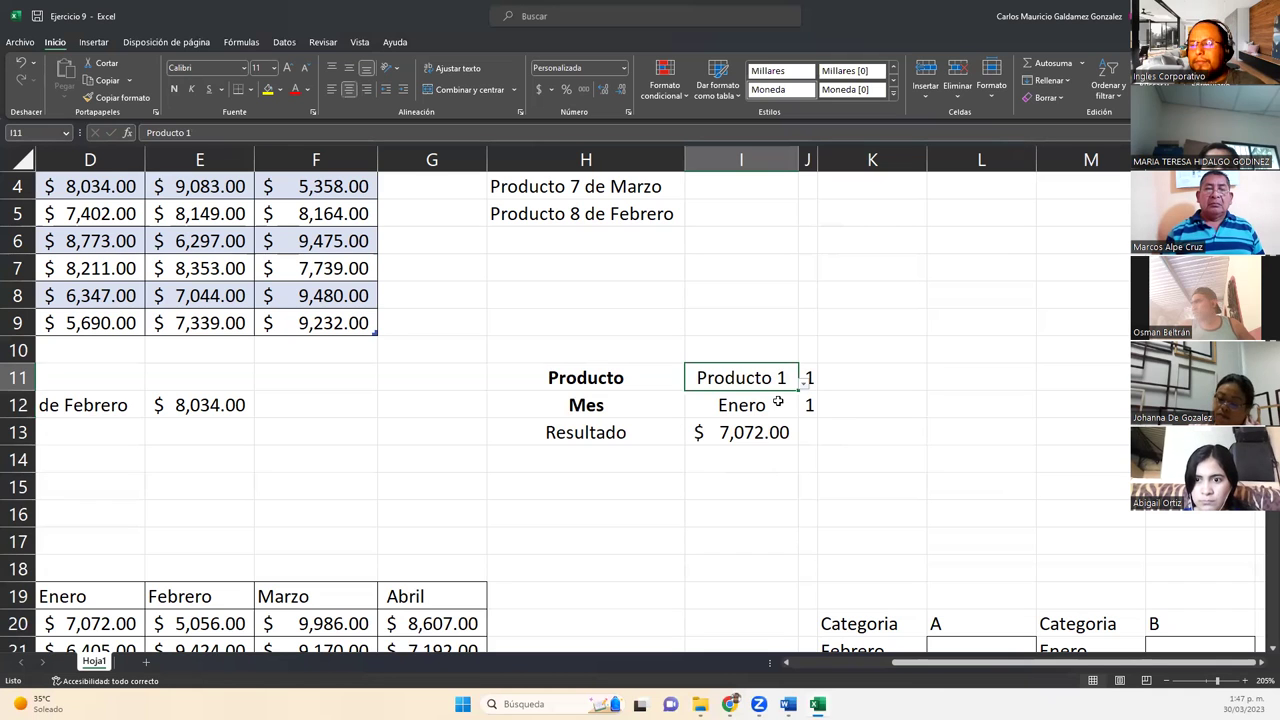
click(807, 370)
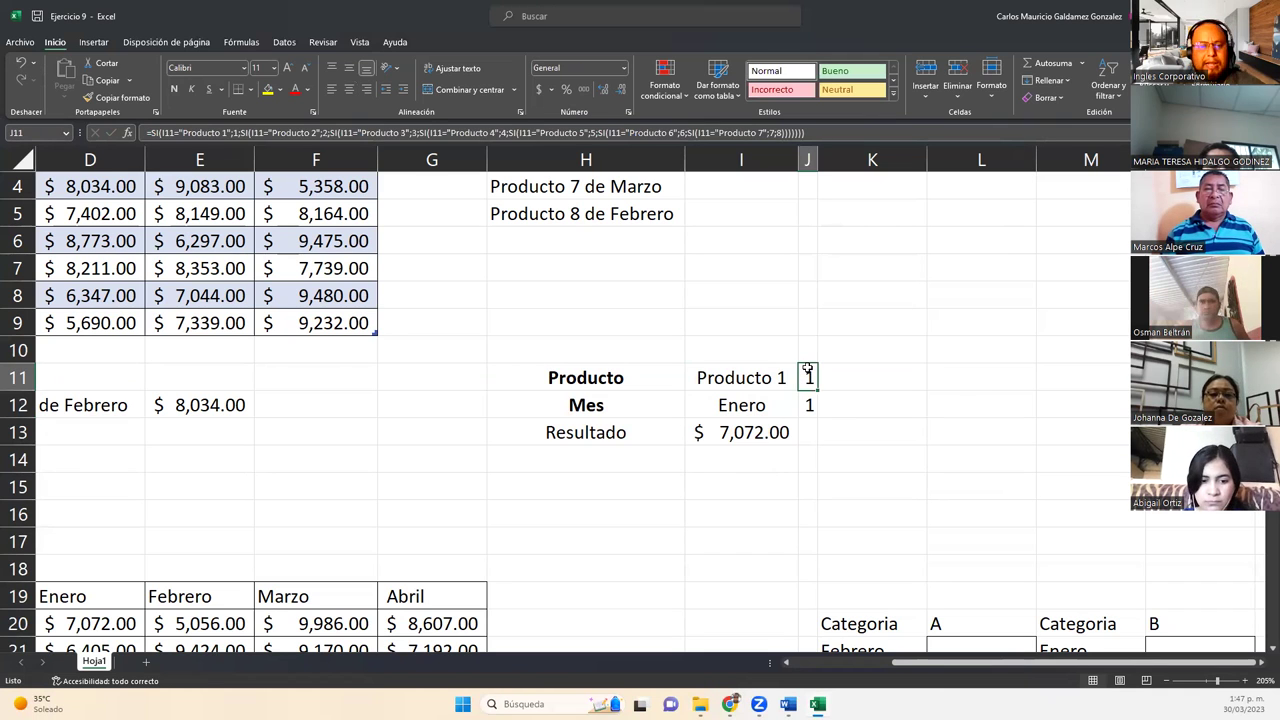
double_click(807, 372)
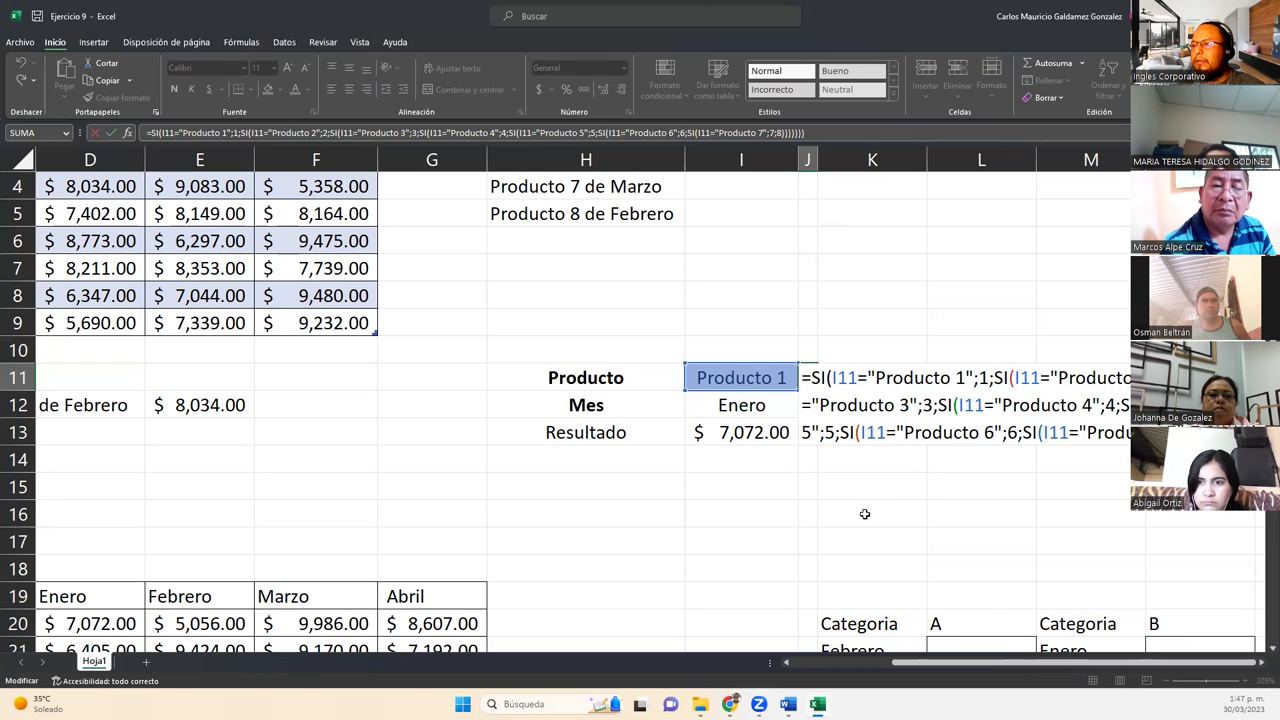
click(558, 410)
scroll(576, 420, up, 1)
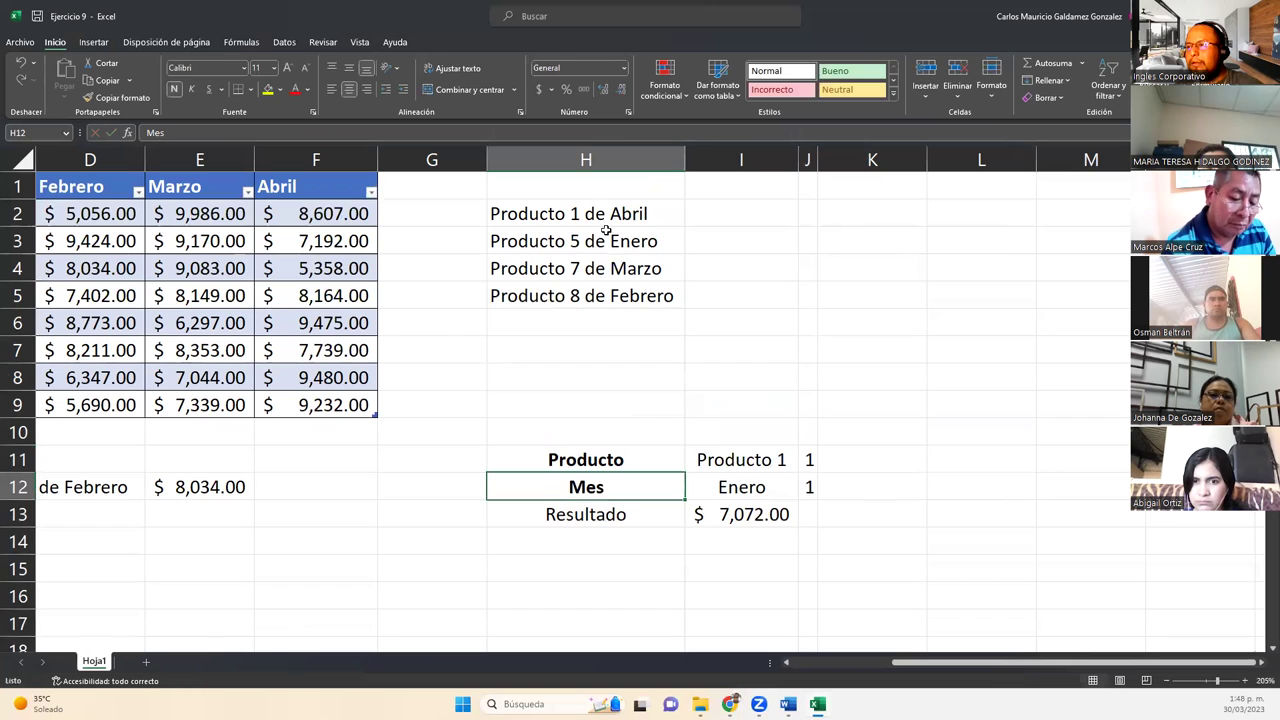
click(702, 242)
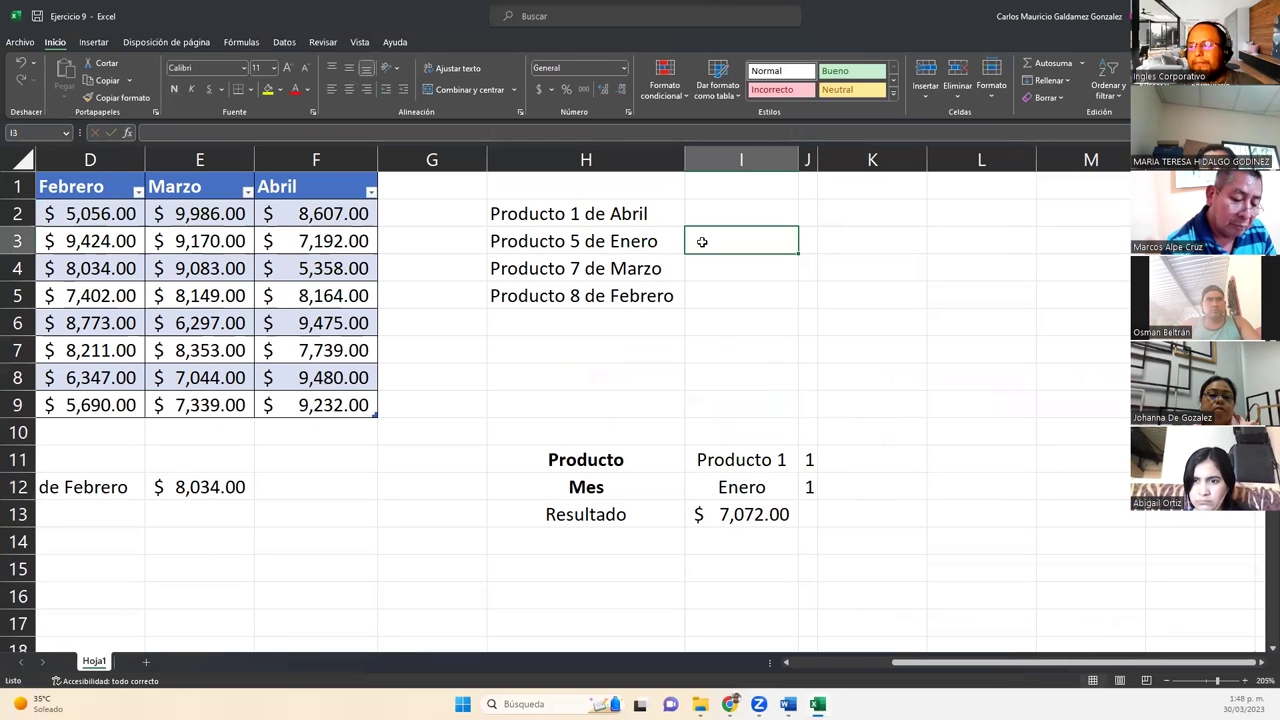
Step: Examine the matrix table in B1:F9, with its products as rows and months as columns, beside the lookup examples
click(803, 670)
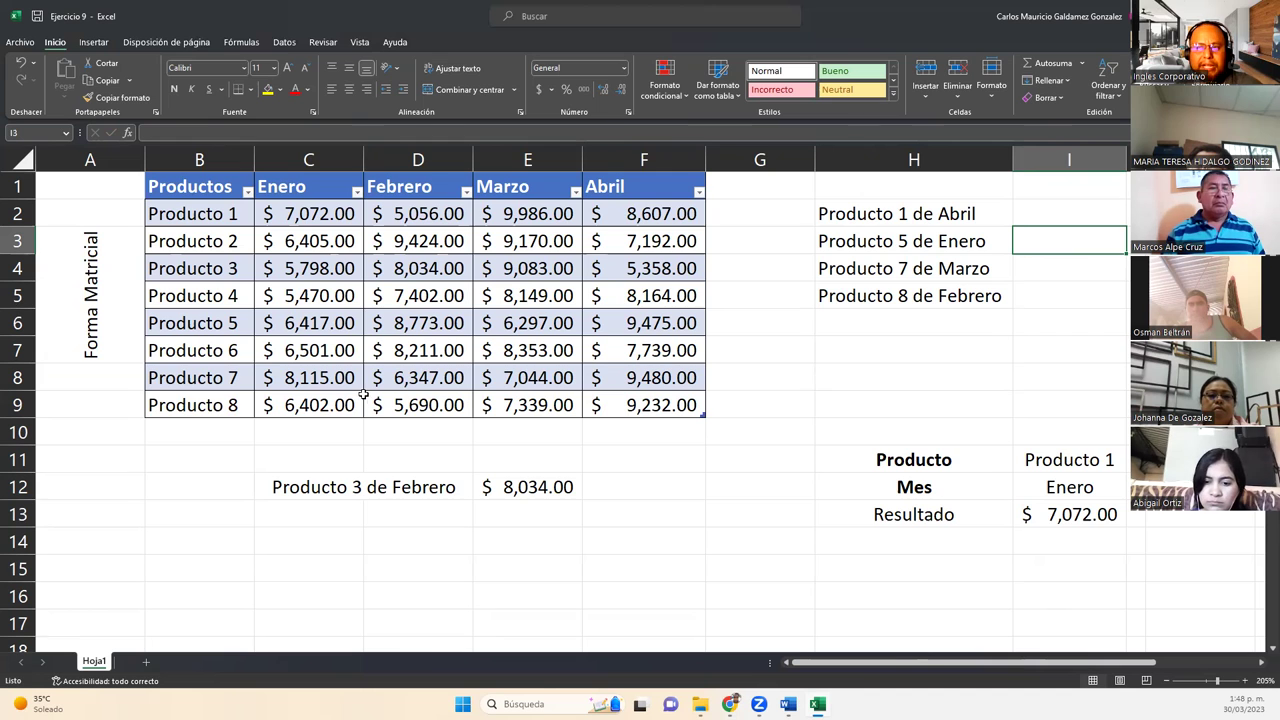
drag(197, 190, 197, 214)
drag(298, 258, 660, 405)
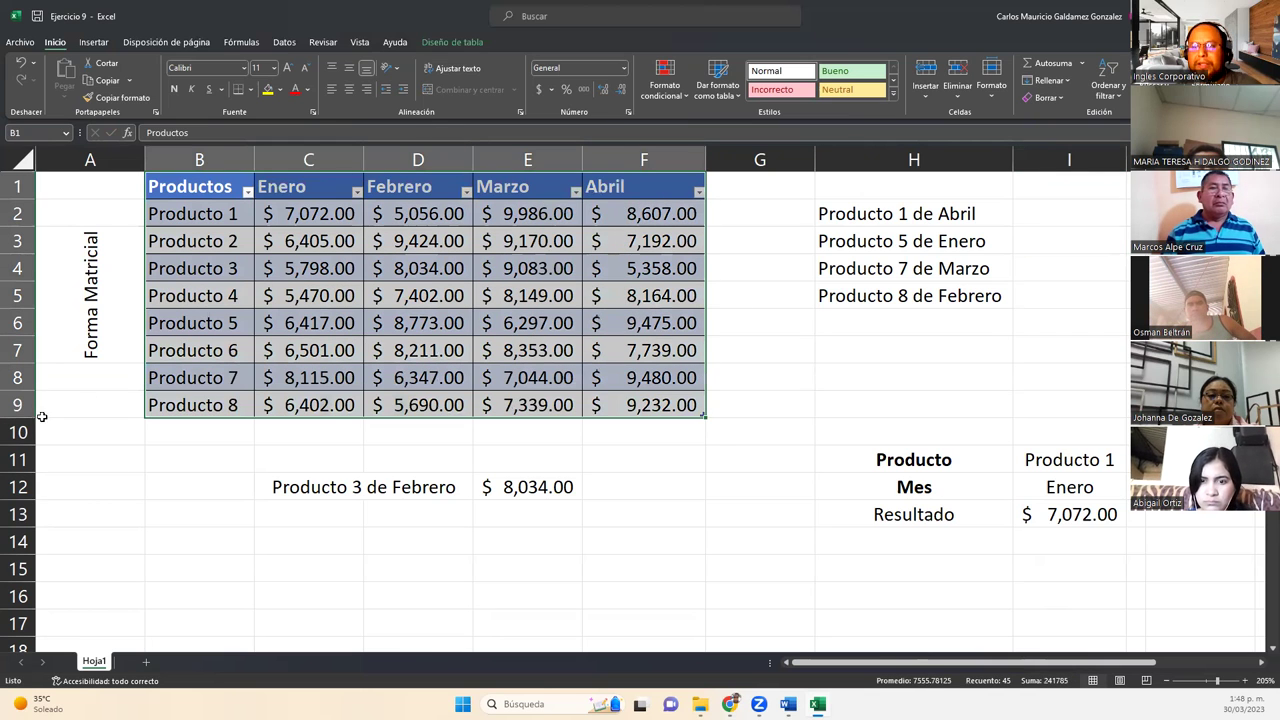
click(403, 380)
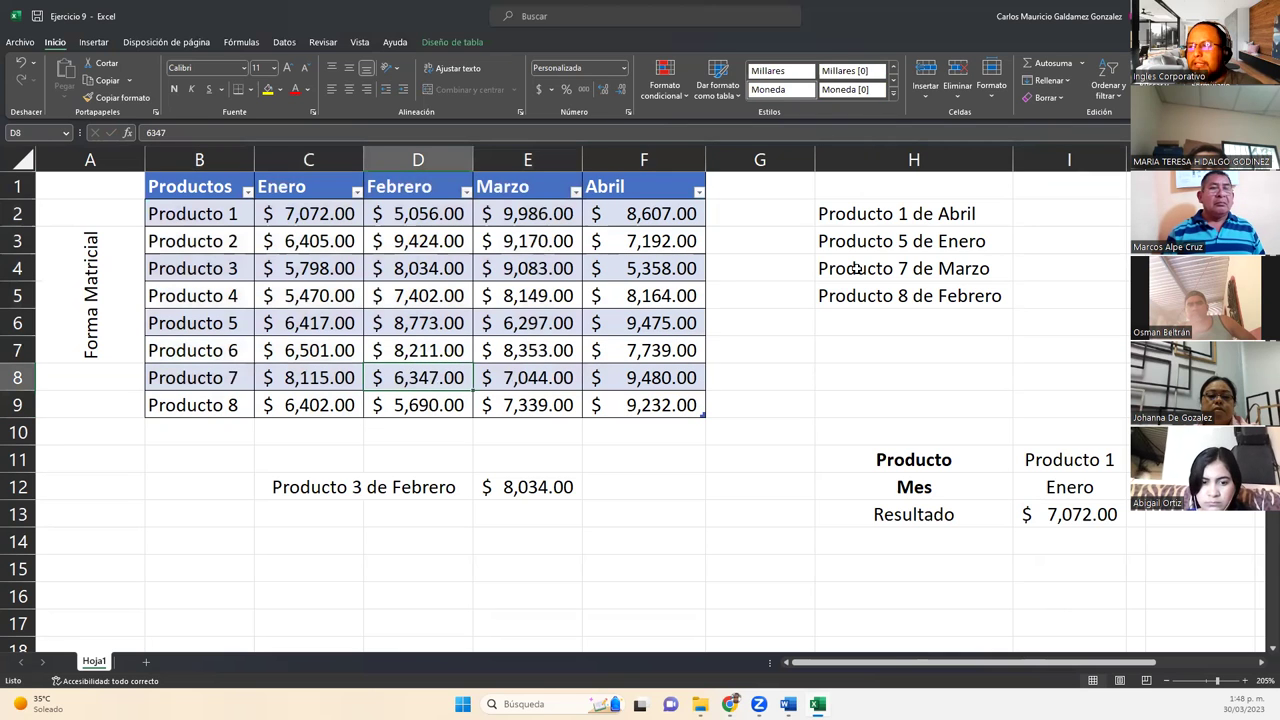
click(292, 485)
click(328, 432)
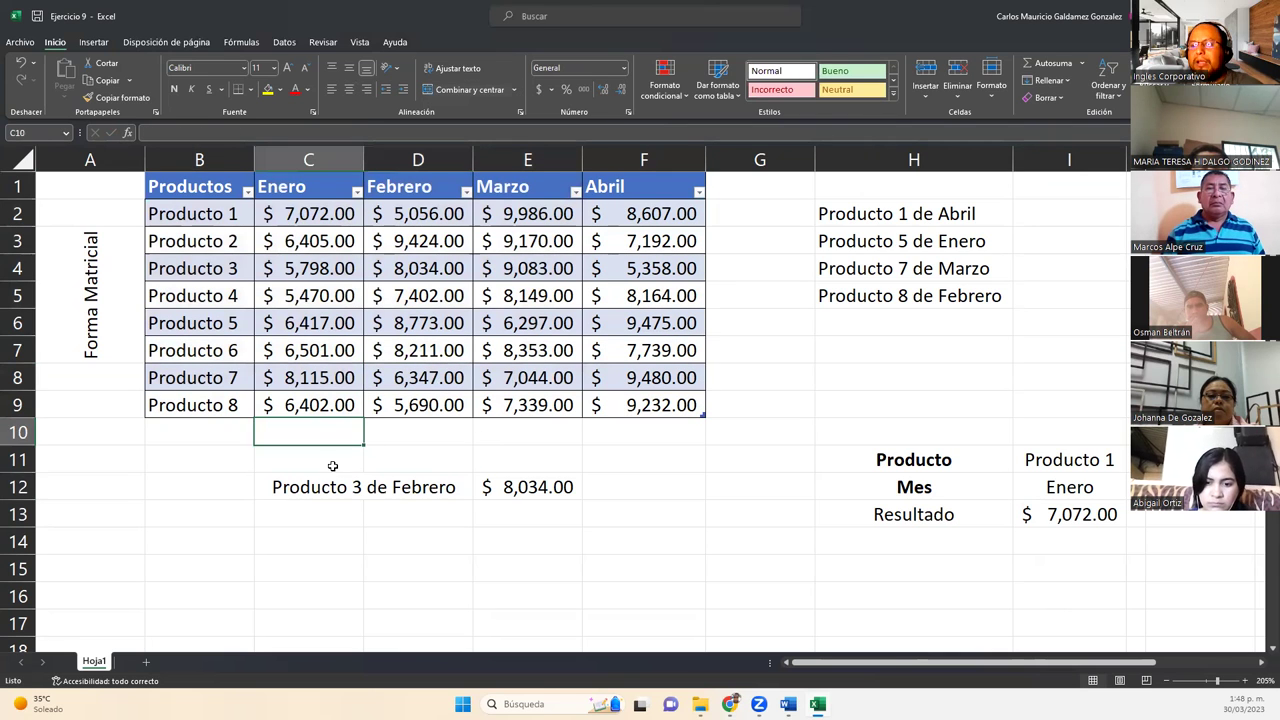
click(756, 215)
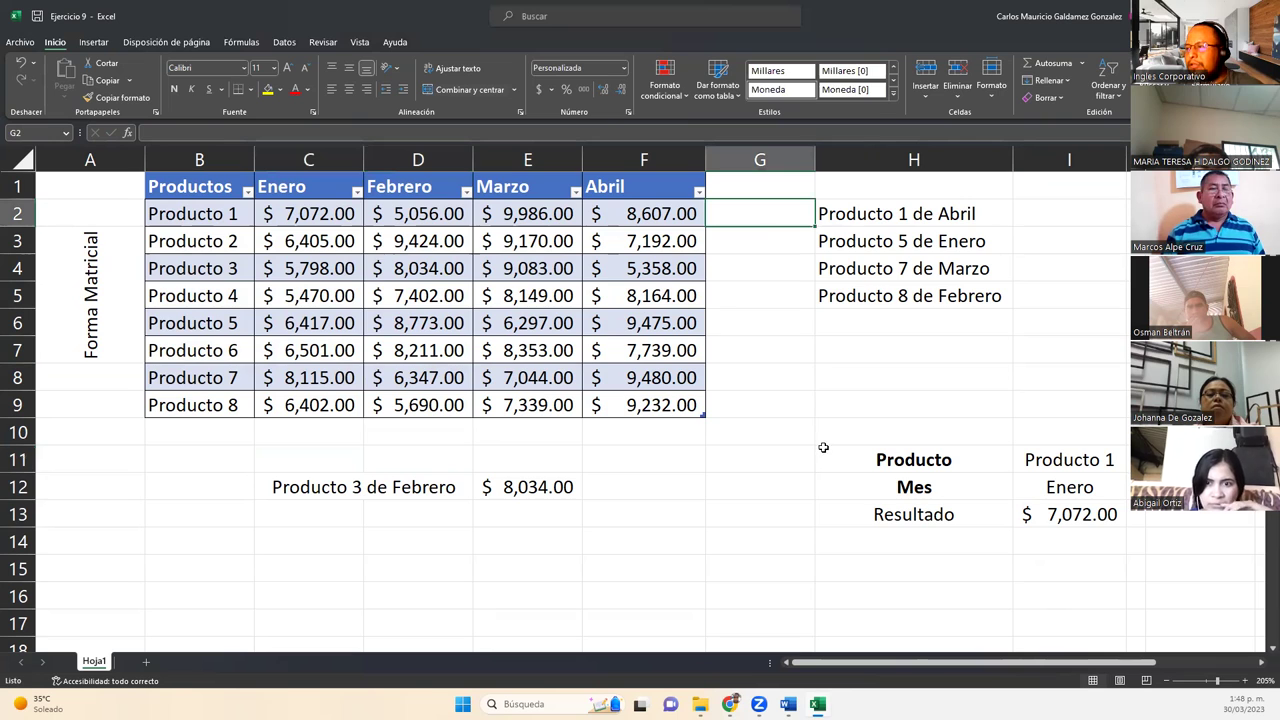
click(766, 464)
click(790, 514)
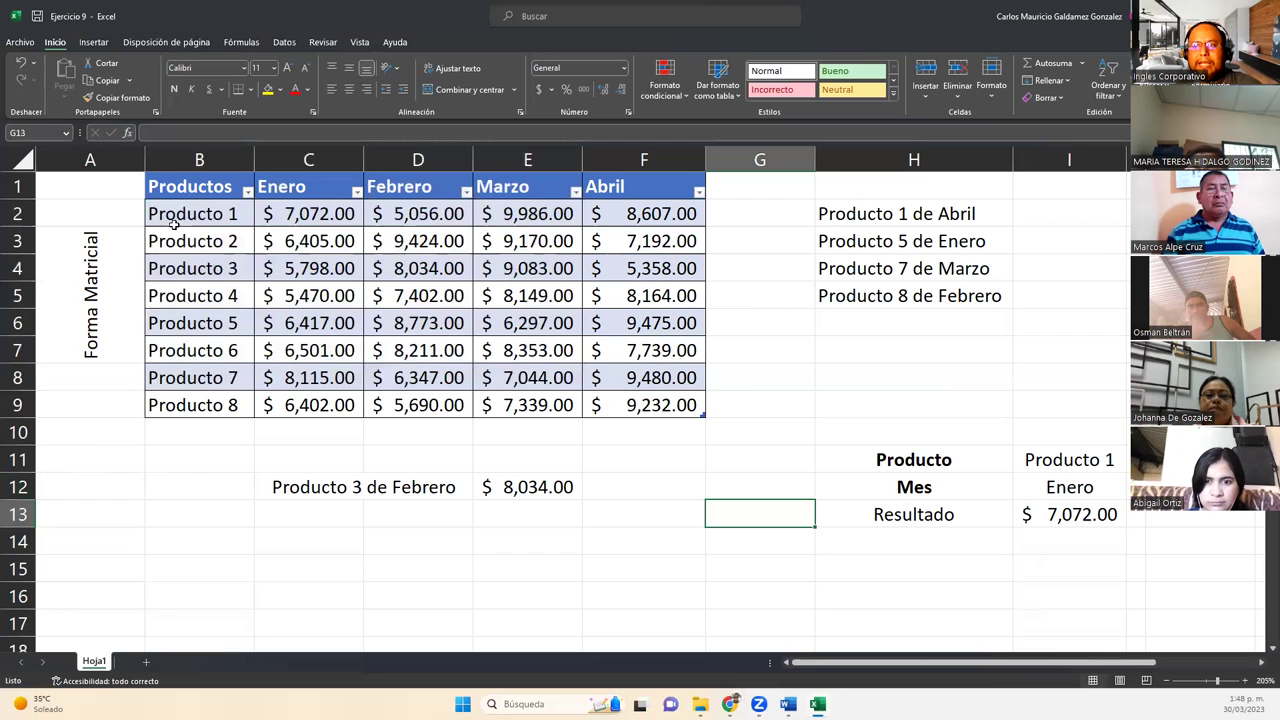
drag(185, 182, 655, 405)
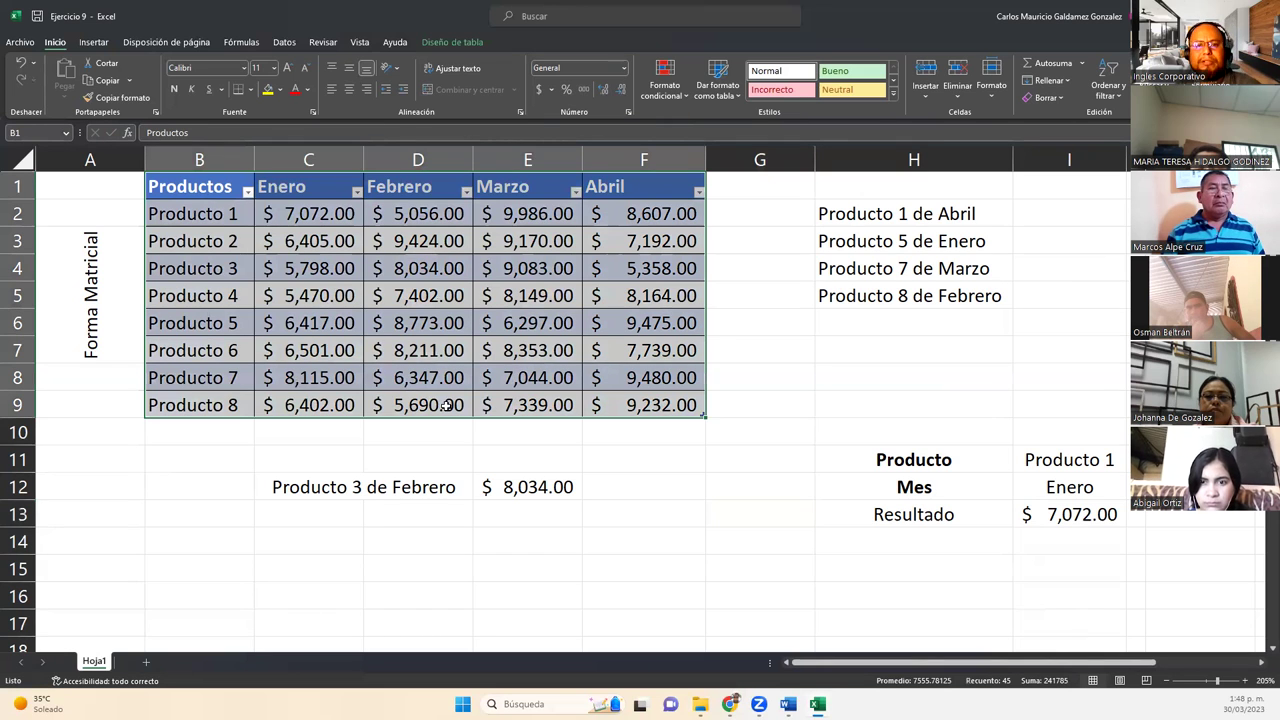
click(572, 370)
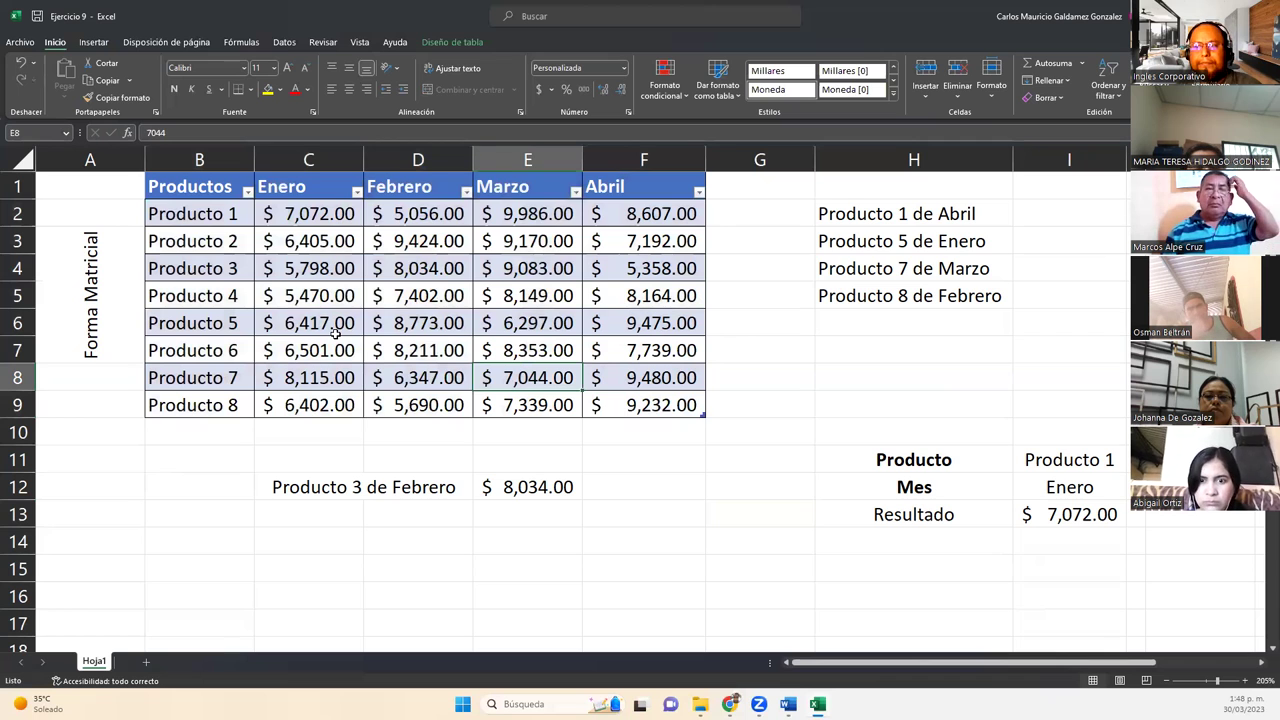
scroll(338, 338, down, 1)
scroll(343, 347, up, 1)
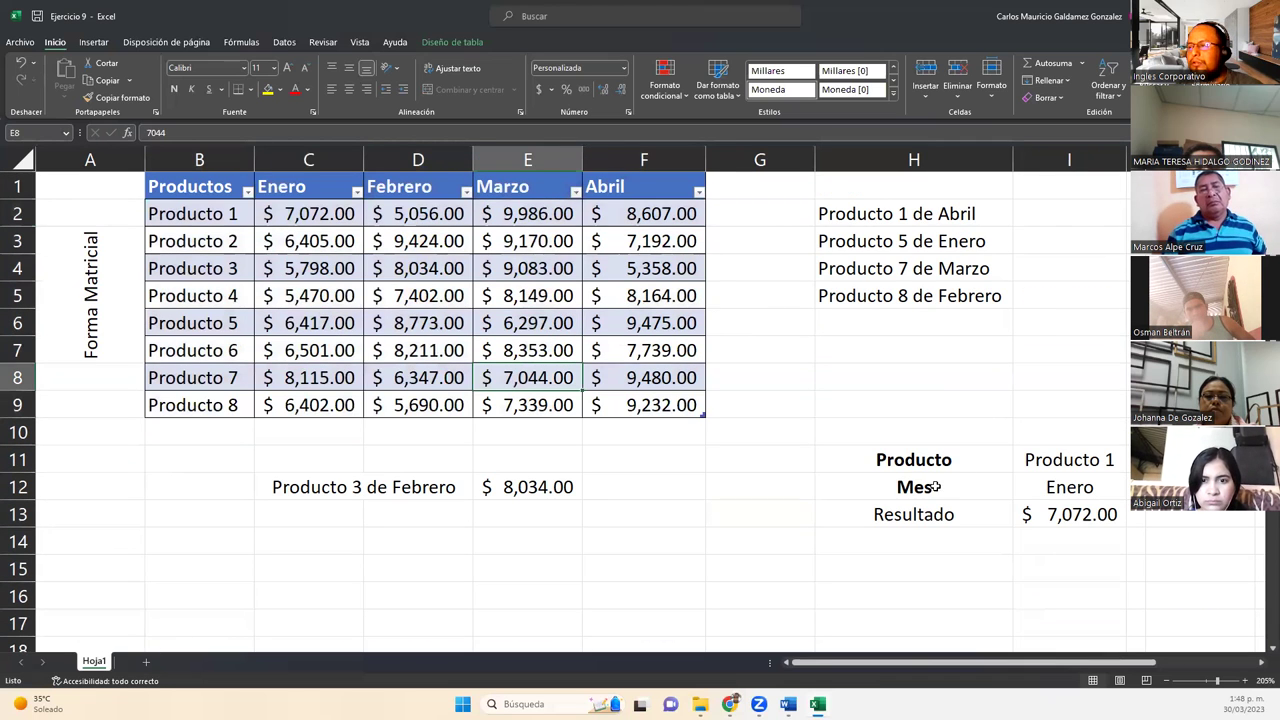
double_click(1129, 459)
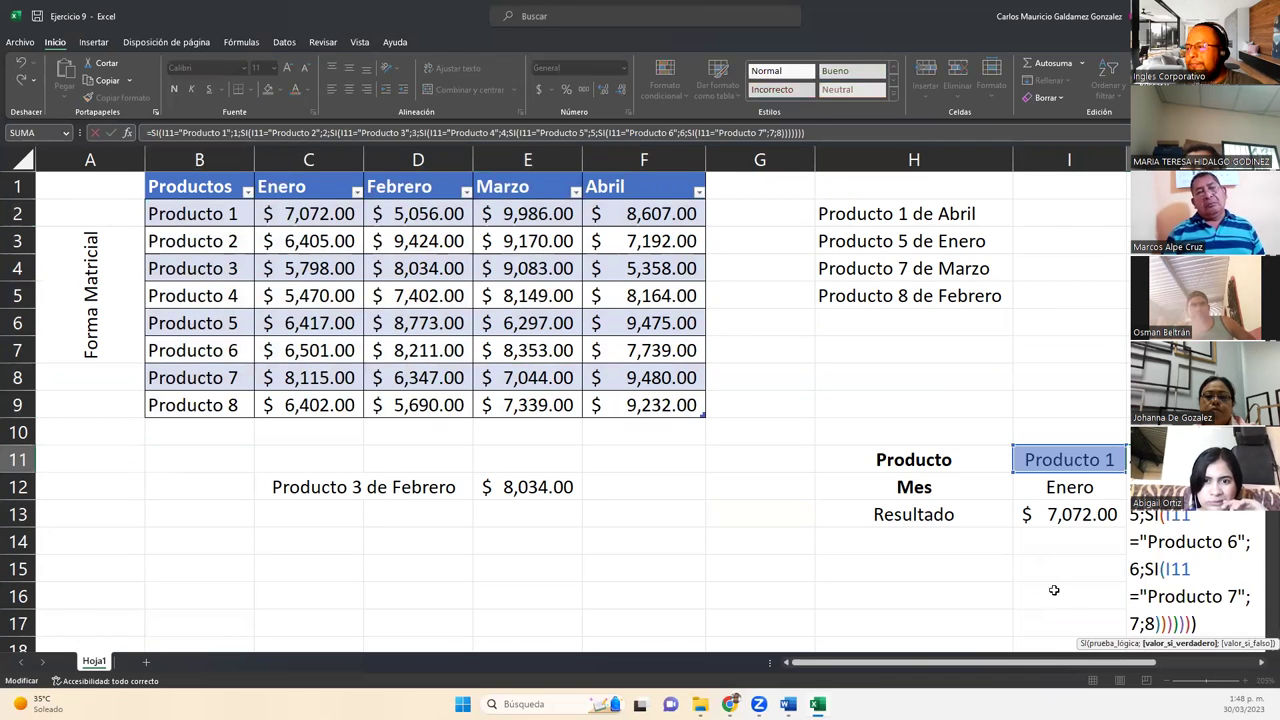
scroll(1260, 664, right, 4)
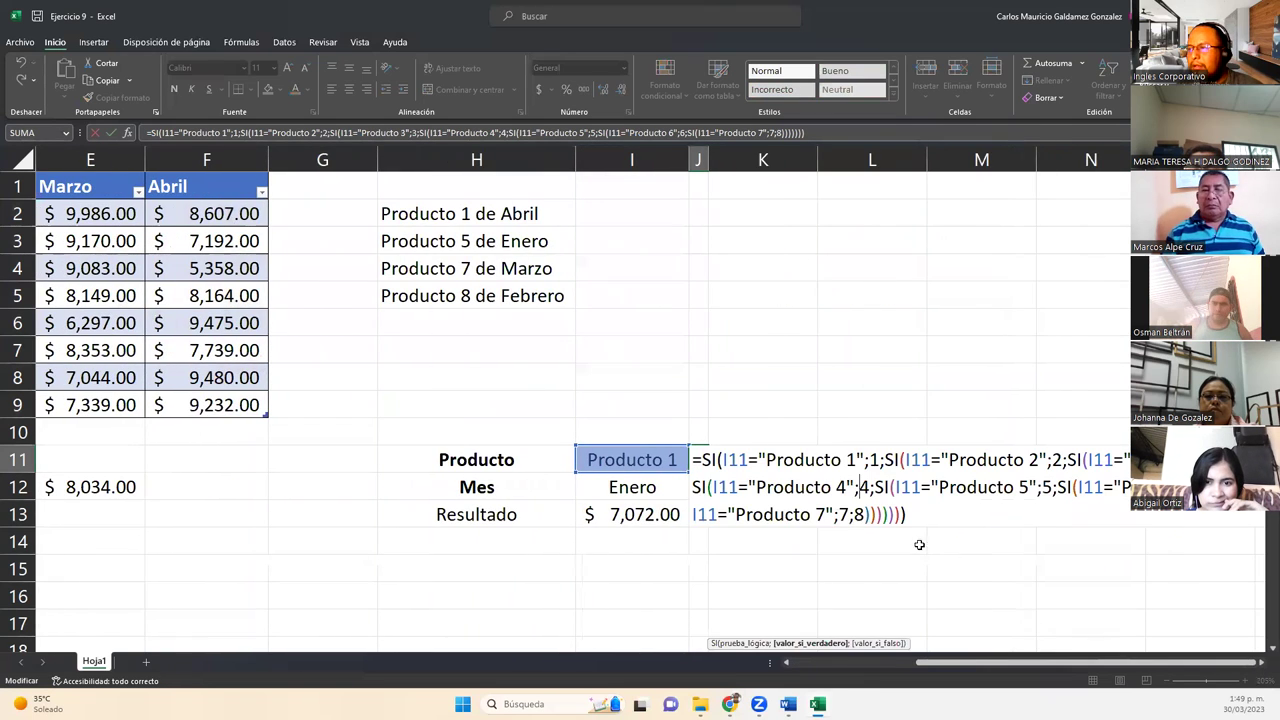
click(621, 459)
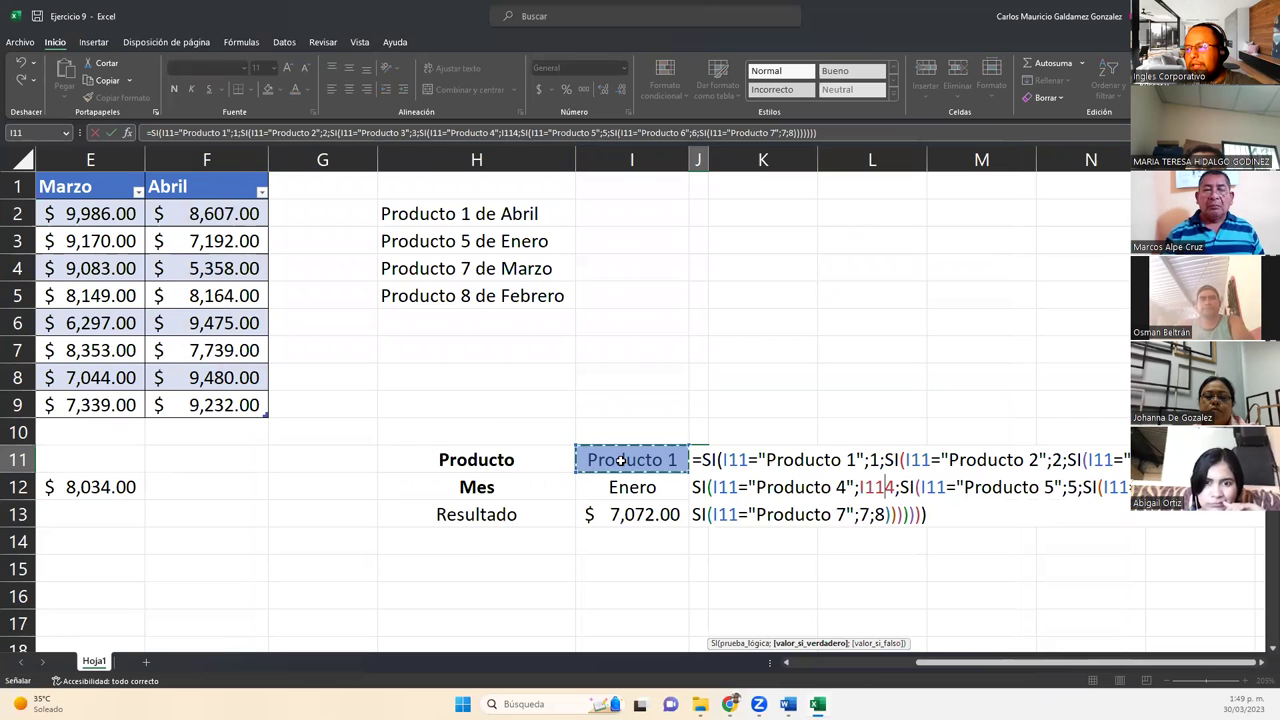
key(Escape)
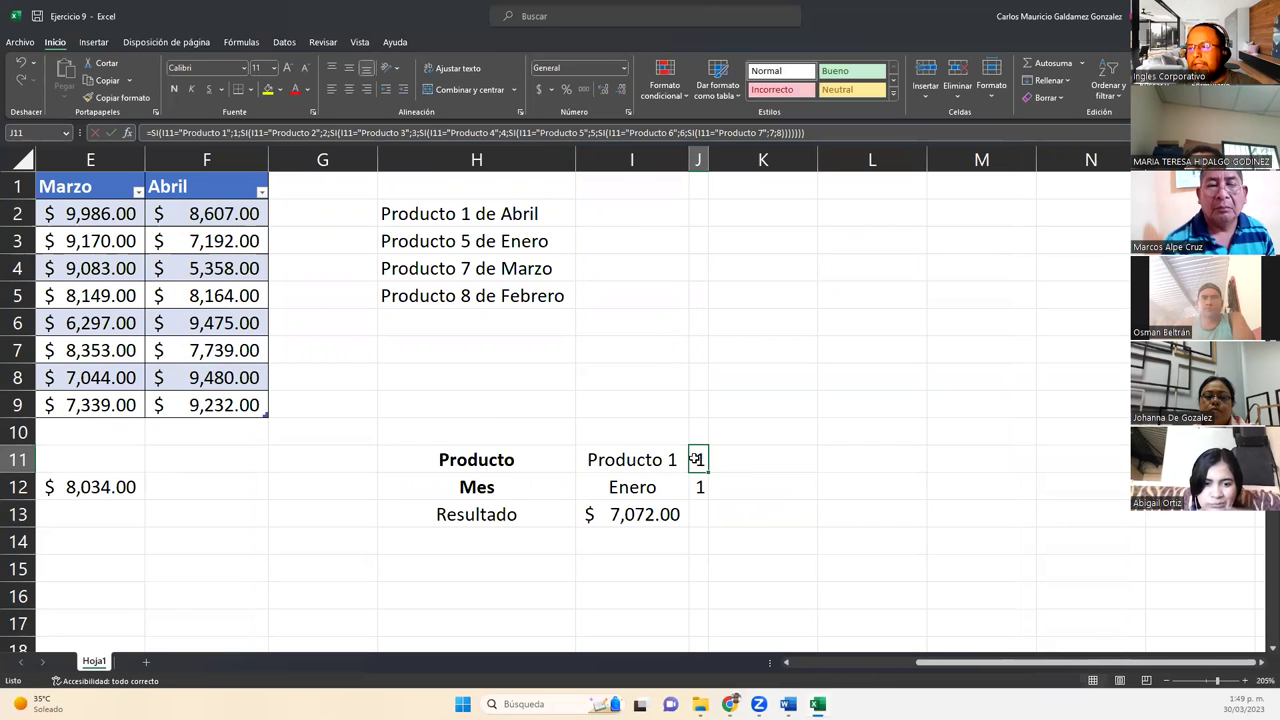
Step: Capture a screen snip of the full nested SI product formula opened in J11, and close the formula
double_click(697, 459)
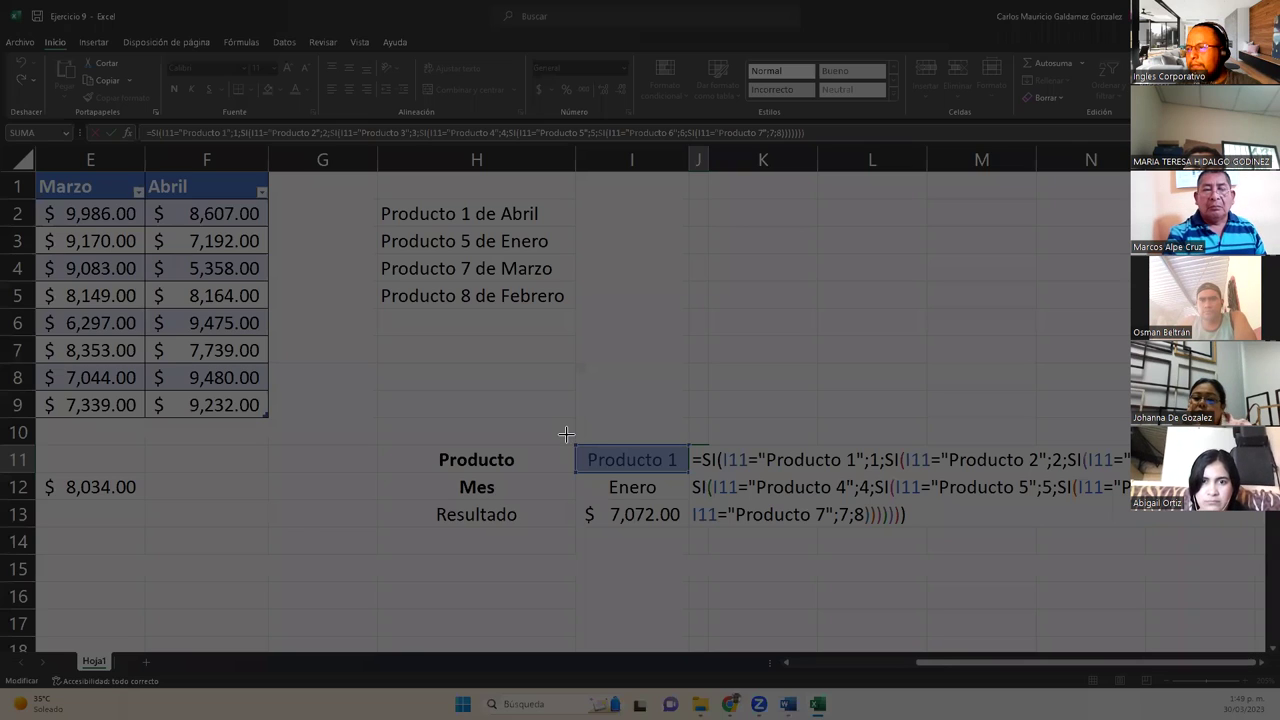
drag(566, 434, 1263, 537)
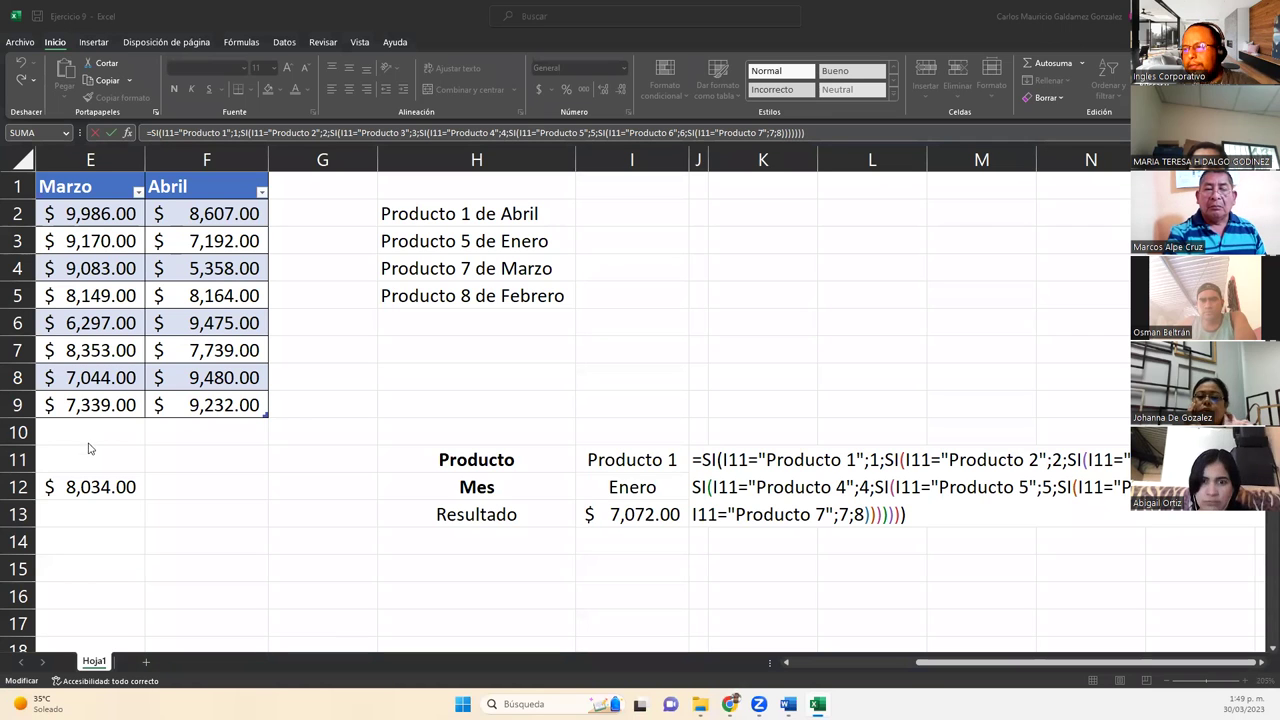
key(ctrl+Return)
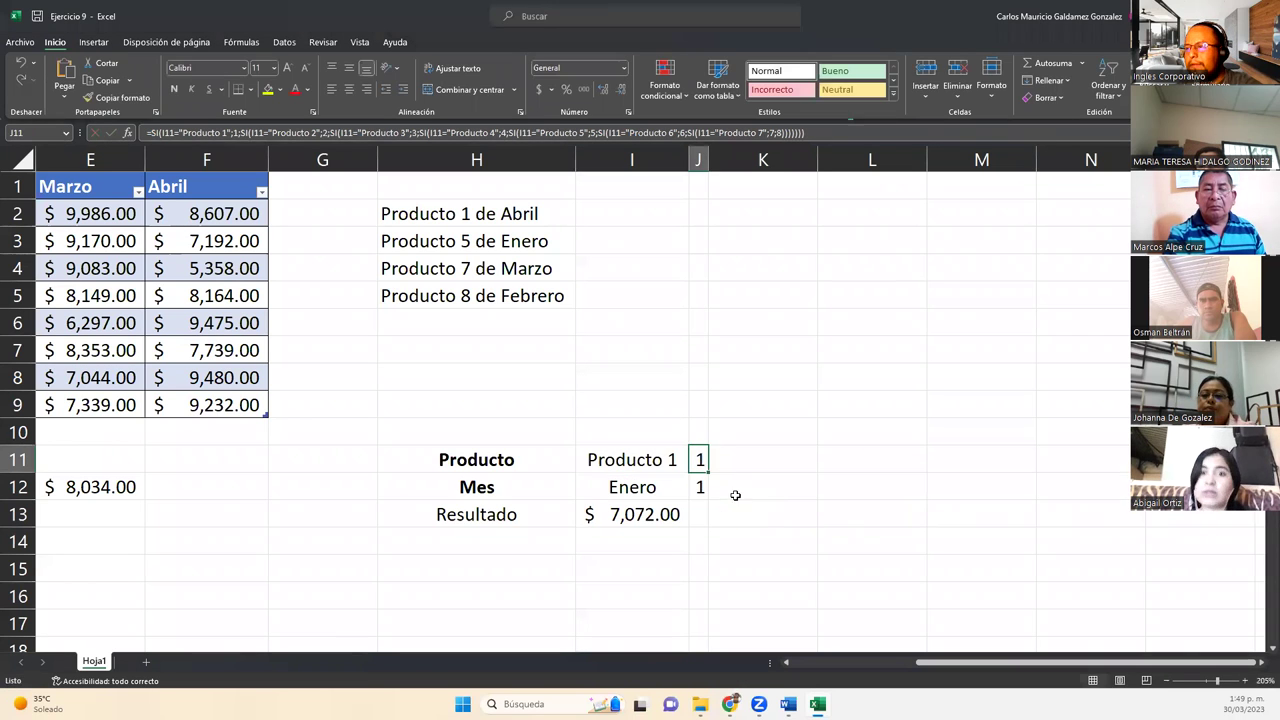
Step: Capture a screen snip of the nested SI month formula opened in J12, and close the formula
double_click(692, 485)
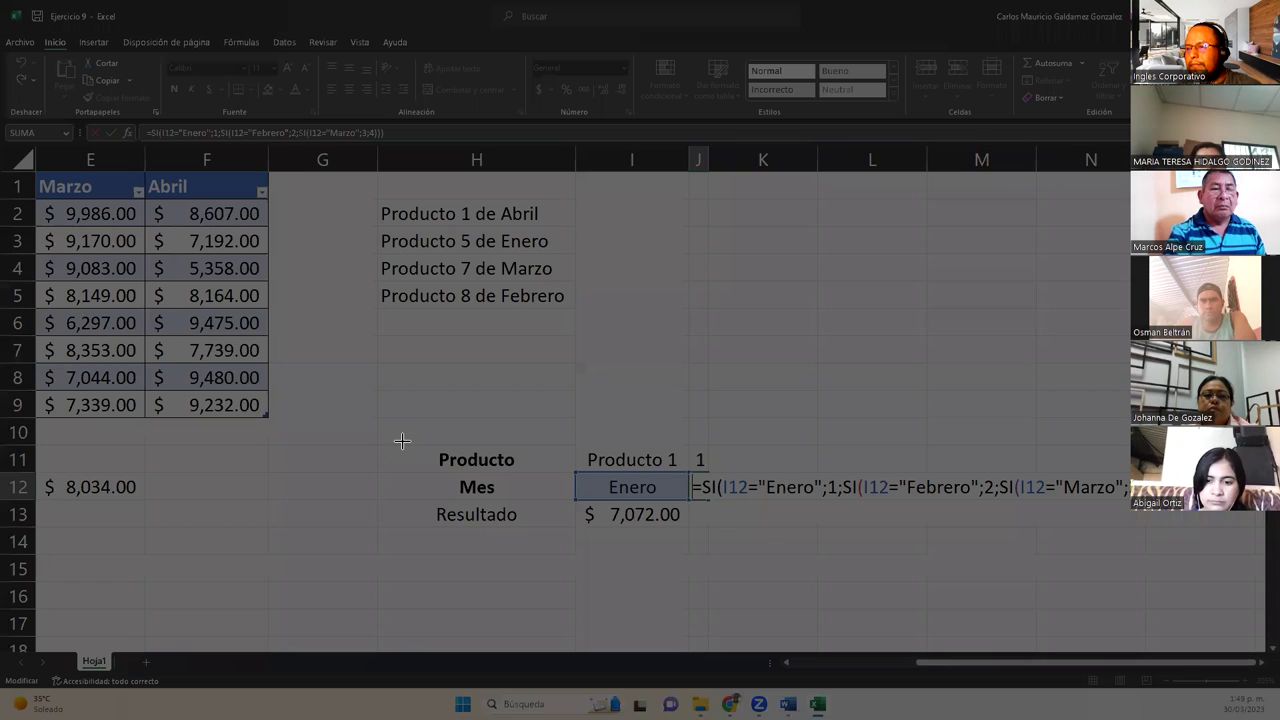
drag(402, 441, 1172, 532)
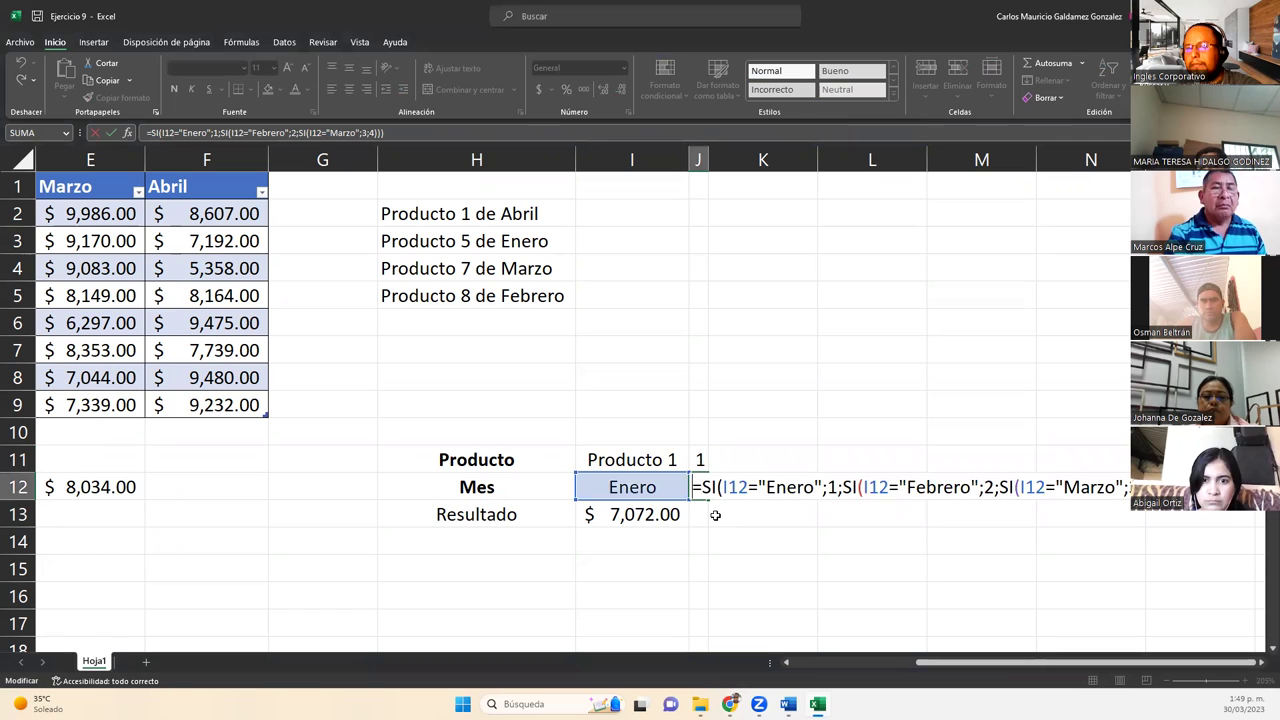
key(ctrl+Return)
Step: Set the product in I11 to Producto 7 and the month in I12 to Abril, and check the INDICE result in I13
click(660, 463)
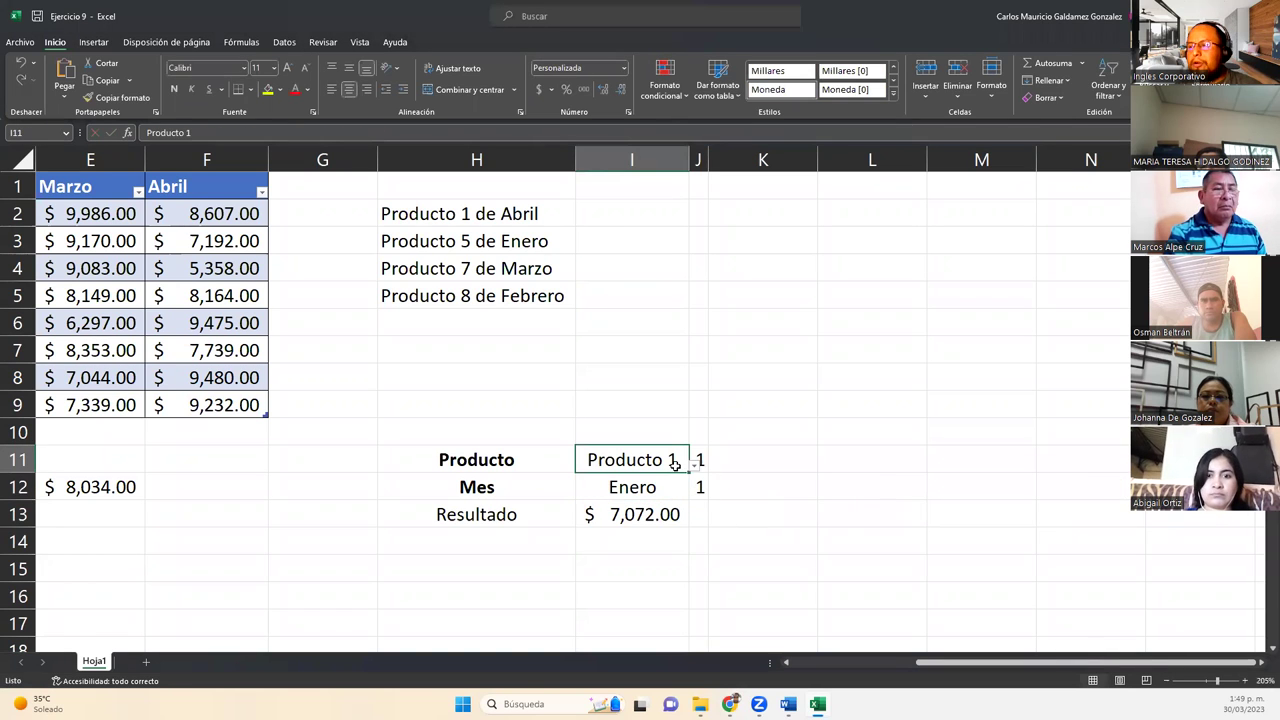
click(695, 468)
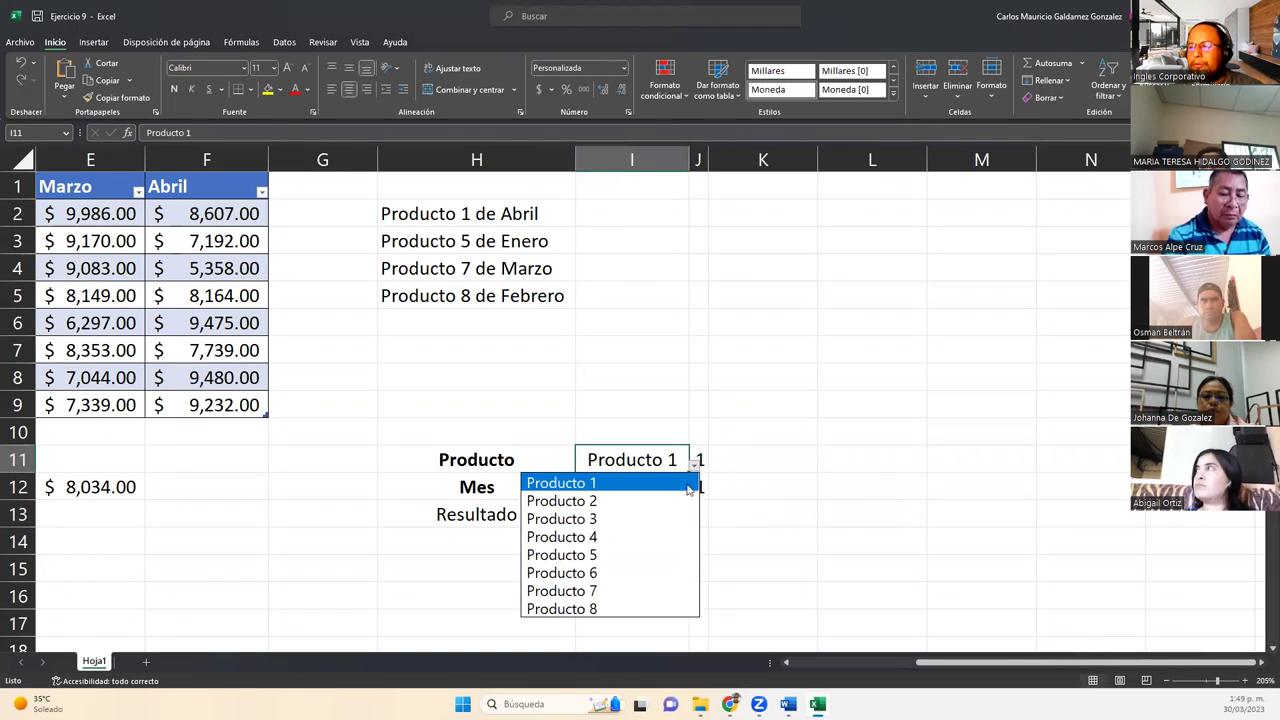
click(621, 587)
click(663, 487)
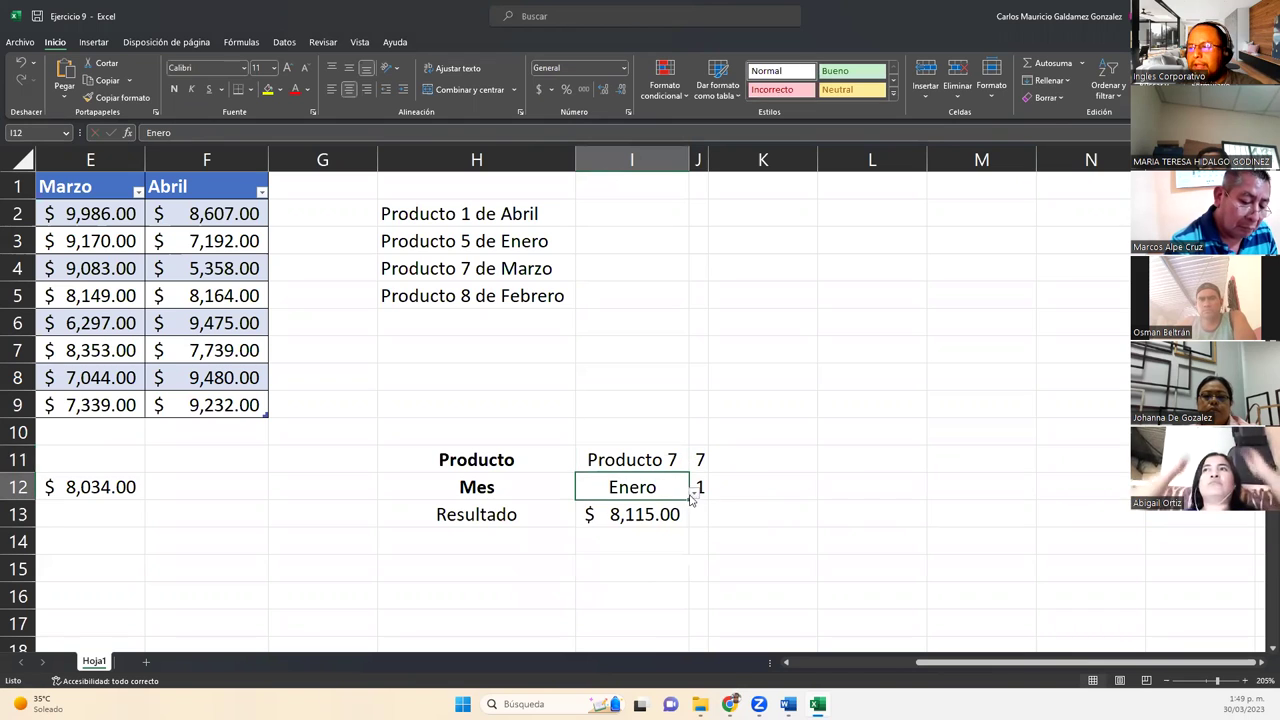
click(694, 494)
click(609, 565)
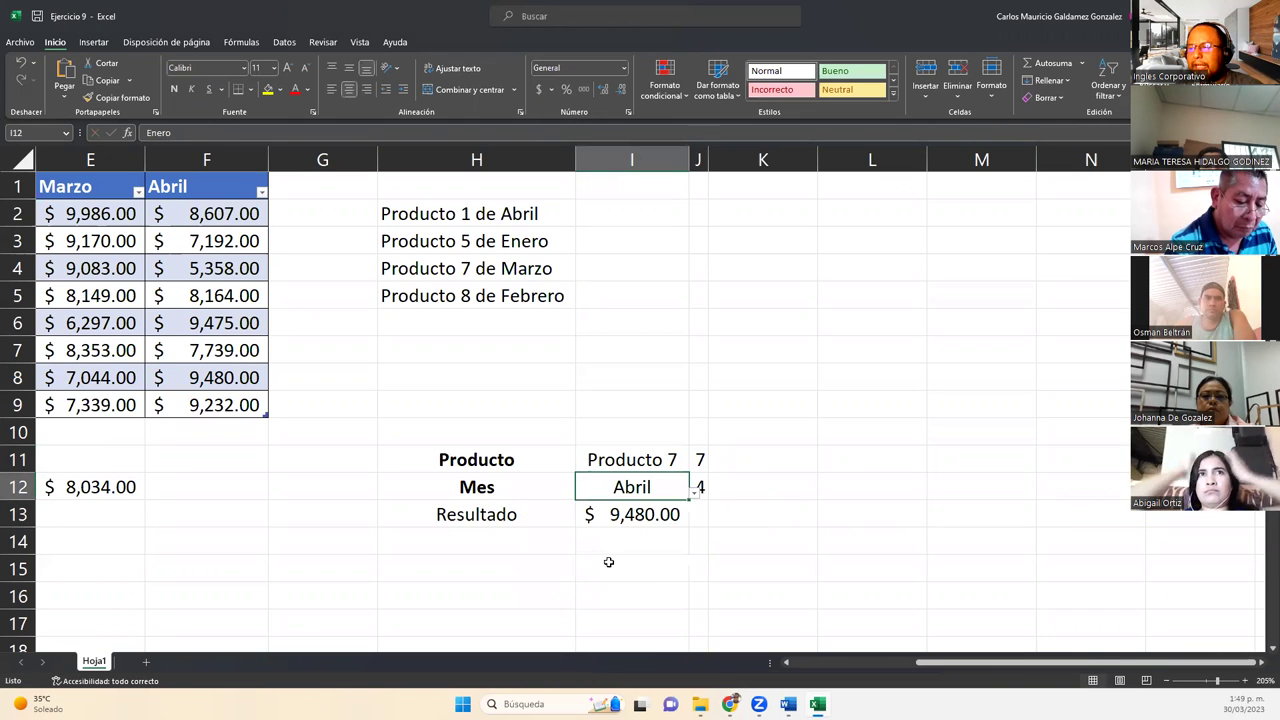
click(640, 522)
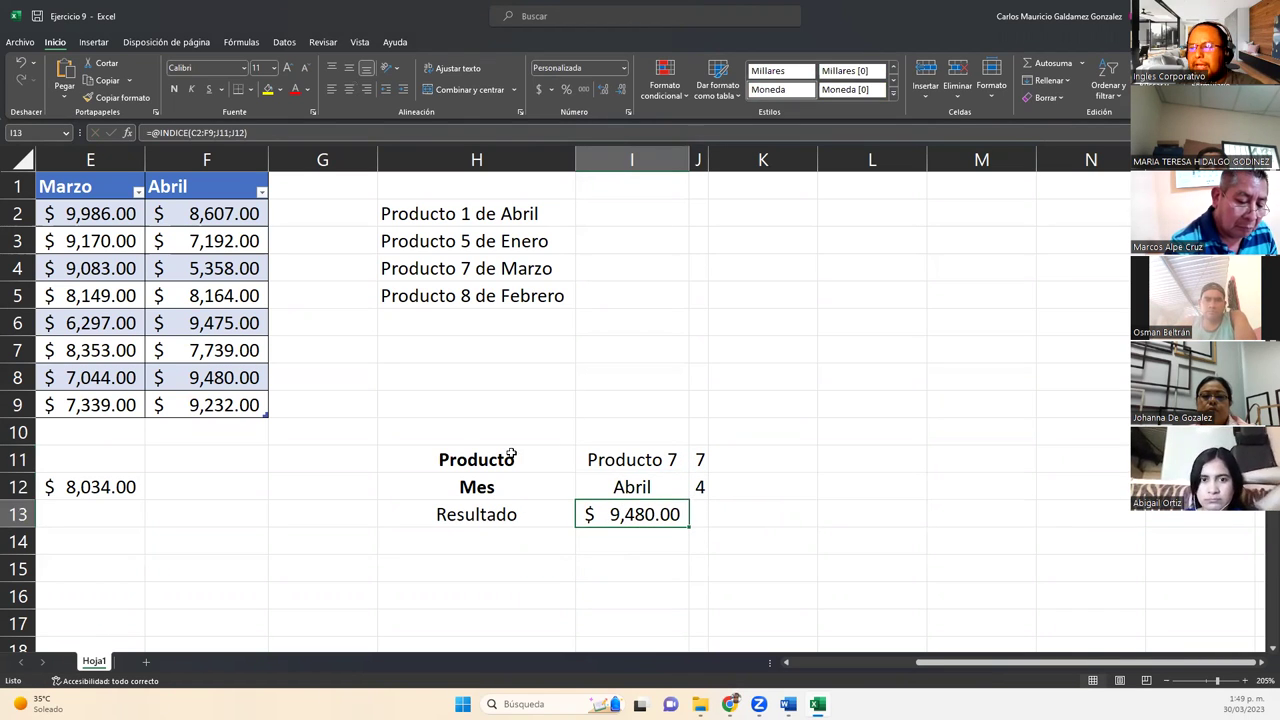
Step: Capture a screen snip of the lookup block with the product list open in I11, and choose Producto 2
click(669, 455)
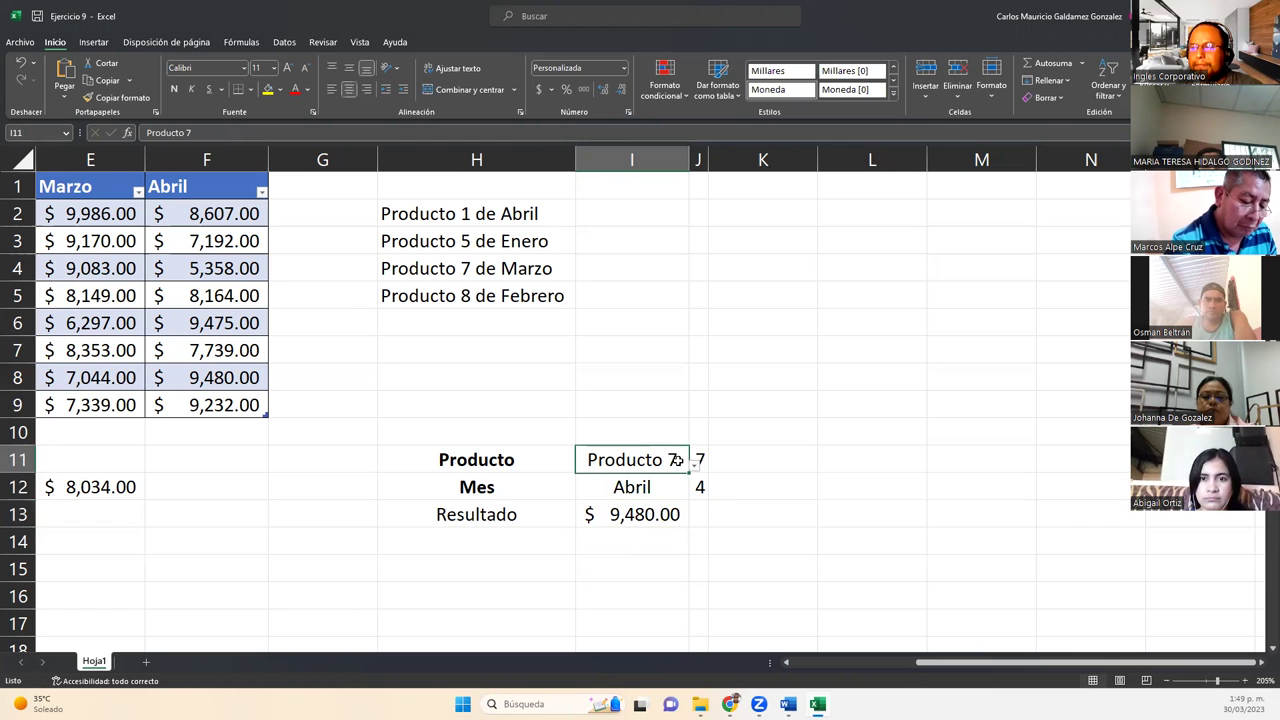
click(697, 467)
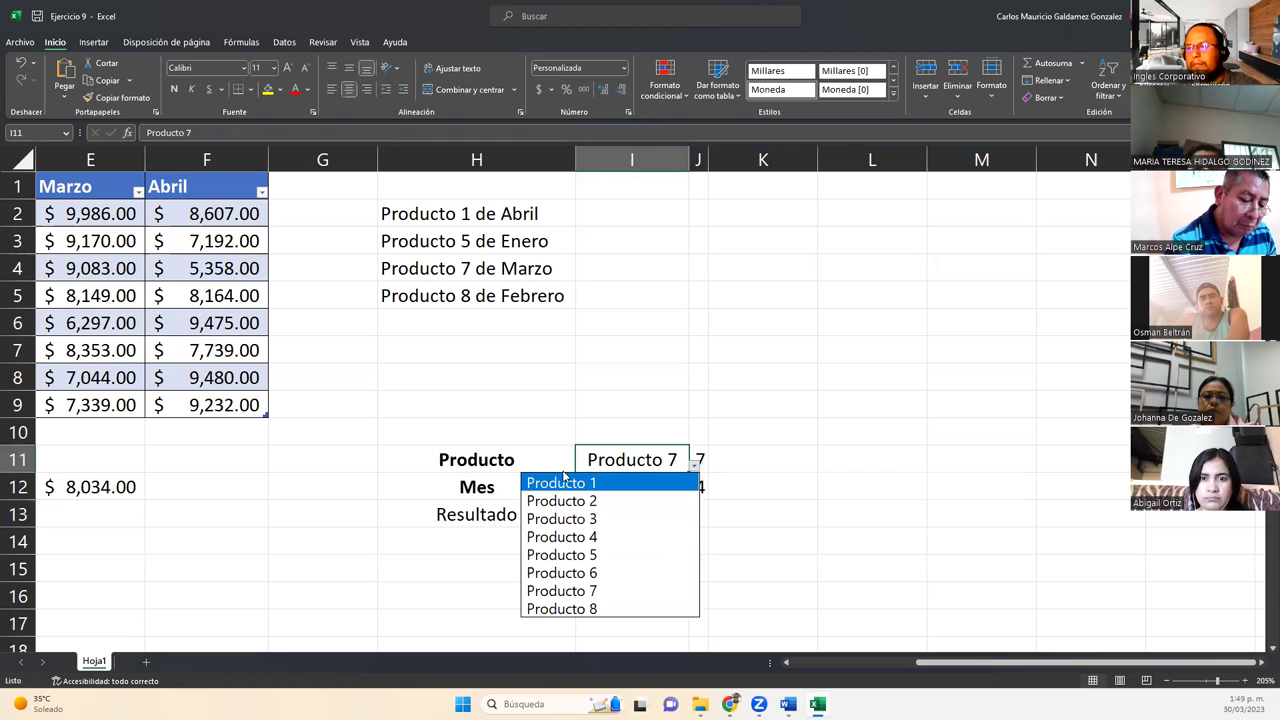
key(super+shift+s)
drag(393, 425, 782, 648)
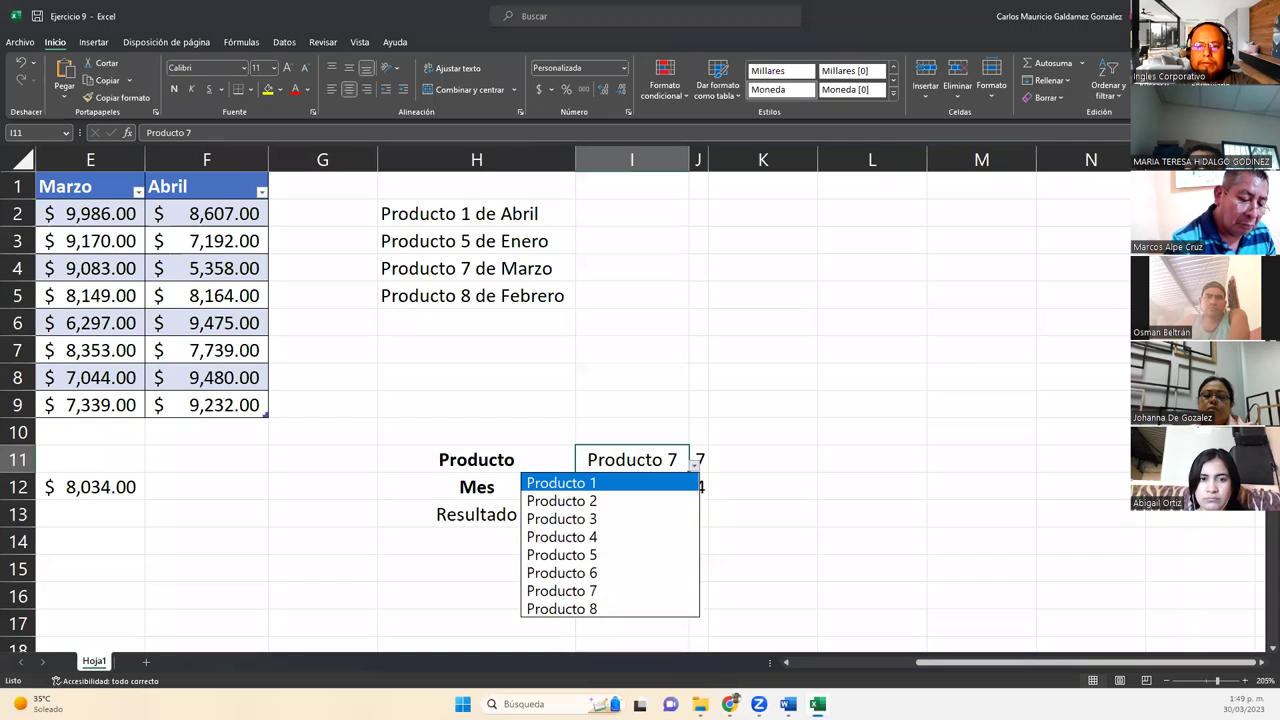
click(600, 500)
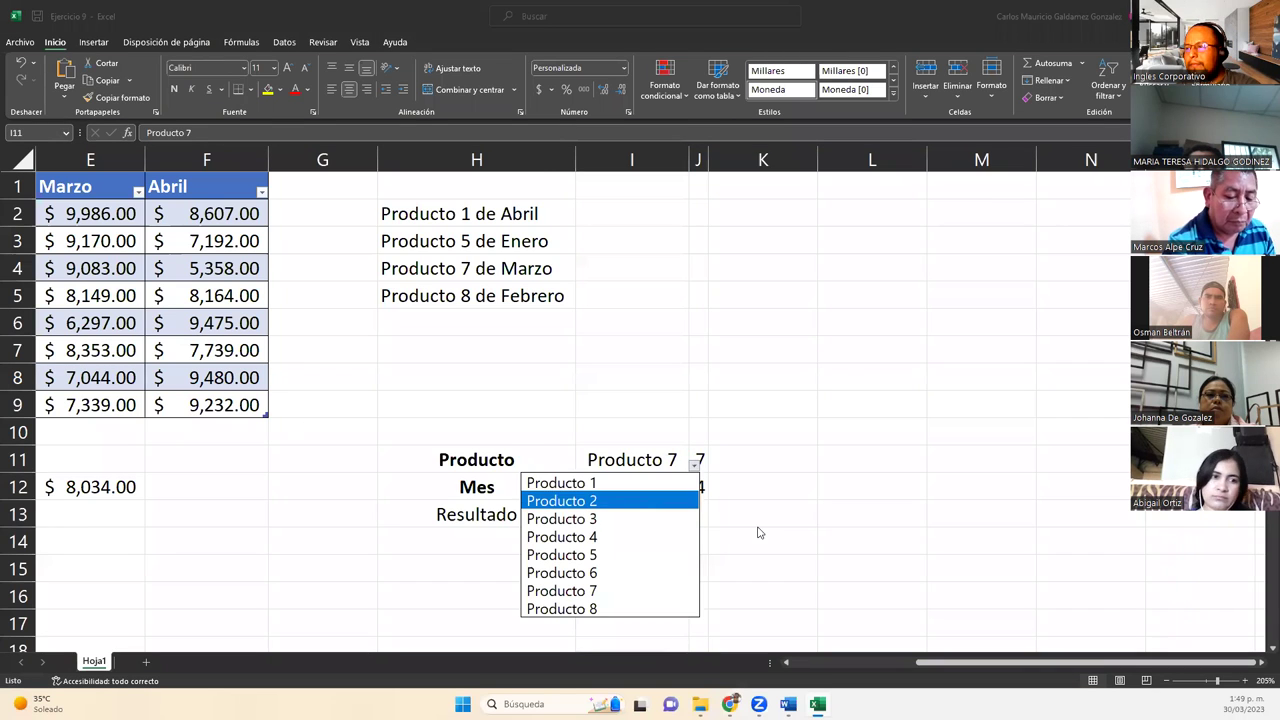
Step: Capture a screen snip of the lookup block with the month list open in I12
click(666, 486)
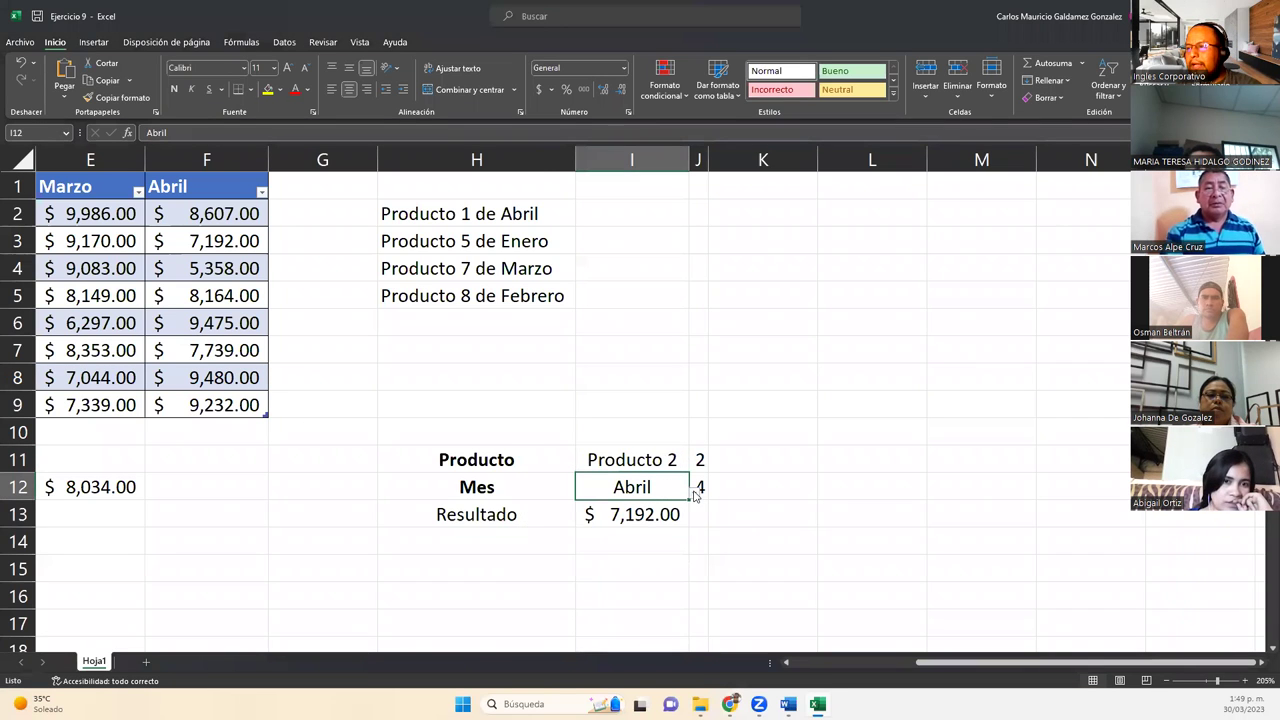
click(695, 494)
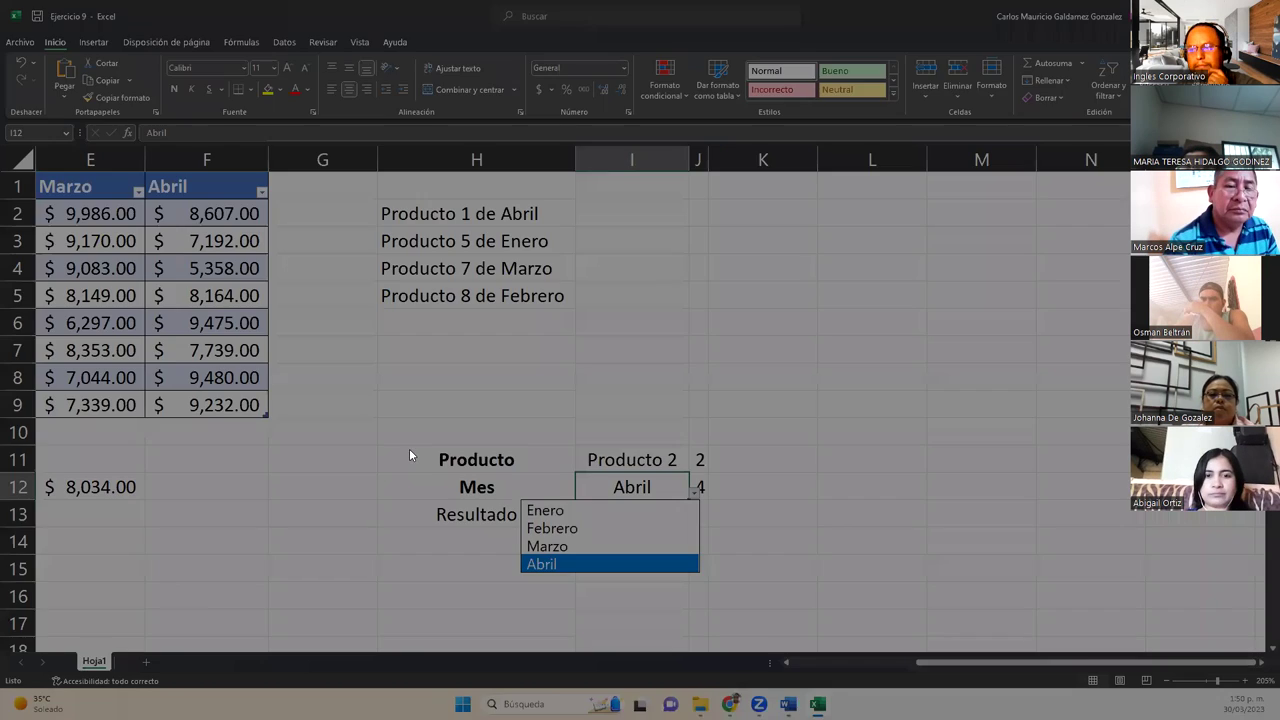
key(super+shift+s)
drag(408, 442, 742, 588)
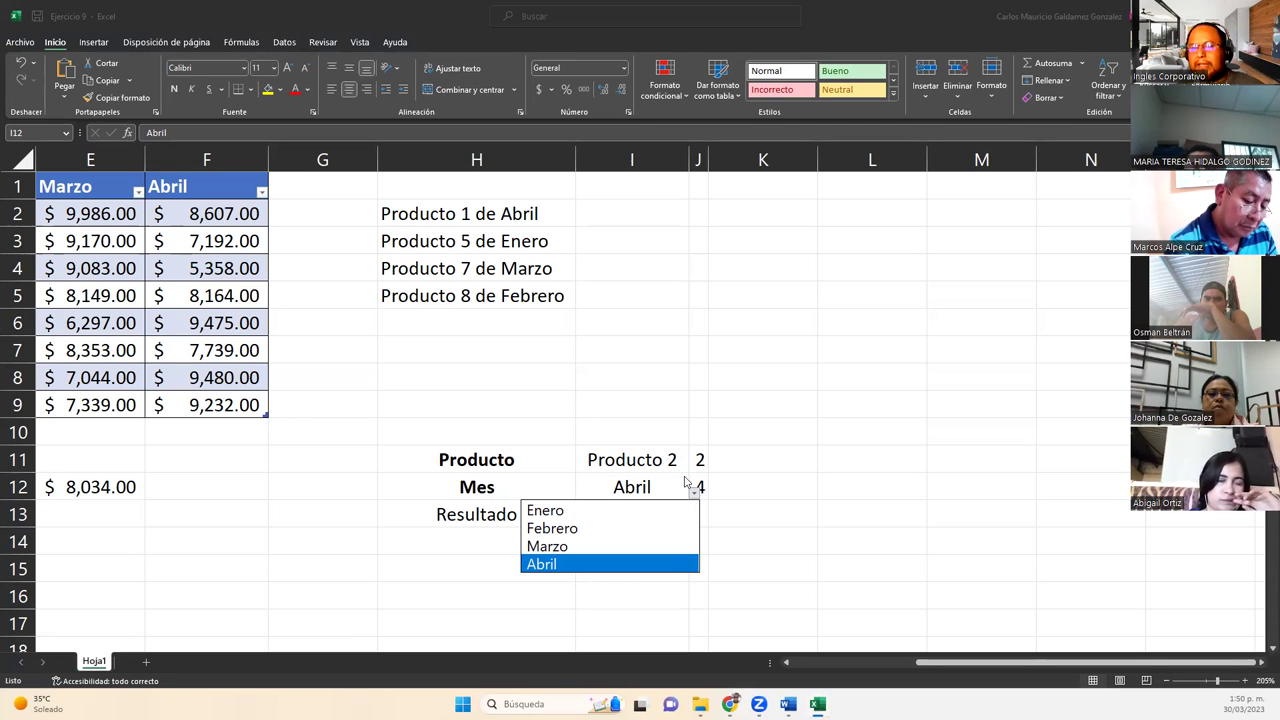
Step: Set the month in I12 to Febrero, and check the INDICE formula in I13
click(699, 492)
click(701, 490)
click(597, 527)
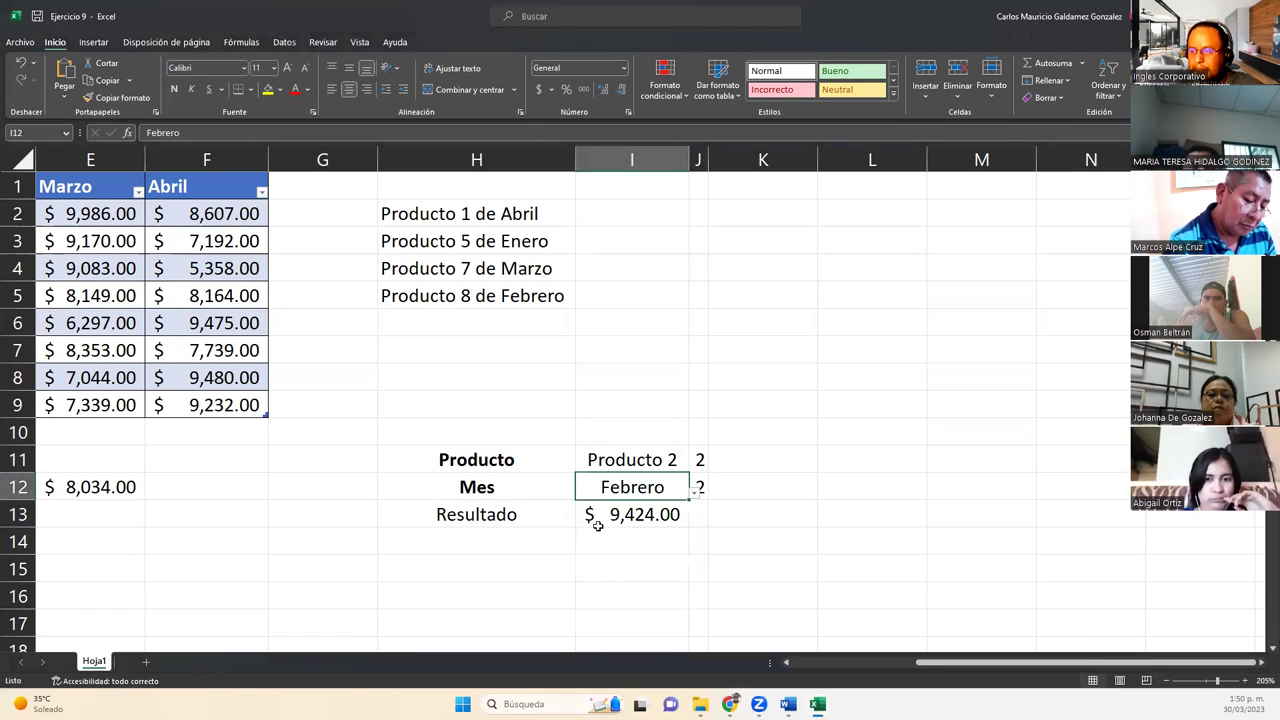
click(495, 543)
click(812, 663)
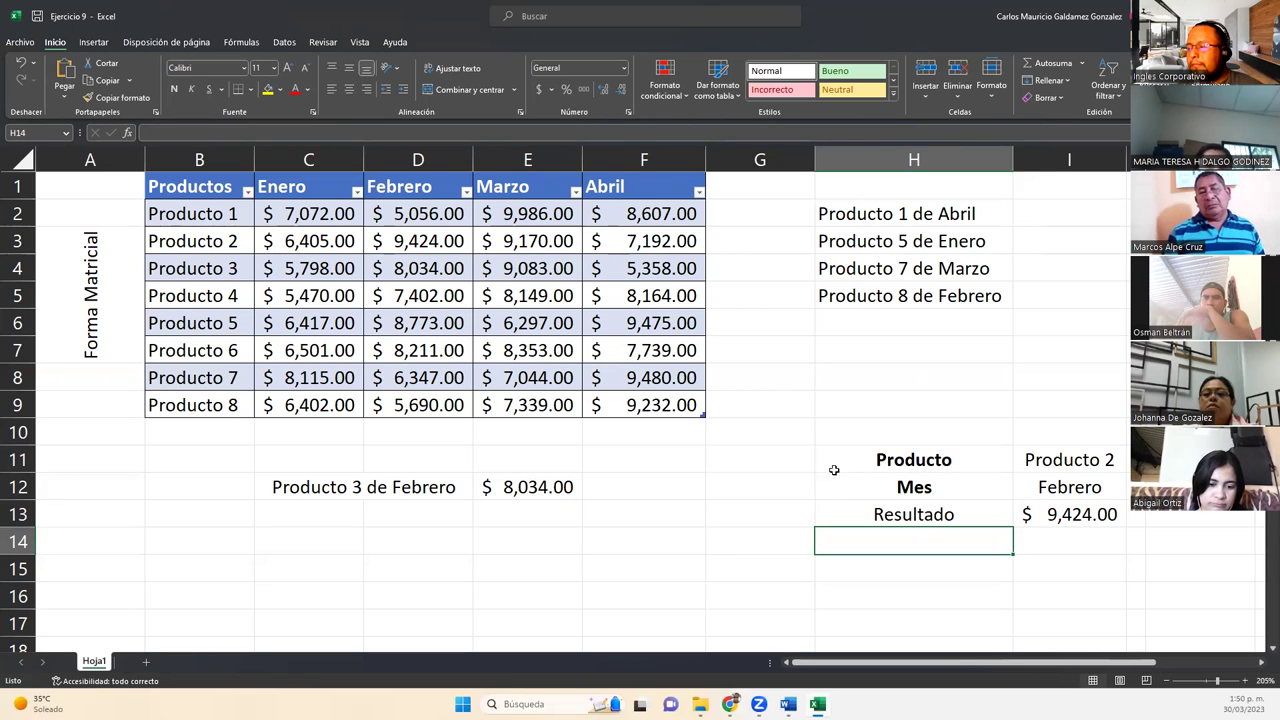
click(1041, 518)
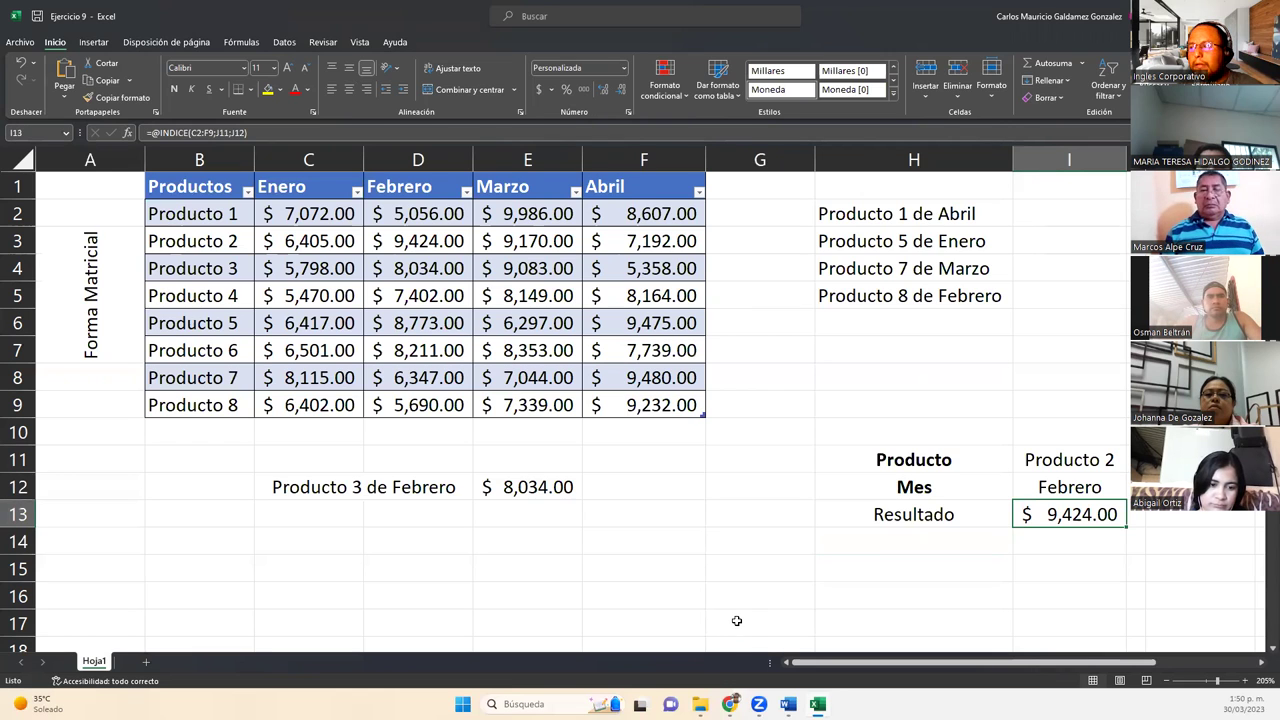
Step: Change the font colour of the helper cells J11:J12 to white
click(1129, 460)
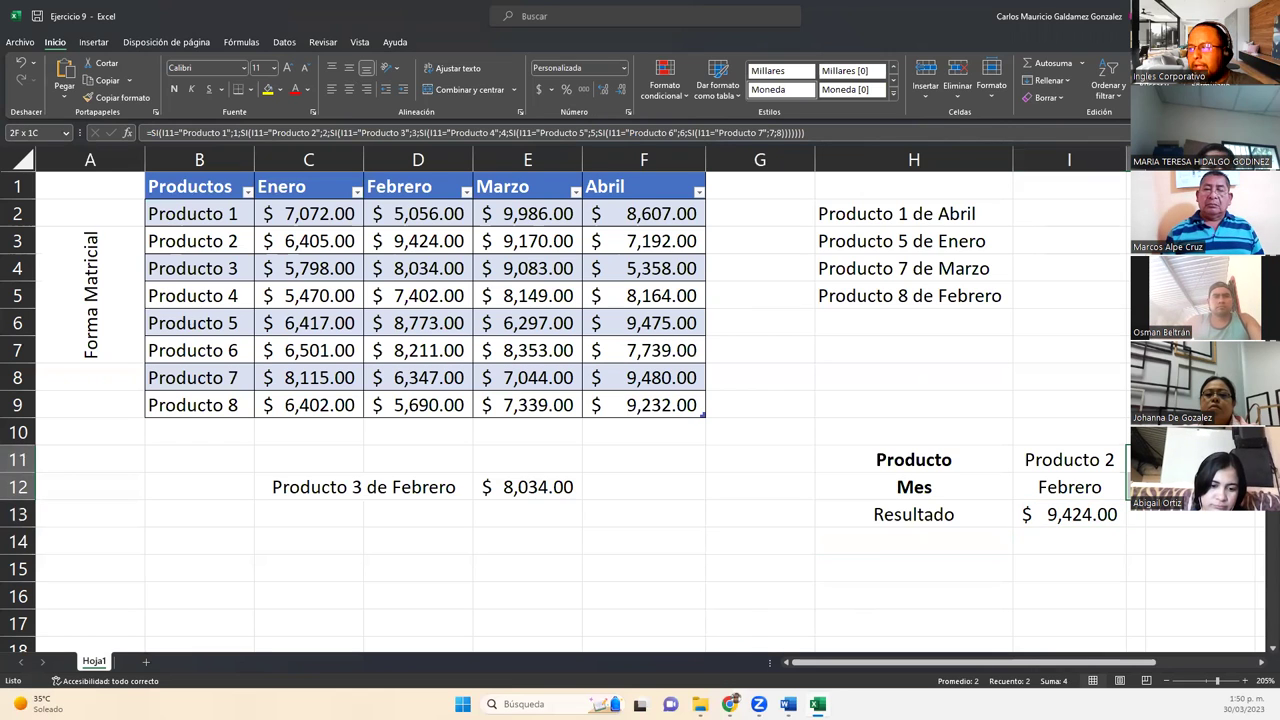
drag(1129, 487, 1129, 460)
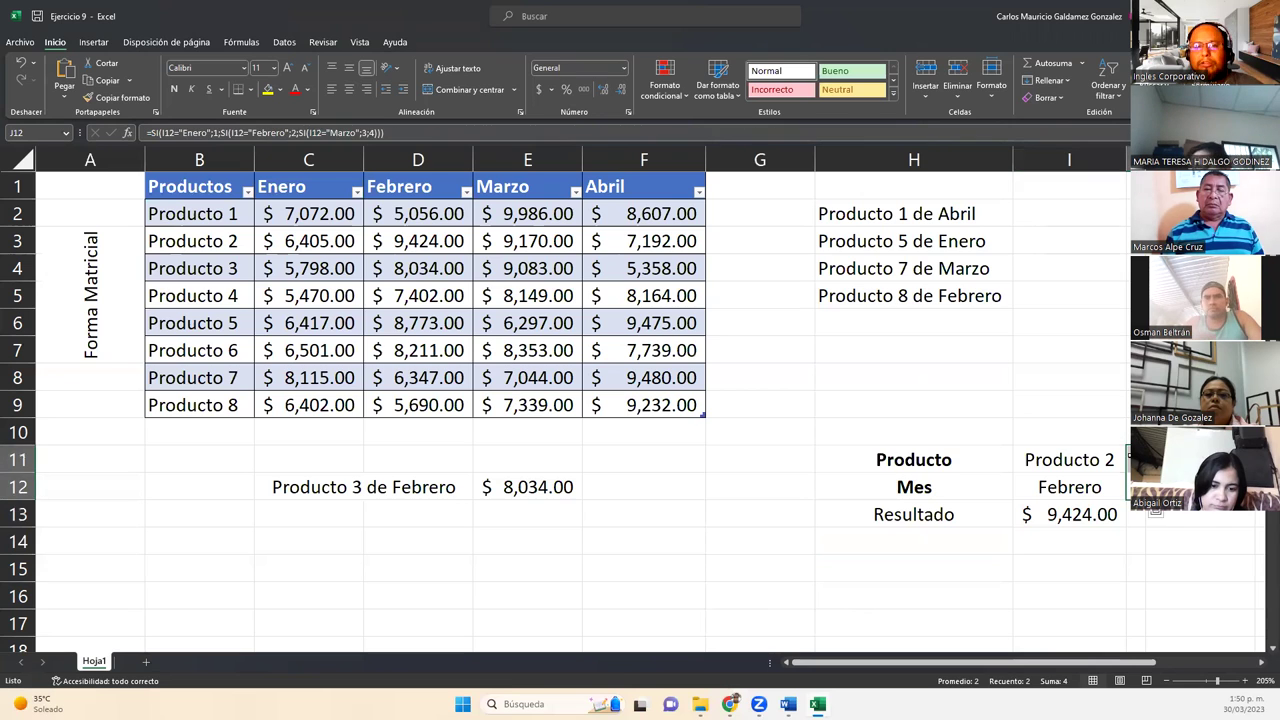
click(308, 89)
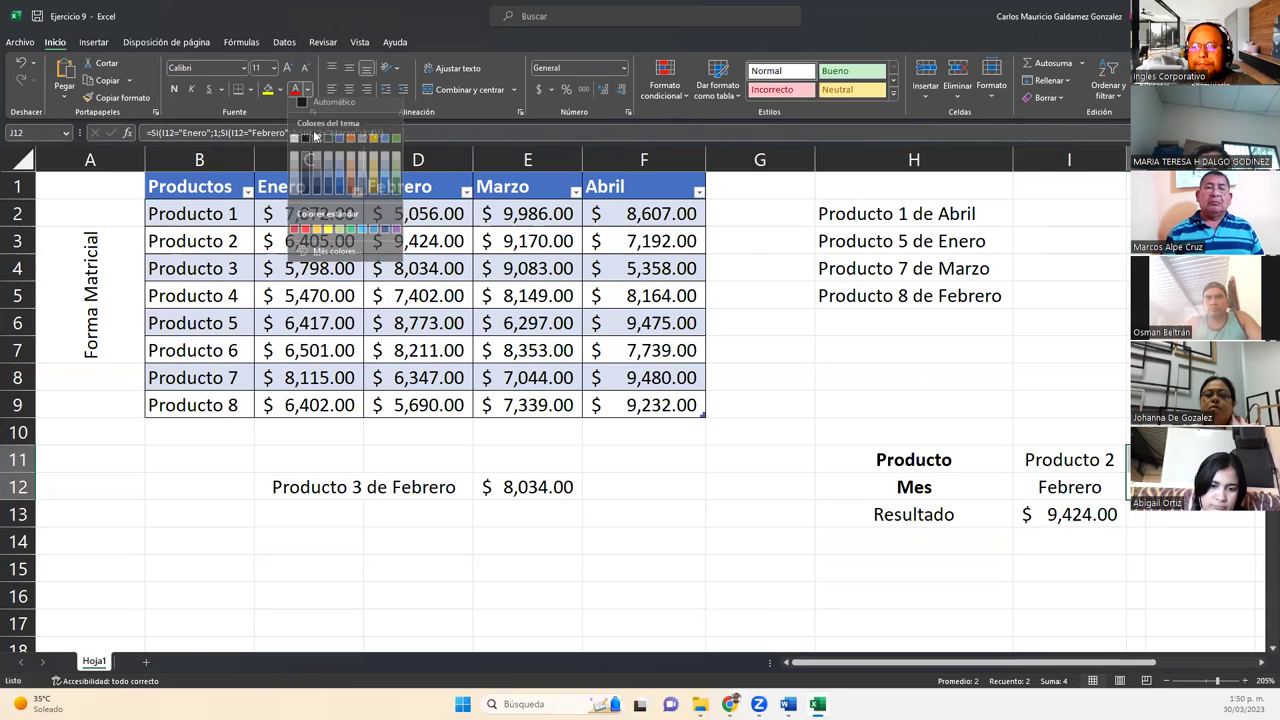
click(298, 146)
click(1069, 487)
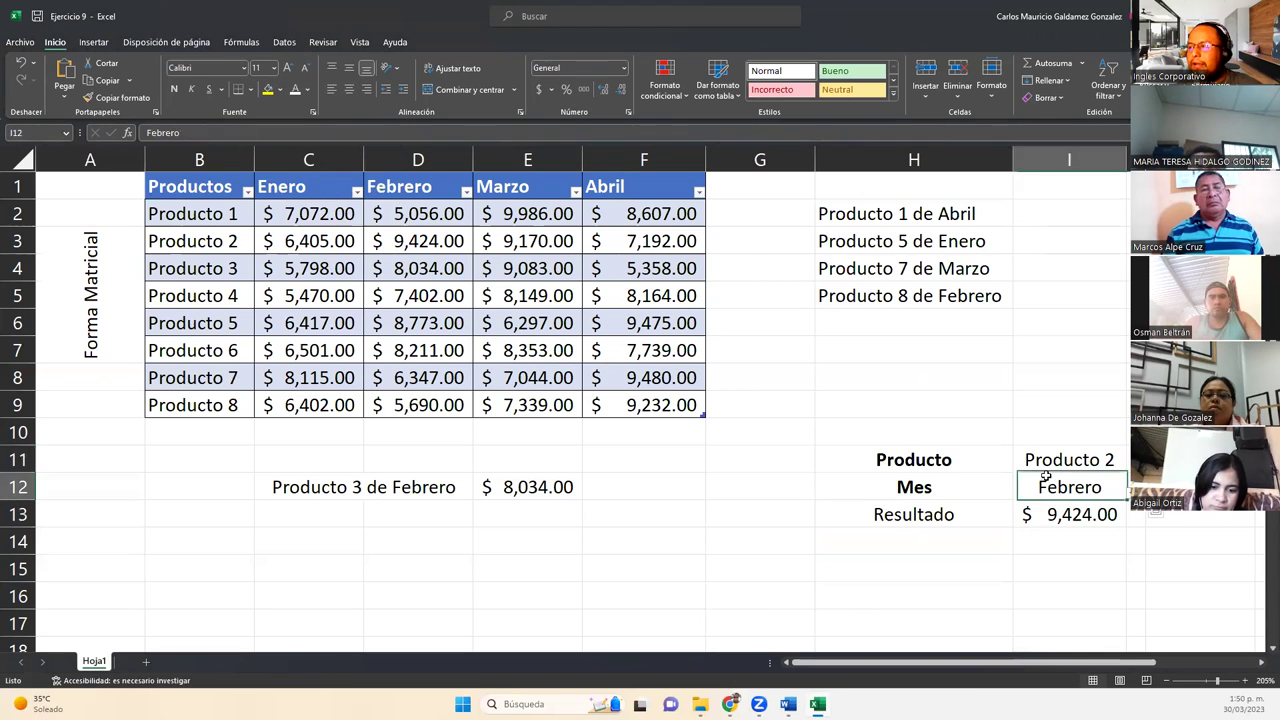
Step: Set the product in I11 to Producto 4, and check the helper cells J11:J12
click(1111, 460)
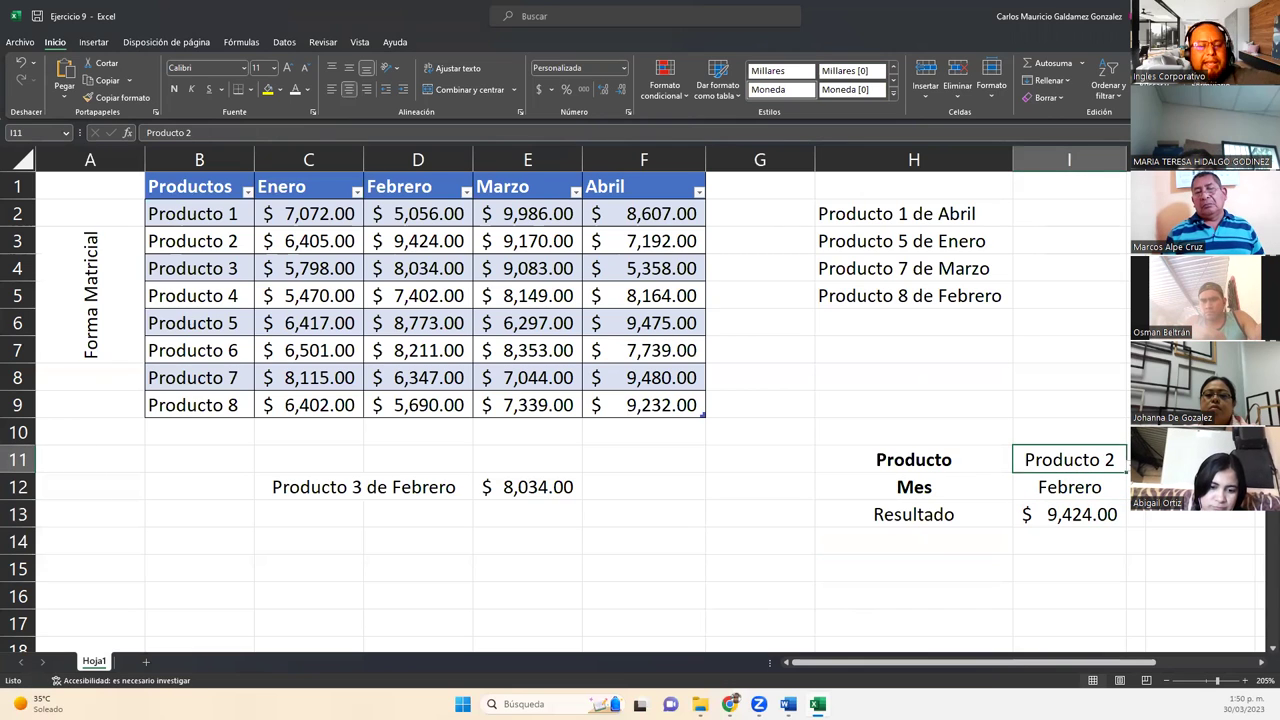
click(1136, 460)
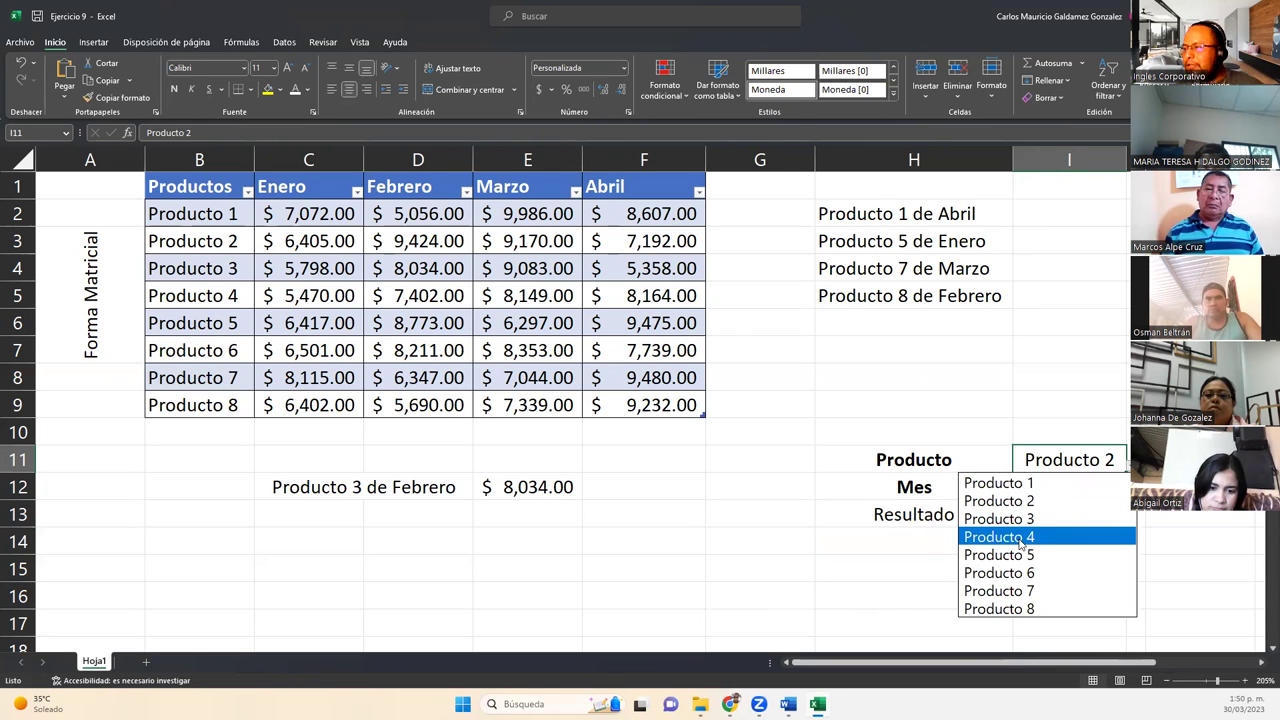
click(1020, 540)
click(1134, 460)
click(1128, 487)
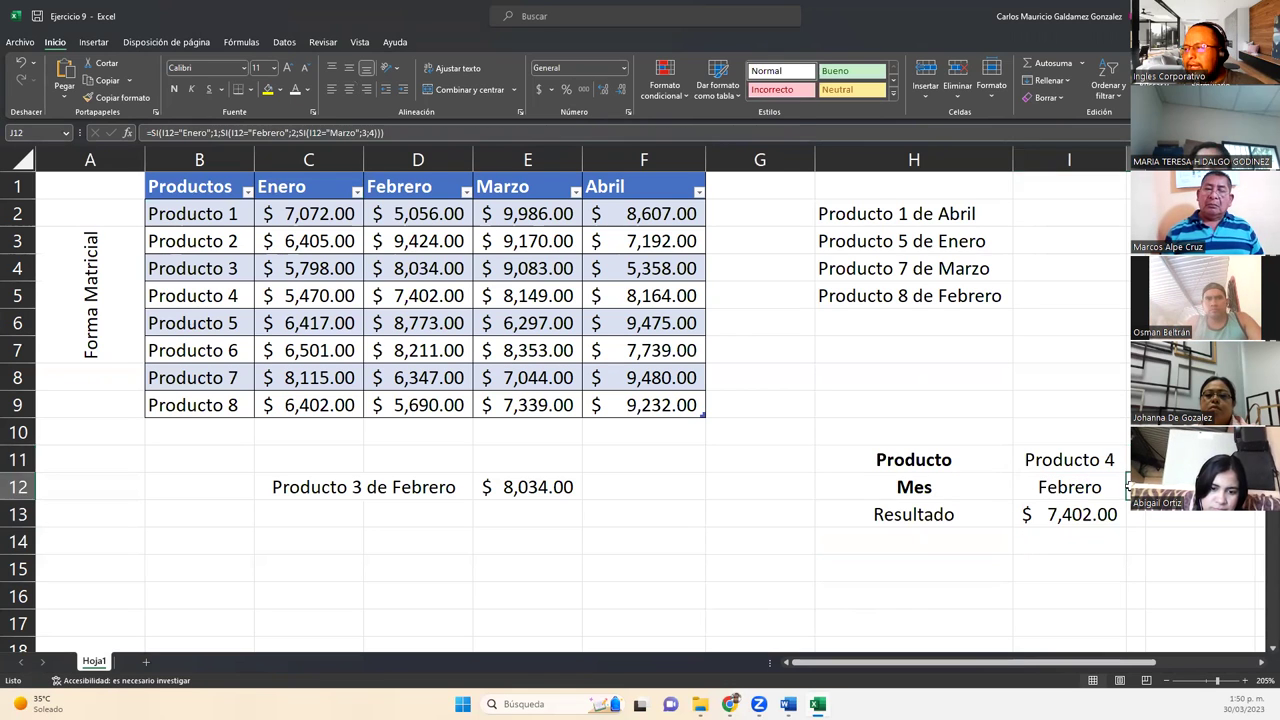
drag(1130, 460, 1128, 490)
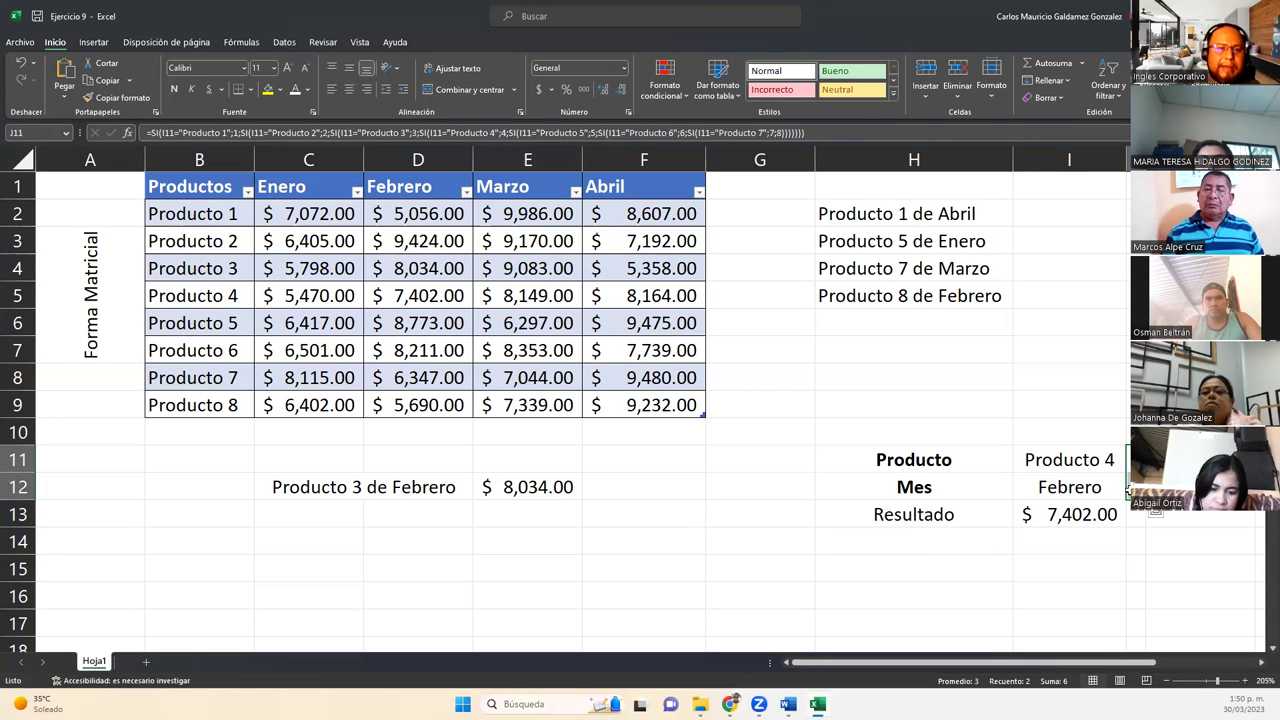
Step: Set the month in I12 to Marzo
click(1104, 486)
click(1094, 516)
click(1100, 489)
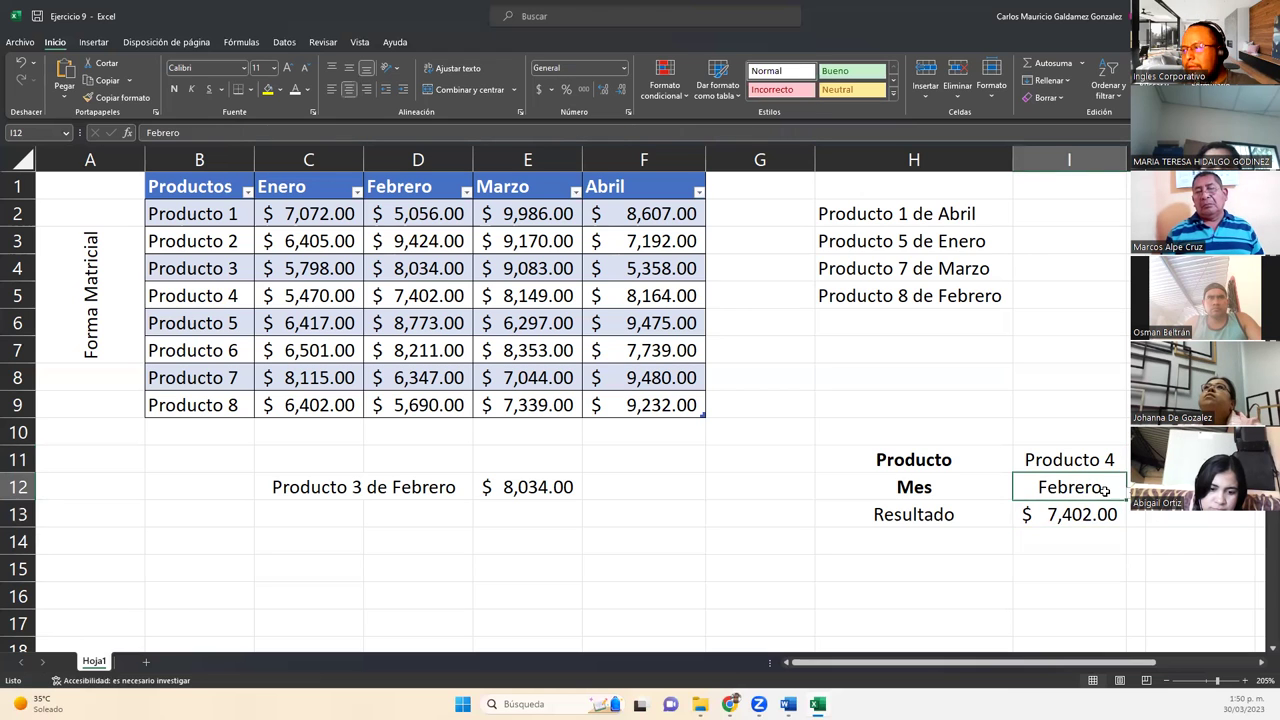
key(alt+Down)
key(Down)
key(Up)
key(Down)
key(Down)
key(Return)
Step: Examine the nested SI month formula in J12 and the INDICE formulas in I13 and E12
click(1130, 486)
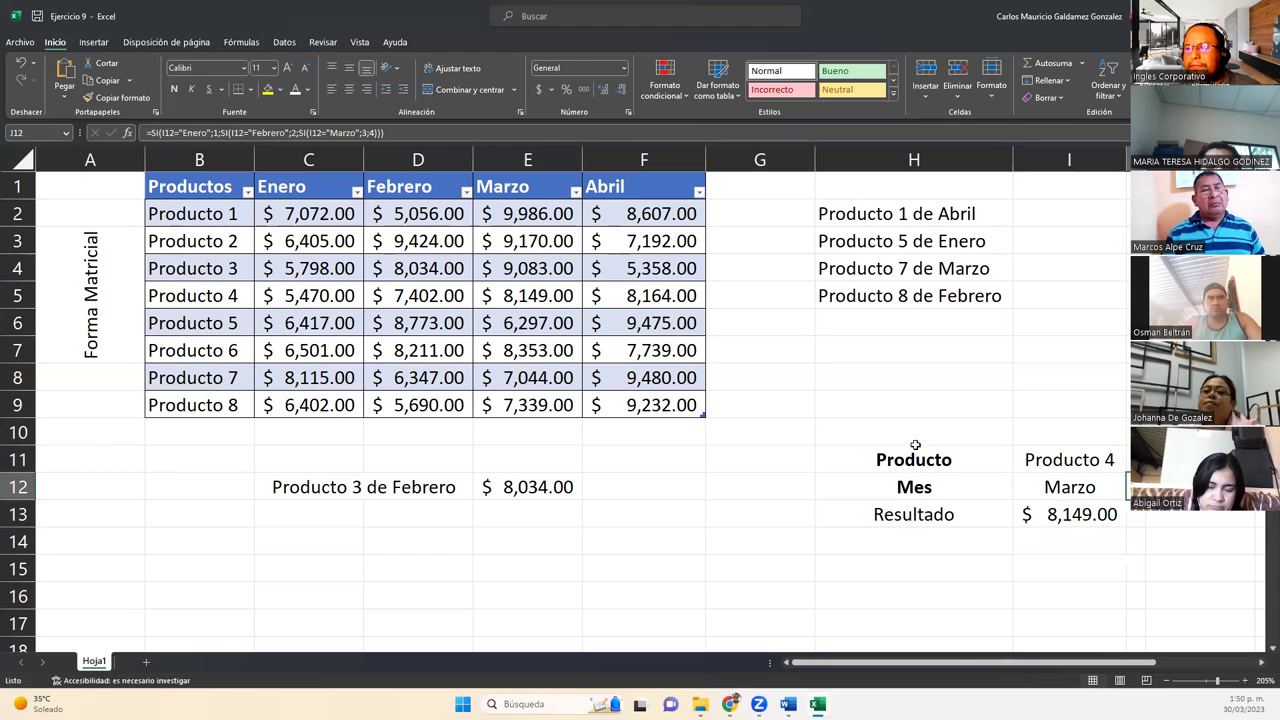
click(509, 134)
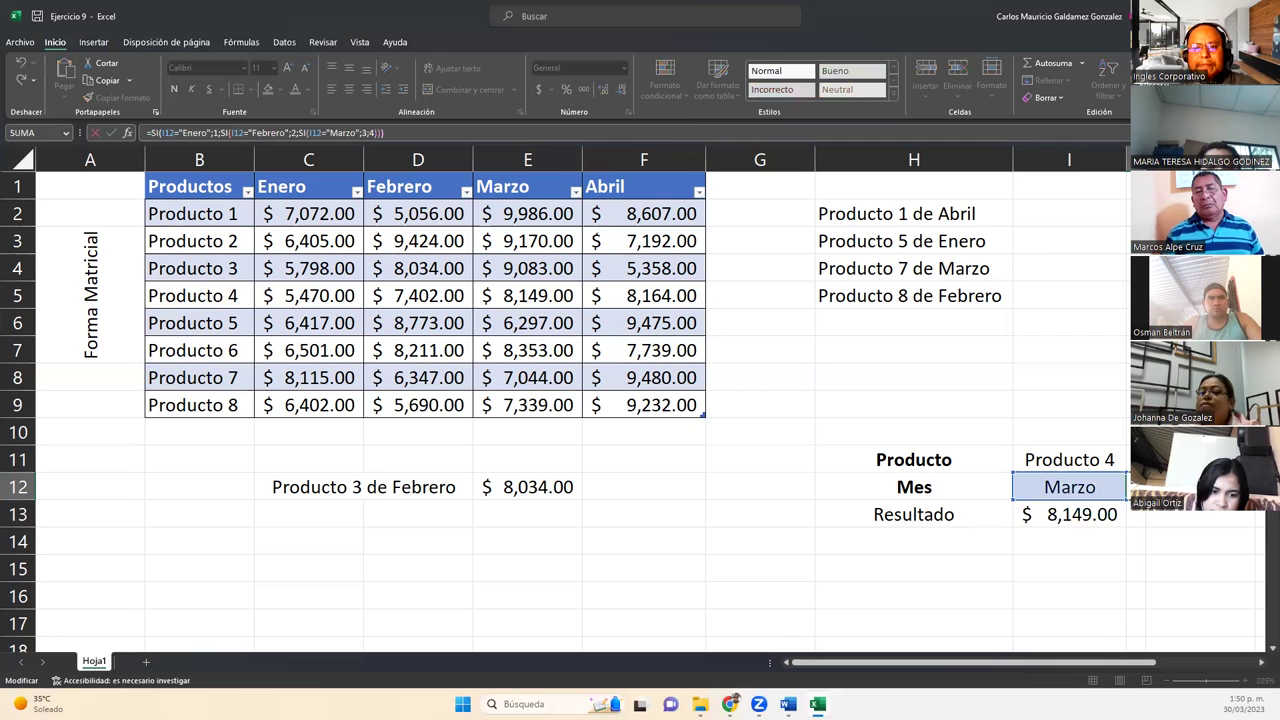
click(876, 514)
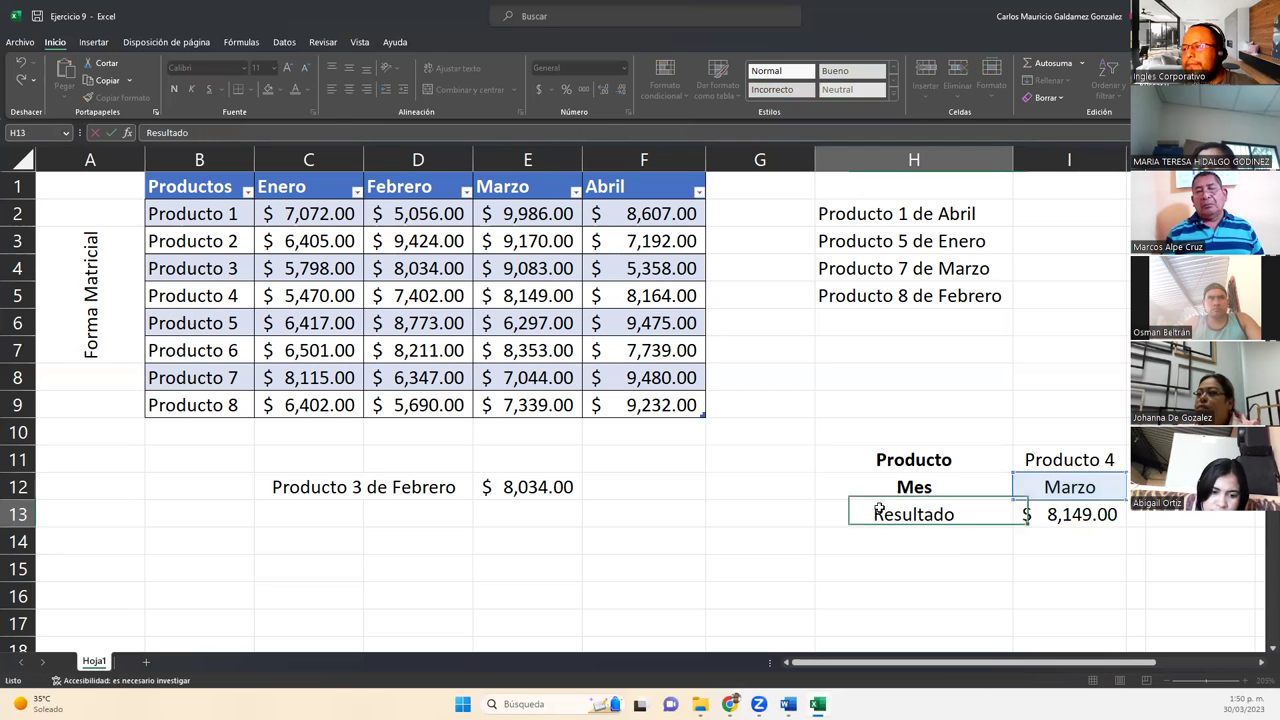
click(1036, 514)
double_click(1036, 514)
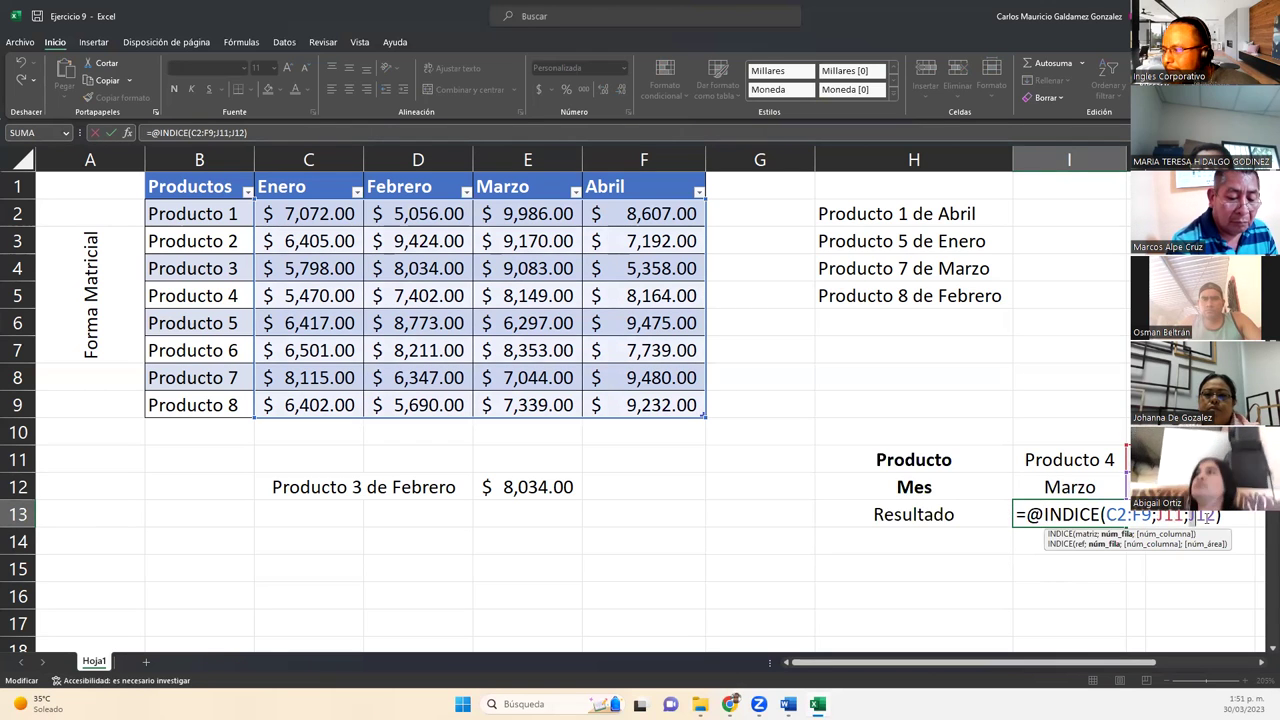
click(1136, 522)
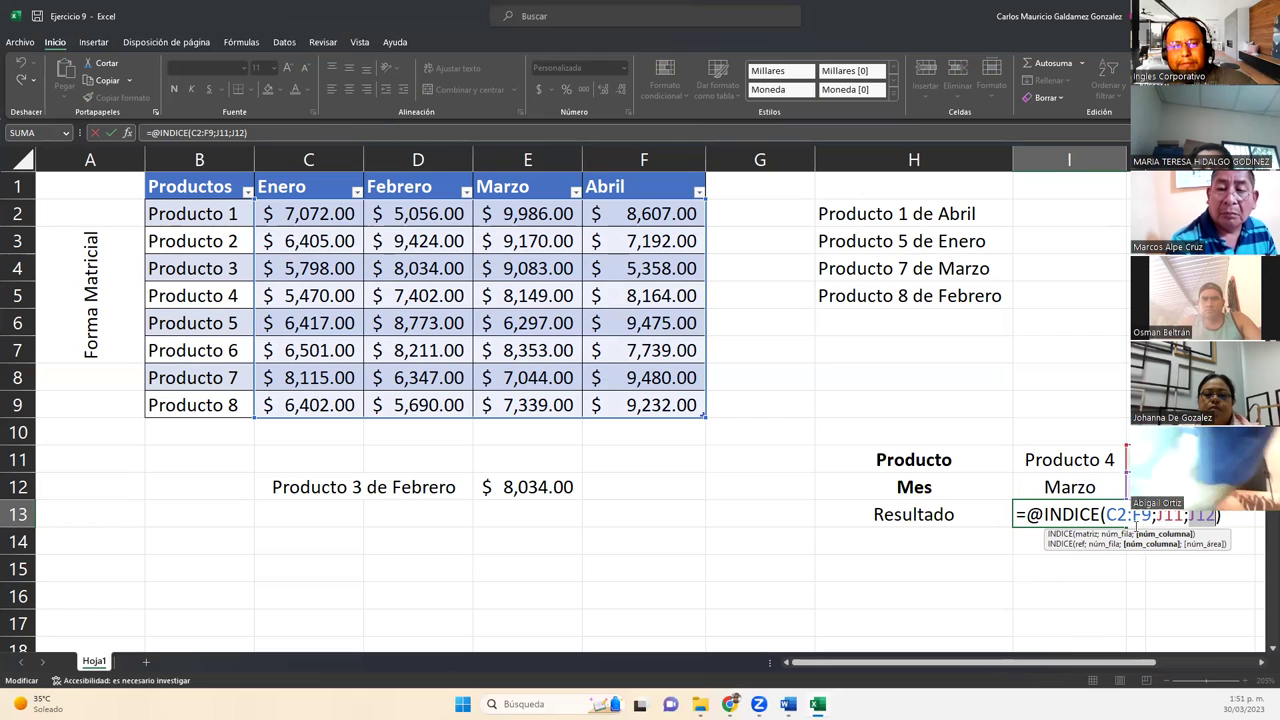
key(Return)
click(1055, 507)
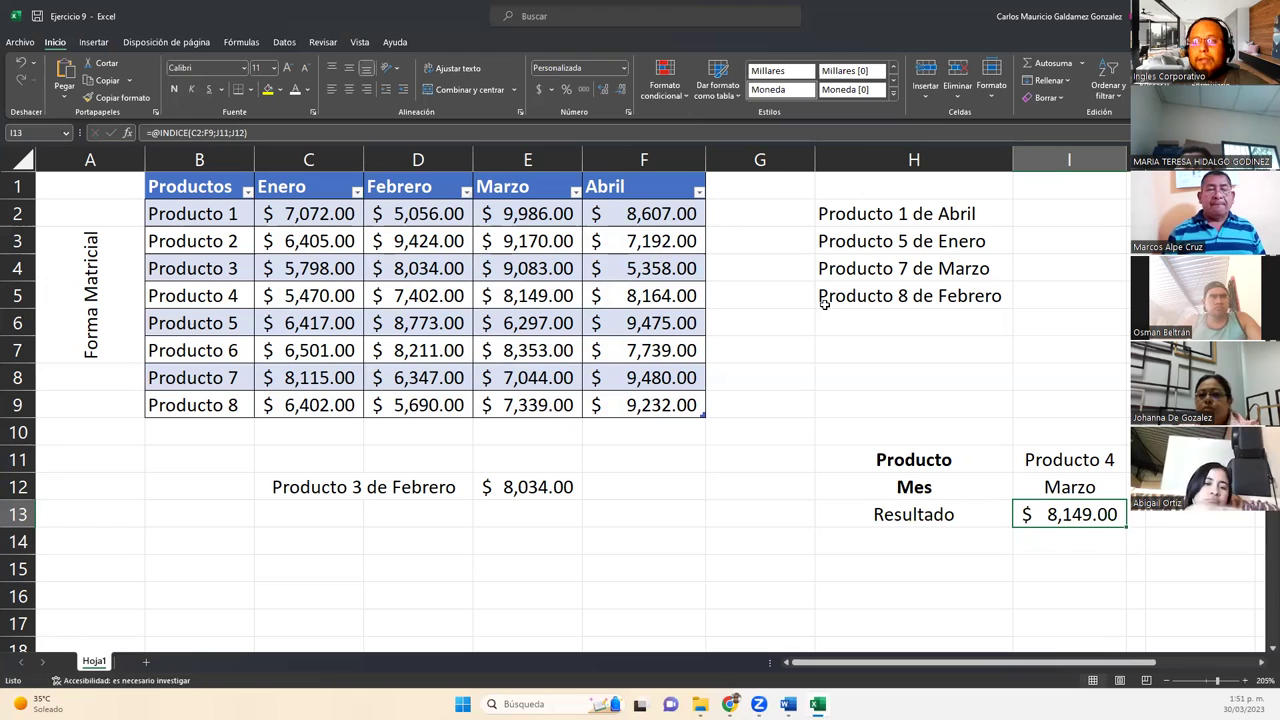
click(520, 487)
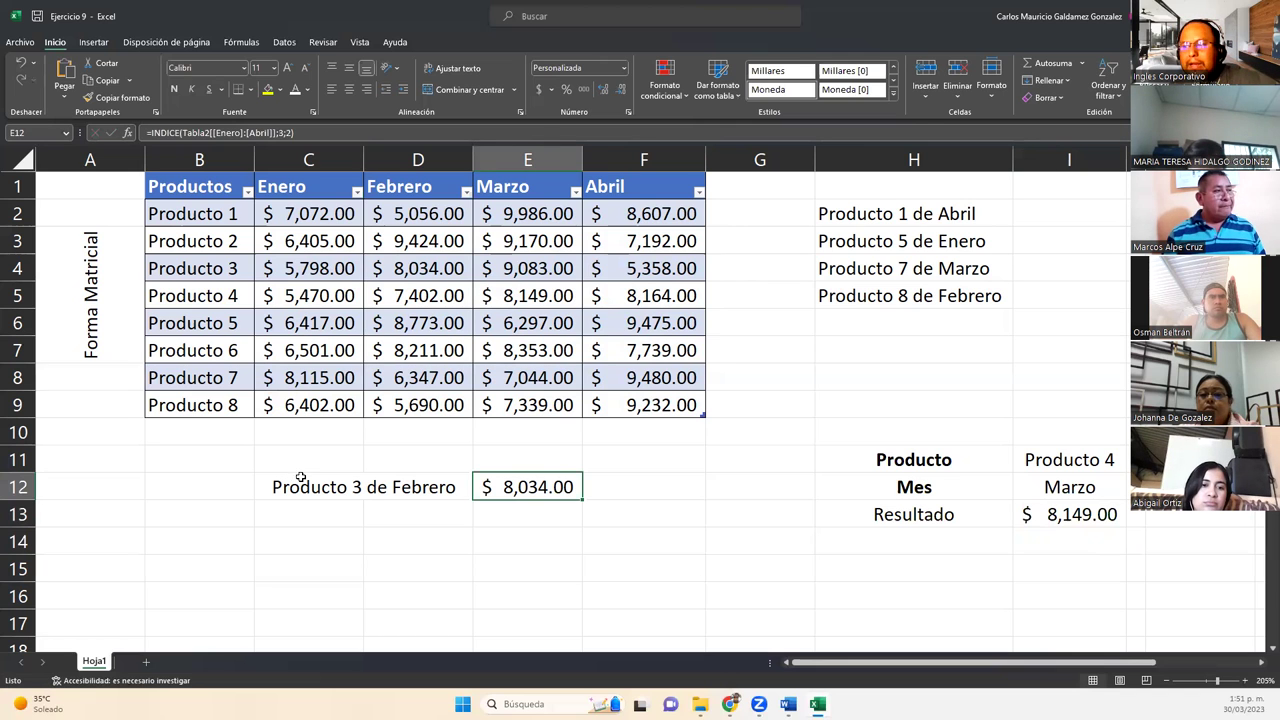
Step: Capture a screen snip of the Forma Referencial section with the Categoria A and B tables and their lookups below
scroll(330, 487, down, 5)
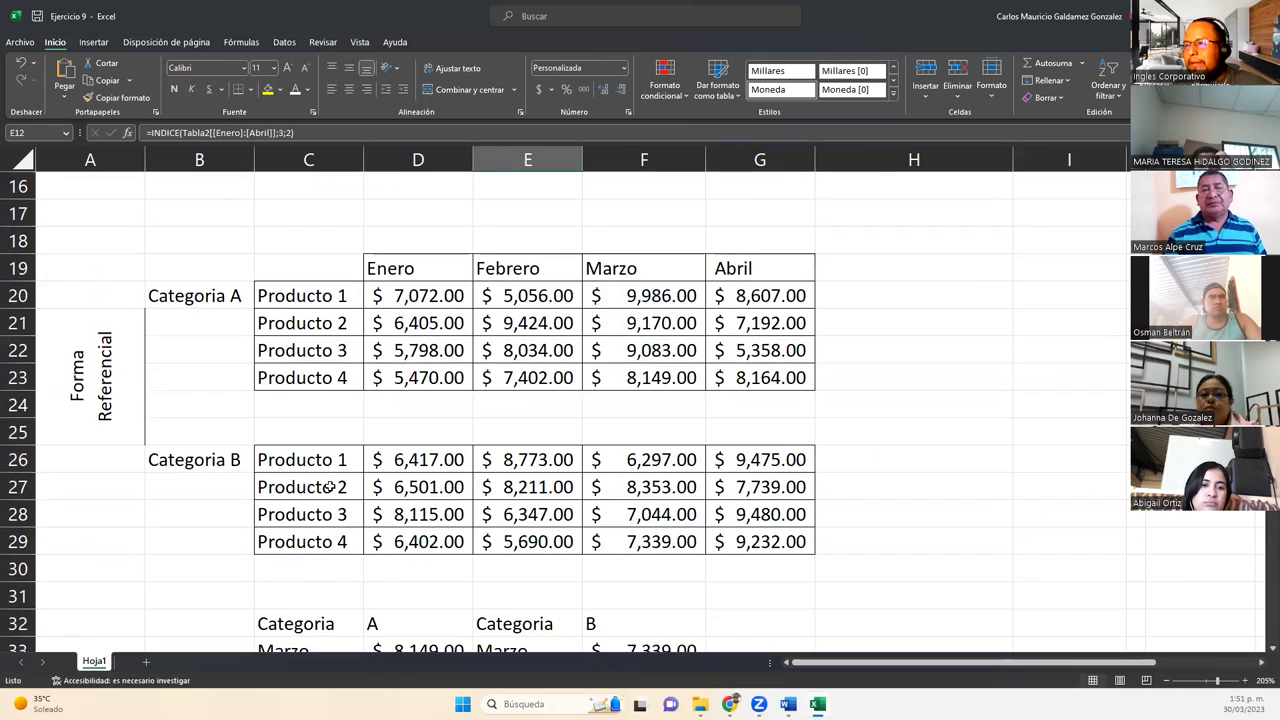
scroll(330, 487, down, 1)
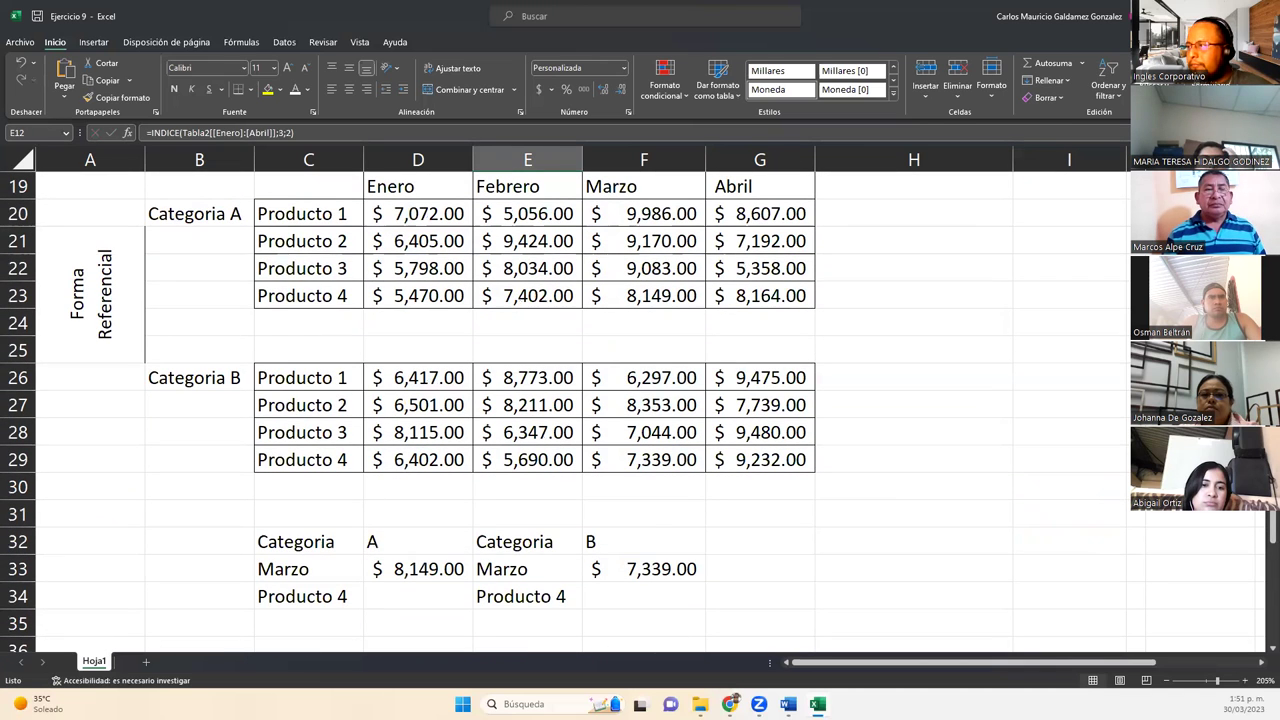
click(78, 305)
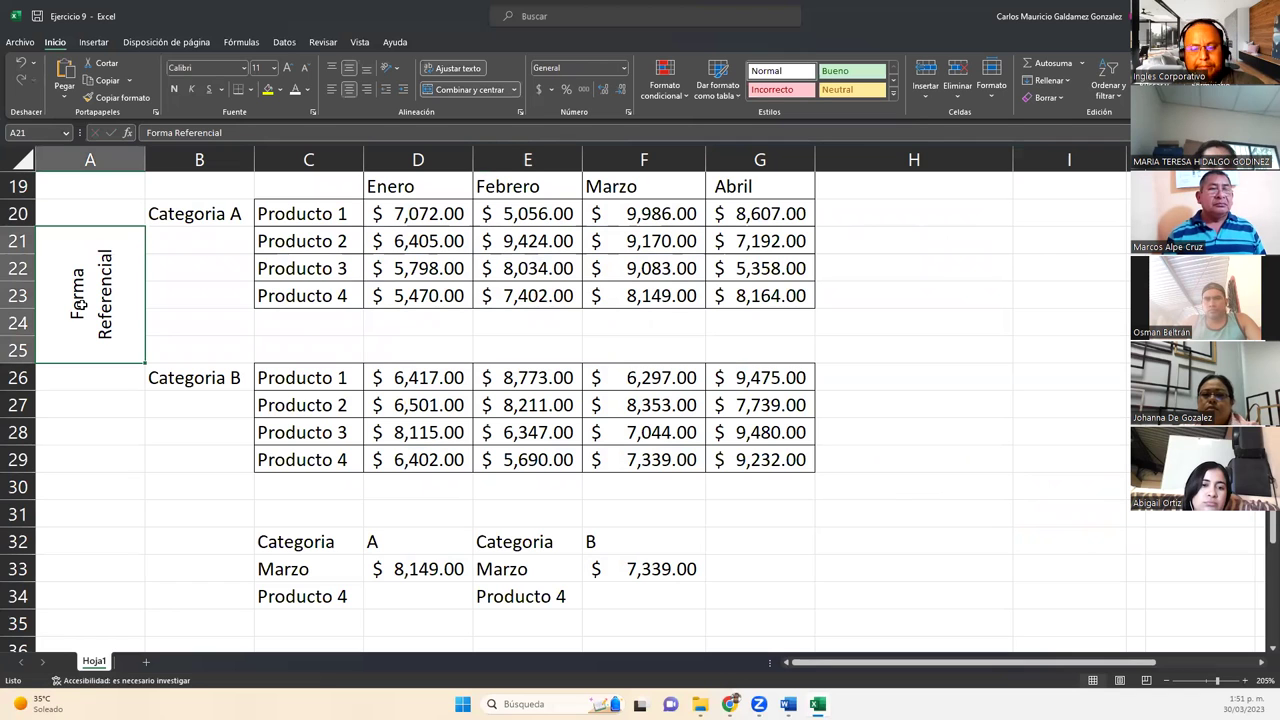
key(super+shift+s)
drag(3, 143, 957, 627)
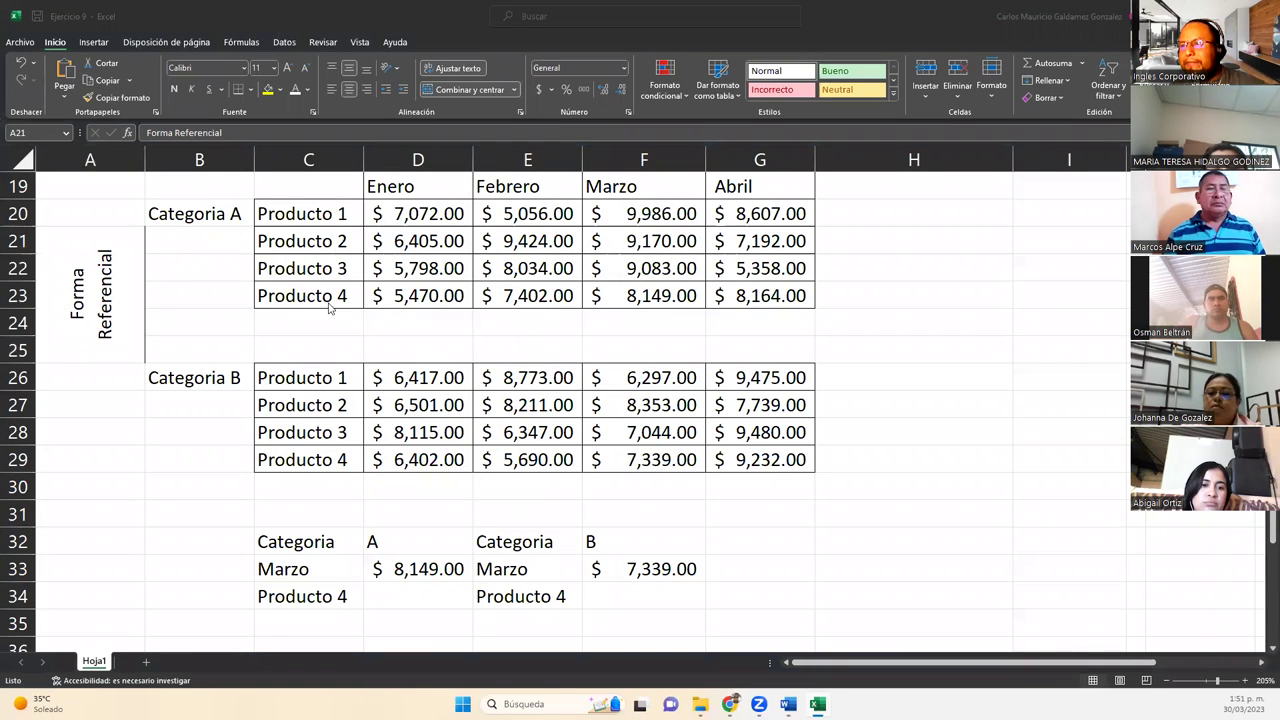
Step: Examine how the Categoria A and Categoria B product tables are arranged, compared with the single matrix table above
drag(294, 207, 764, 298)
click(233, 213)
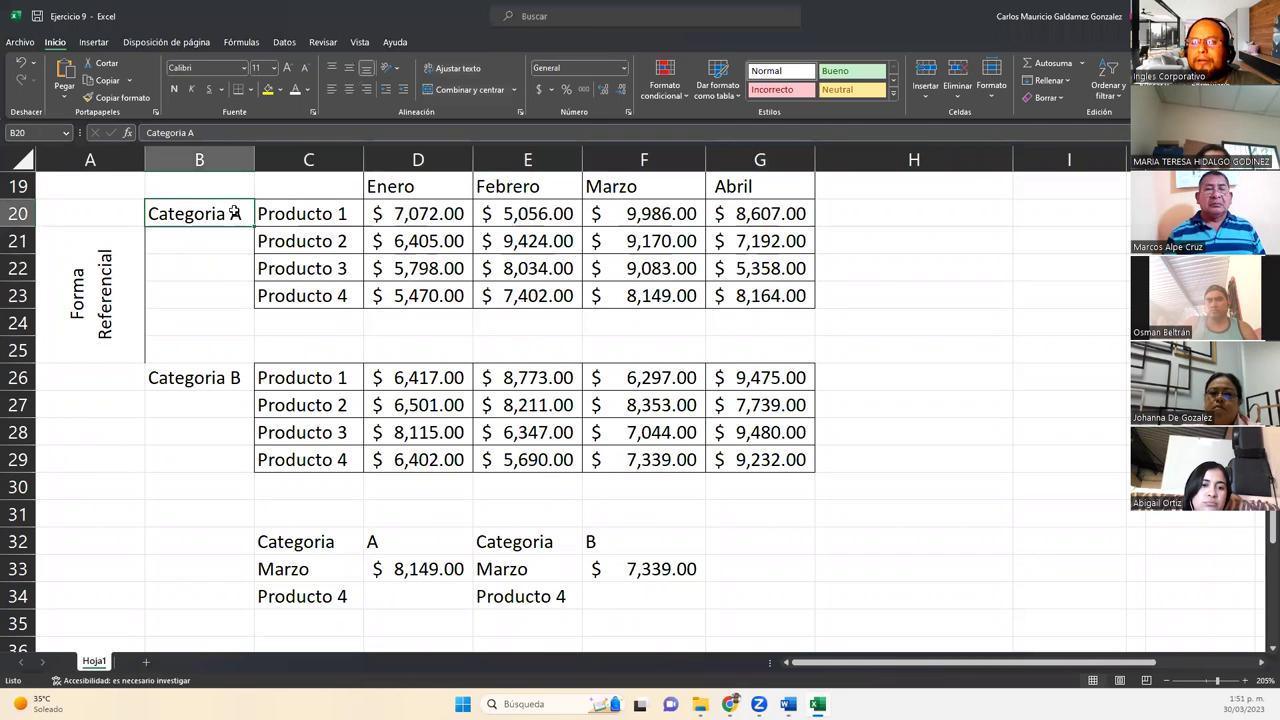
click(230, 380)
drag(300, 383, 759, 458)
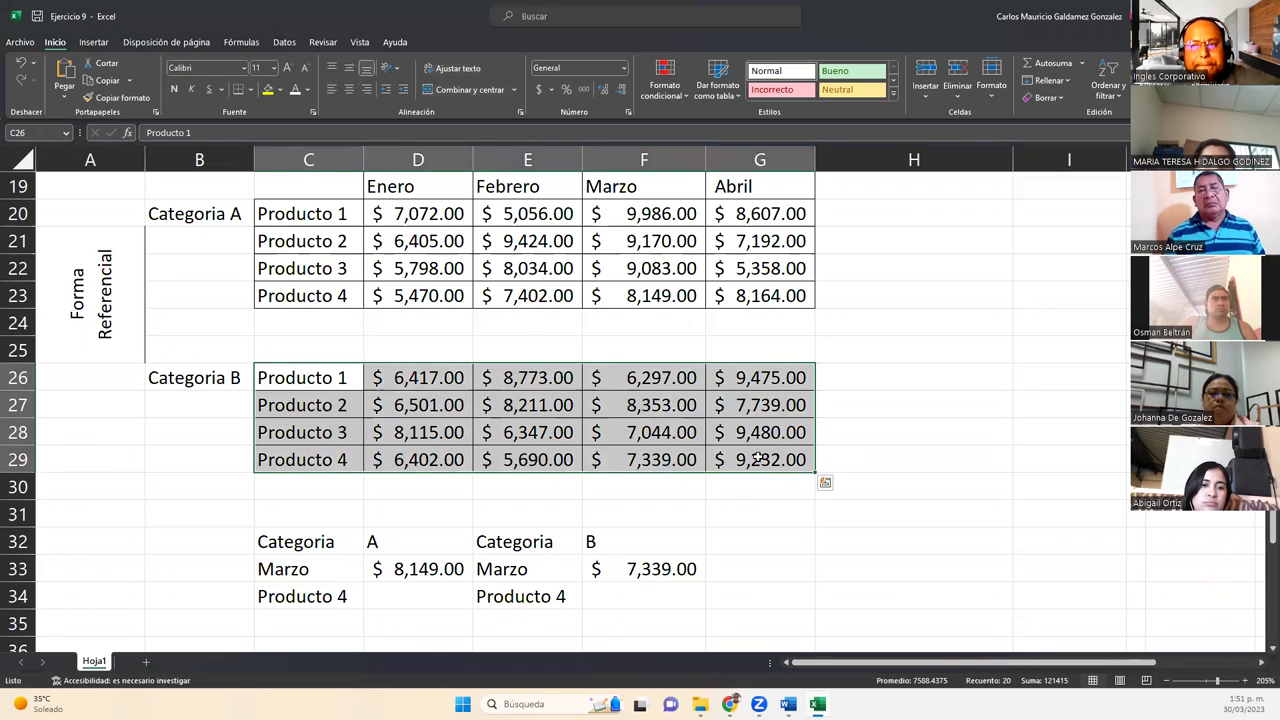
click(330, 383)
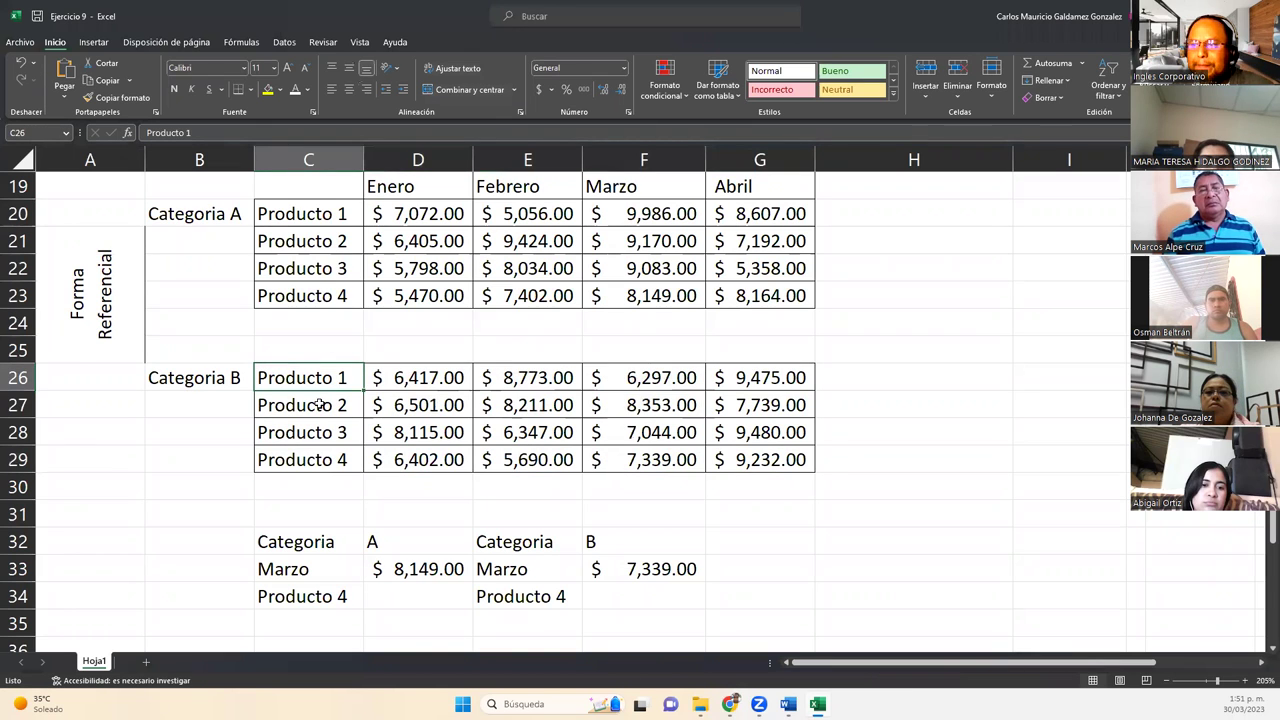
scroll(308, 415, up, 6)
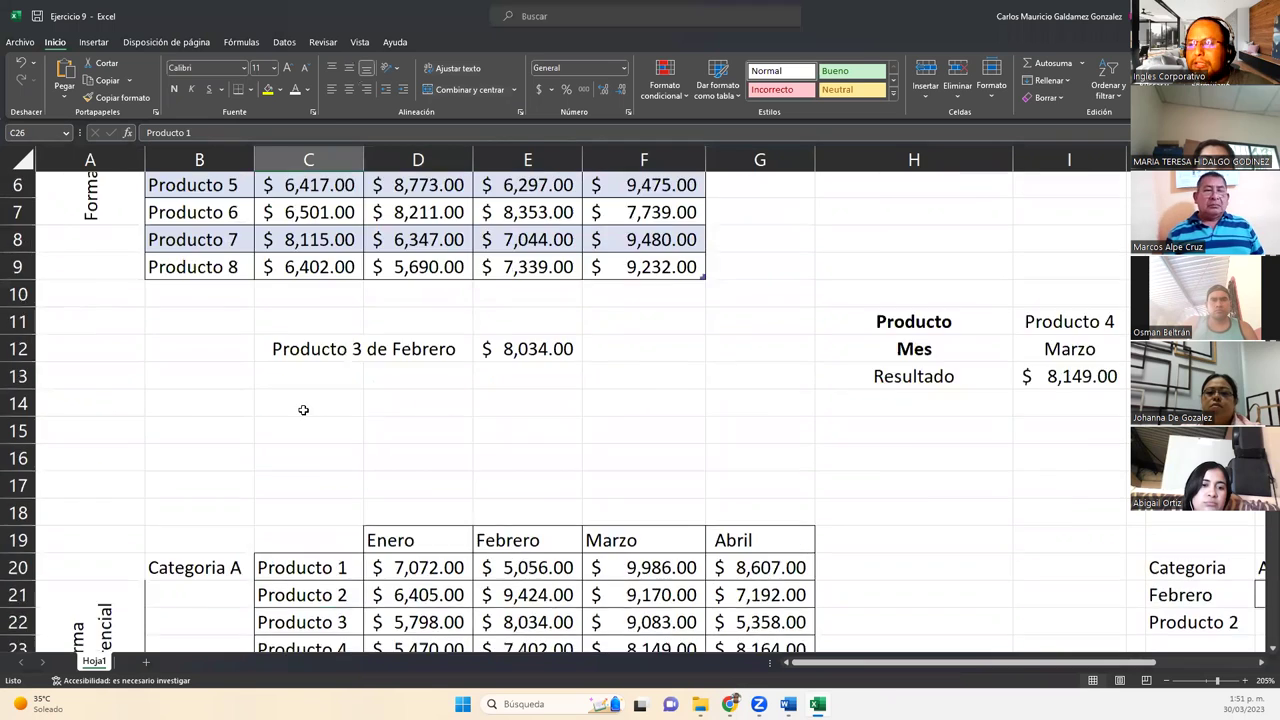
scroll(308, 296, down, 3)
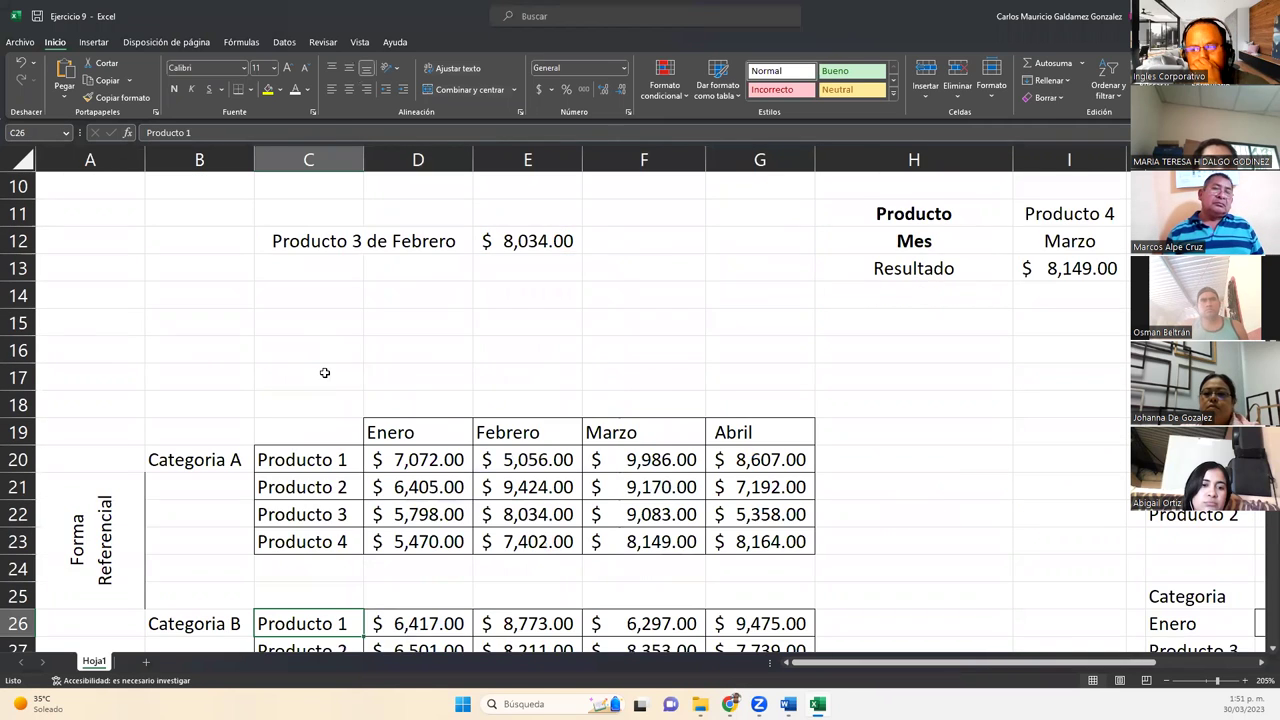
scroll(335, 418, down, 1)
drag(316, 380, 316, 538)
key(ctrl+v)
scroll(330, 480, down, 1)
click(312, 460)
key(ctrl+v)
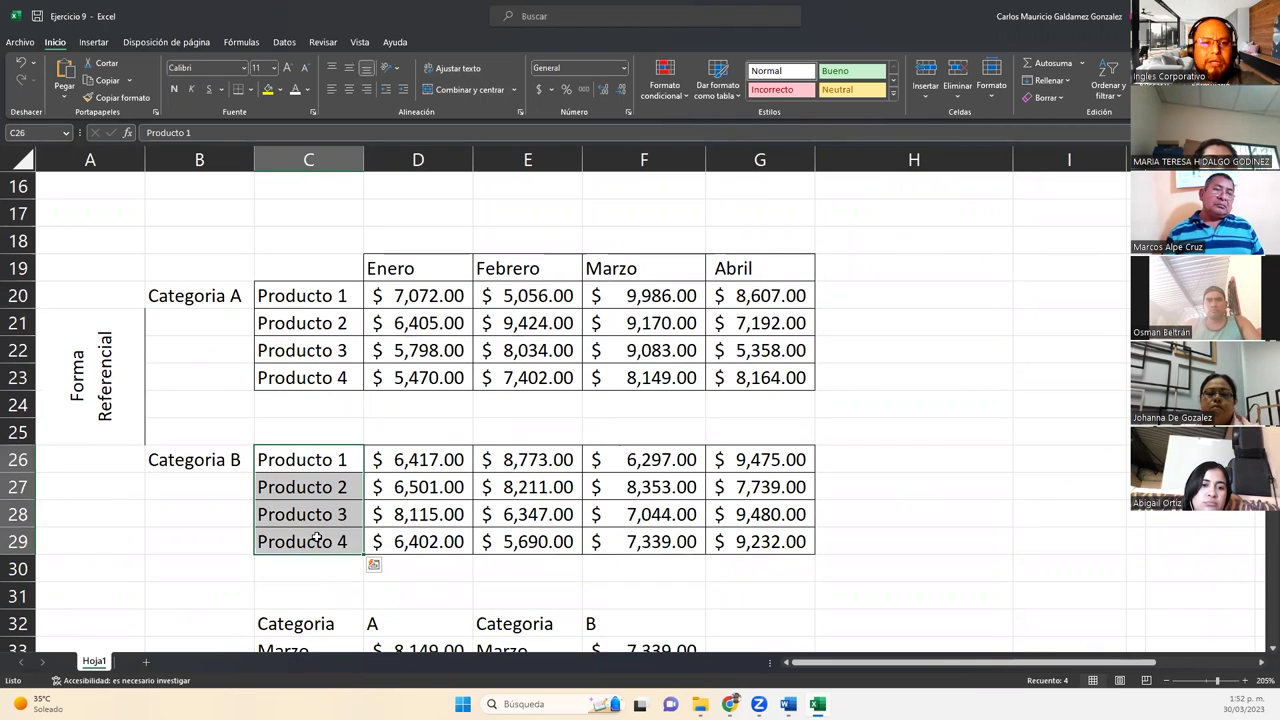
click(198, 466)
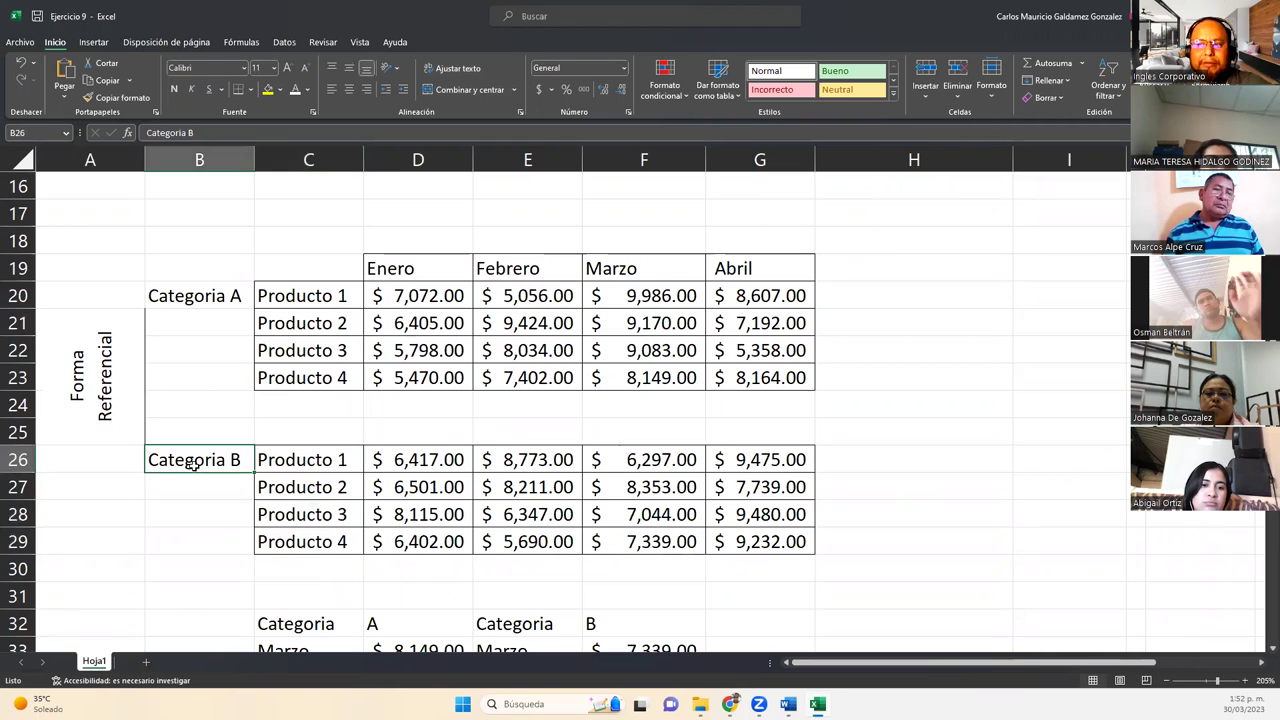
Step: Clear the INDICE formulas for Marzo, Producto 4 in D33 and F33 below the Categoria A and B tables
scroll(760, 516, down, 1)
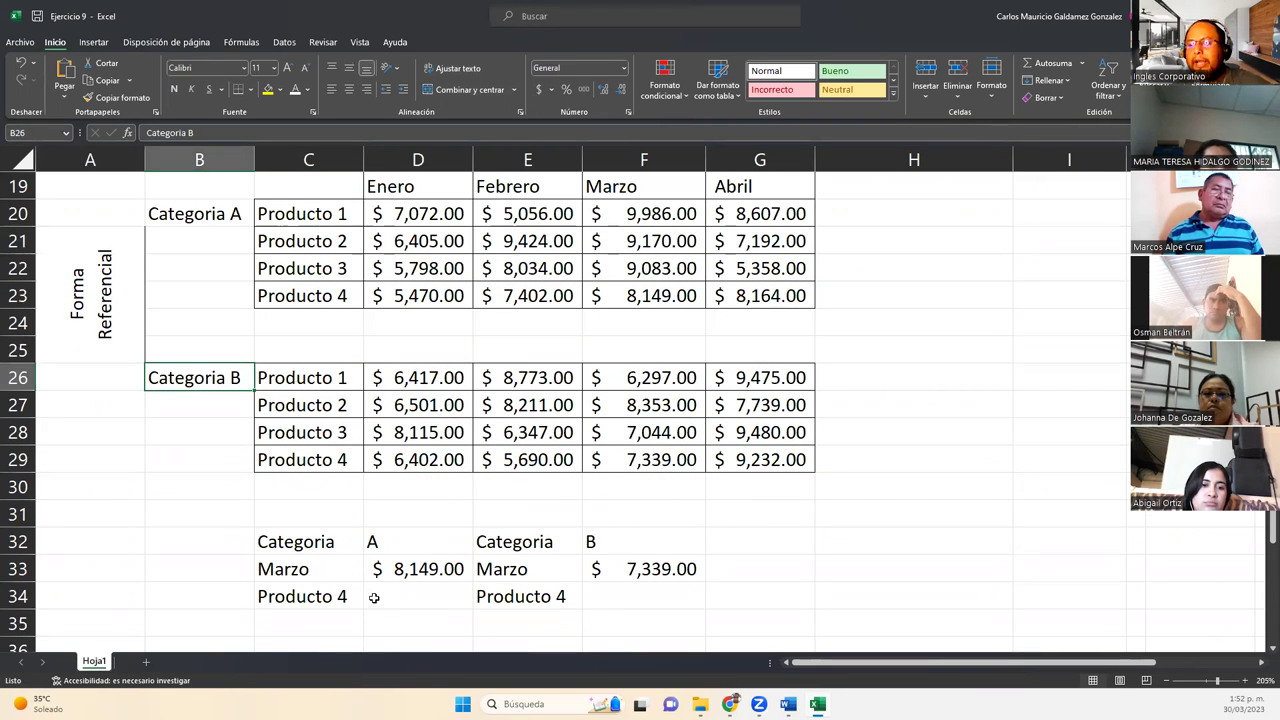
click(420, 568)
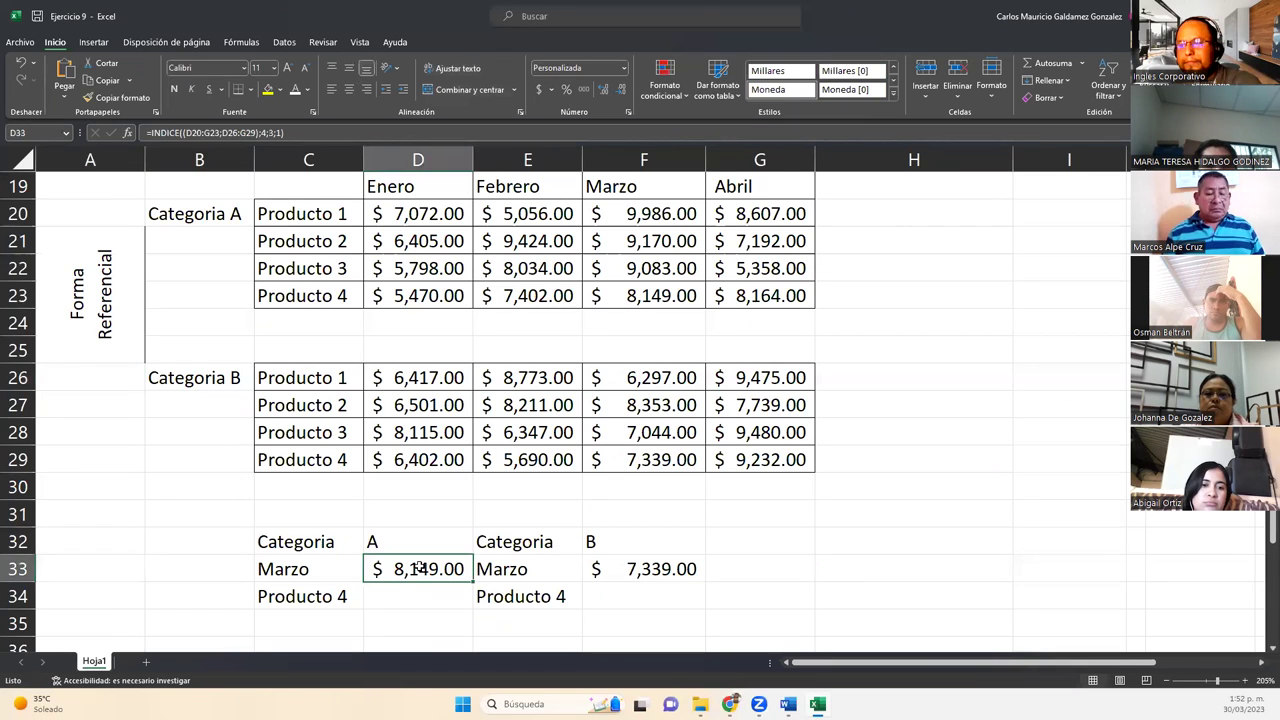
key(Delete)
click(628, 575)
key(Delete)
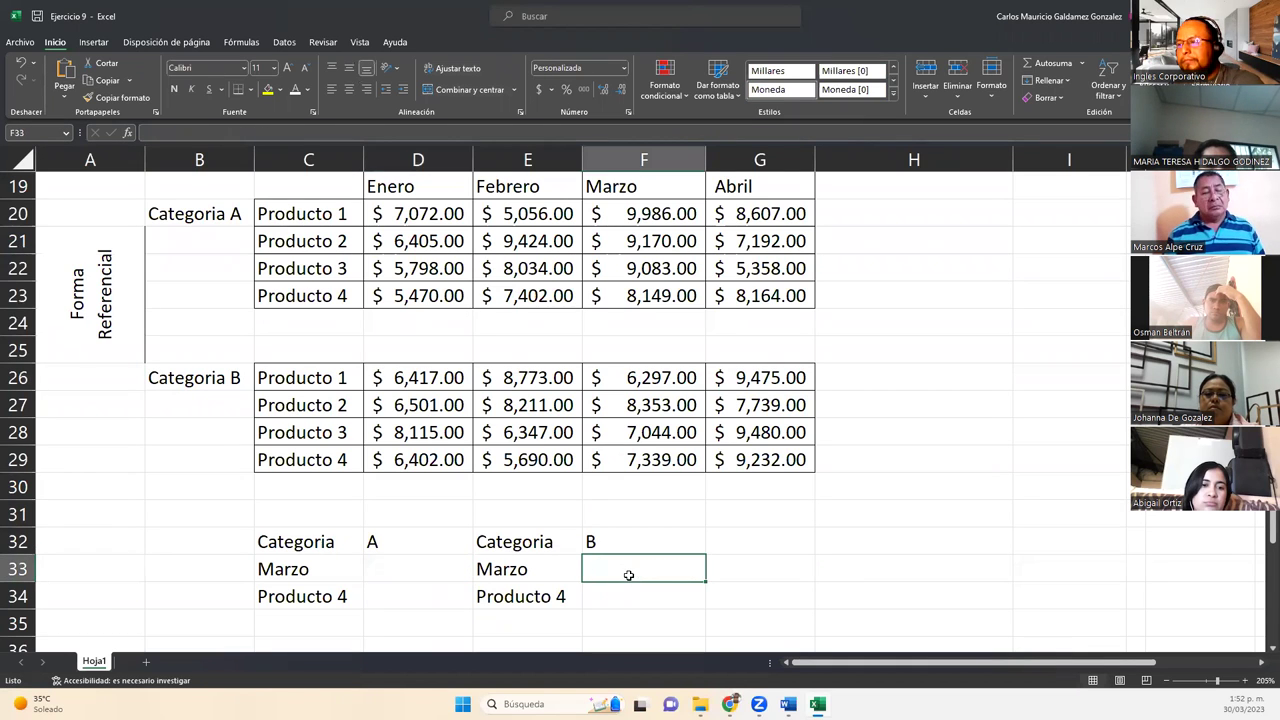
Step: Review the Categoria, Marzo and Producto 4 criteria labels beside the result cells D33 and F33
click(402, 545)
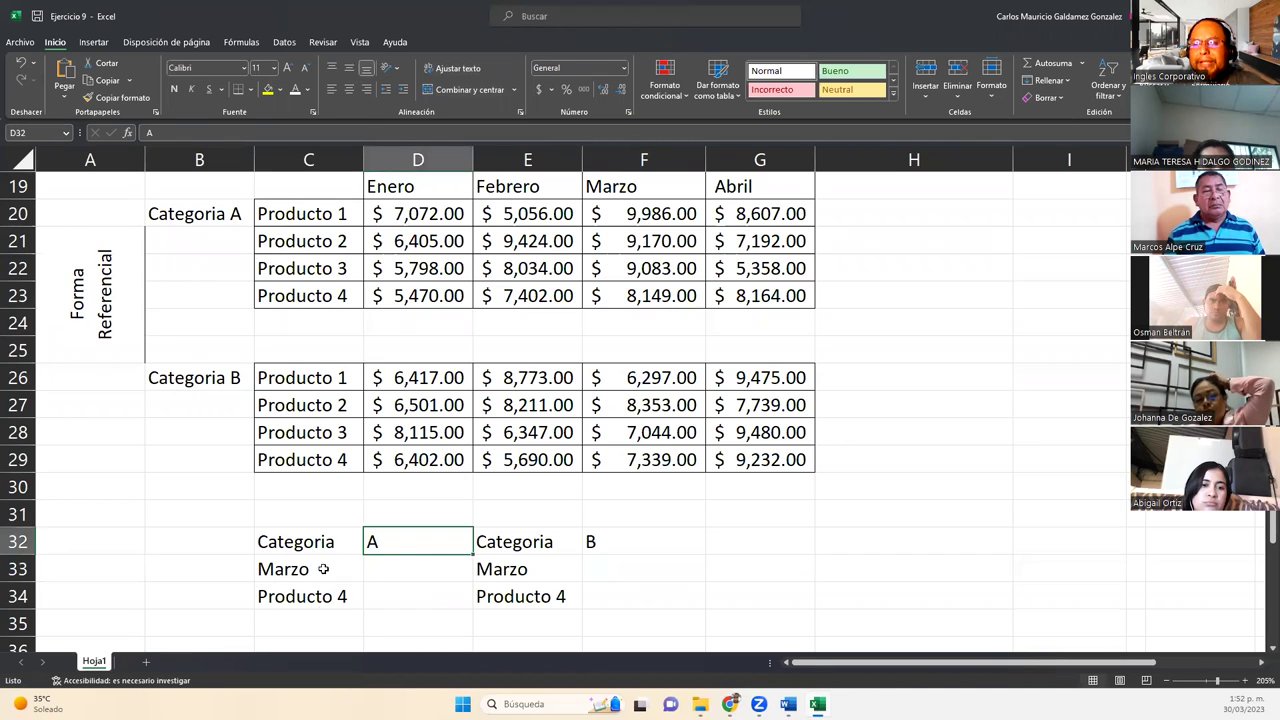
drag(326, 569, 310, 596)
click(387, 541)
drag(530, 576, 526, 598)
click(630, 572)
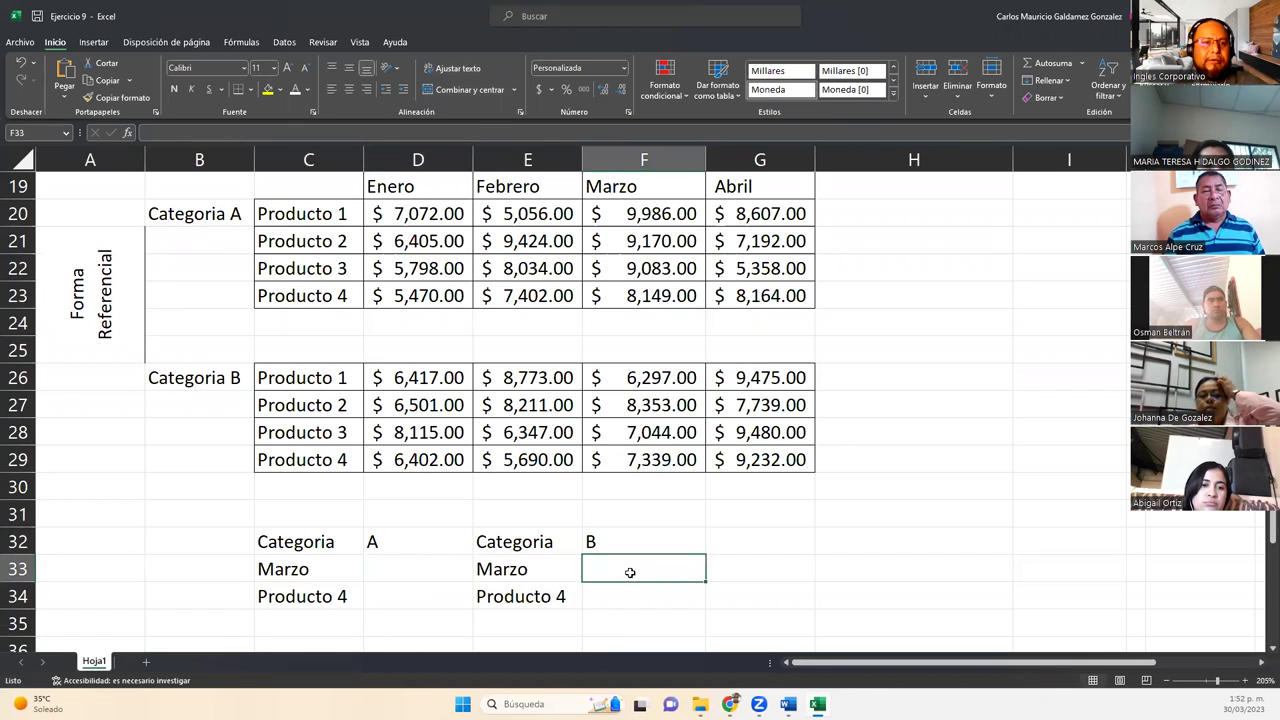
click(435, 567)
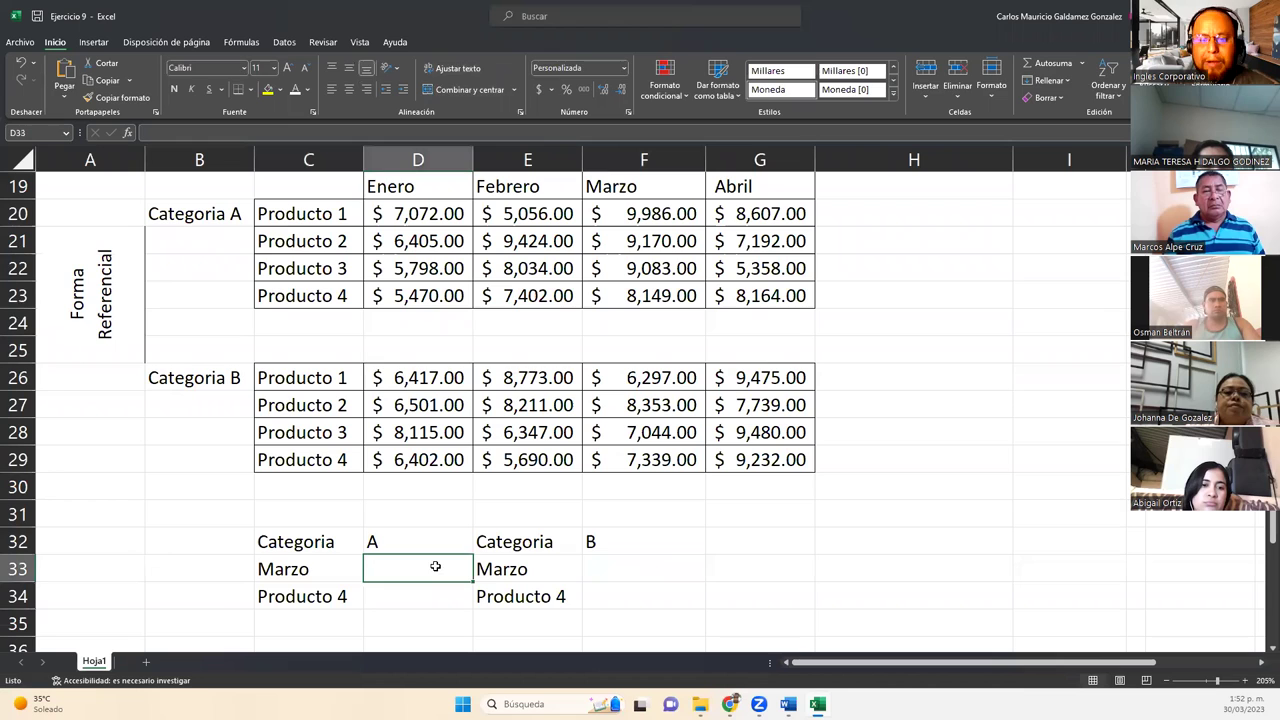
text(=ind)
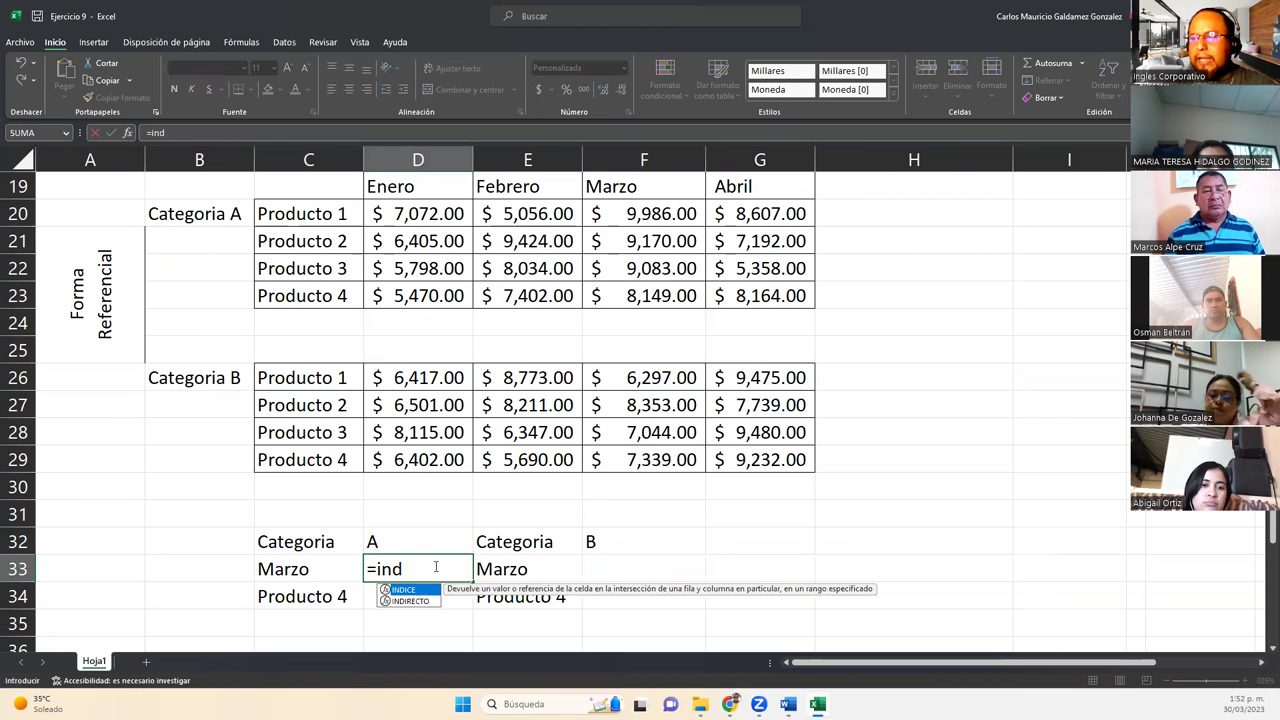
text(ice)
key(Tab)
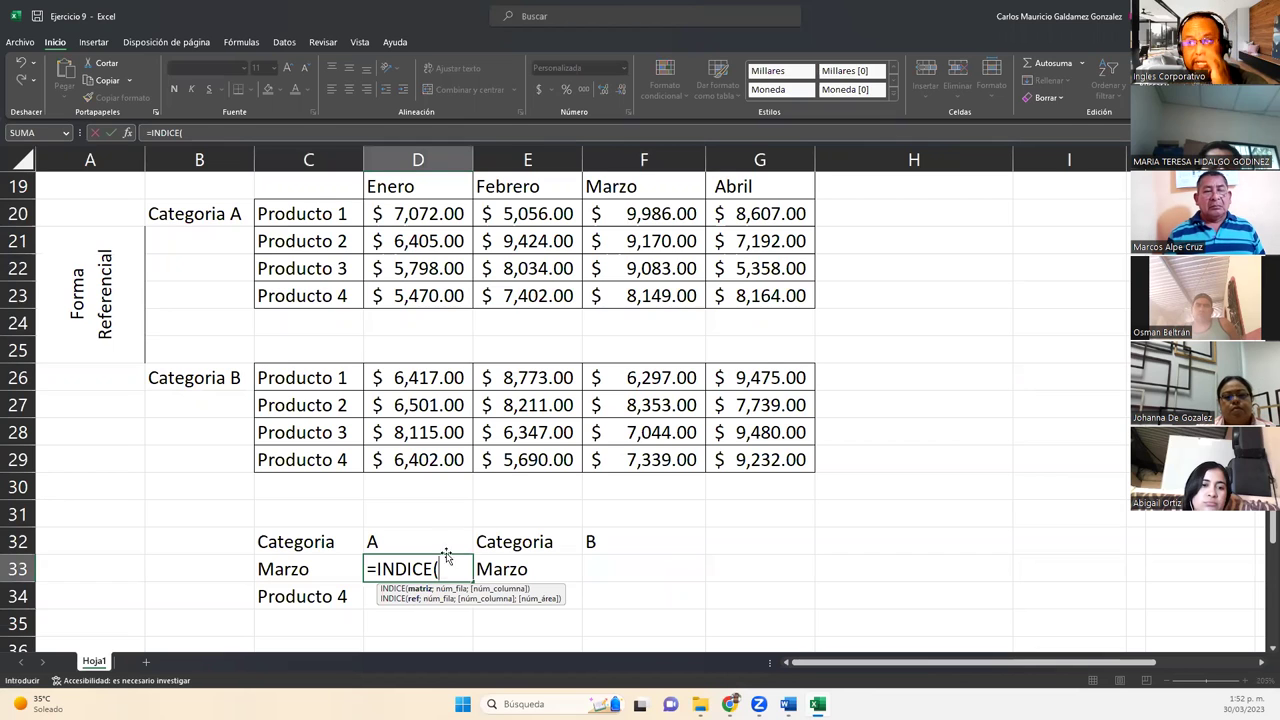
key(Escape)
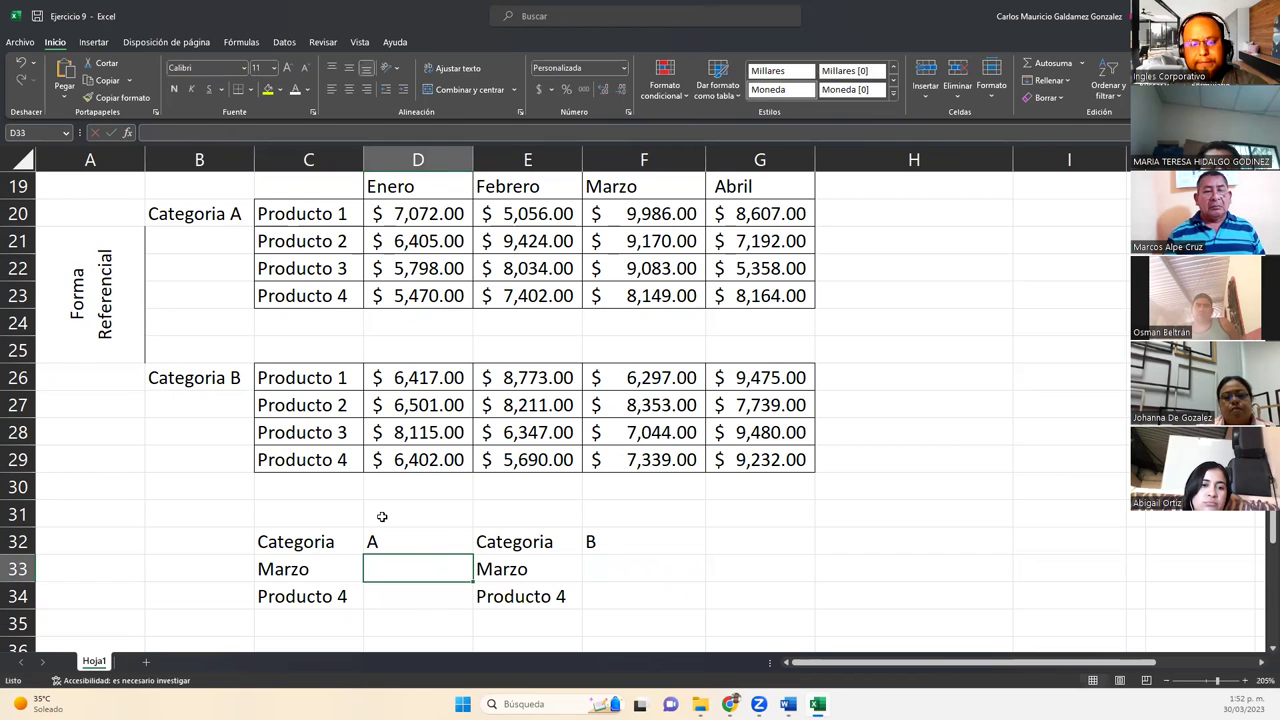
key(ctrl+z)
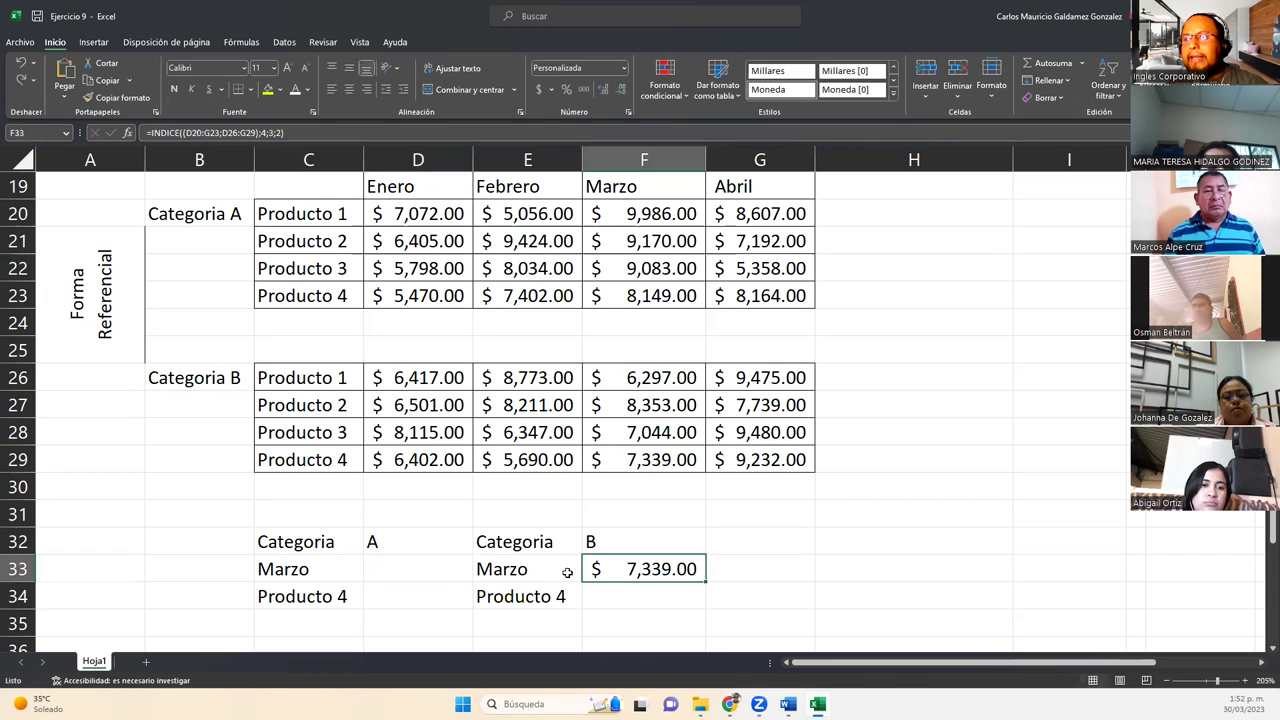
key(Delete)
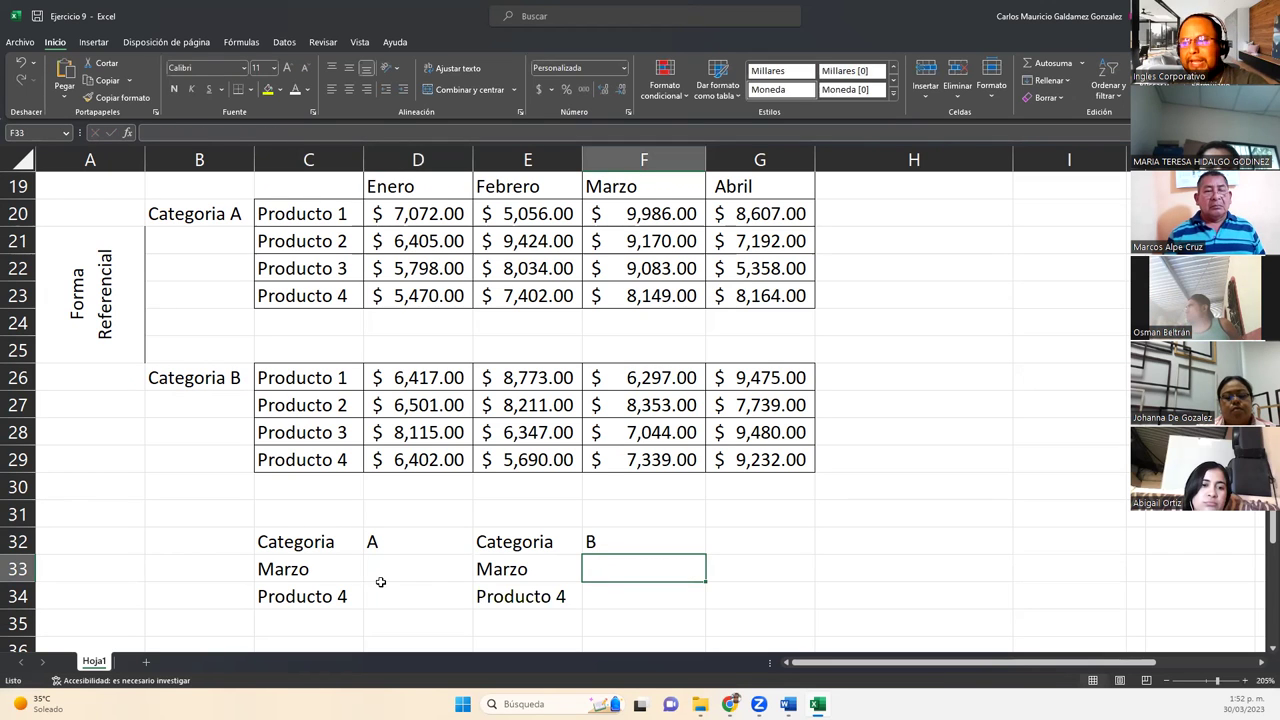
Step: Begin an INDICE formula in D33 whose parenthesised reference combines the ranges C20:G23 and D26:G29
double_click(389, 572)
text(=indice)
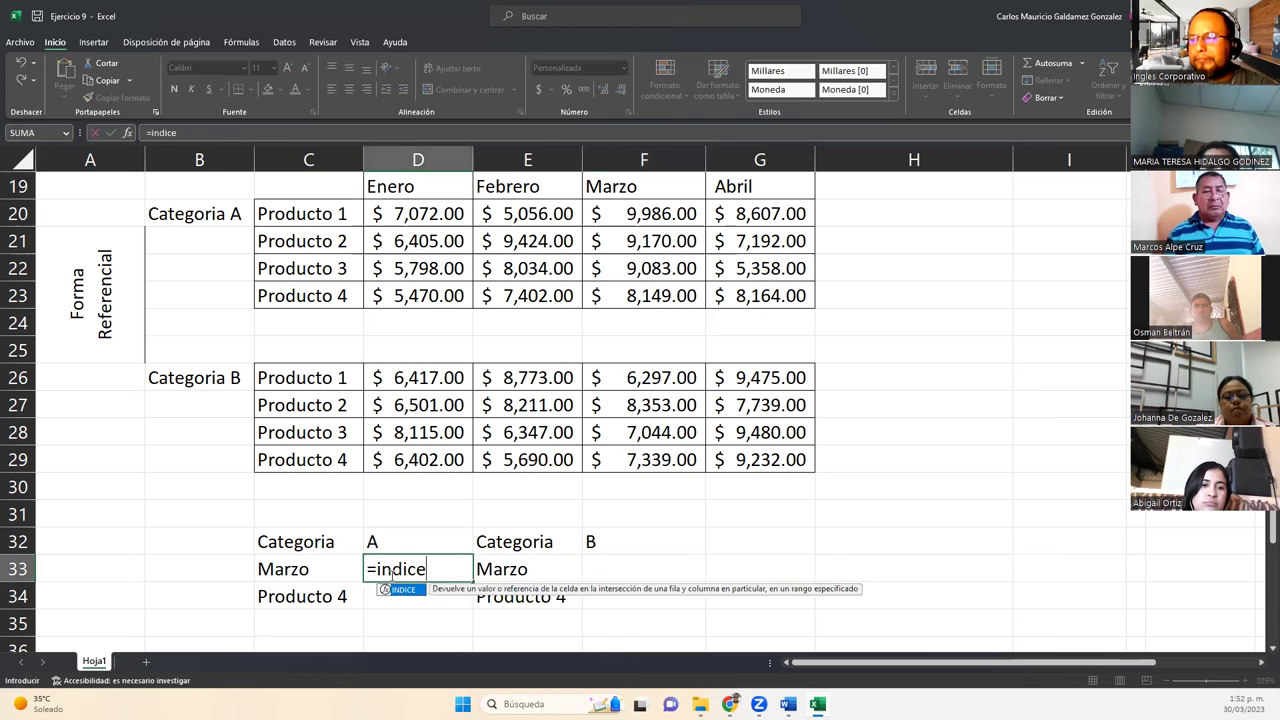
key(Tab)
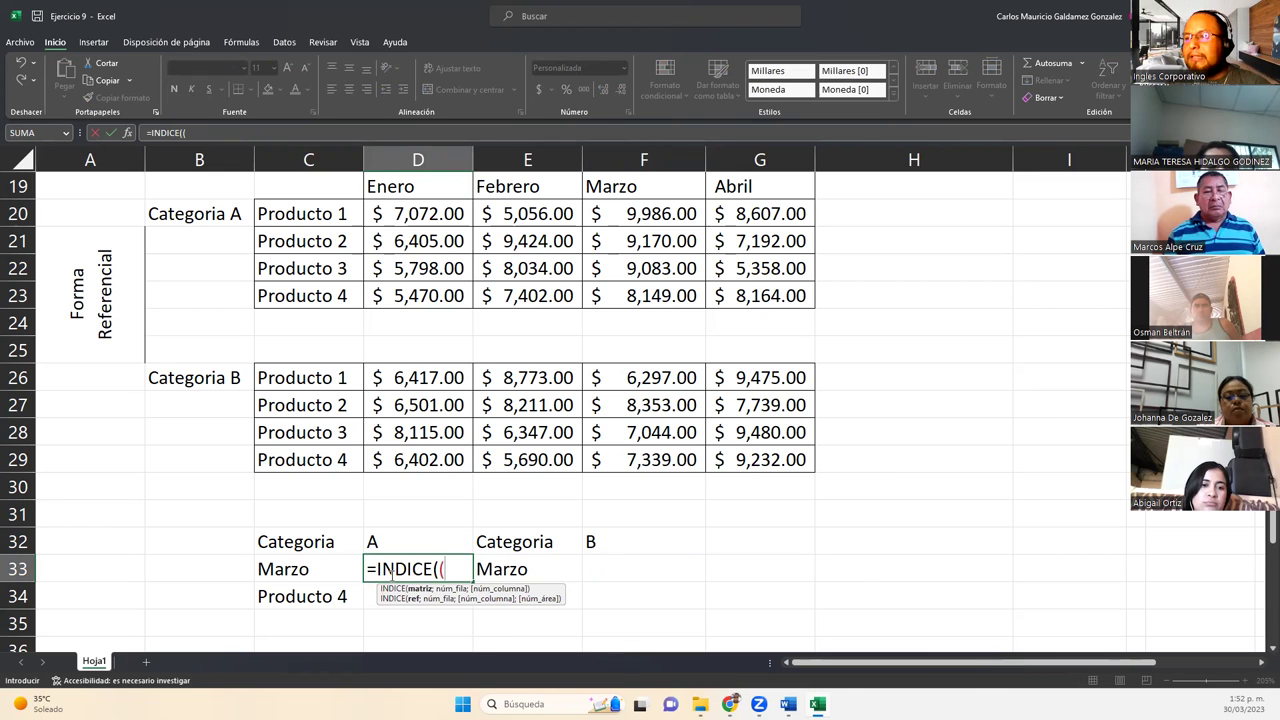
drag(309, 214, 712, 297)
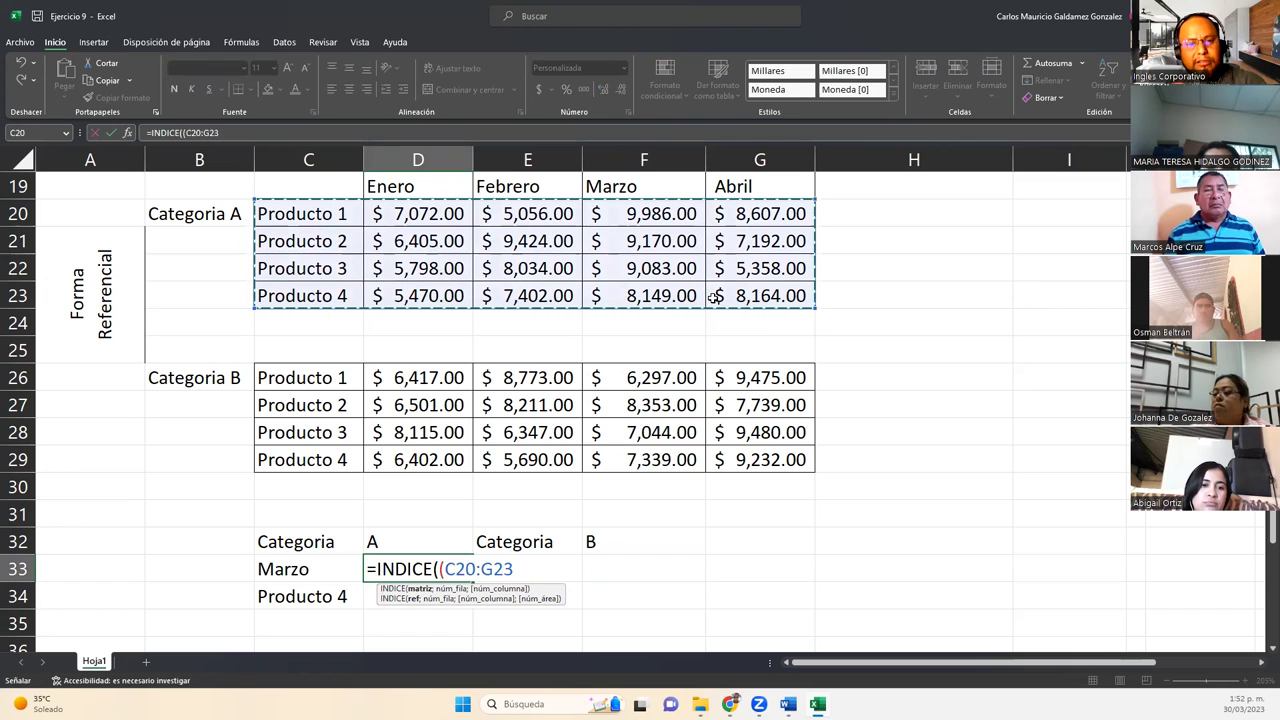
text(;)
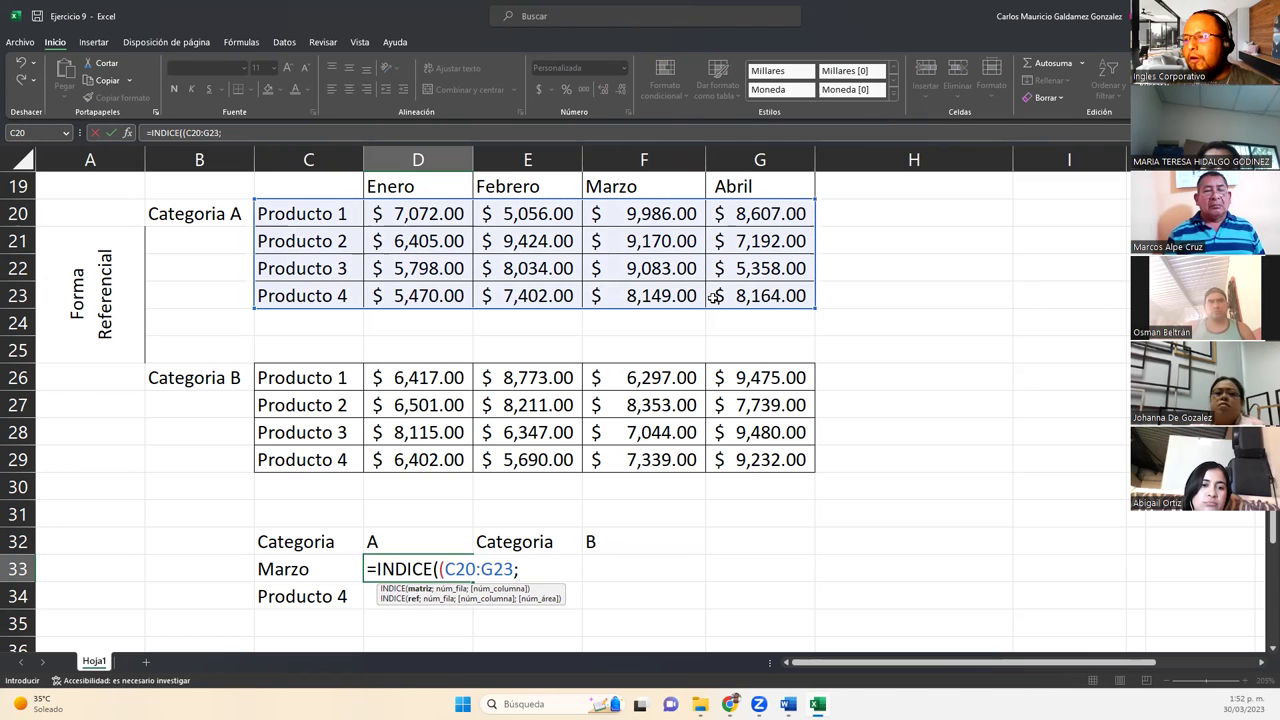
drag(430, 380, 755, 457)
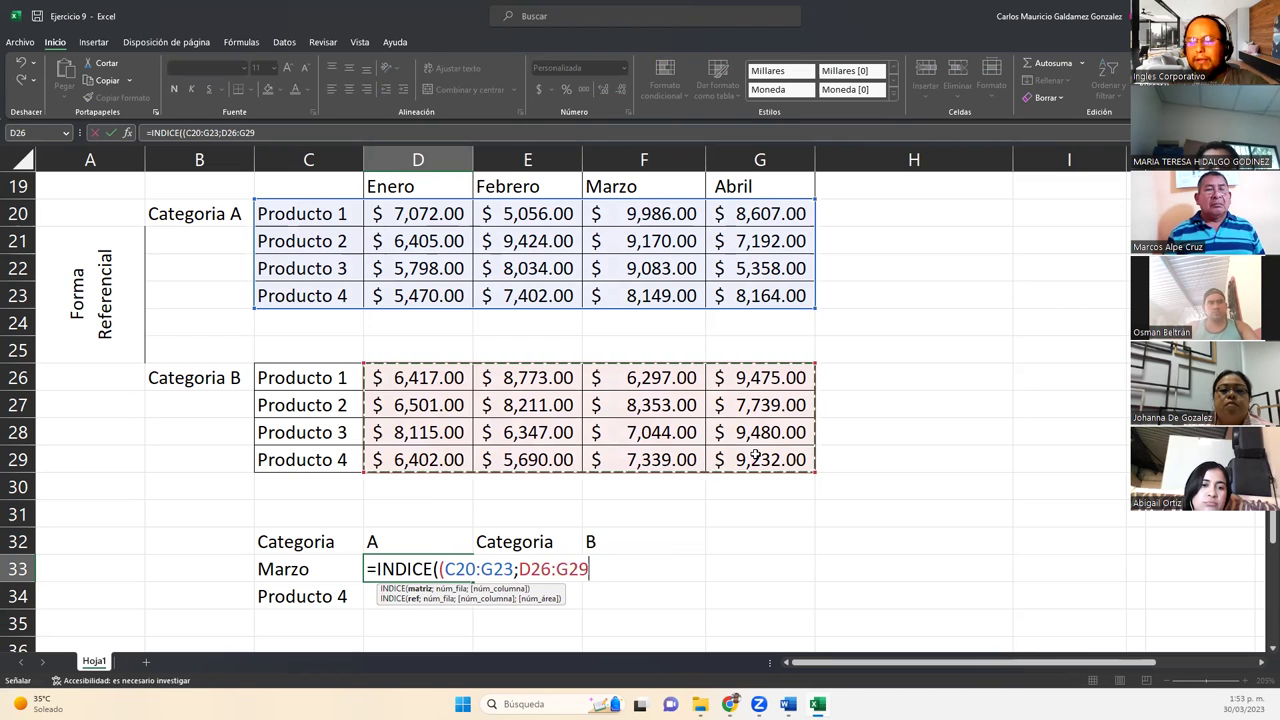
Step: Correct the formula's first range to D20:G23, copy the partial formula text, and leave the cell without saving it
click(456, 569)
key(BackSpace)
text(D)
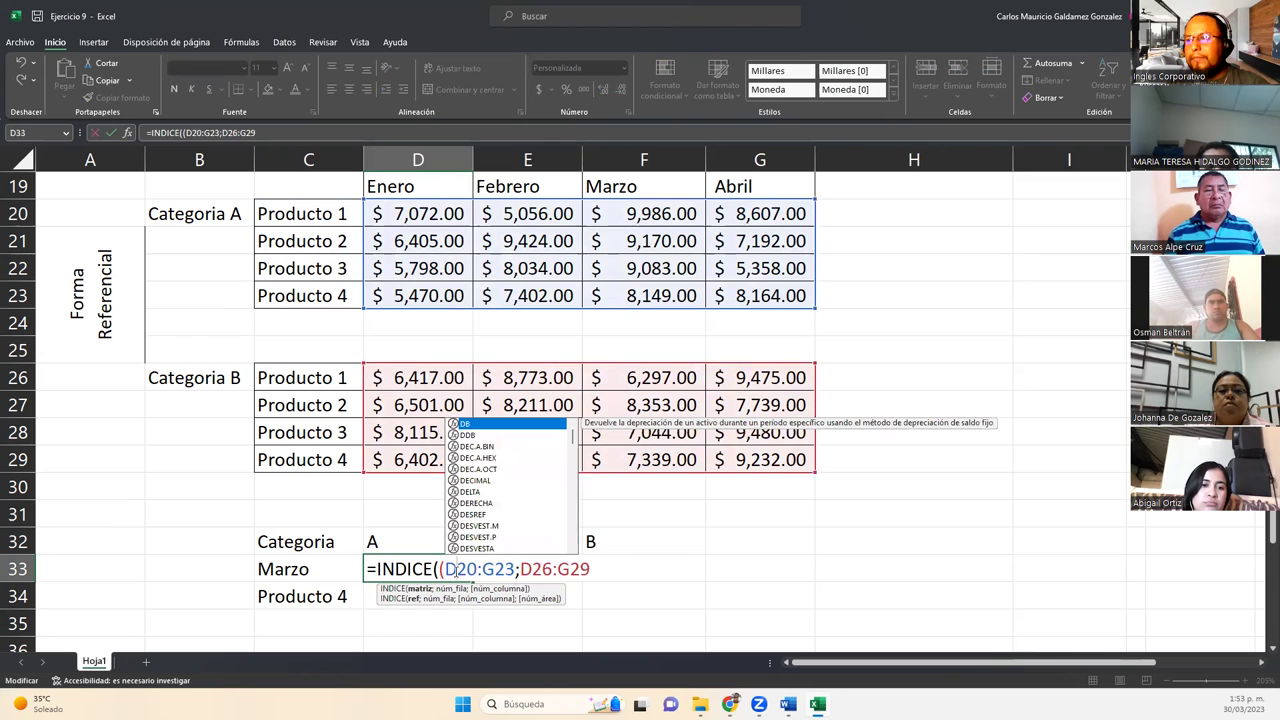
click(516, 570)
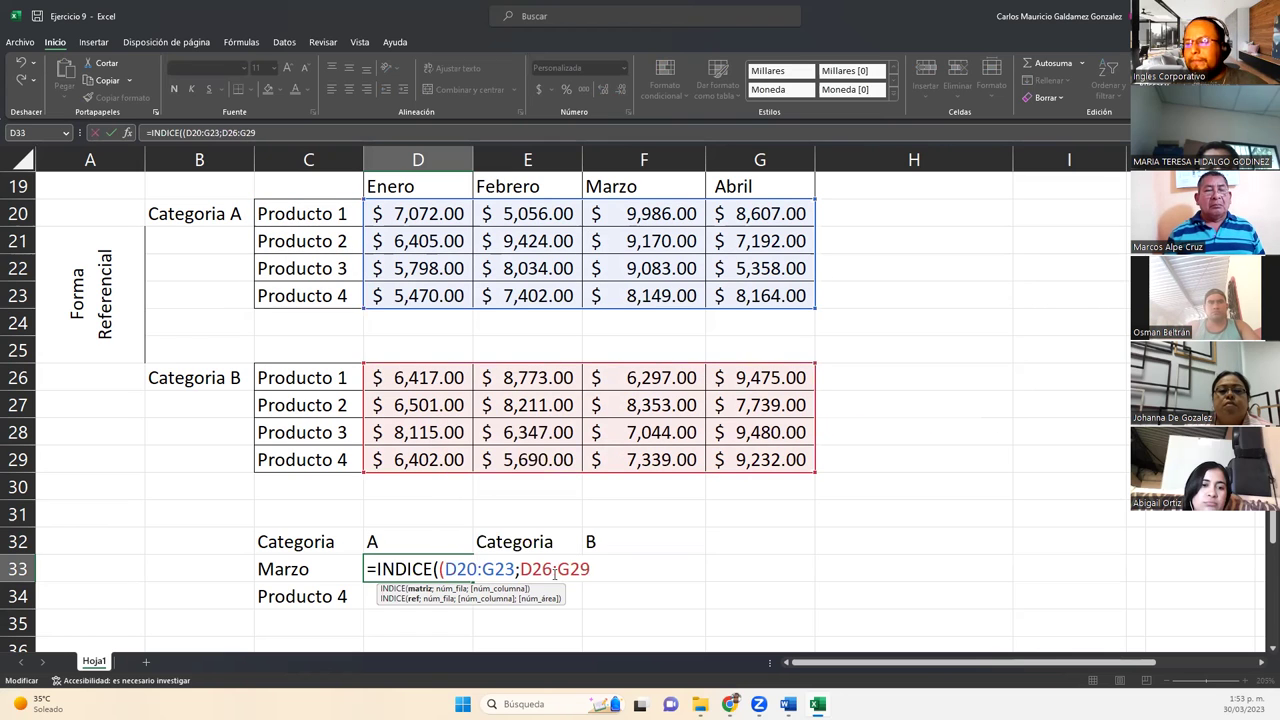
drag(592, 569, 363, 566)
key(ctrl+c)
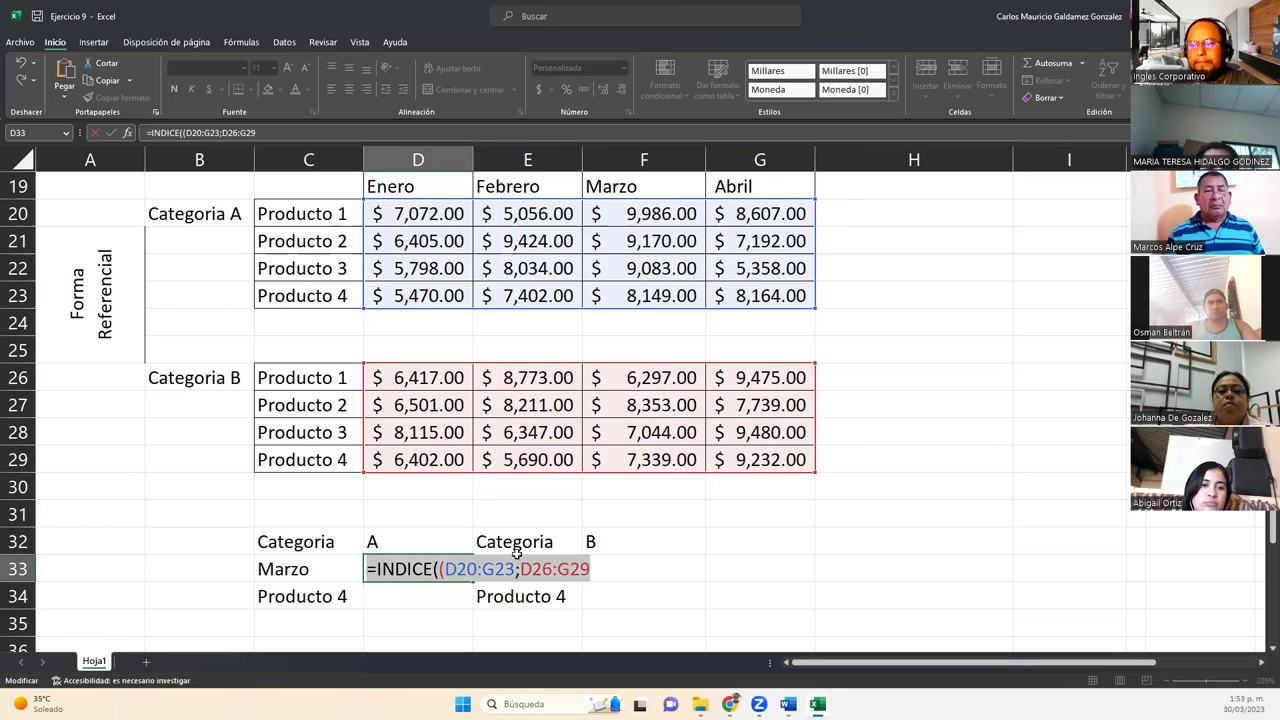
key(Escape)
click(605, 565)
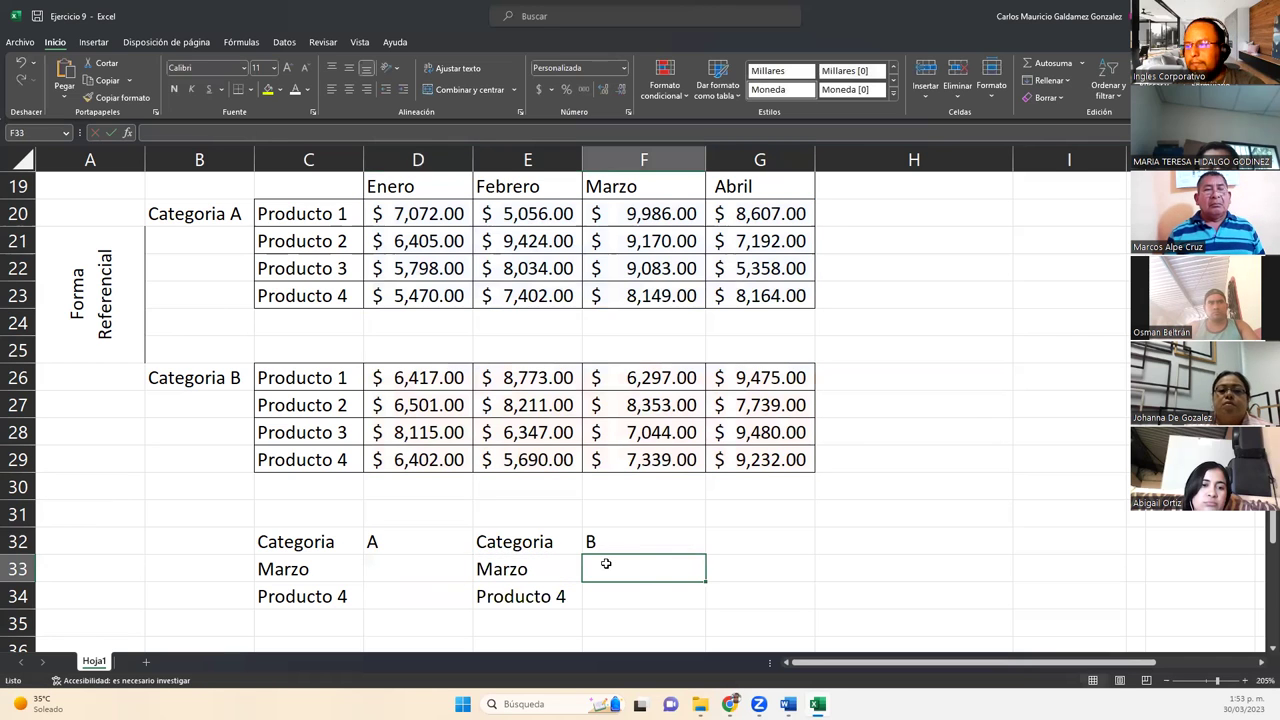
text(=INDICE((D20:G23;D26:G29);4;3;2))
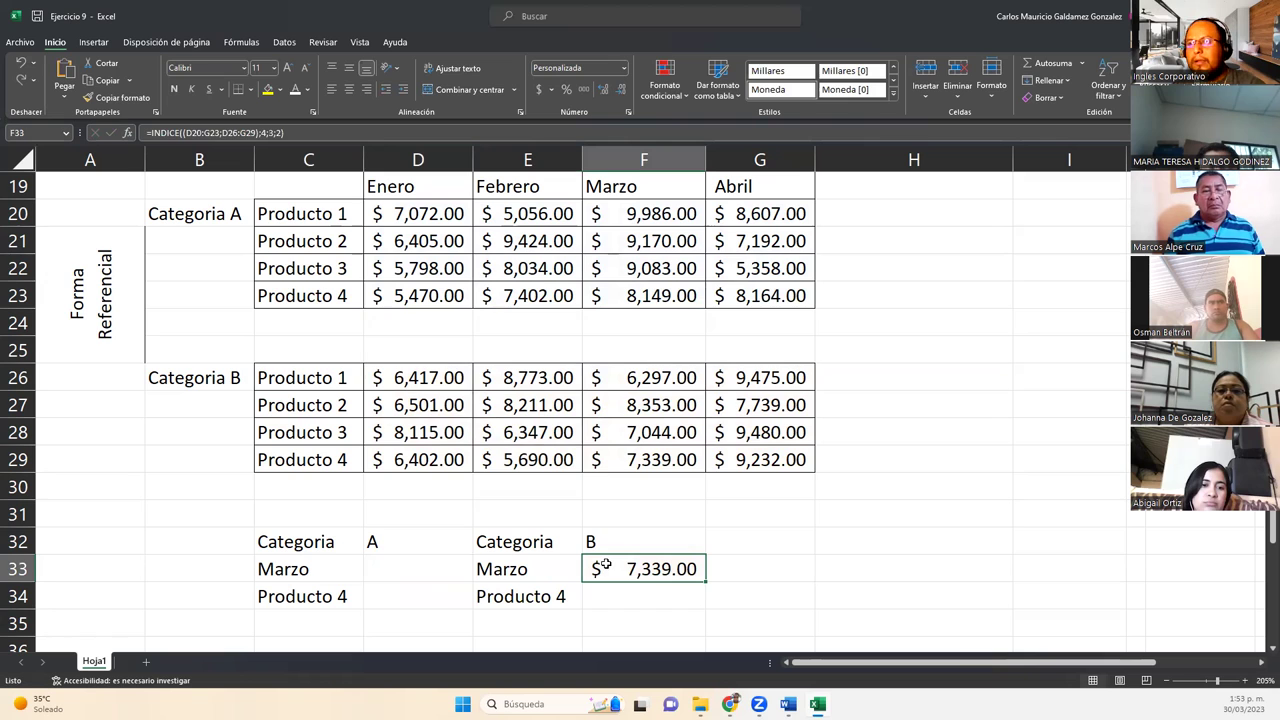
click(428, 569)
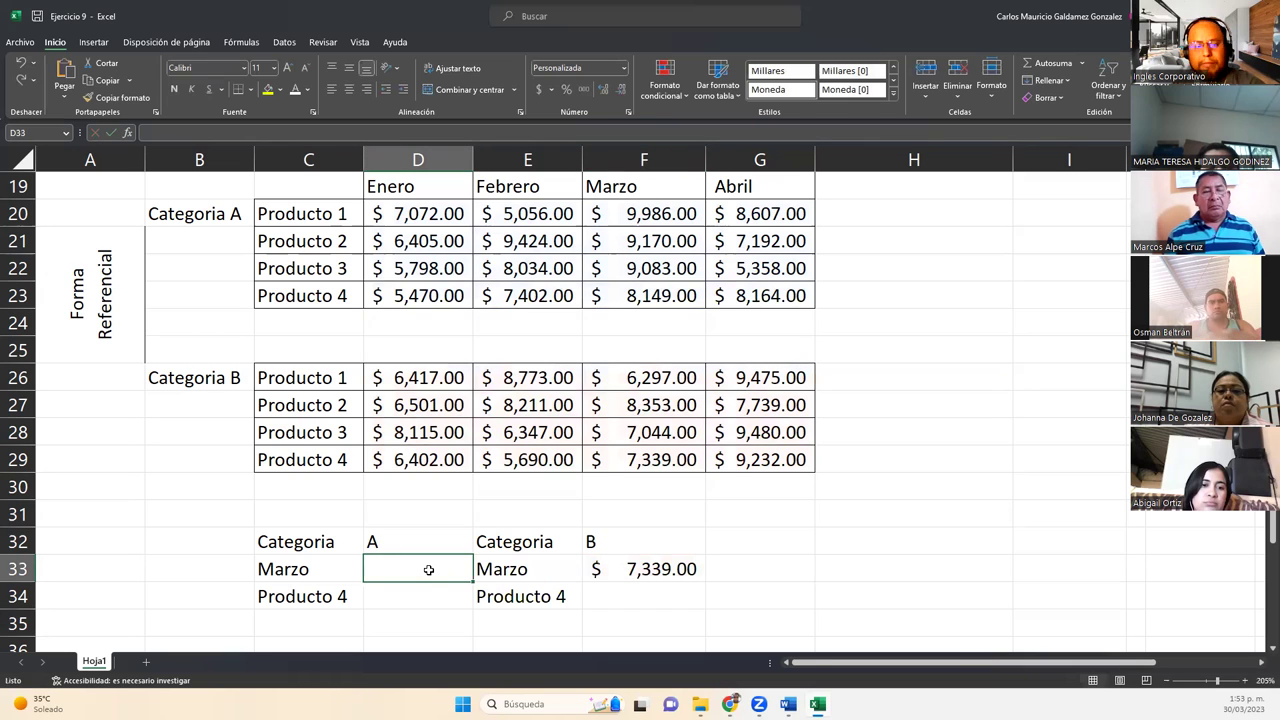
key(ctrl+z)
Step: Paste the copied formula text into D33 and complete it as =INDICE((D20:G23;D26:G29);4;3;1)
double_click(428, 569)
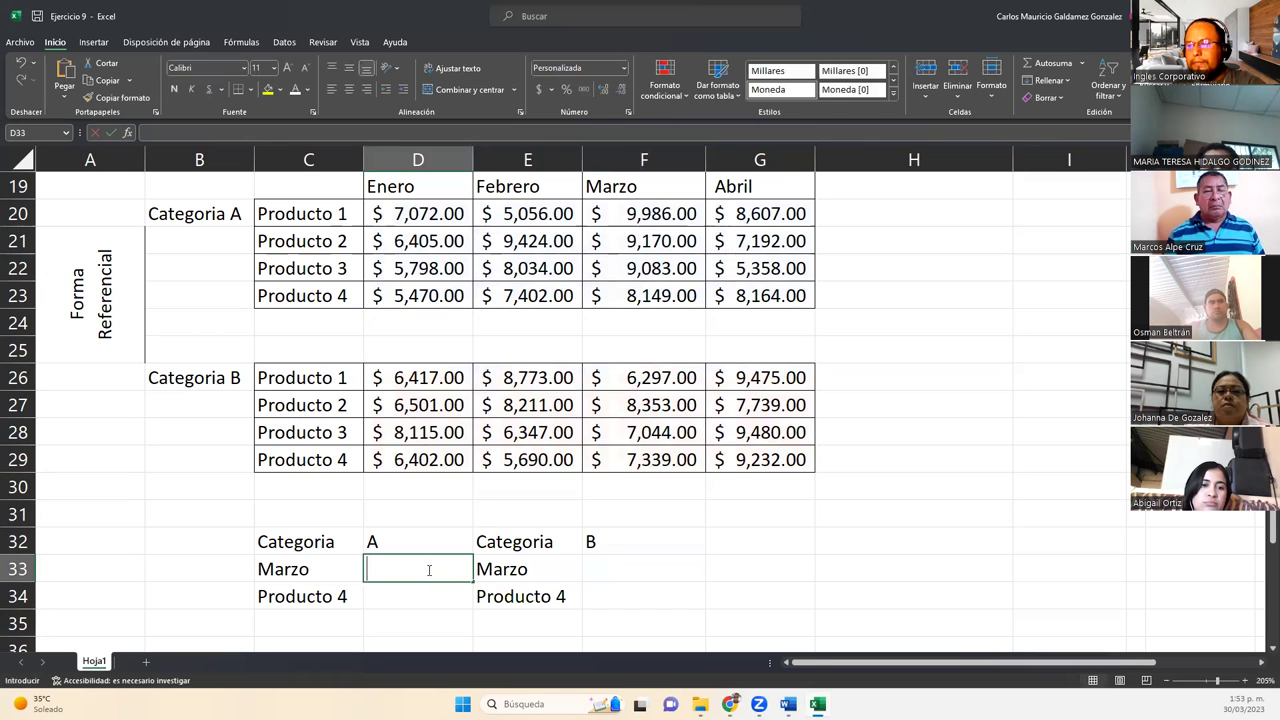
key(ctrl+v)
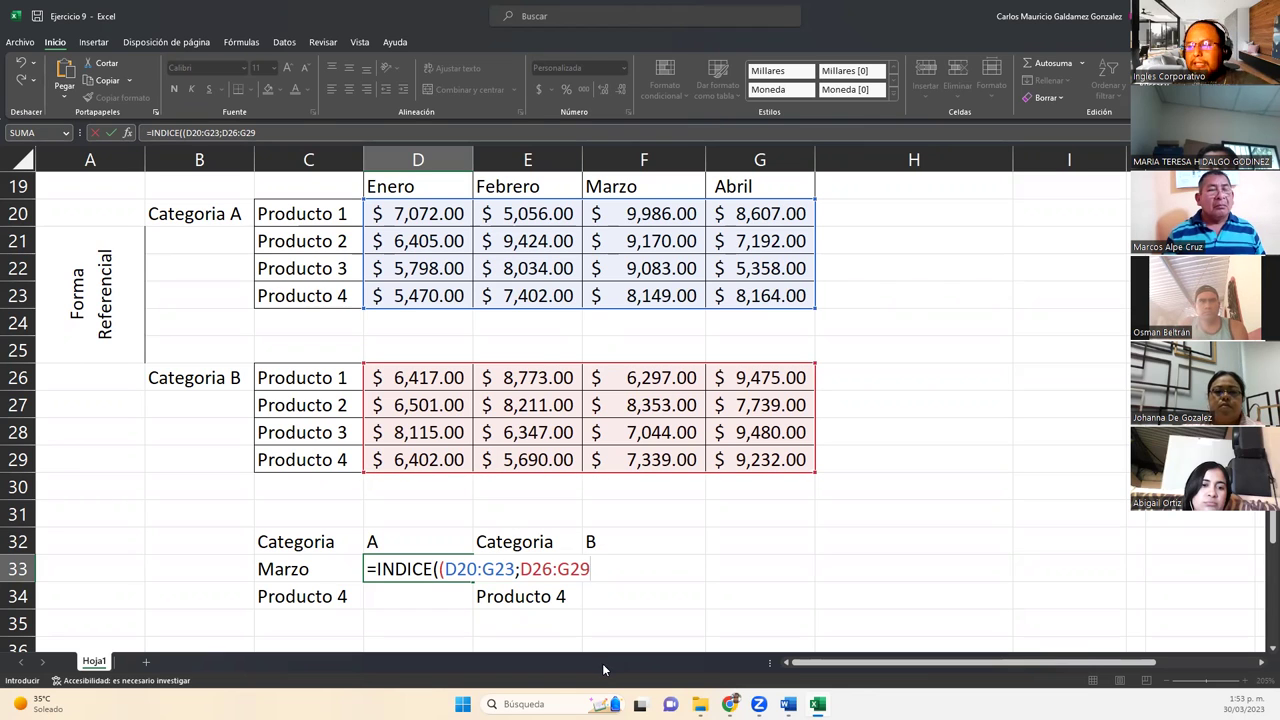
text())
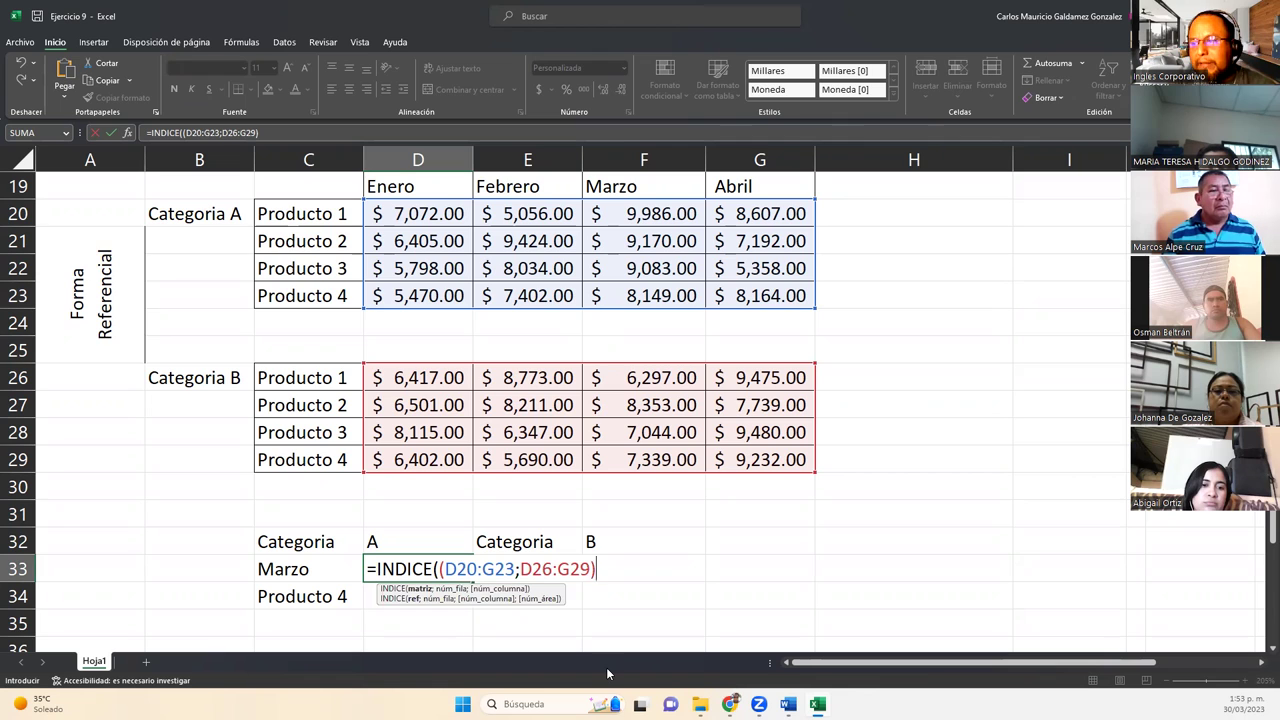
text(;)
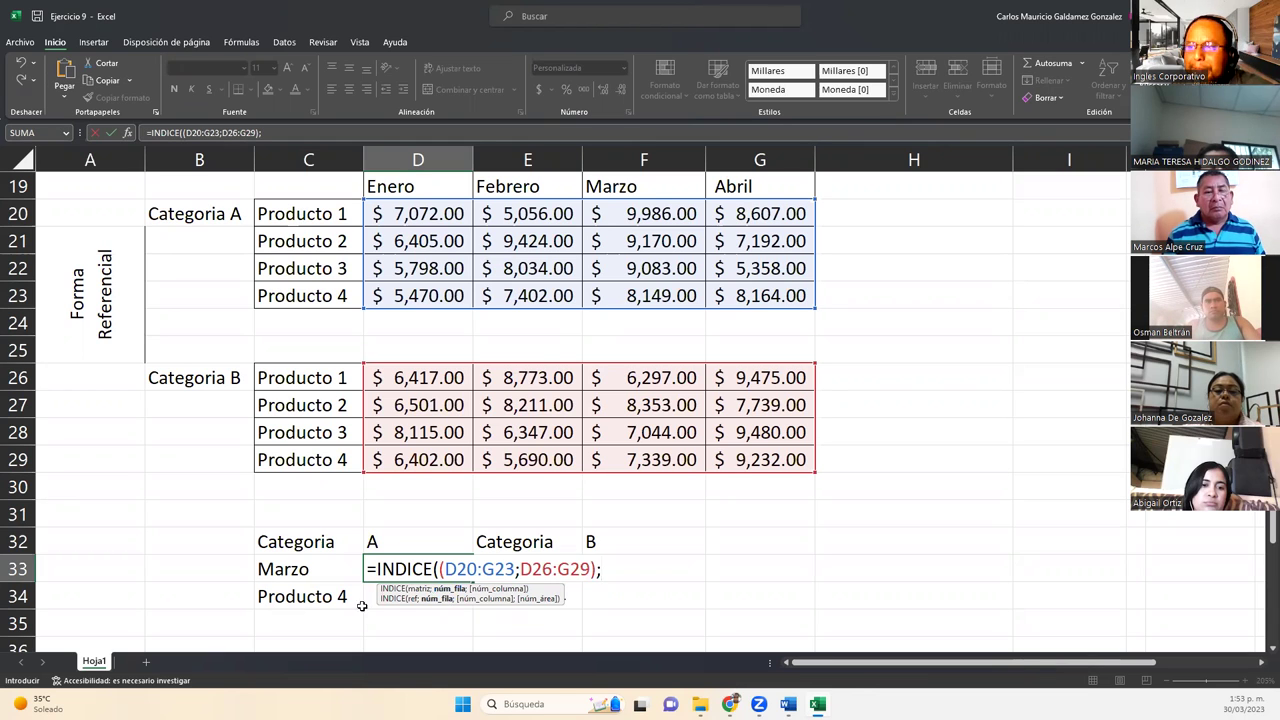
text(4;)
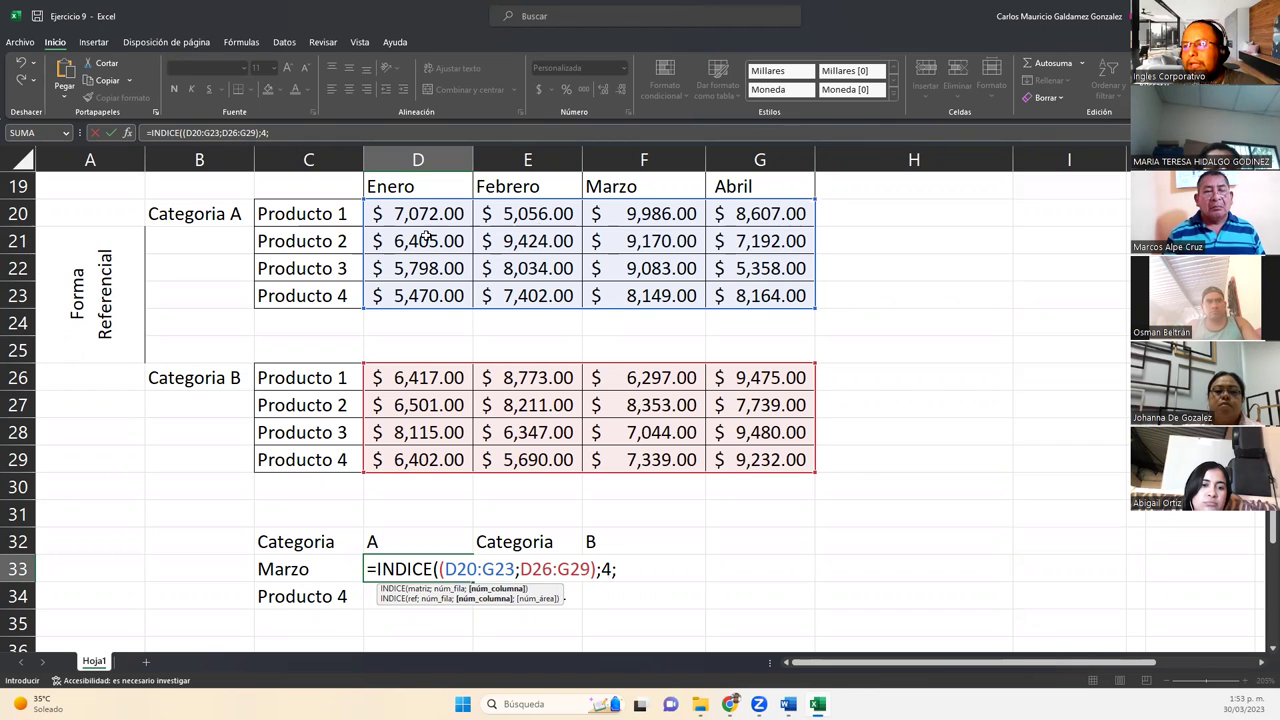
text(3)
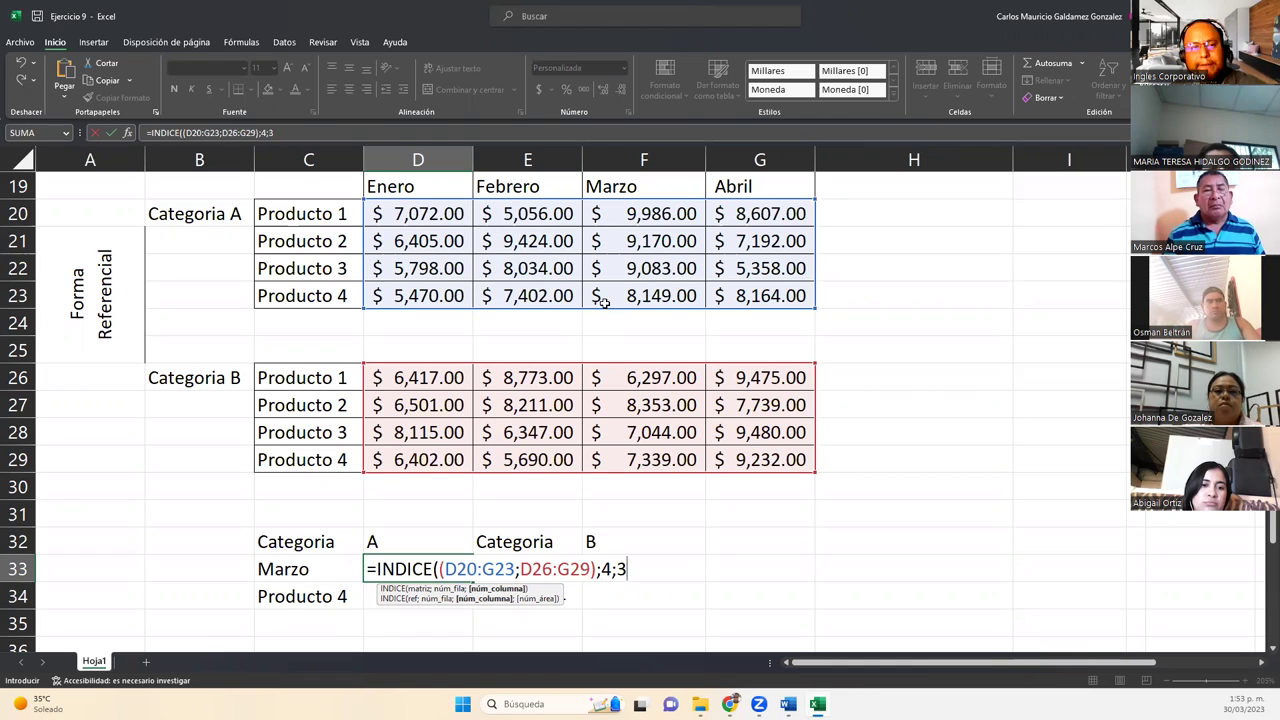
text(;)
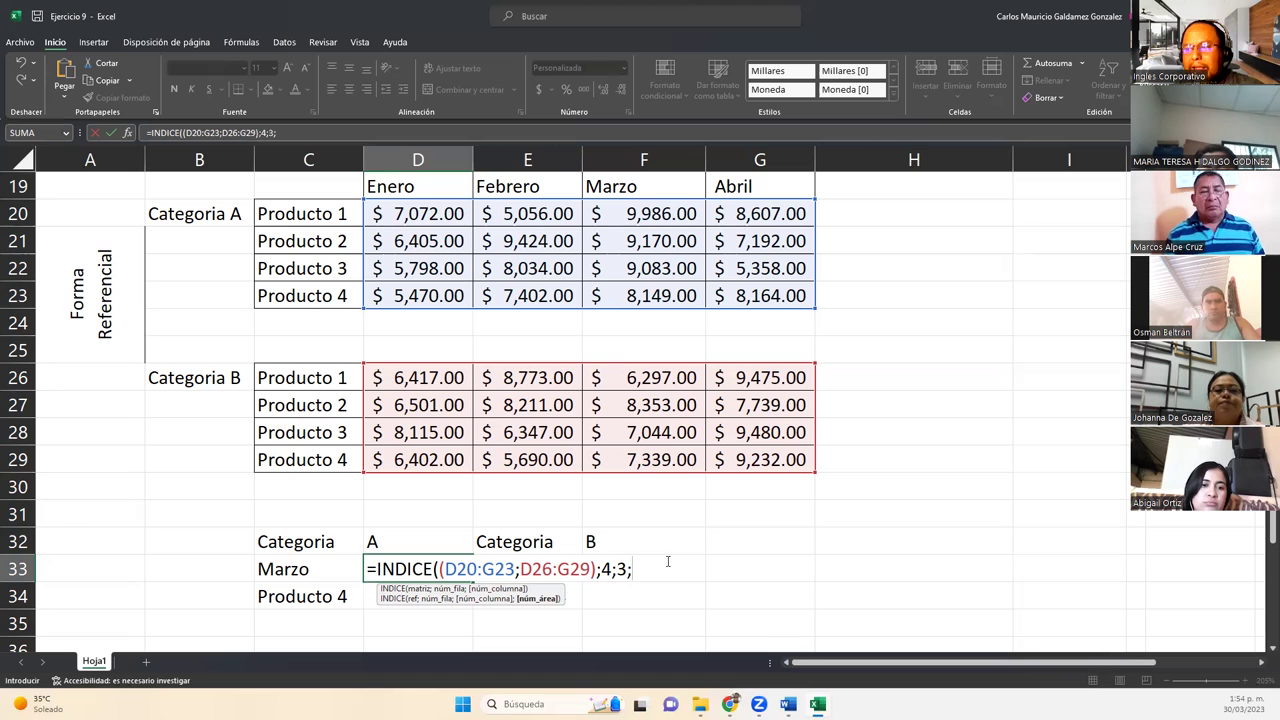
text(1)
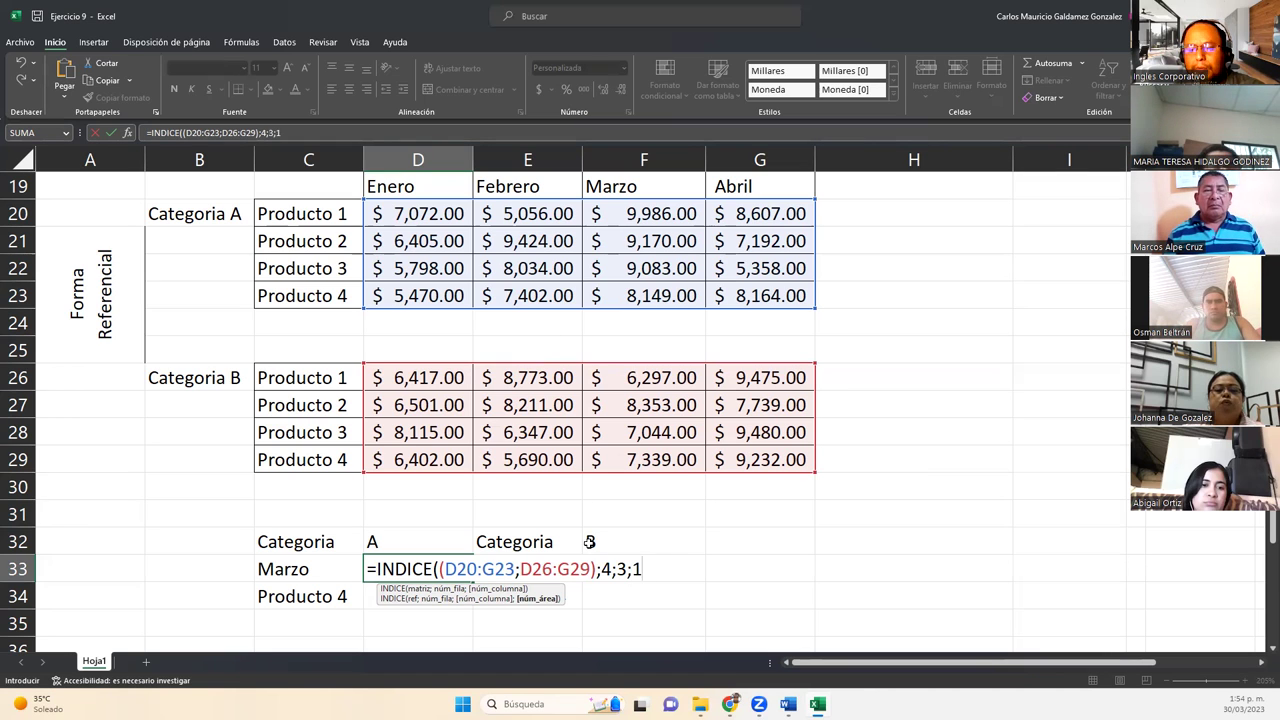
text())
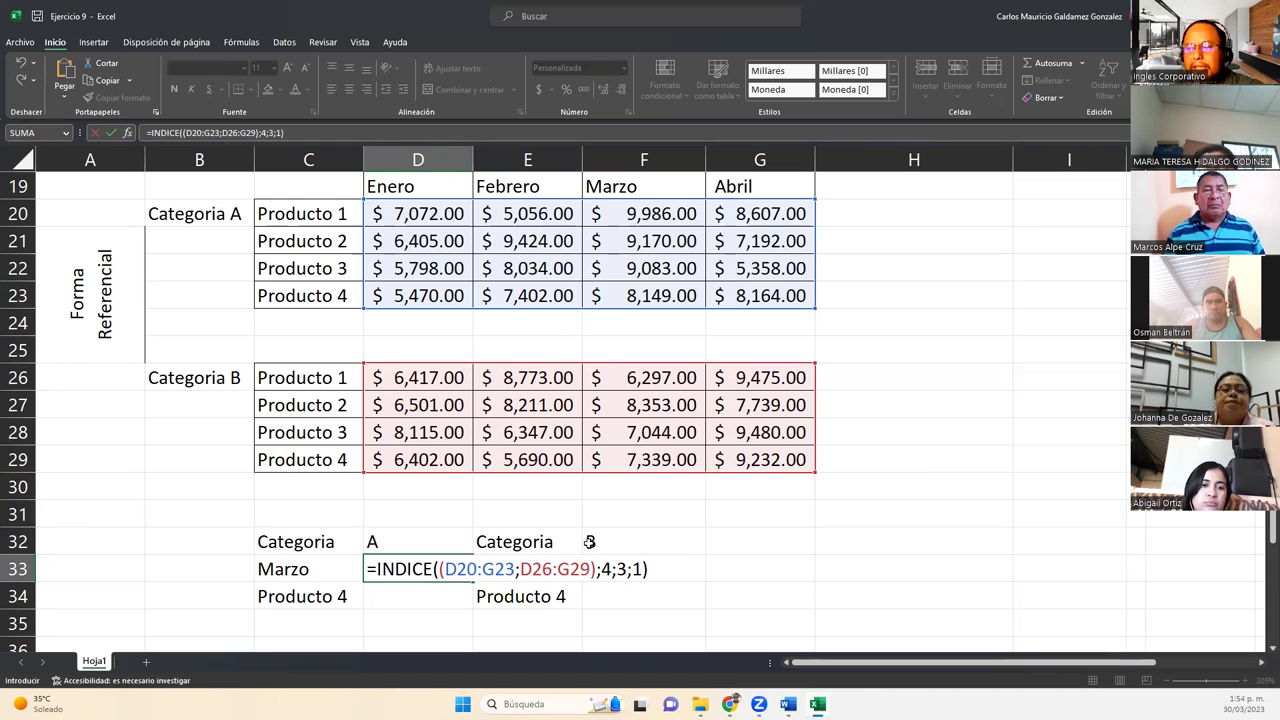
key(Return)
Step: Check D33's result against the Marzo value of Producto 4 in Categoria A and inspect the formula's referenced ranges
click(420, 569)
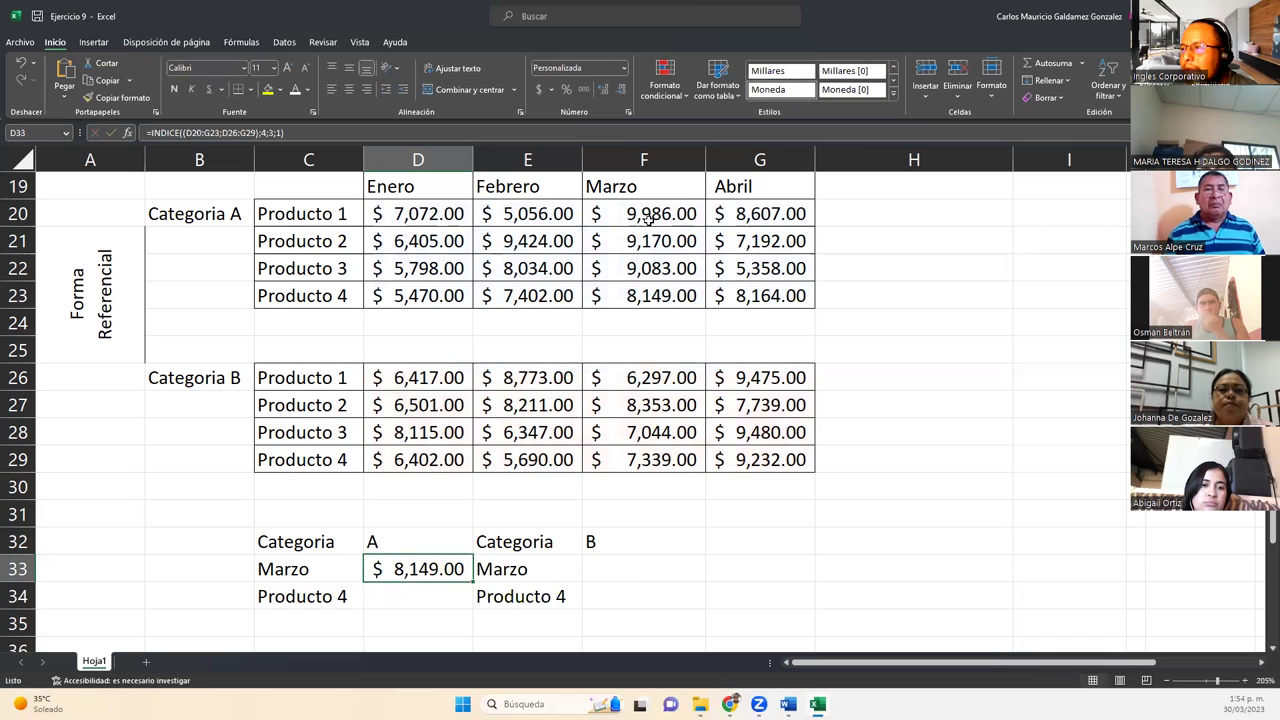
click(655, 292)
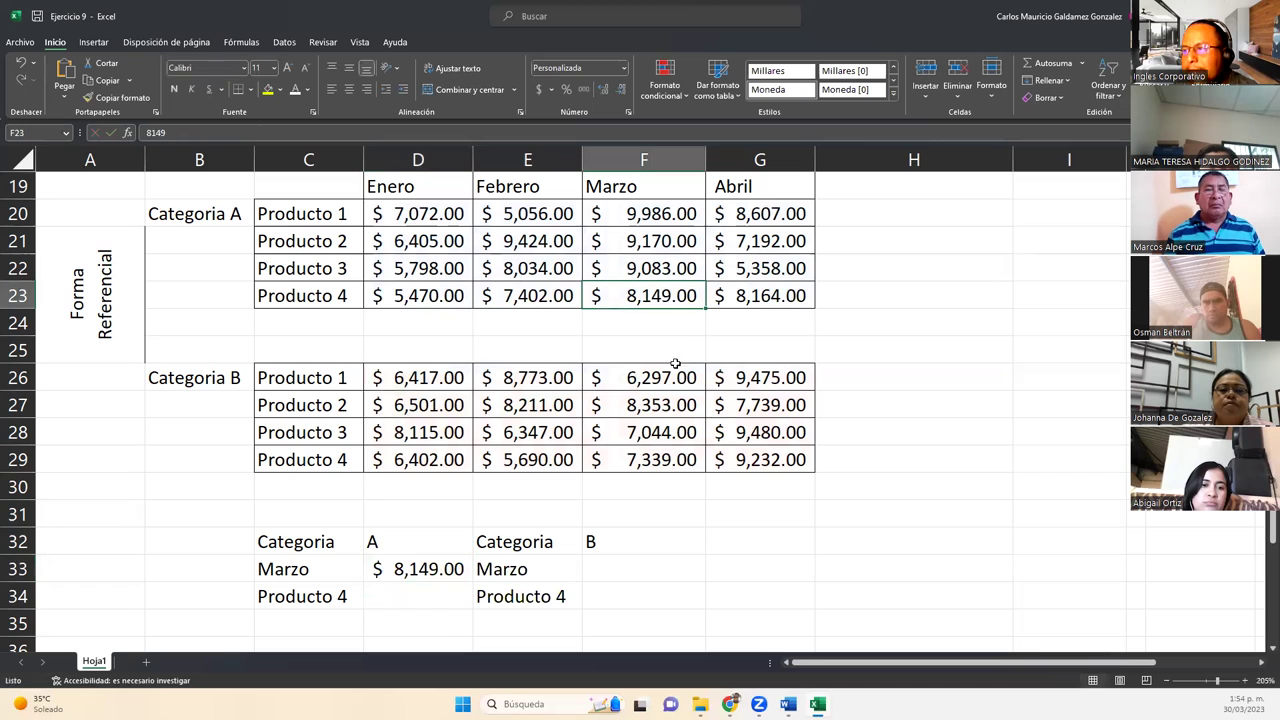
click(403, 560)
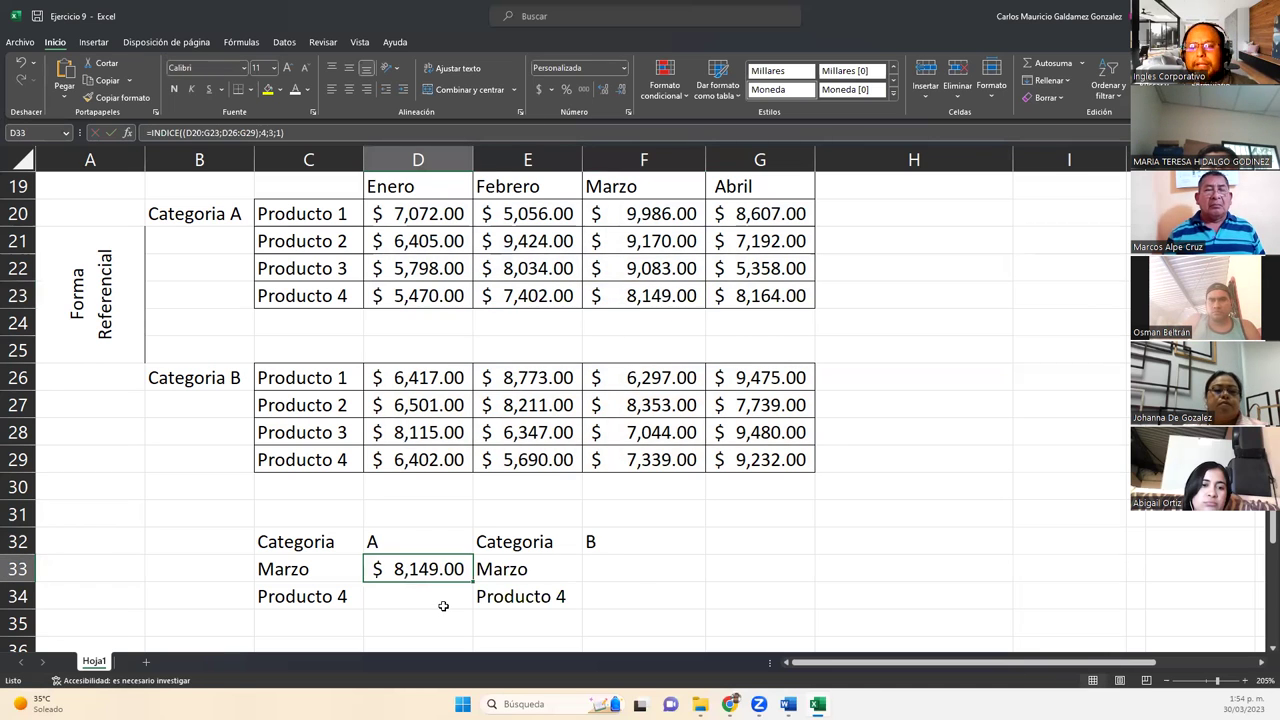
key(F2)
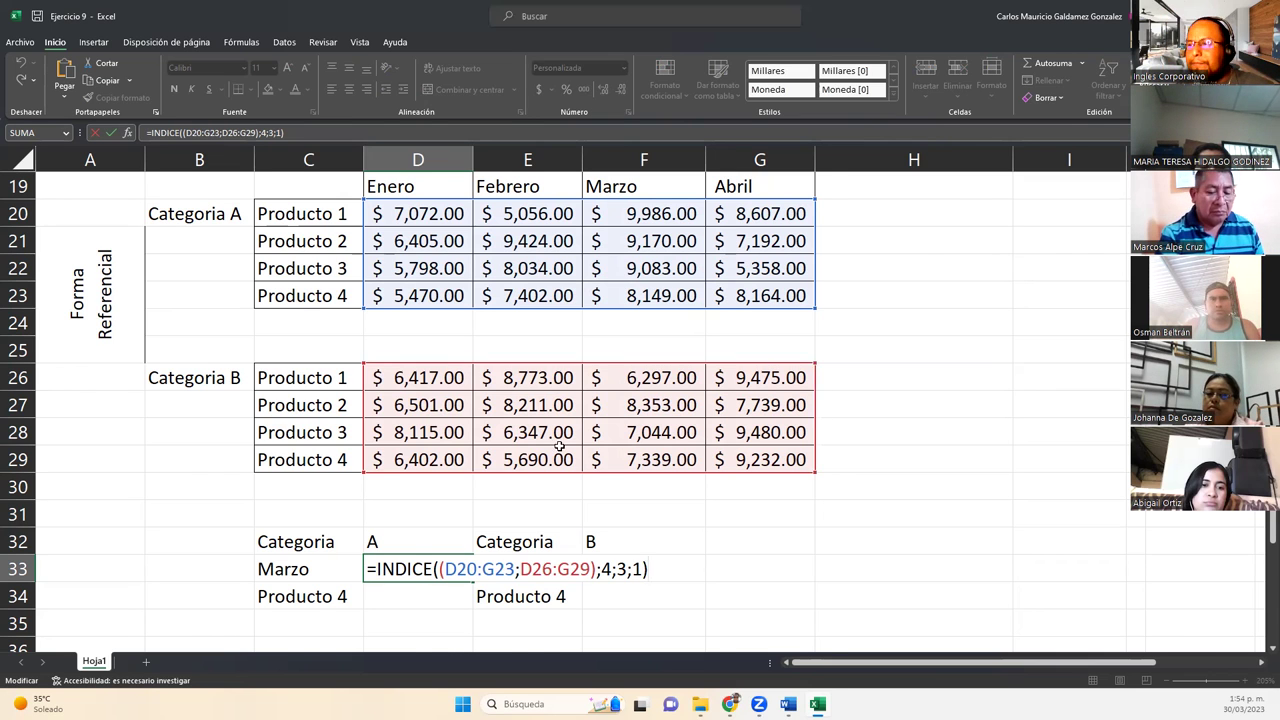
Step: Compare Productos 1–4 and 5–8 of the matrix-form table with the Categoria A and Categoria B tables of the reference form
scroll(560, 443, up, 6)
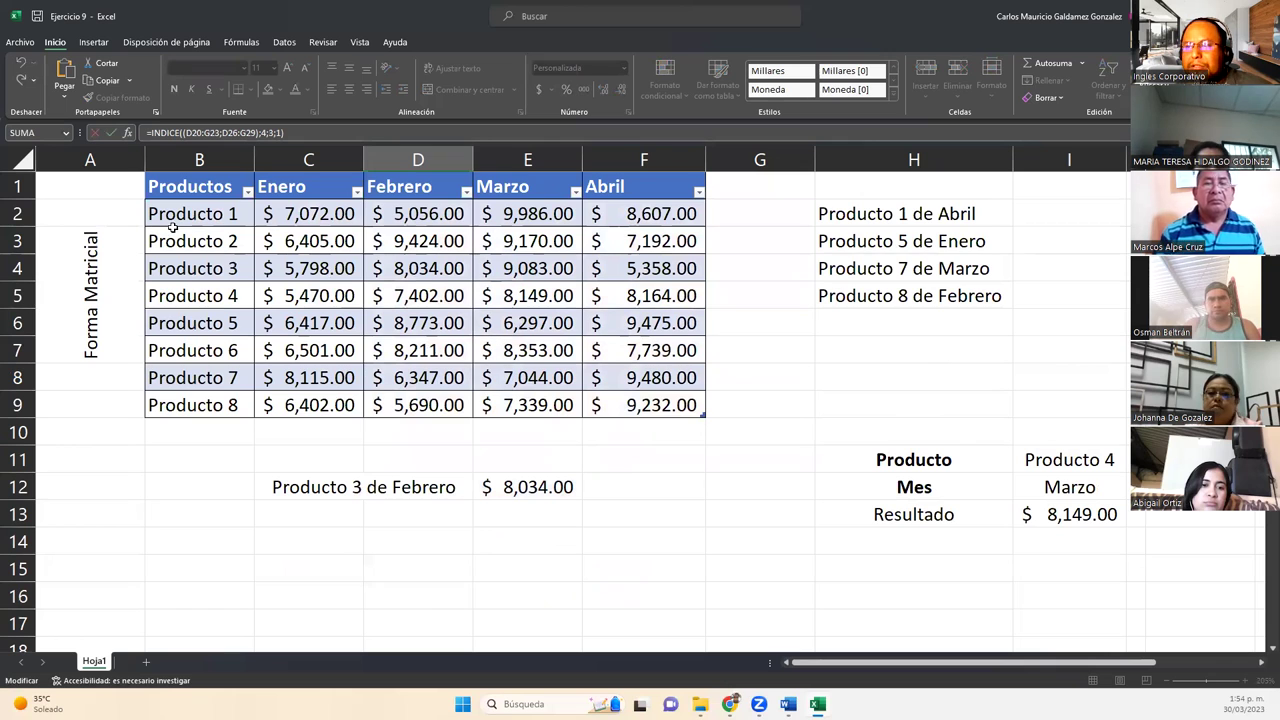
drag(172, 213, 600, 296)
drag(208, 323, 636, 406)
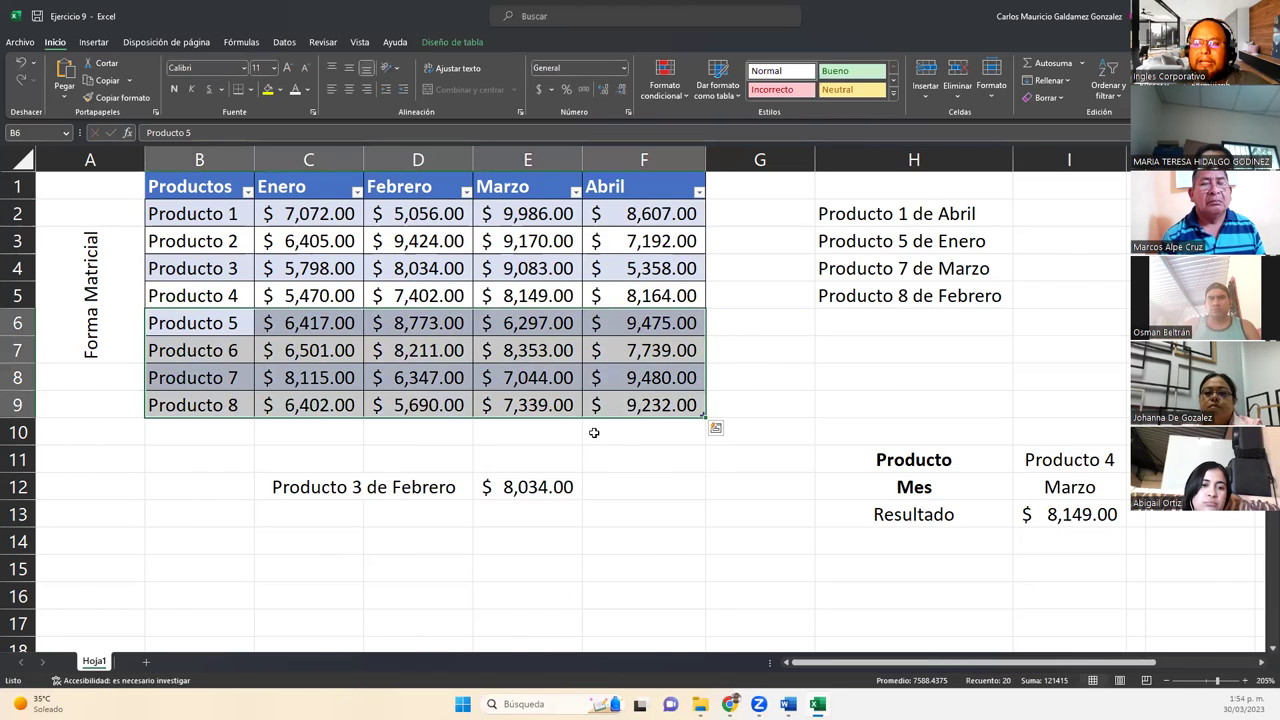
scroll(594, 432, down, 6)
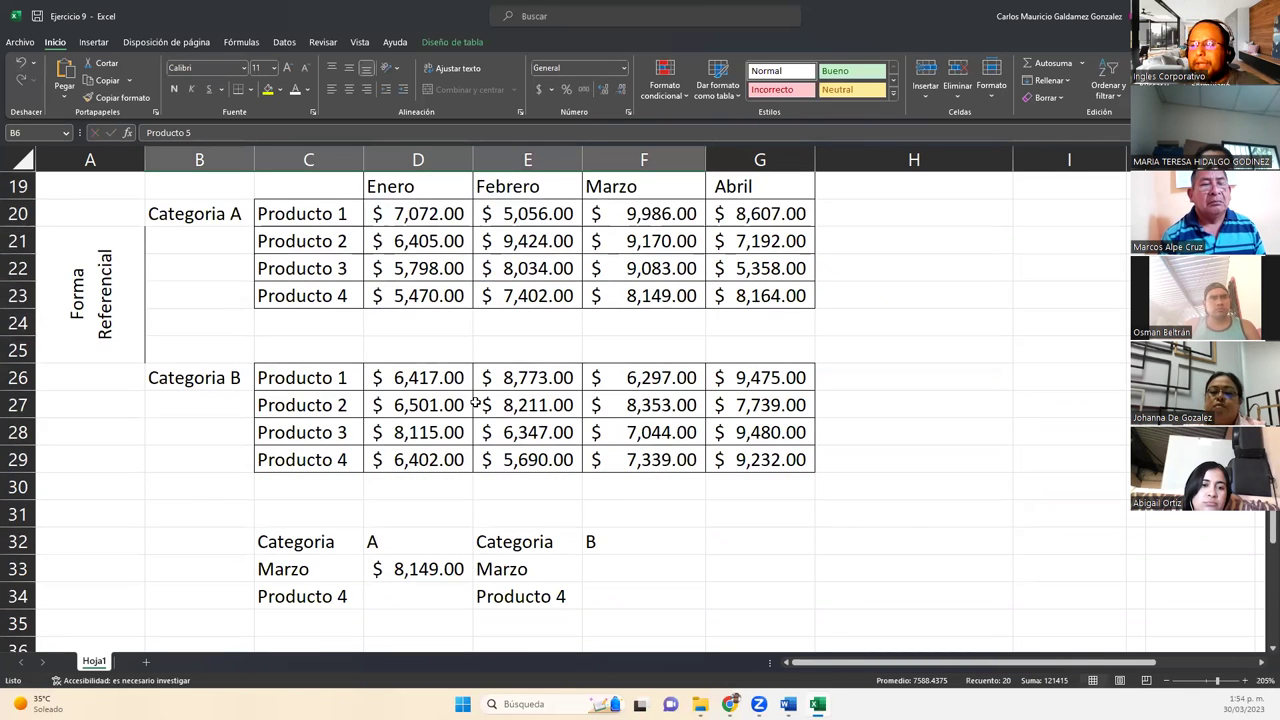
click(199, 220)
click(210, 372)
click(203, 215)
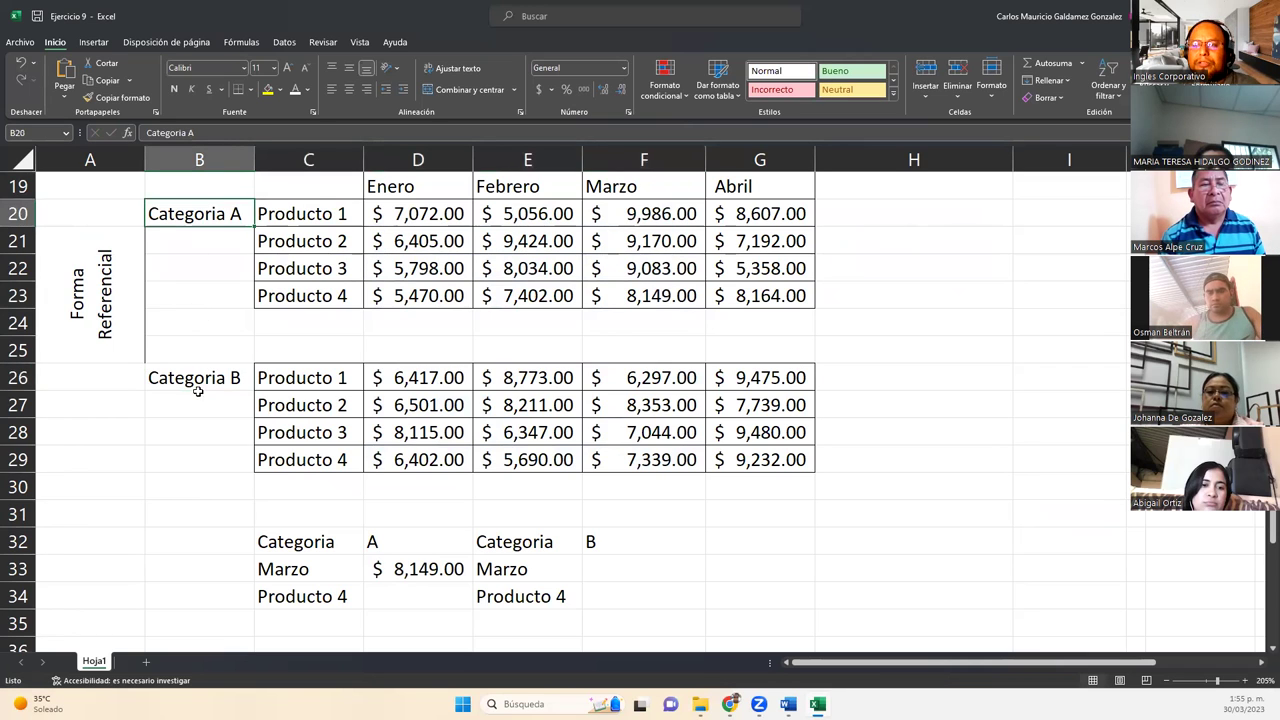
click(198, 391)
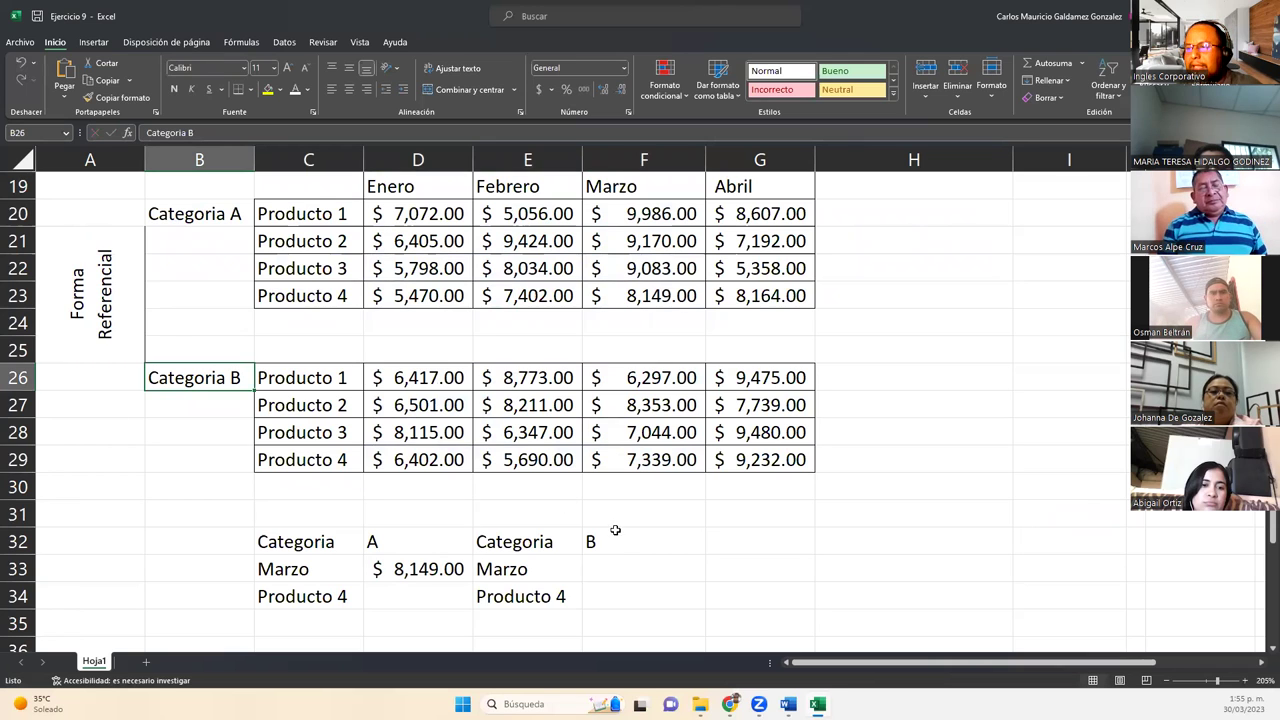
Step: Copy the full INDICE formula text from D33 and paste it into F33 for the Categoria B lookup
click(621, 563)
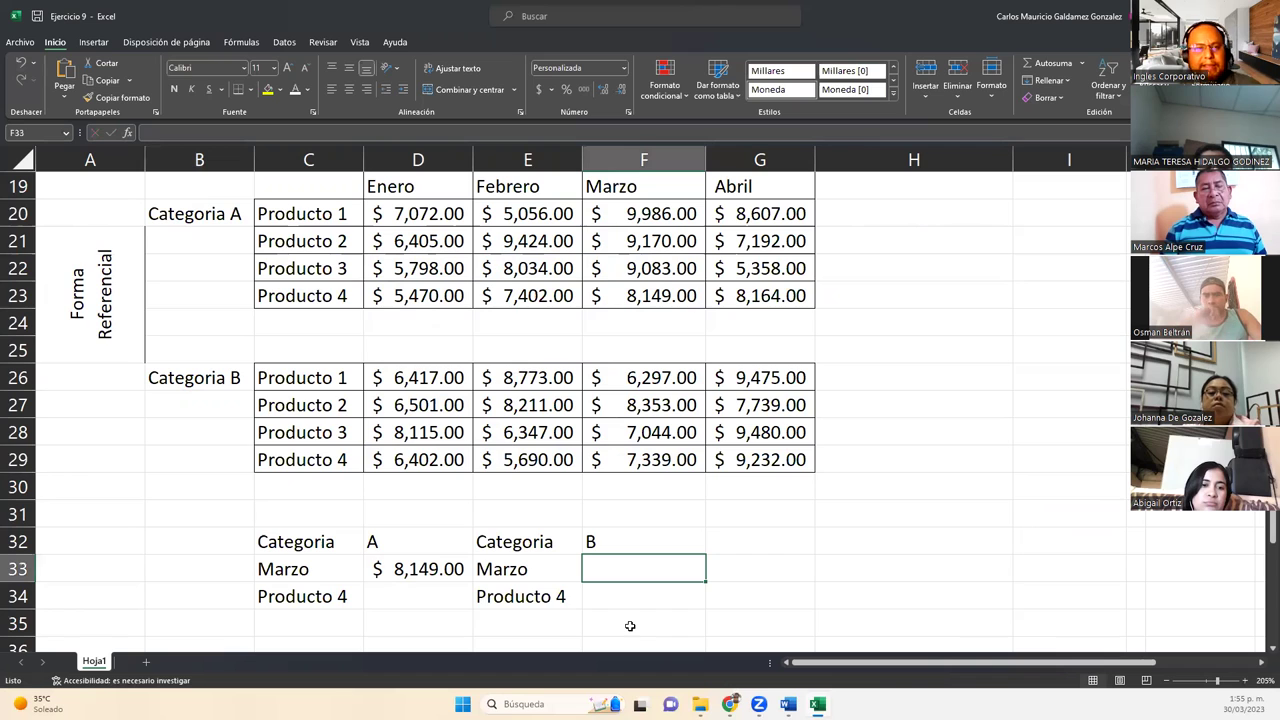
click(401, 575)
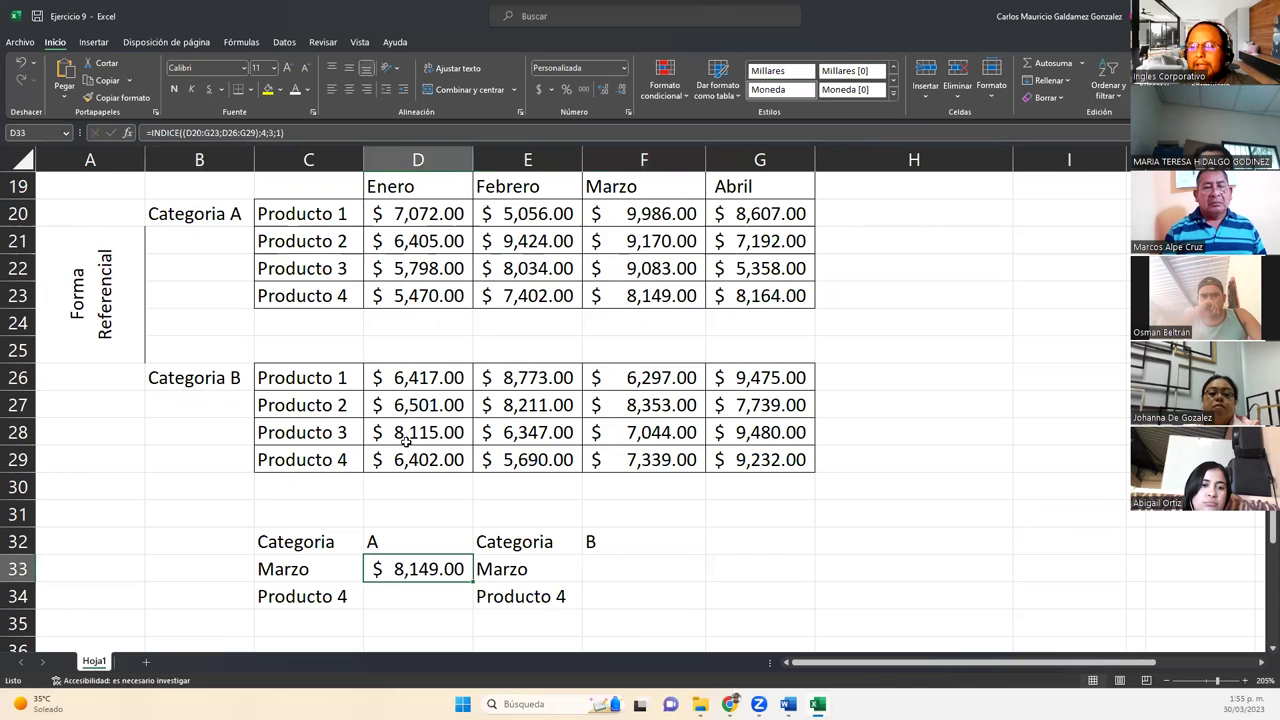
click(143, 132)
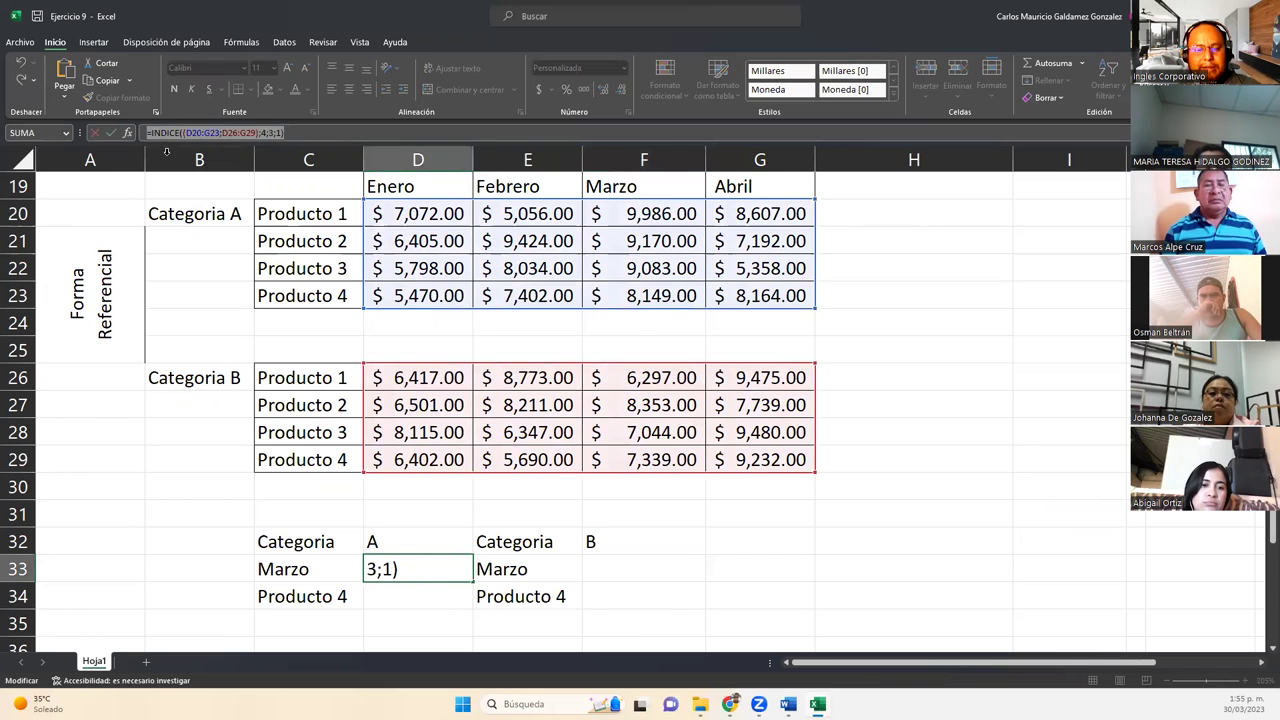
click(607, 581)
key(Escape)
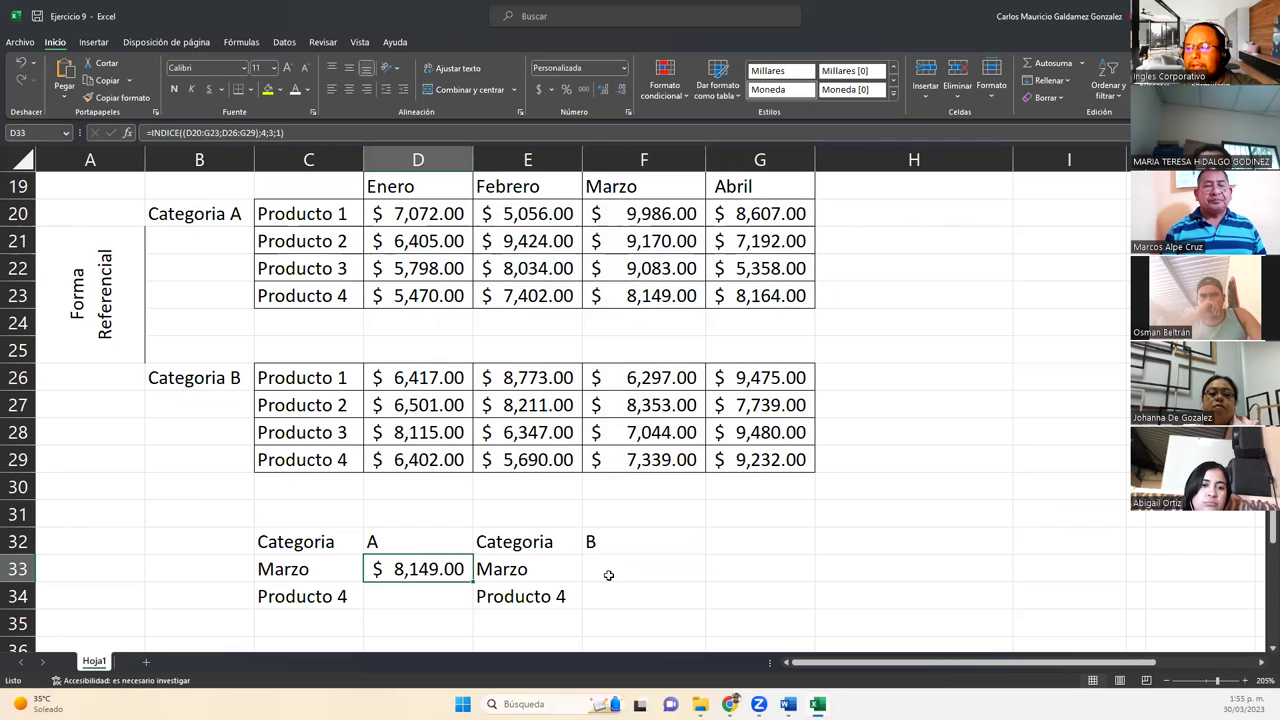
double_click(607, 572)
text(=INDICE((D20:G23;D26:G29);4;3;1))
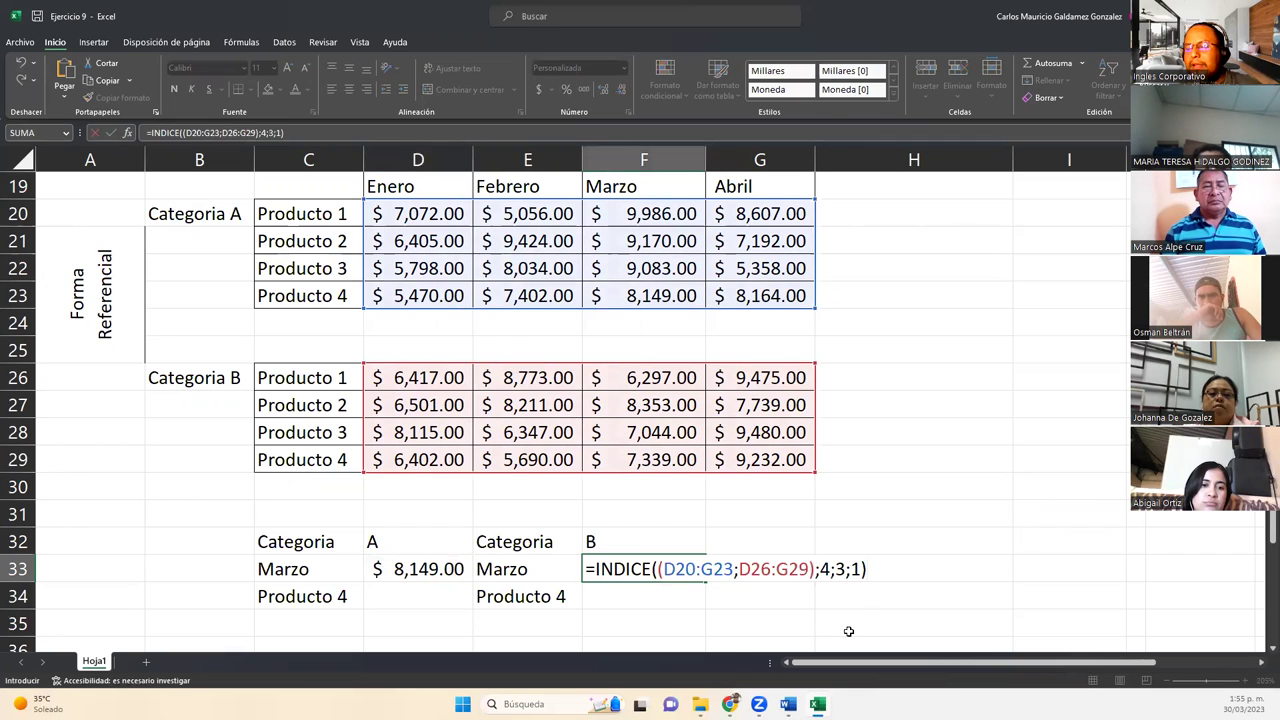
Step: Set the area number in F33's INDICE formula to 2 and check the result against Marzo, Producto 4 in Categoria B
double_click(857, 569)
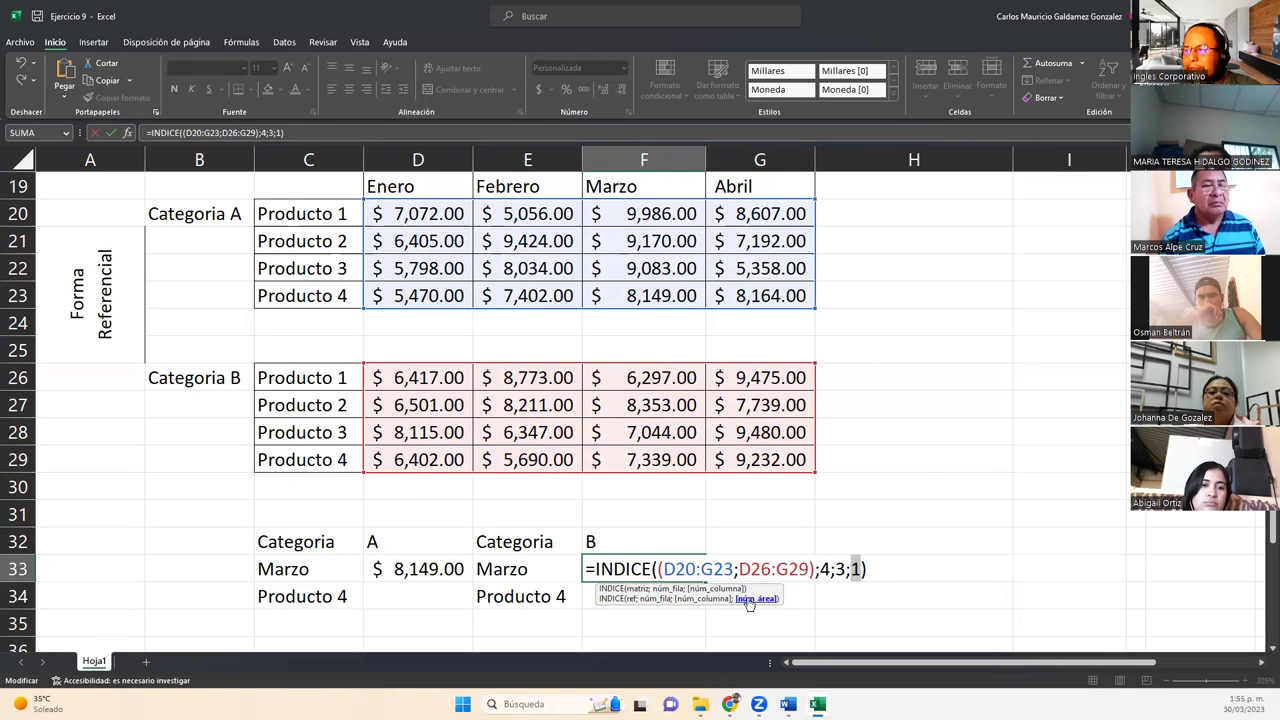
text(2)
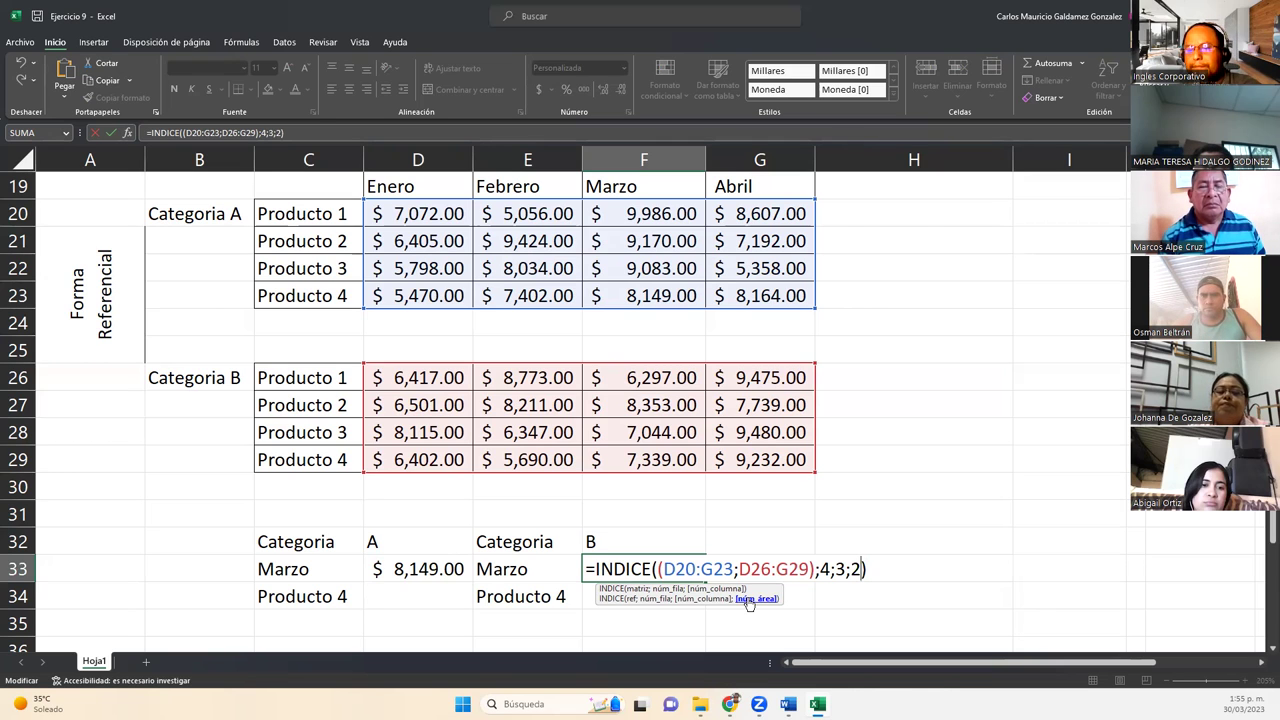
key(Return)
click(655, 460)
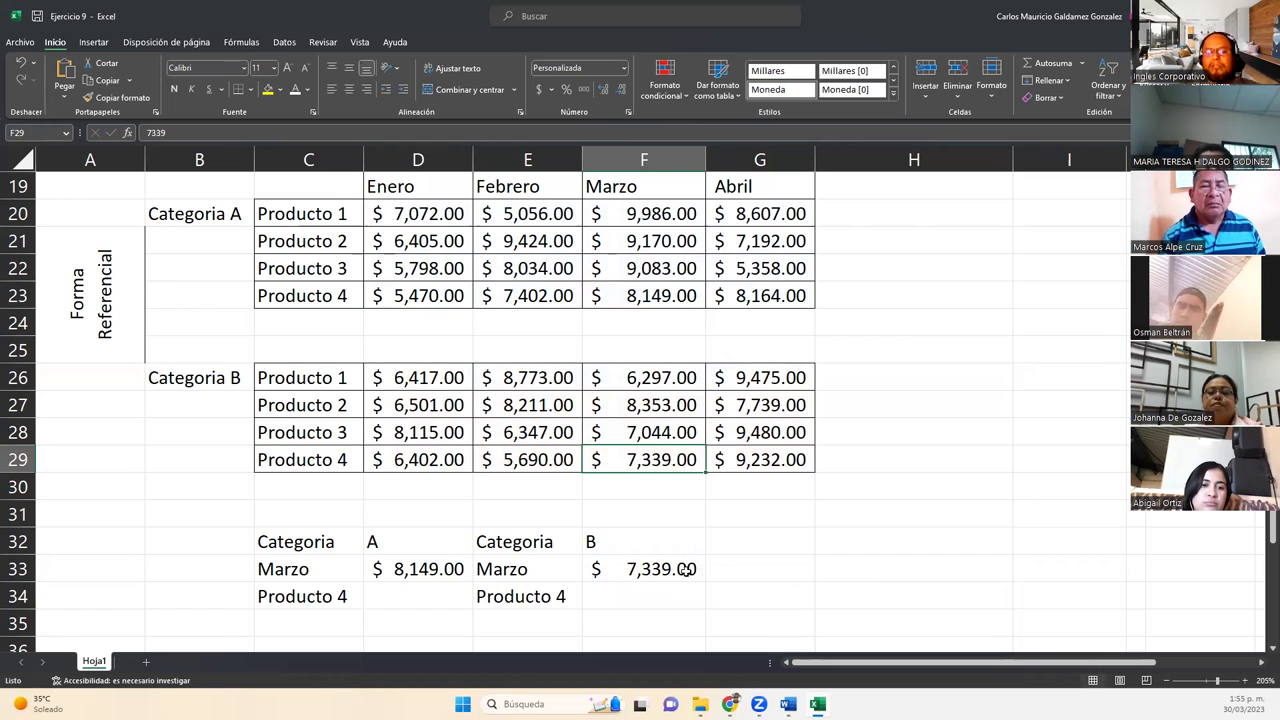
double_click(645, 566)
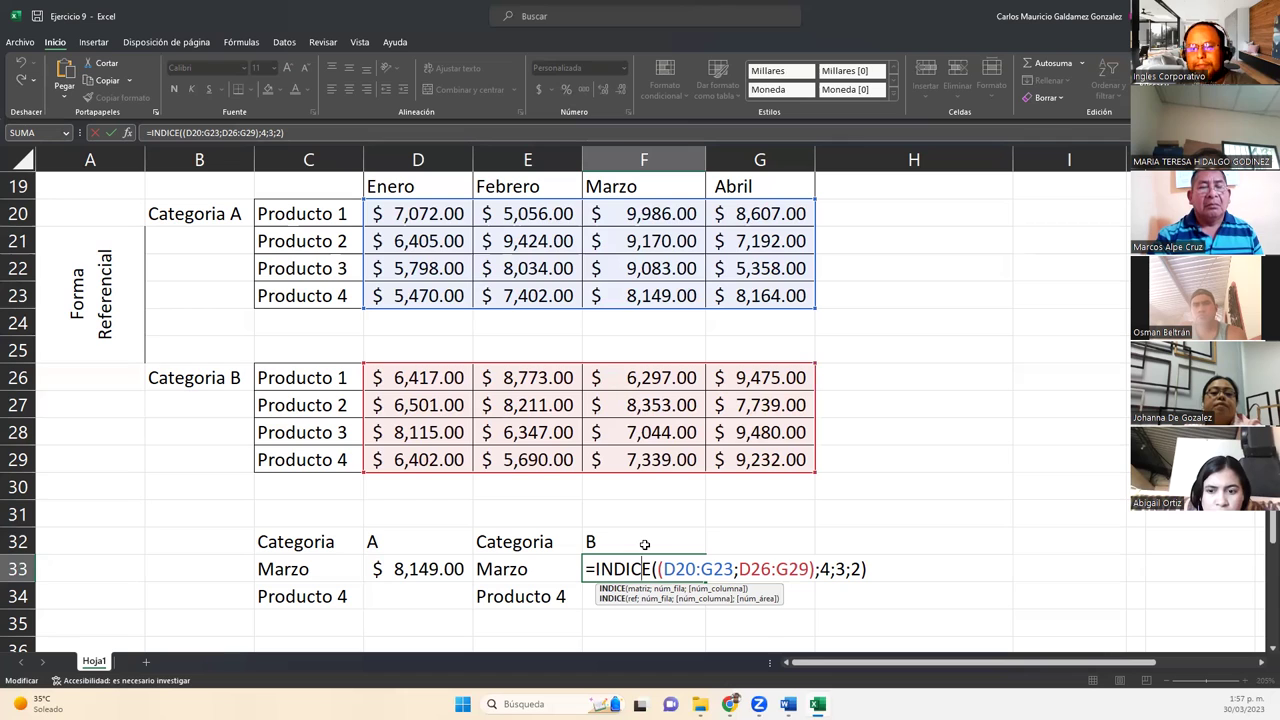
key(Return)
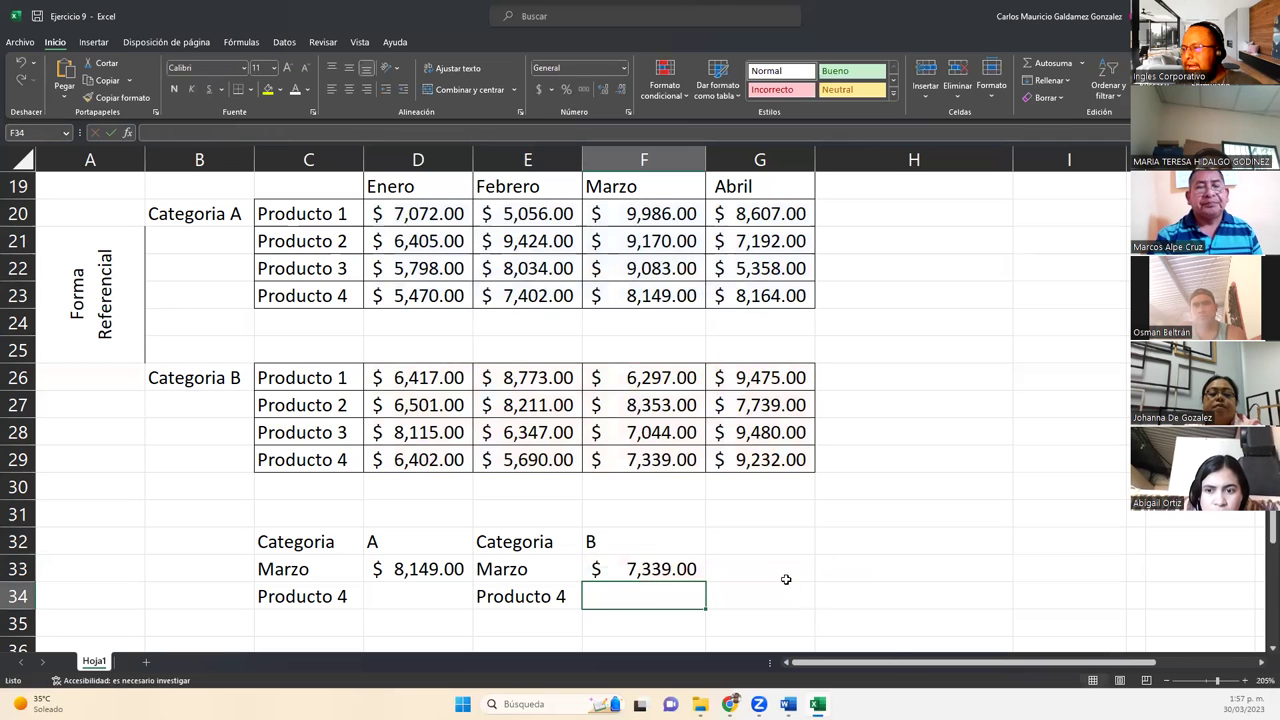
Step: Capture a screen snip covering the Categoria A and B tables together with the practice lookups beside them
scroll(682, 505, down, 3)
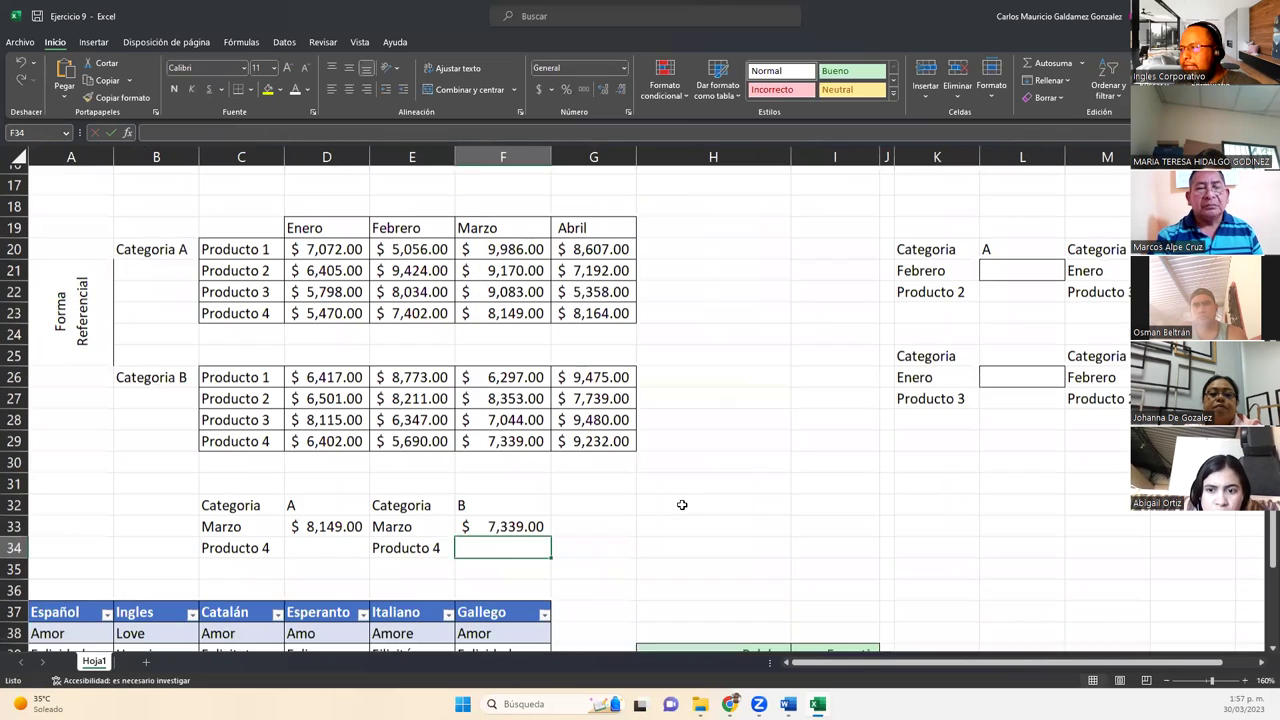
click(1261, 663)
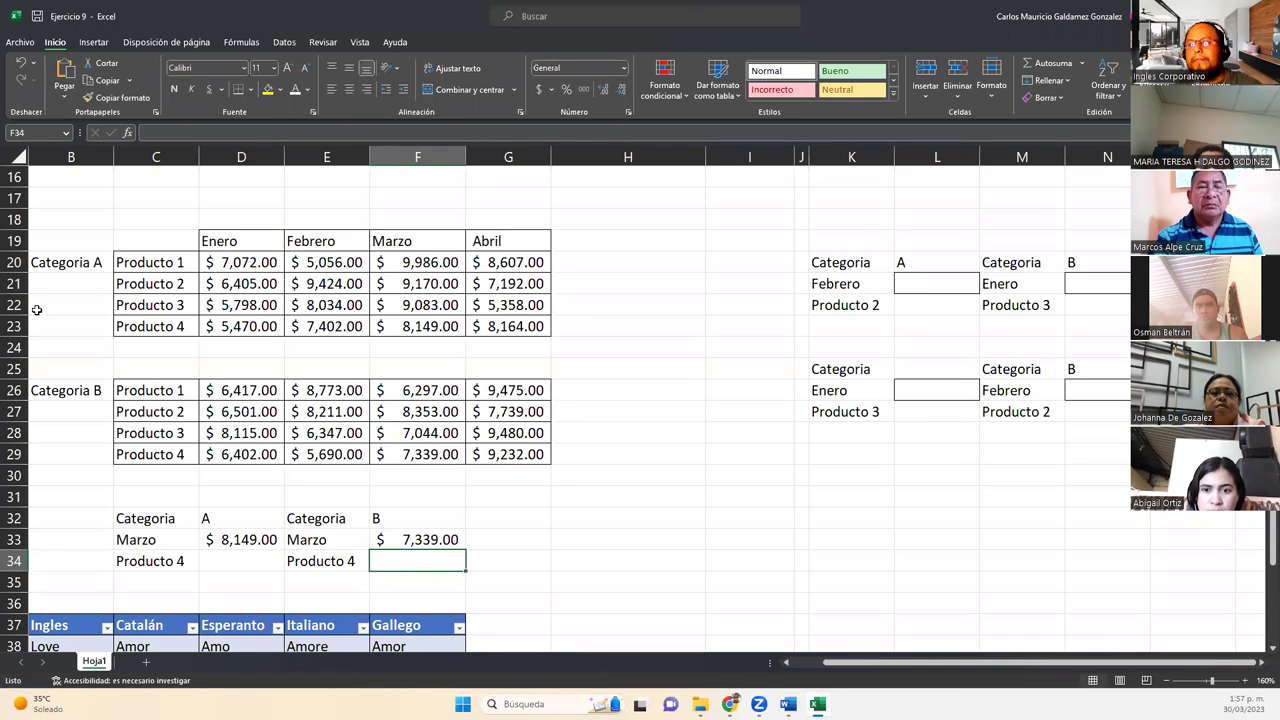
key(super+shift+s)
drag(2, 208, 1194, 584)
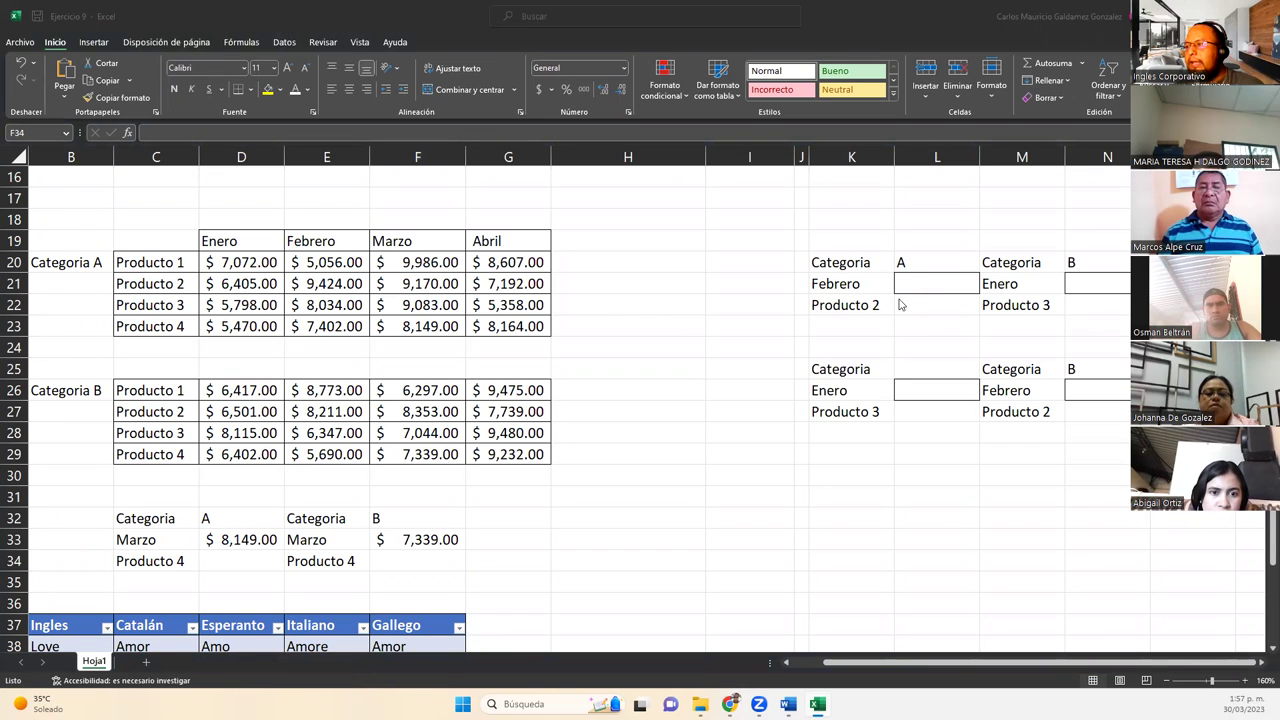
Step: Enter A as the category in L25 for the Enero, Producto 3 exercise and review the practice lookups
click(918, 368)
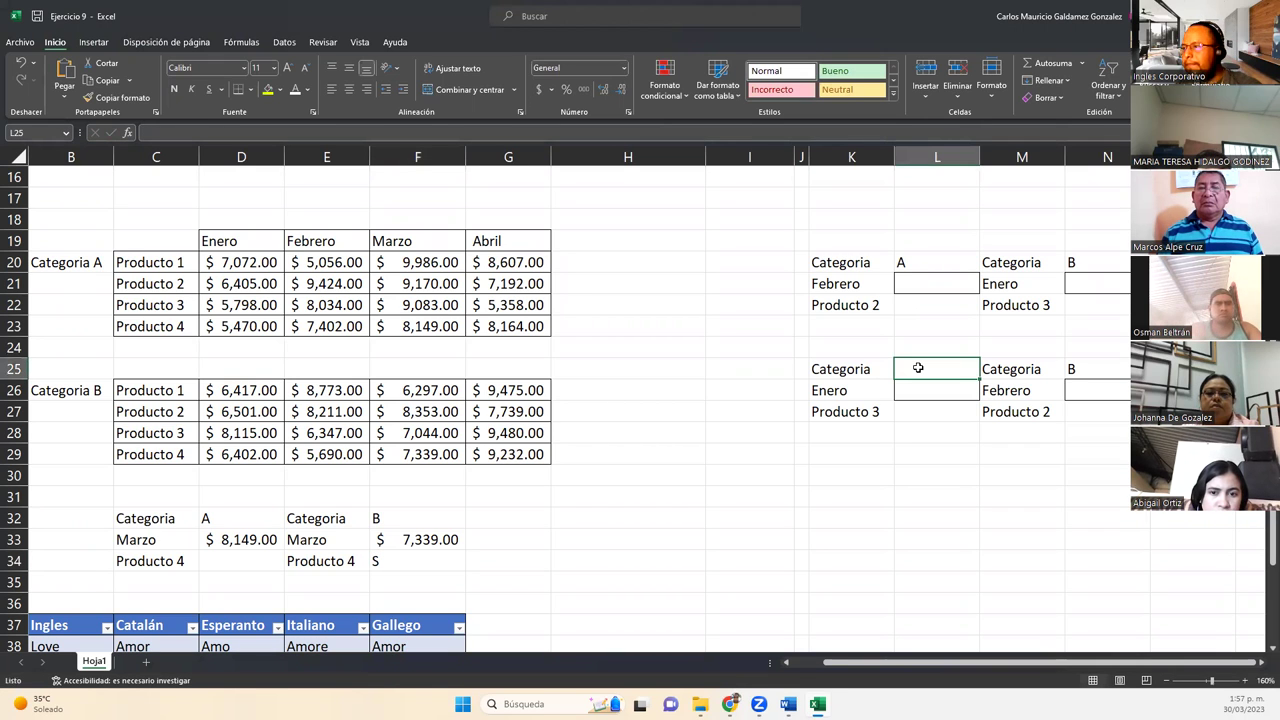
text(A)
key(Return)
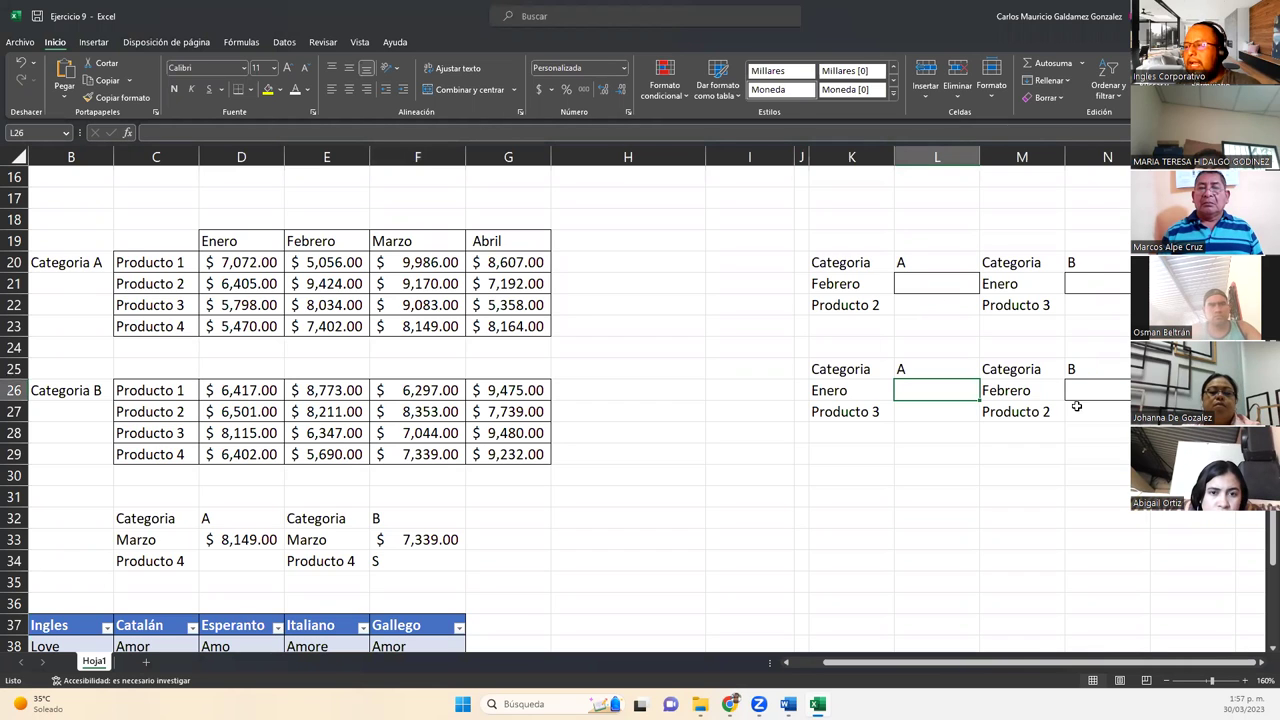
click(850, 290)
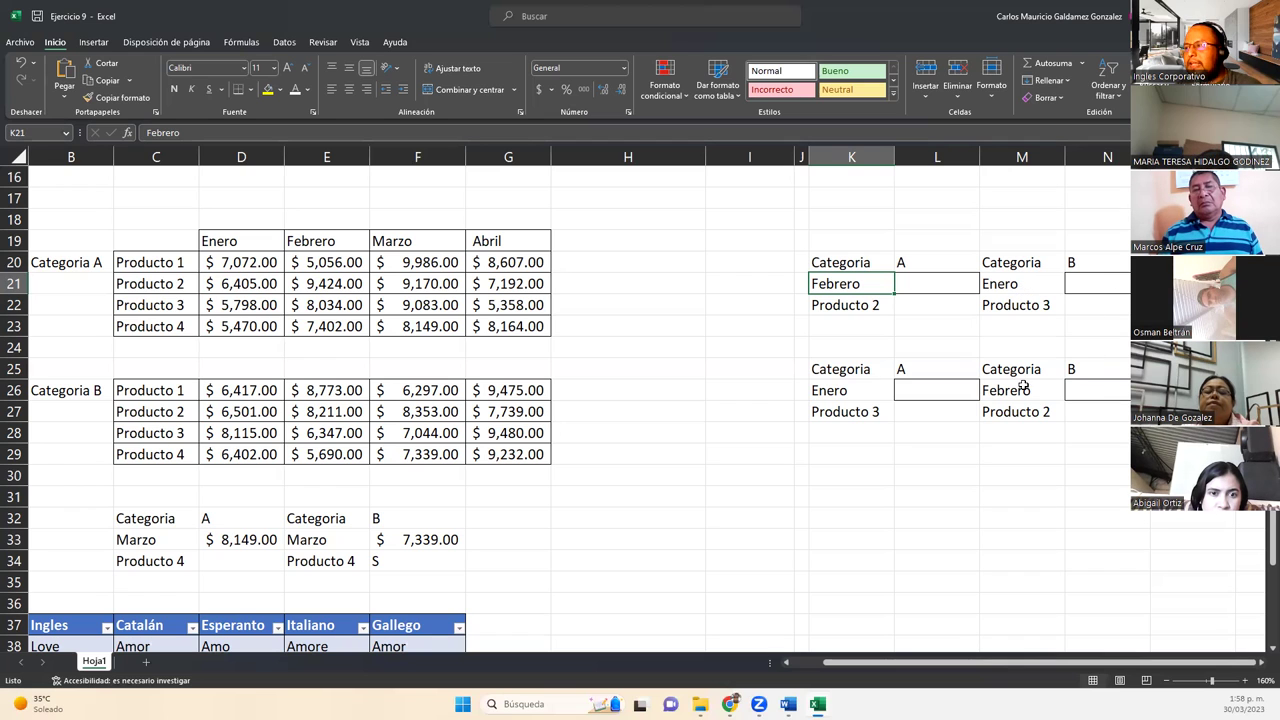
click(1072, 412)
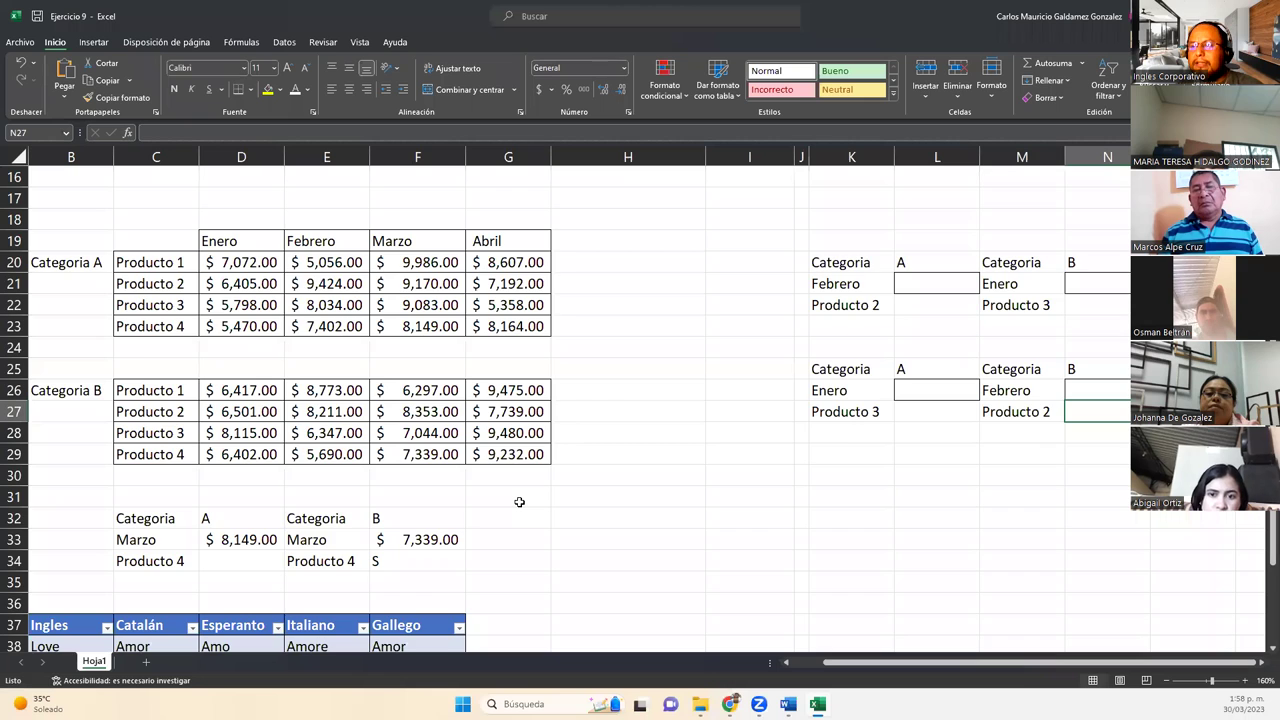
Step: Examine the translation table's language headers from Español through Gallego
scroll(519, 502, up, 2)
scroll(518, 500, down, 1)
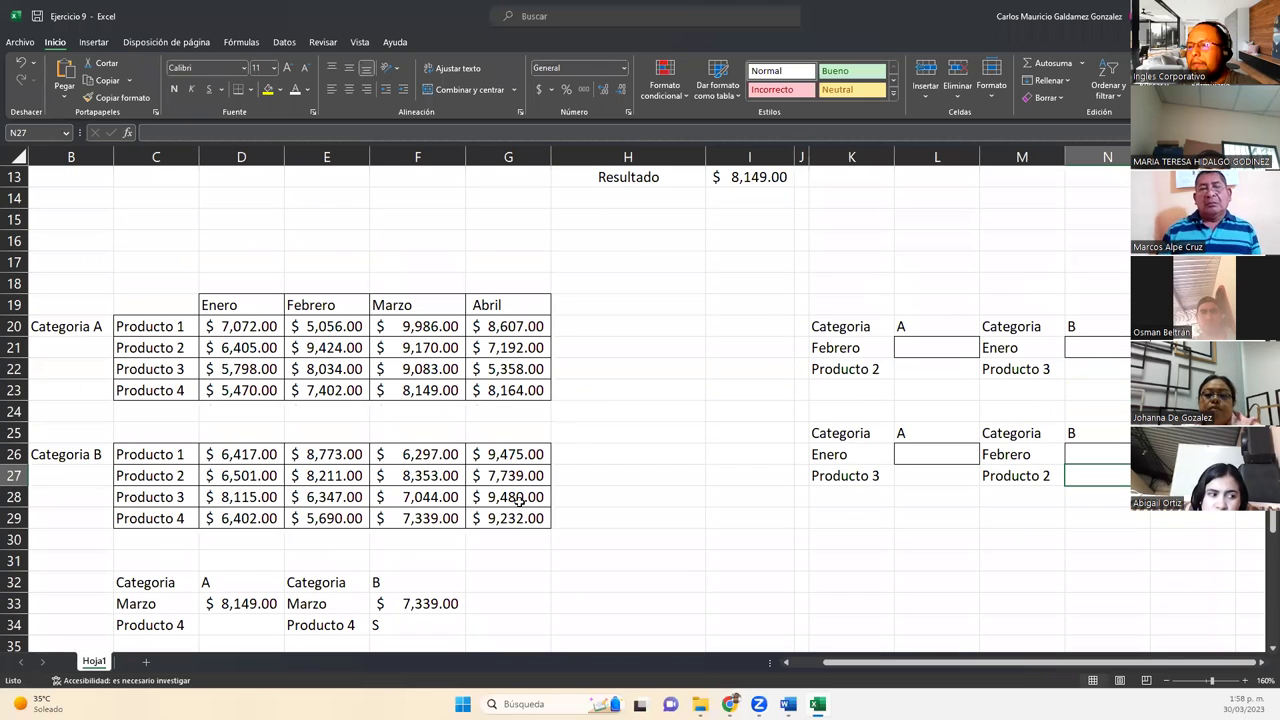
scroll(519, 502, down, 6)
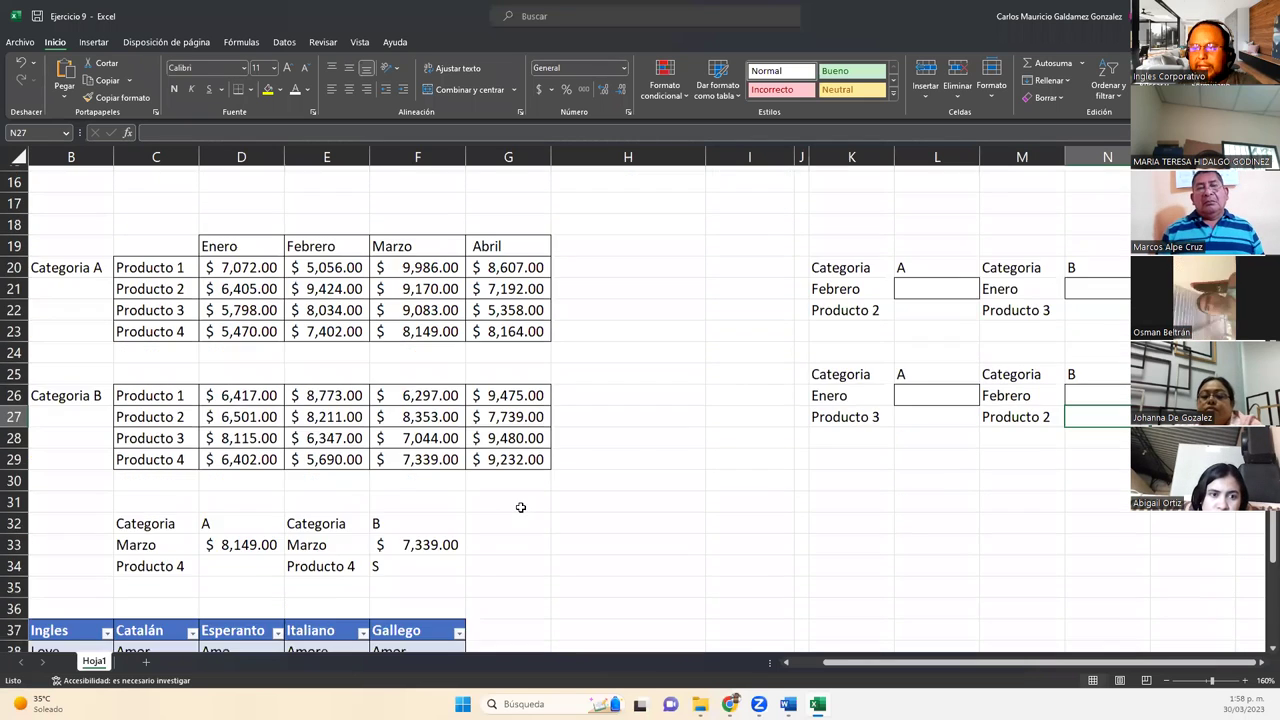
scroll(547, 514, down, 1)
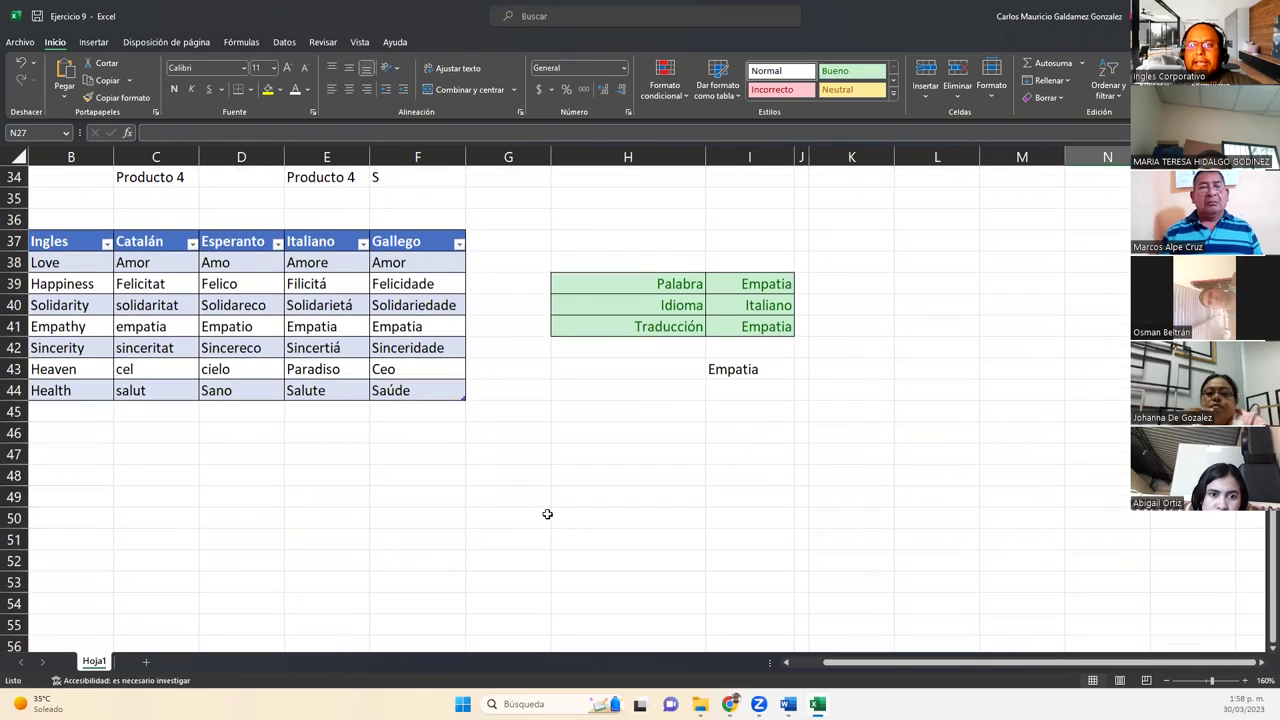
scroll(547, 514, down, 1)
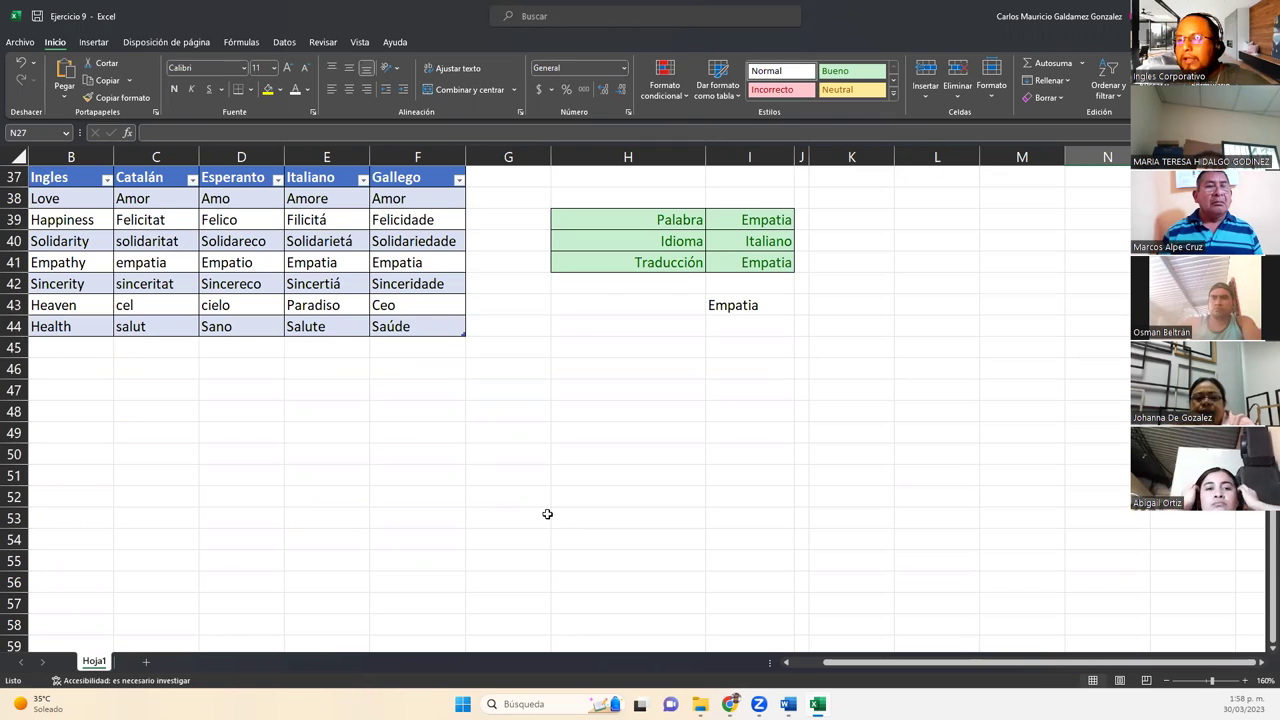
click(58, 194)
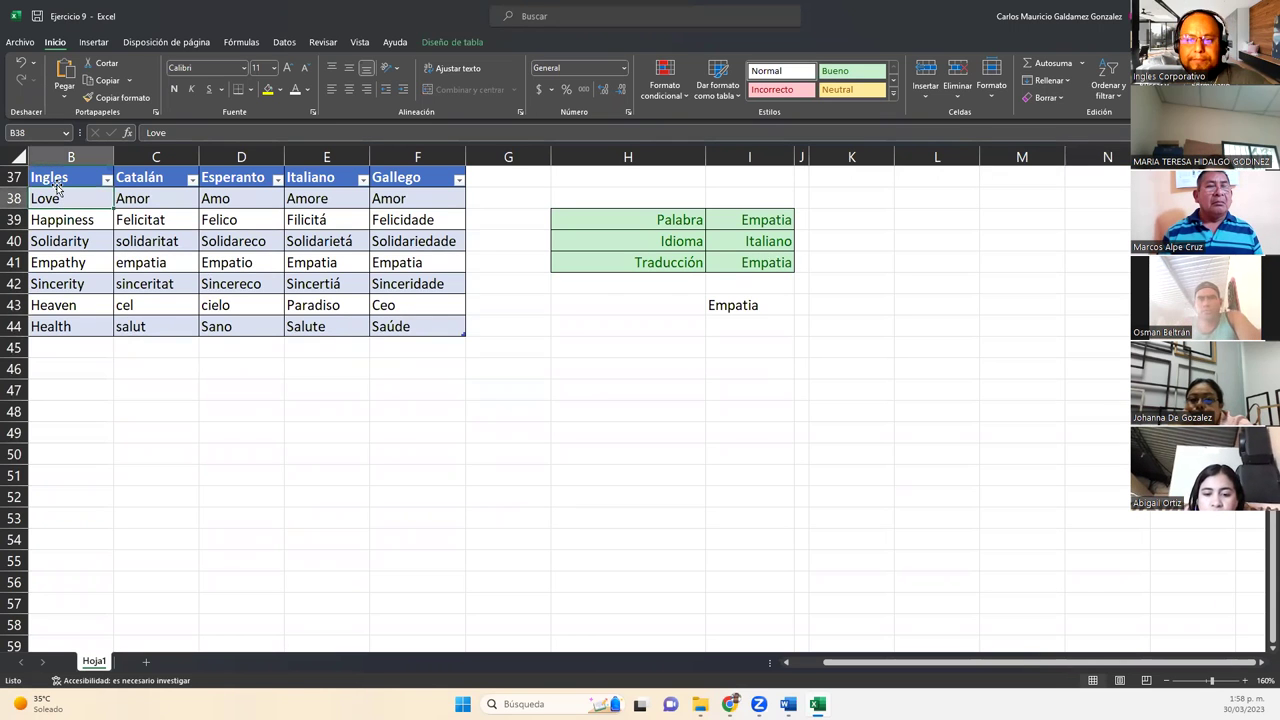
click(55, 176)
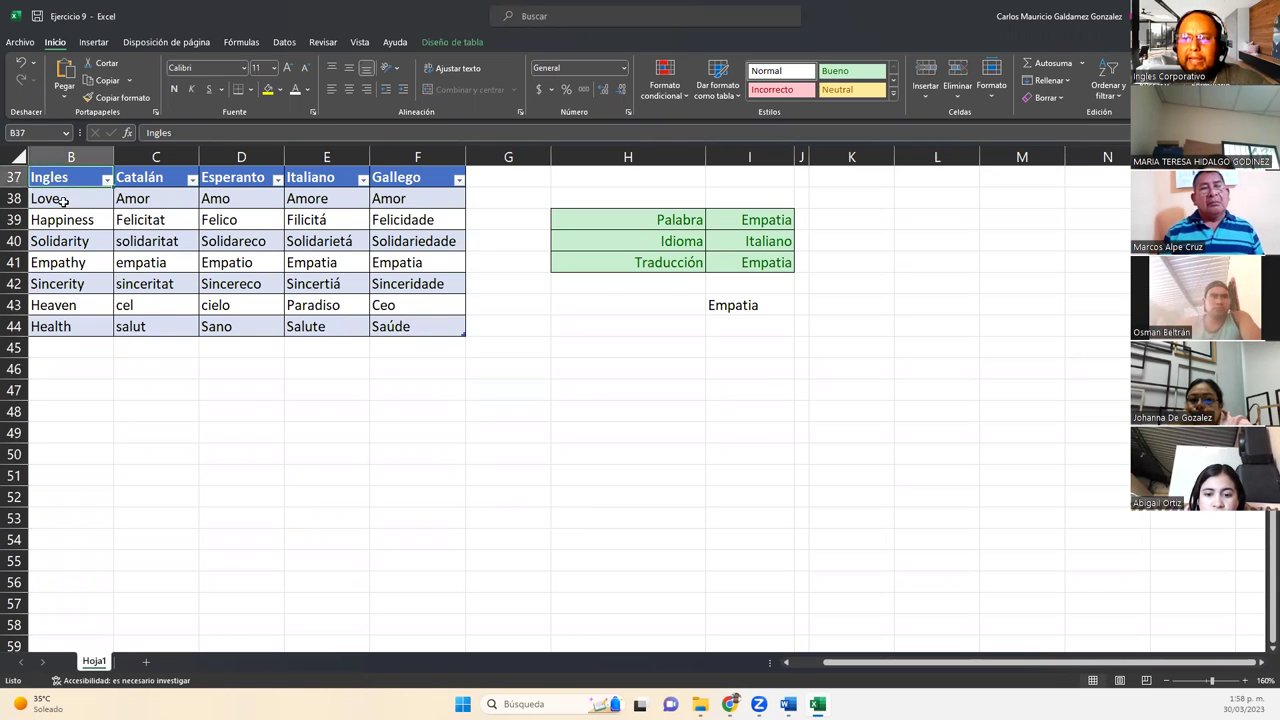
click(802, 664)
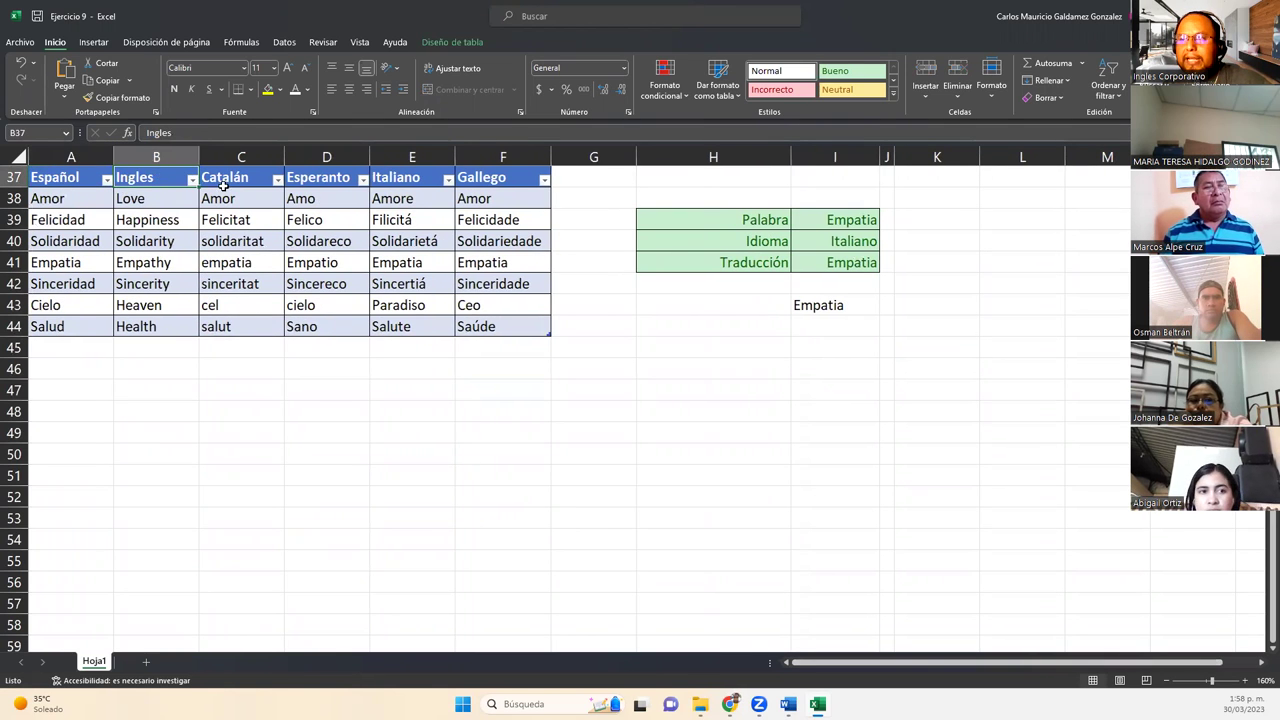
click(417, 181)
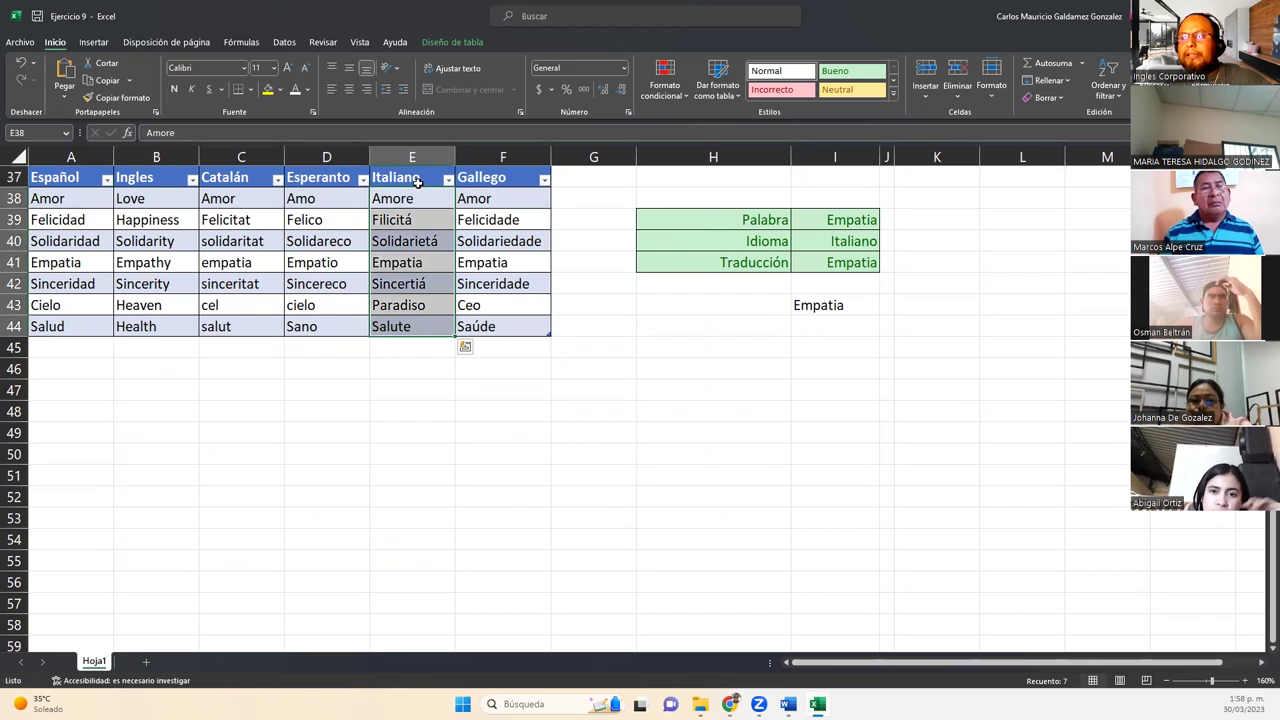
click(461, 176)
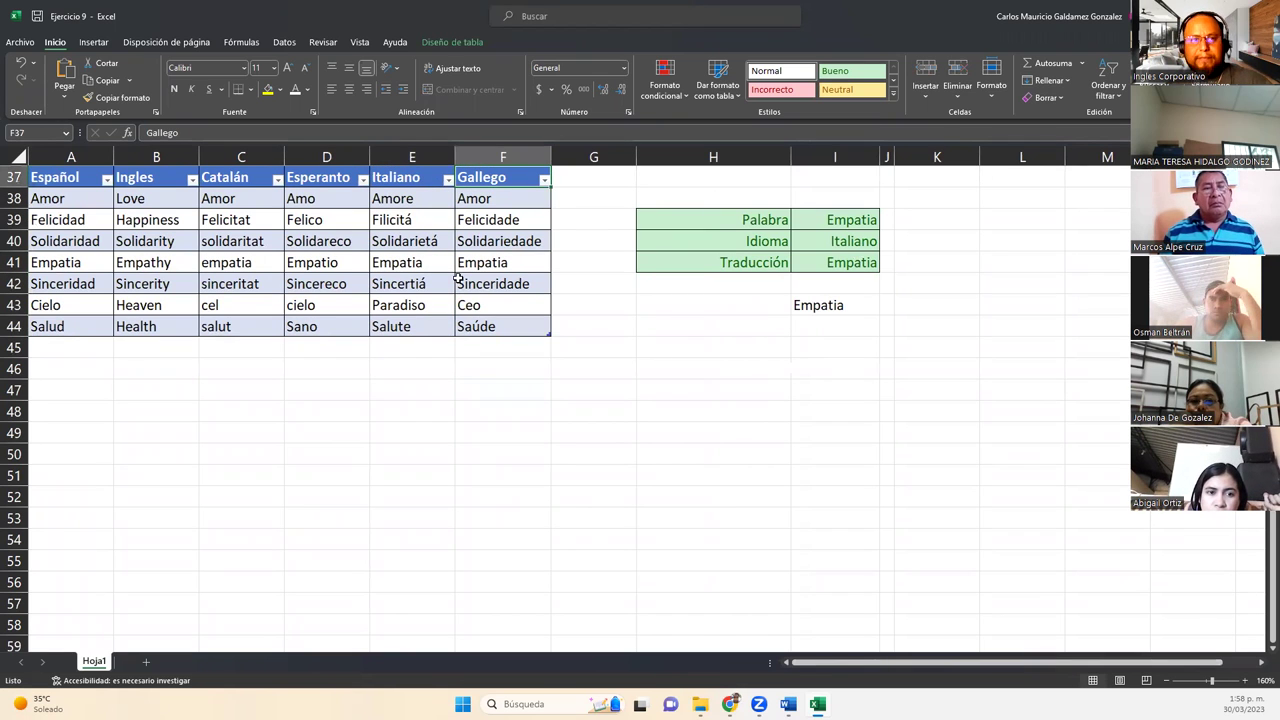
Step: Examine the Spanish words in A38:A44 and their translations in B38:F44
drag(65, 198, 61, 317)
drag(138, 204, 490, 320)
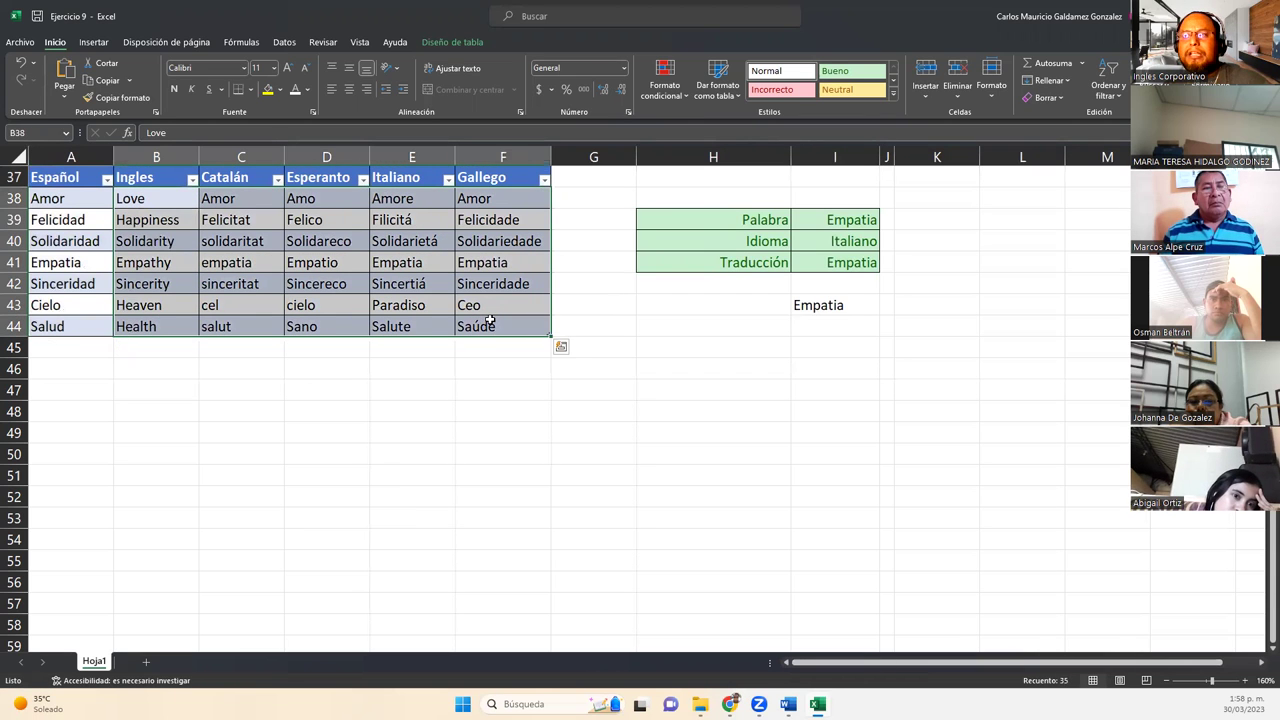
click(490, 322)
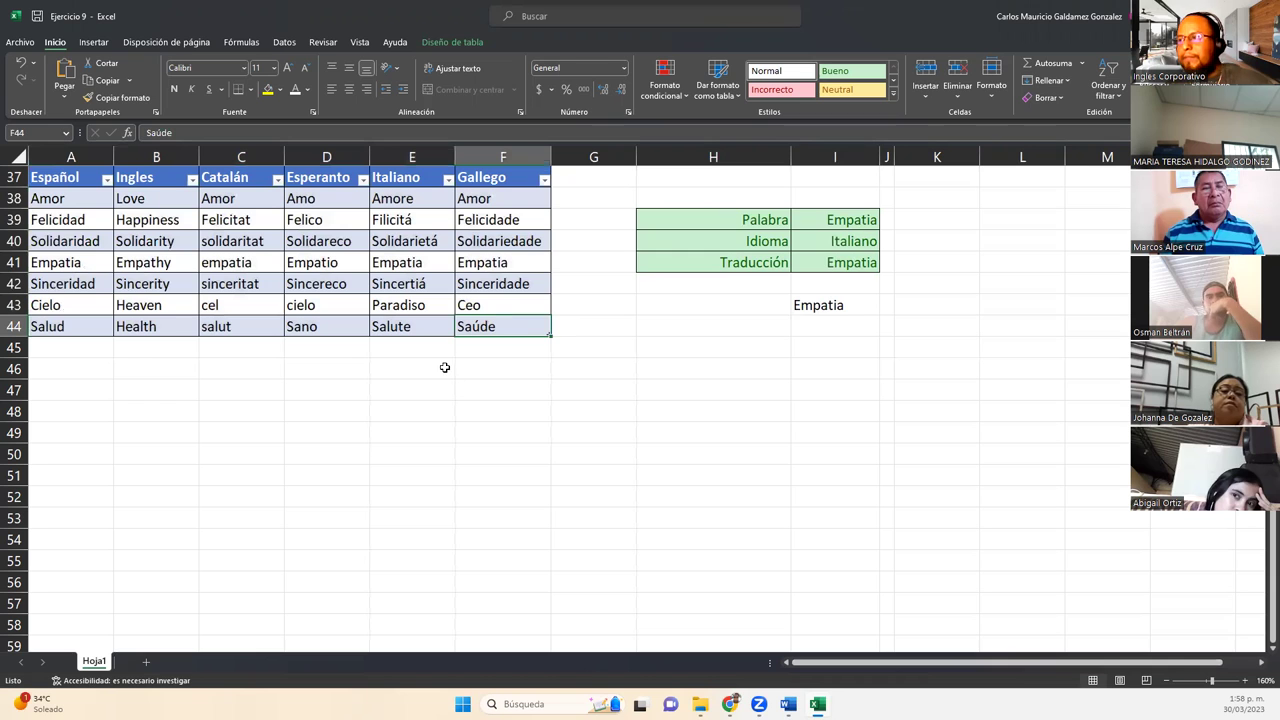
Step: Choose Amor as the Palabra in I39 and try Catalán and Gallego as the Idioma in I40
click(830, 218)
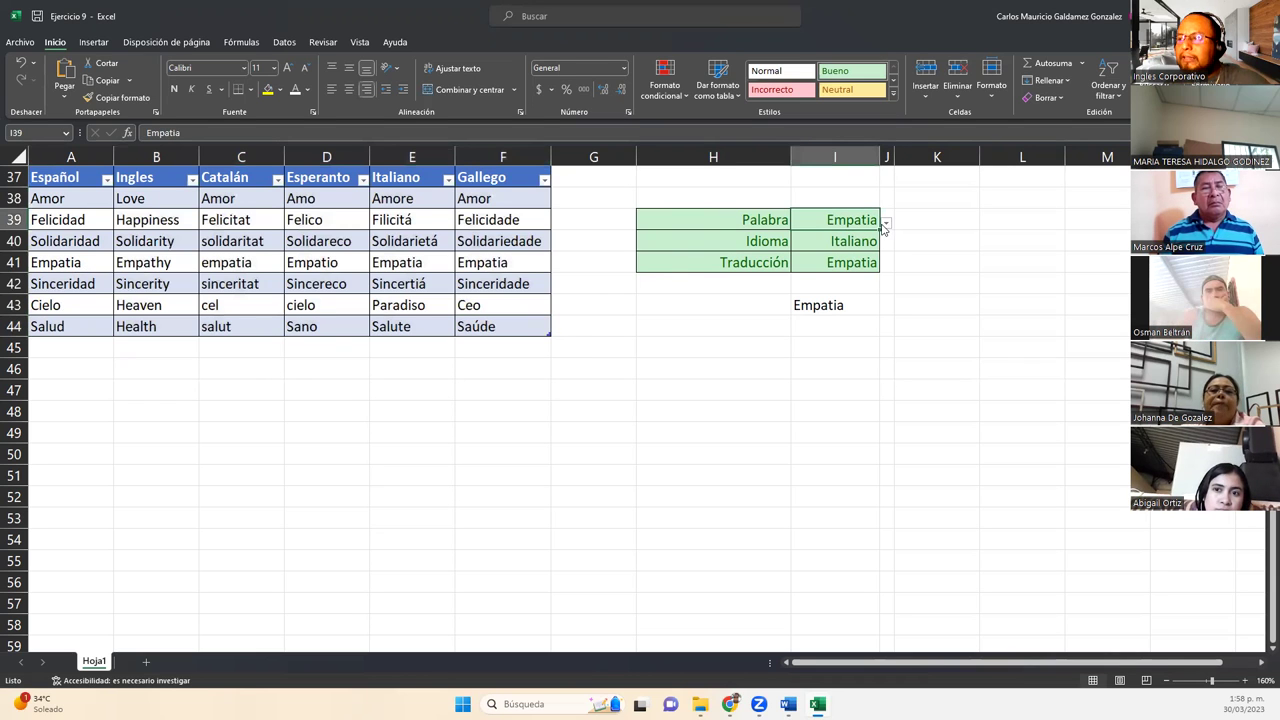
click(885, 228)
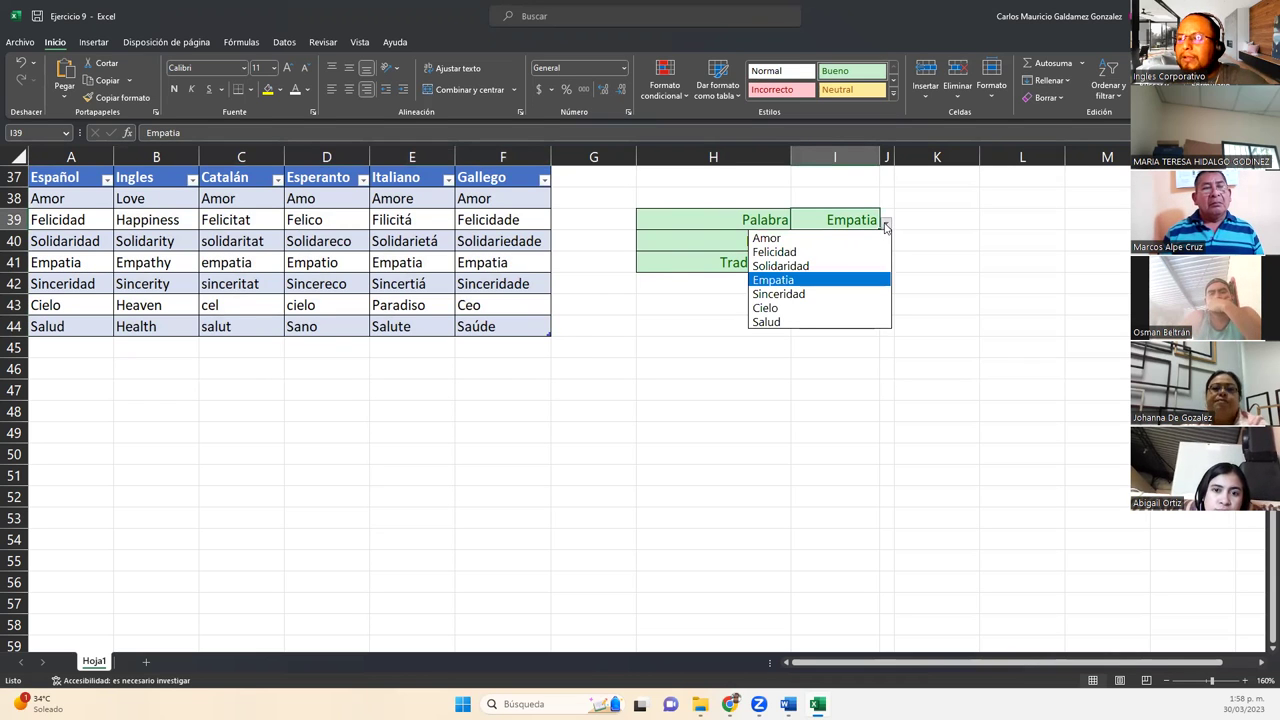
click(842, 238)
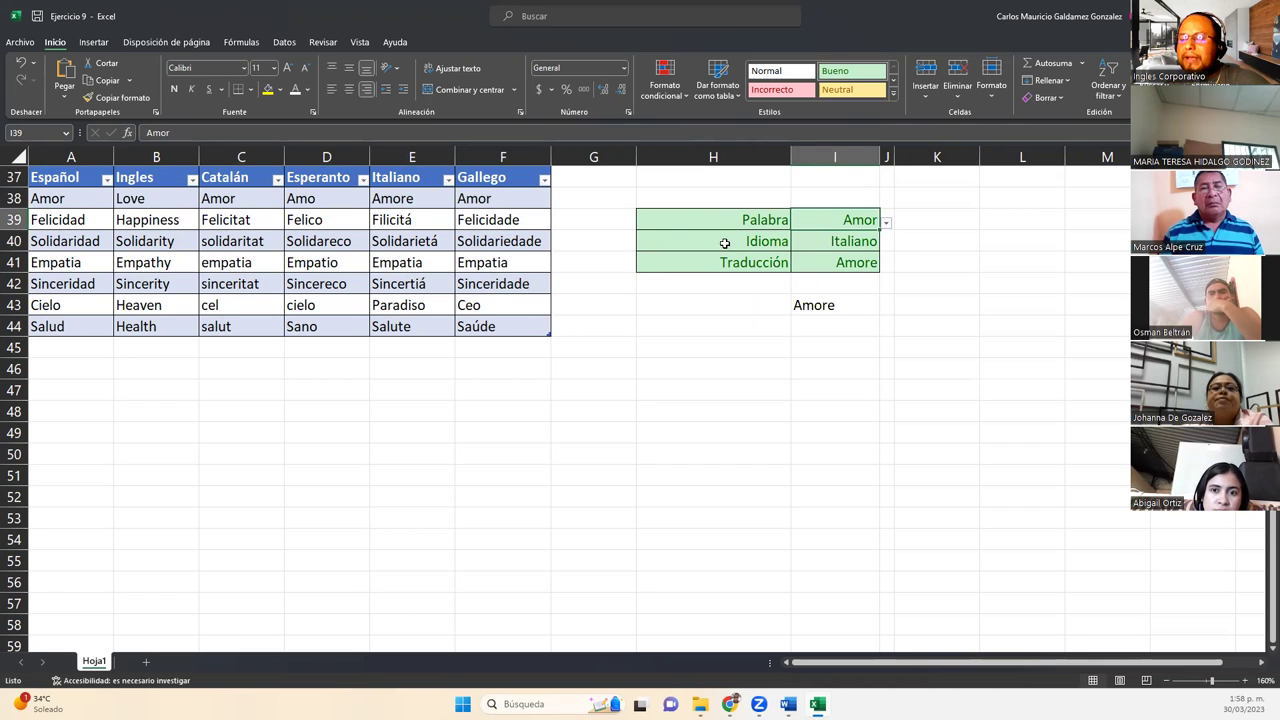
click(854, 241)
click(886, 244)
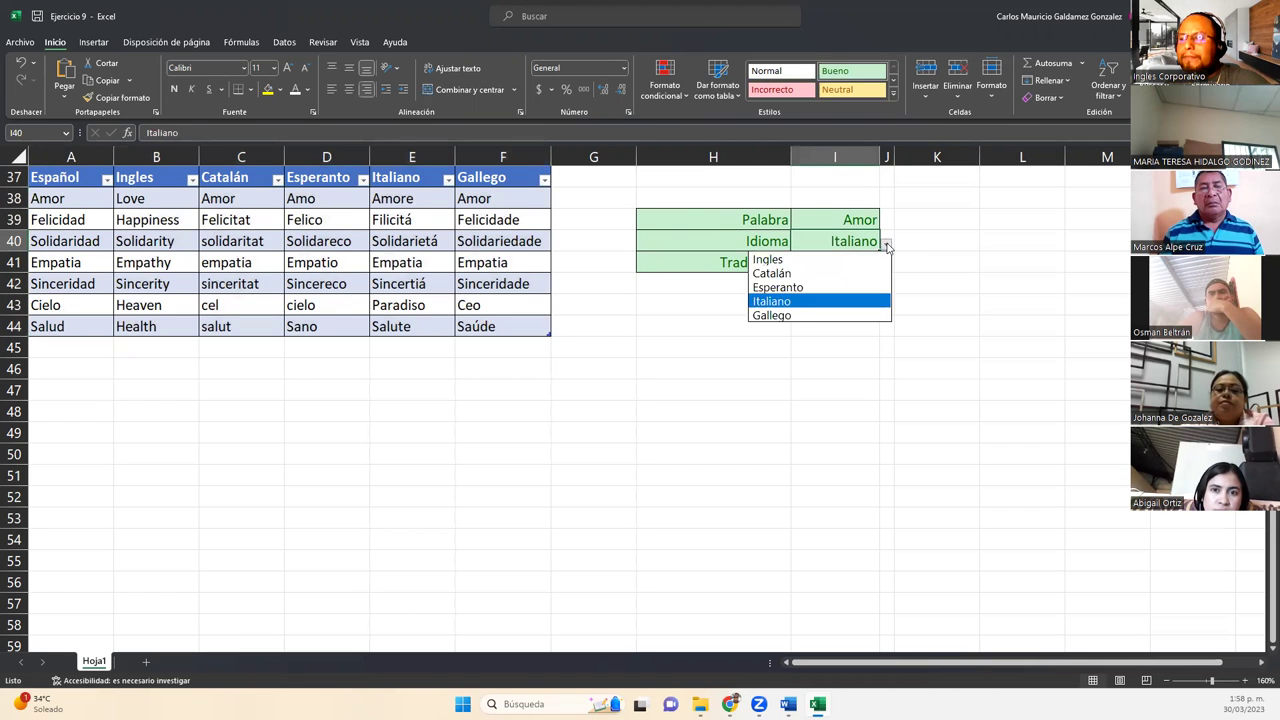
click(841, 274)
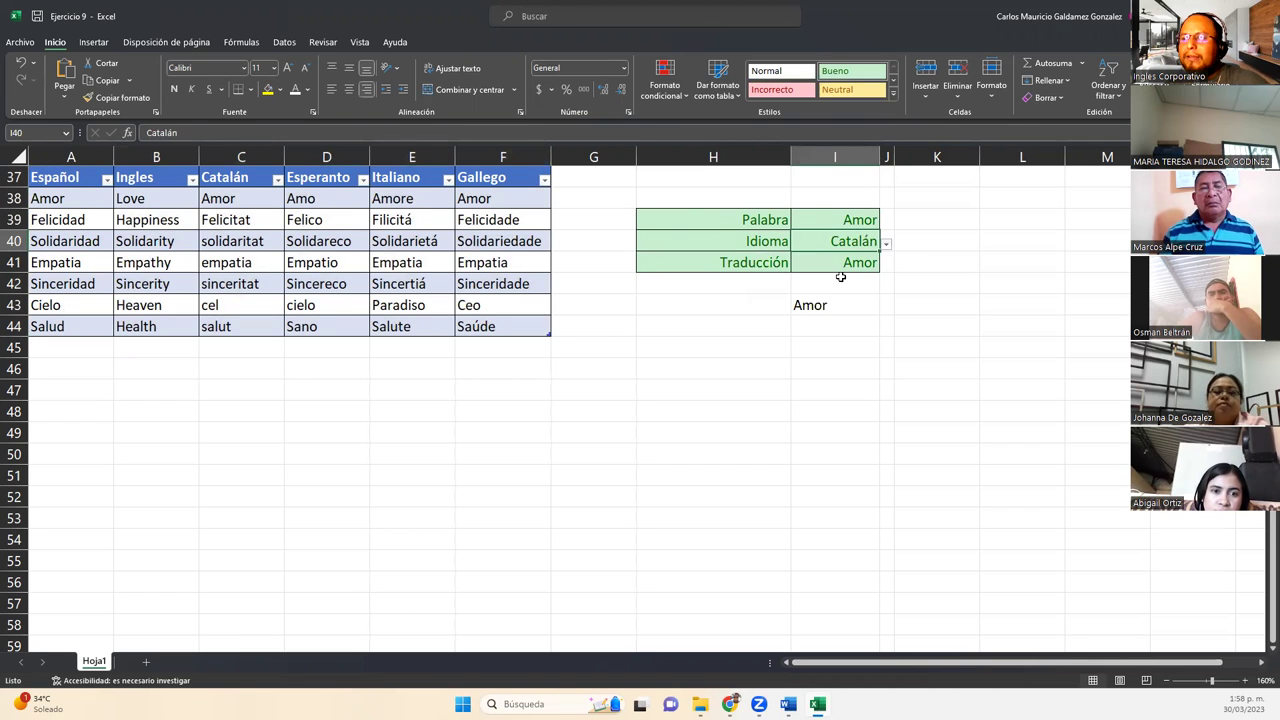
click(886, 244)
click(840, 314)
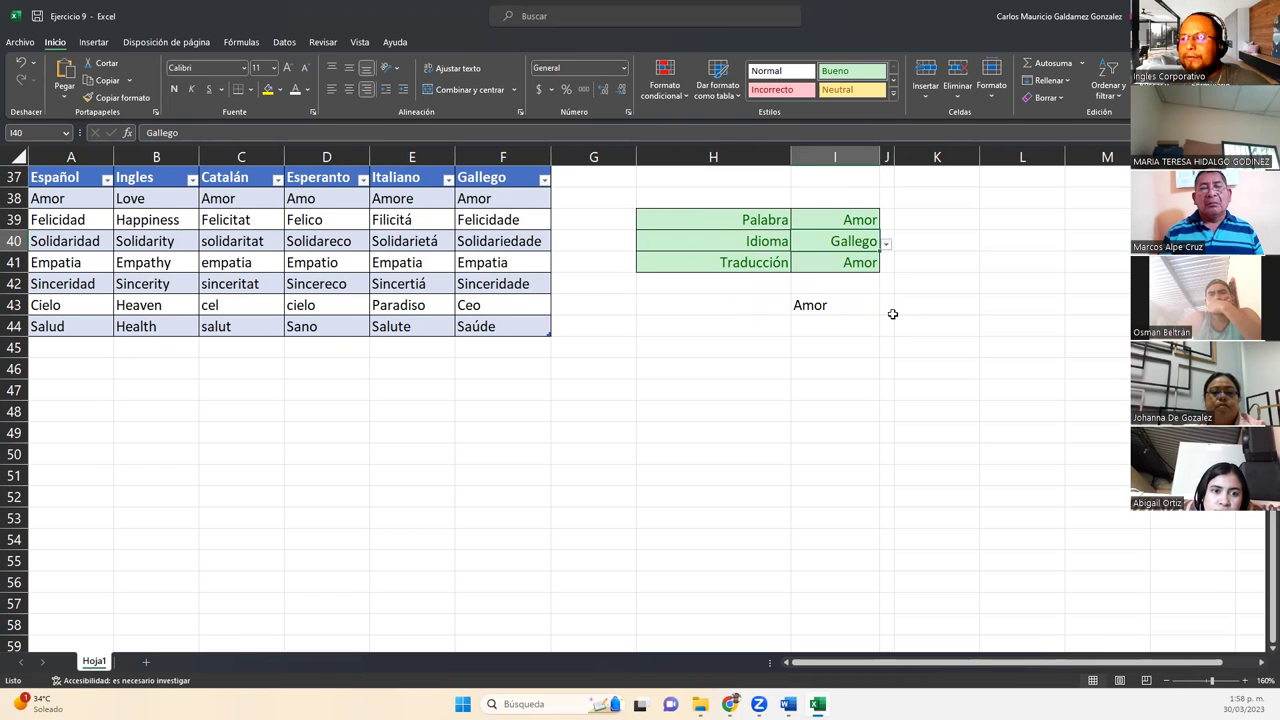
Step: Choose Empatia as the Palabra in I39 and Ingles as the Idioma in I40
click(852, 221)
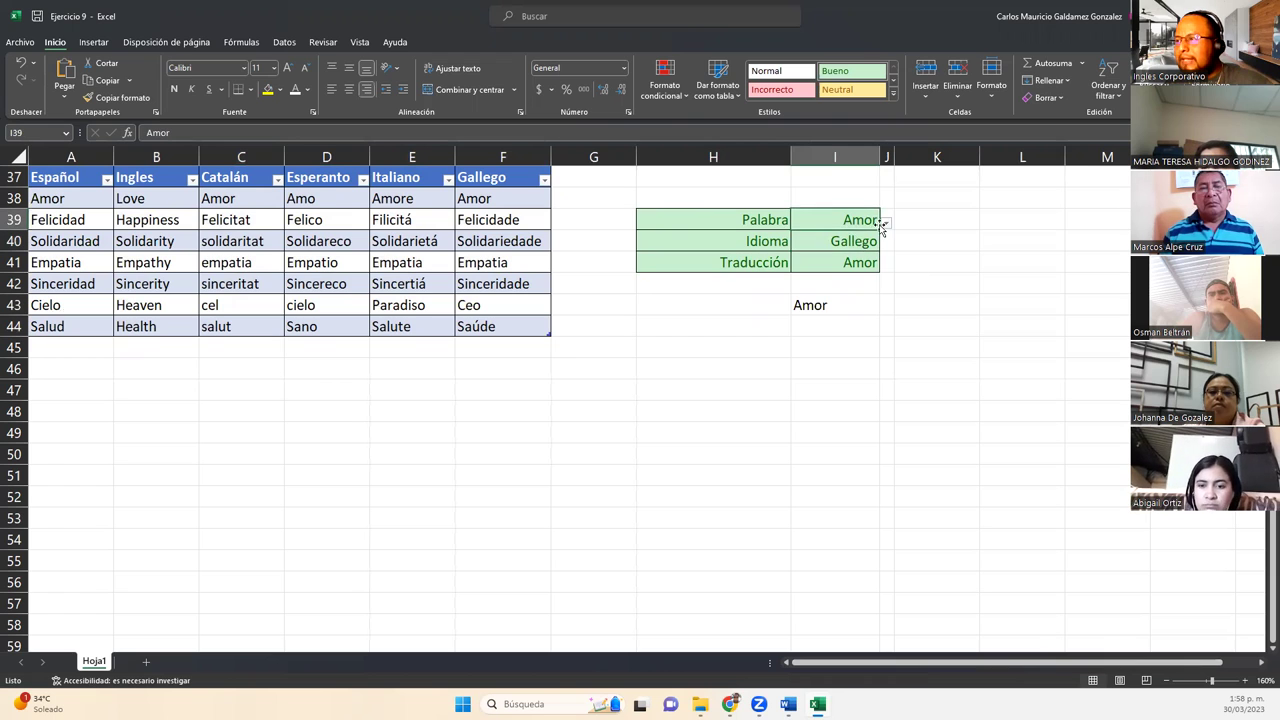
click(884, 223)
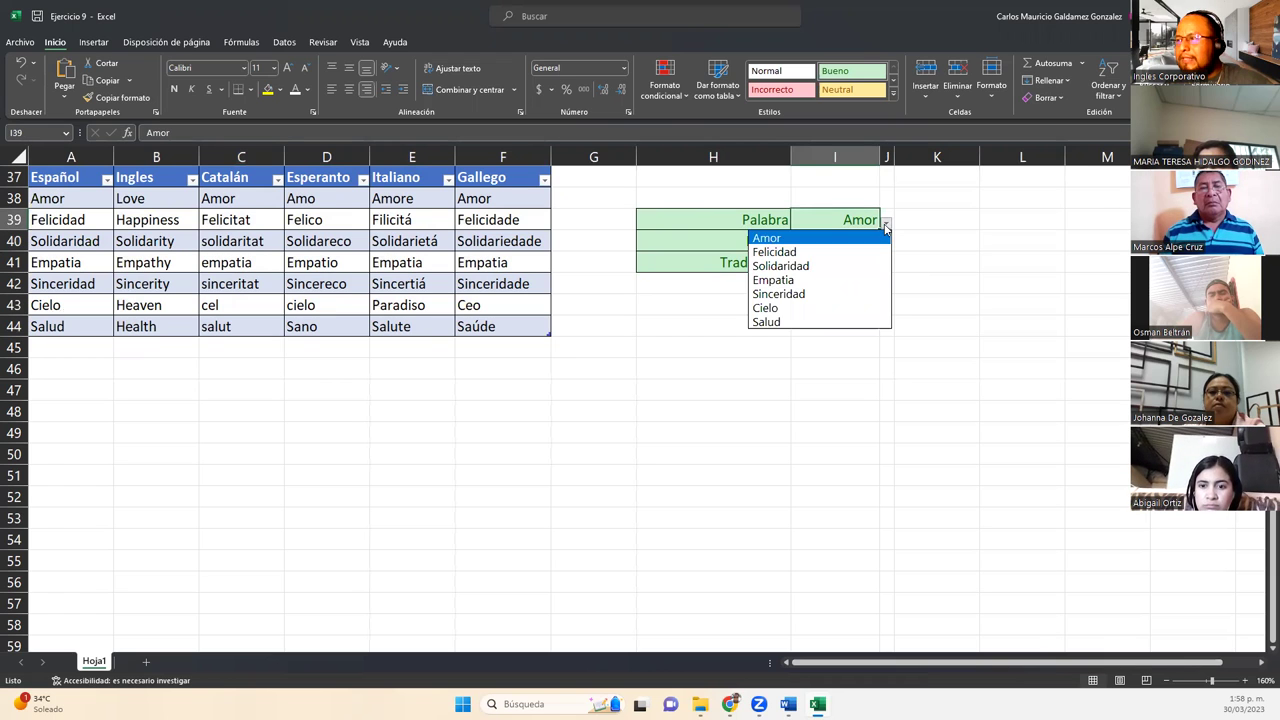
click(845, 281)
click(862, 244)
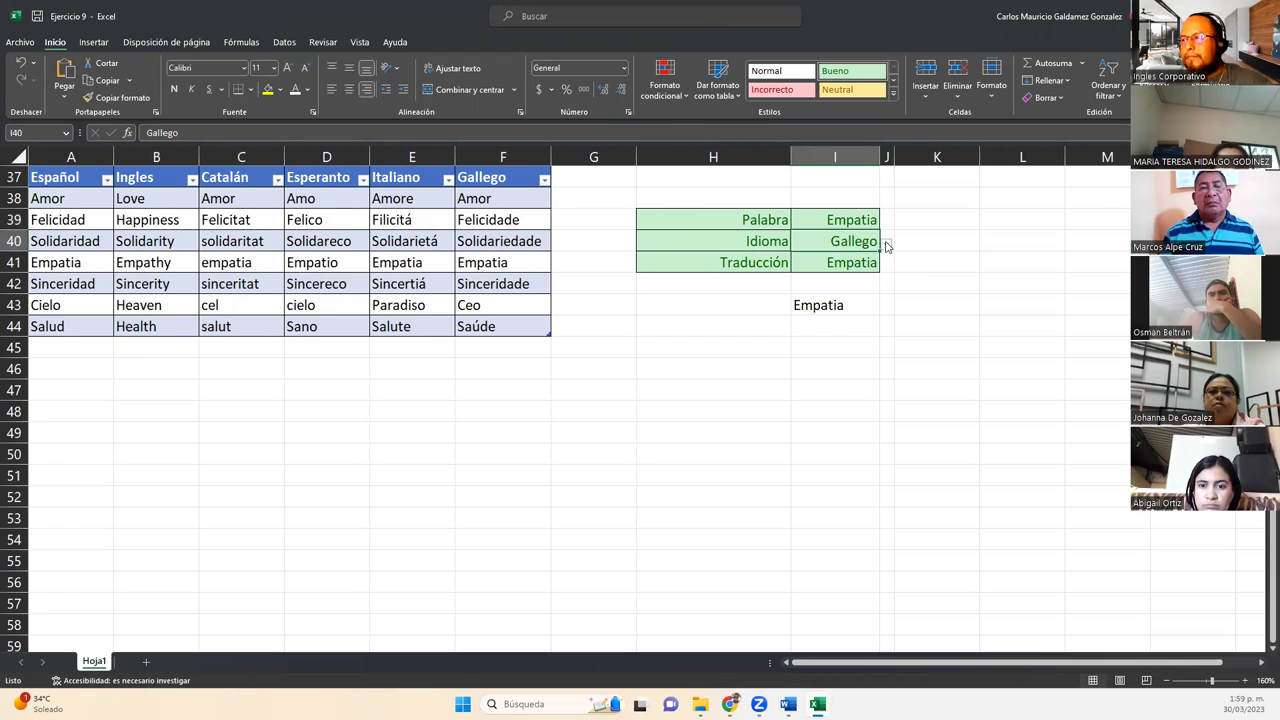
click(885, 246)
click(852, 259)
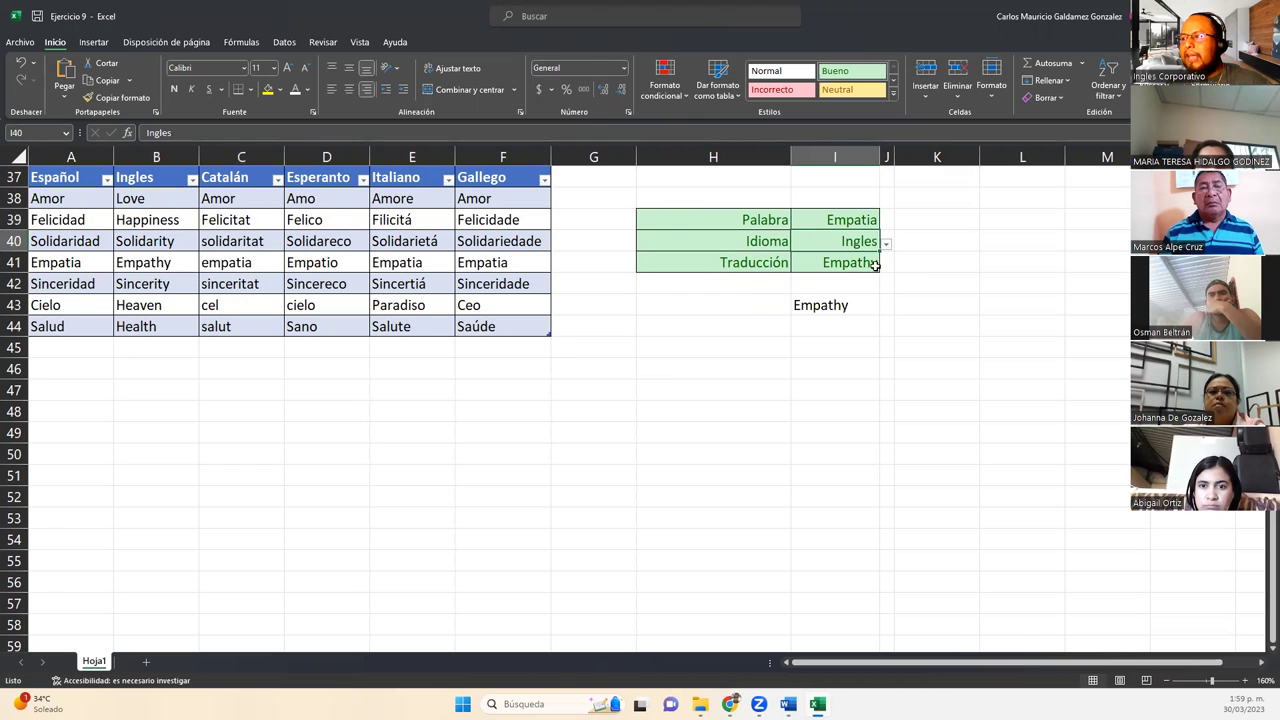
Step: Cycle the Idioma in I40 through Catalán, Esperanto, Italiano and Gallego, and inspect the Traducción formula in I41
click(886, 246)
click(851, 271)
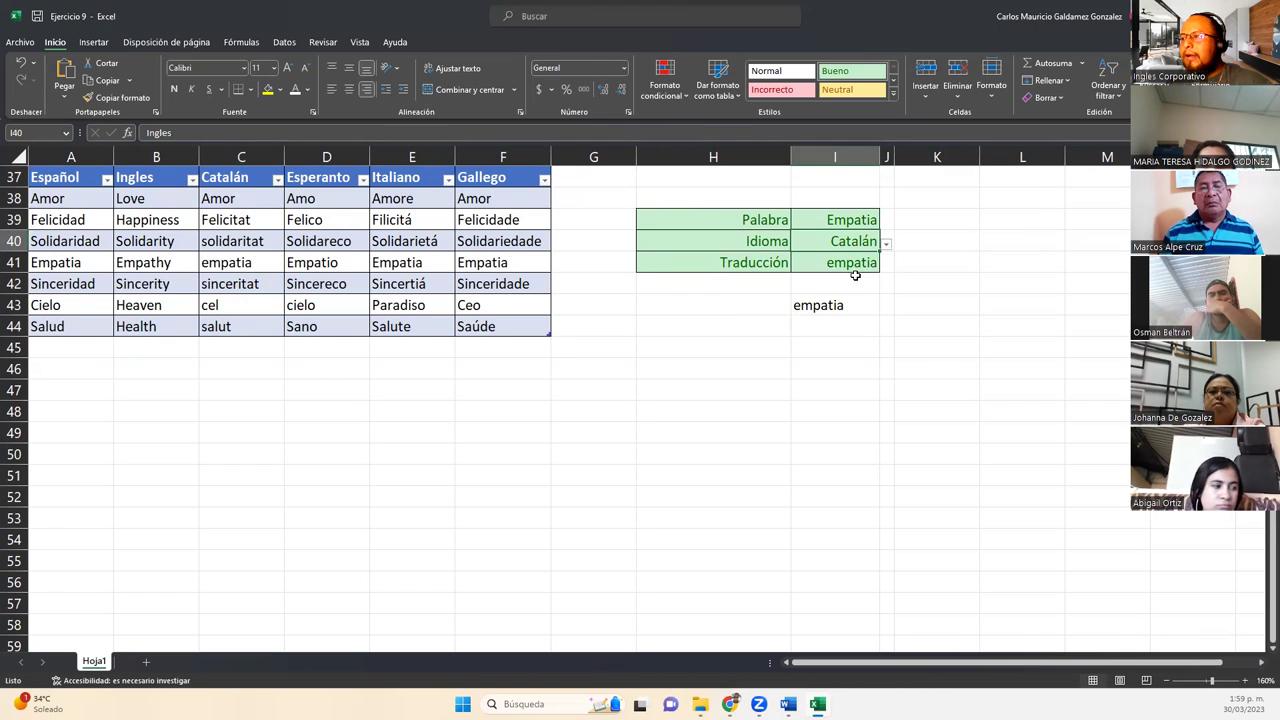
click(886, 247)
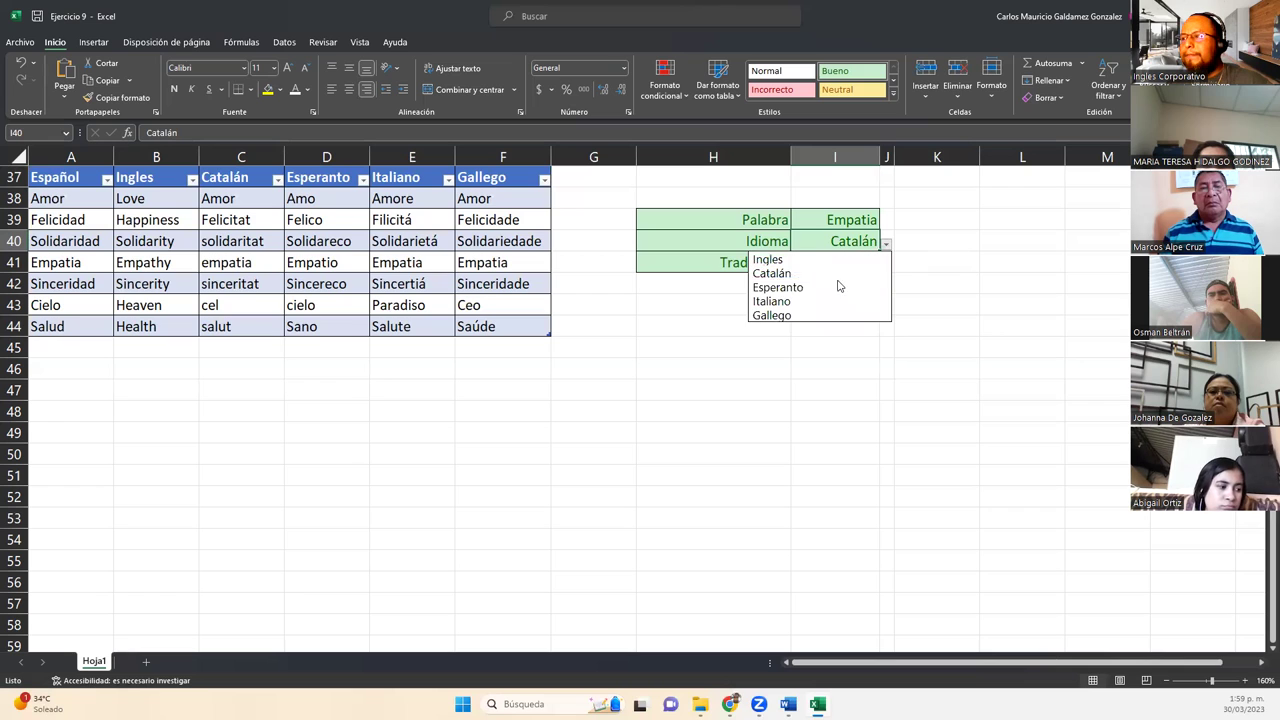
click(840, 284)
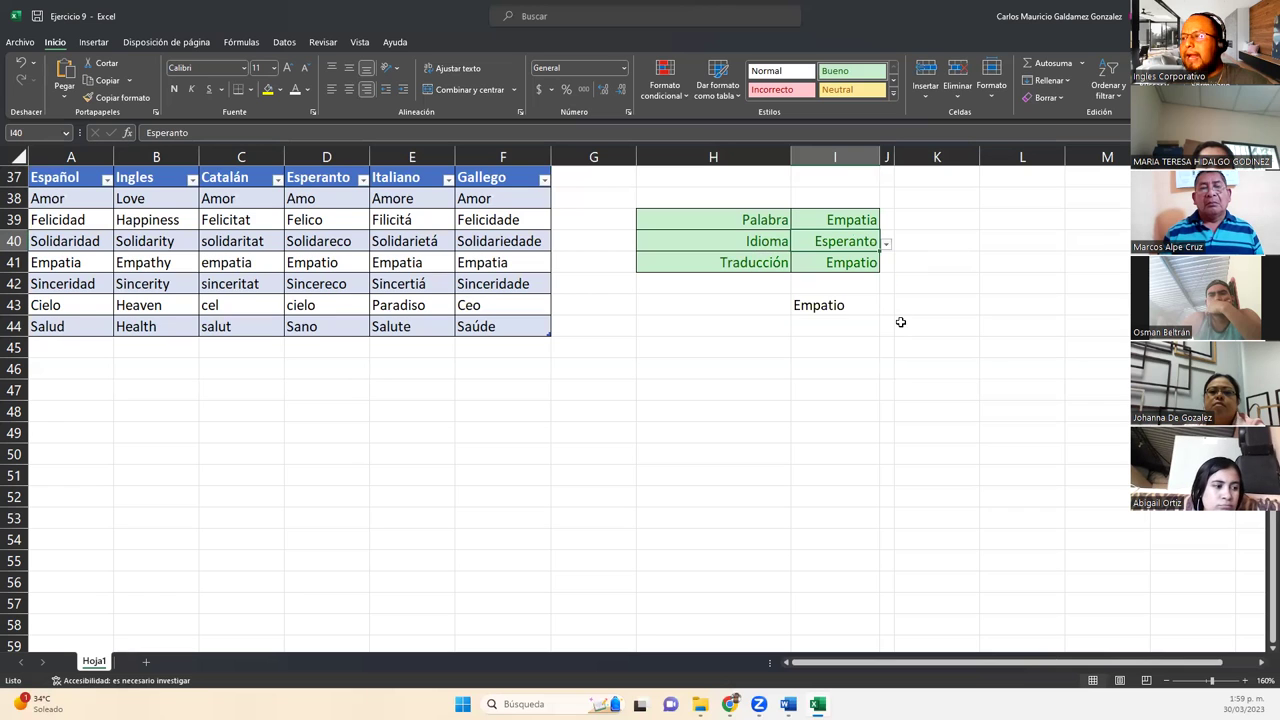
click(886, 246)
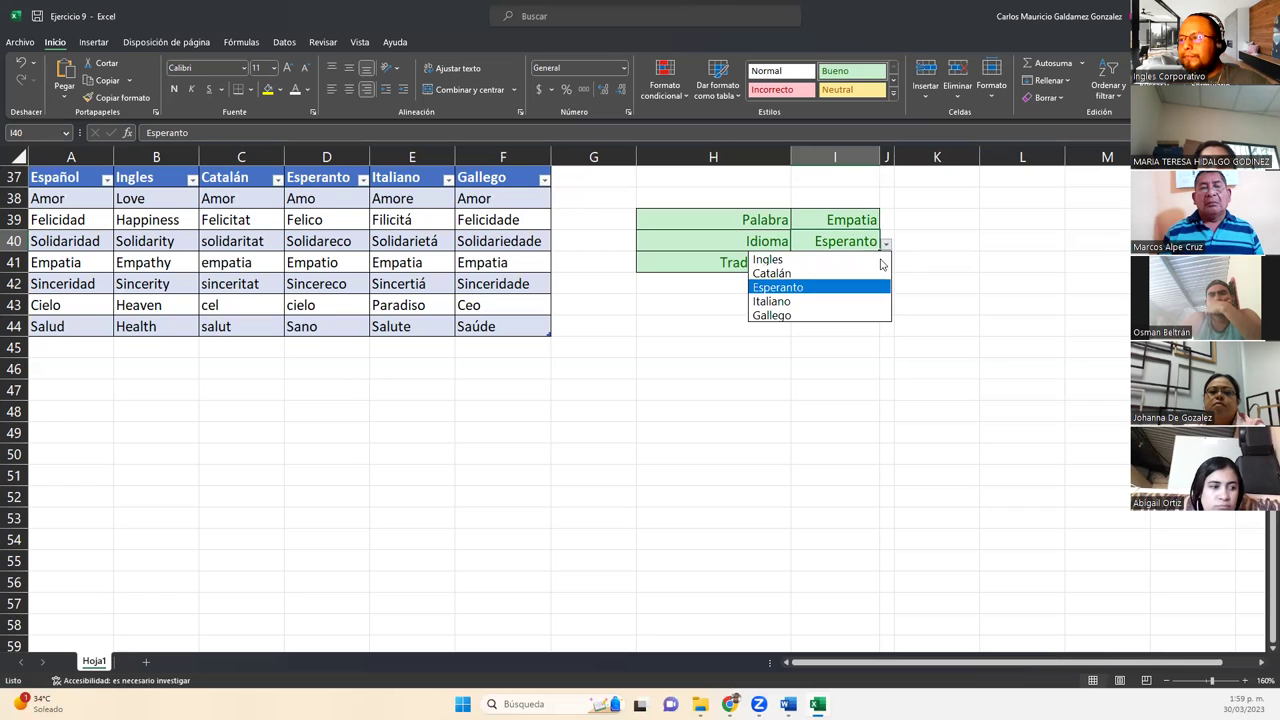
click(851, 301)
click(886, 246)
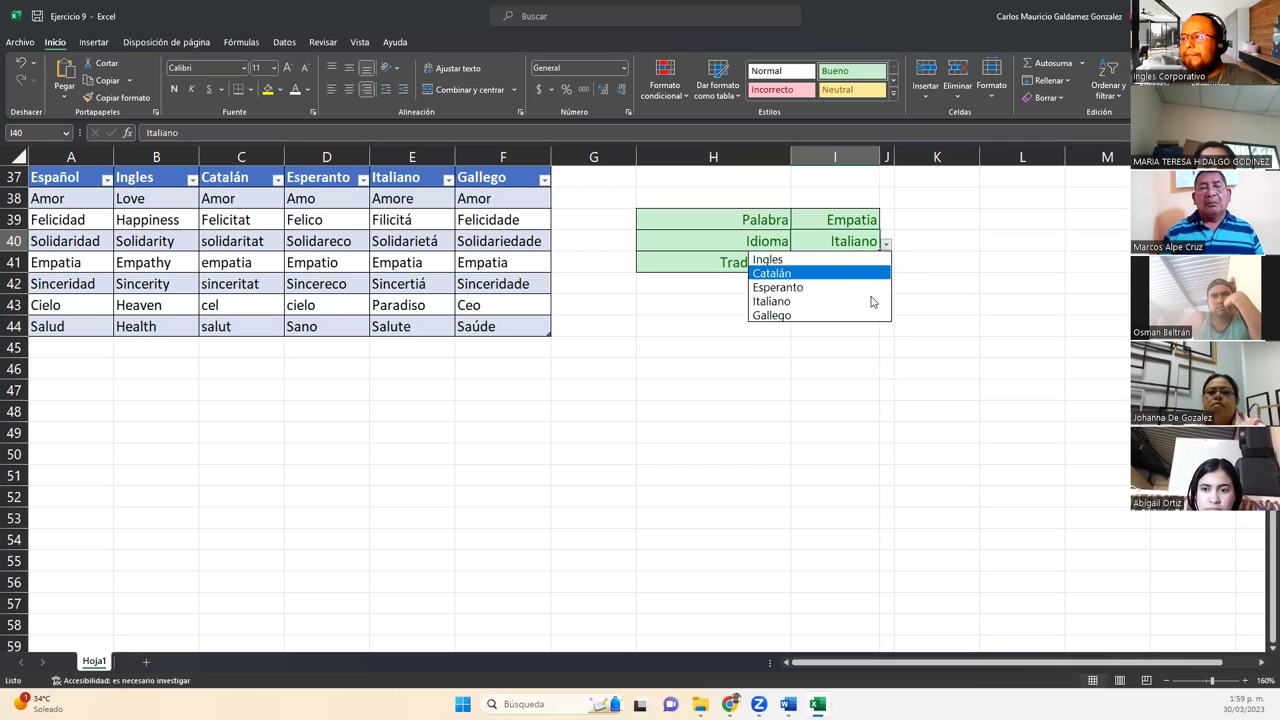
click(857, 313)
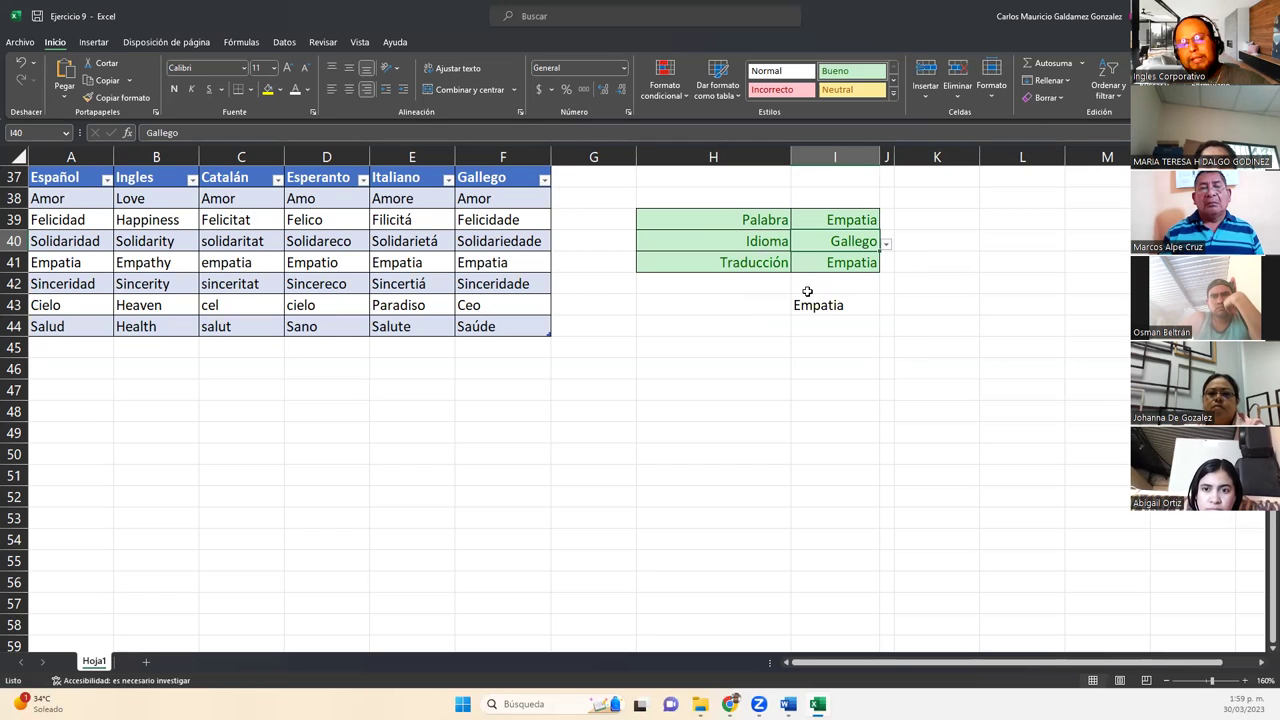
drag(832, 220, 827, 263)
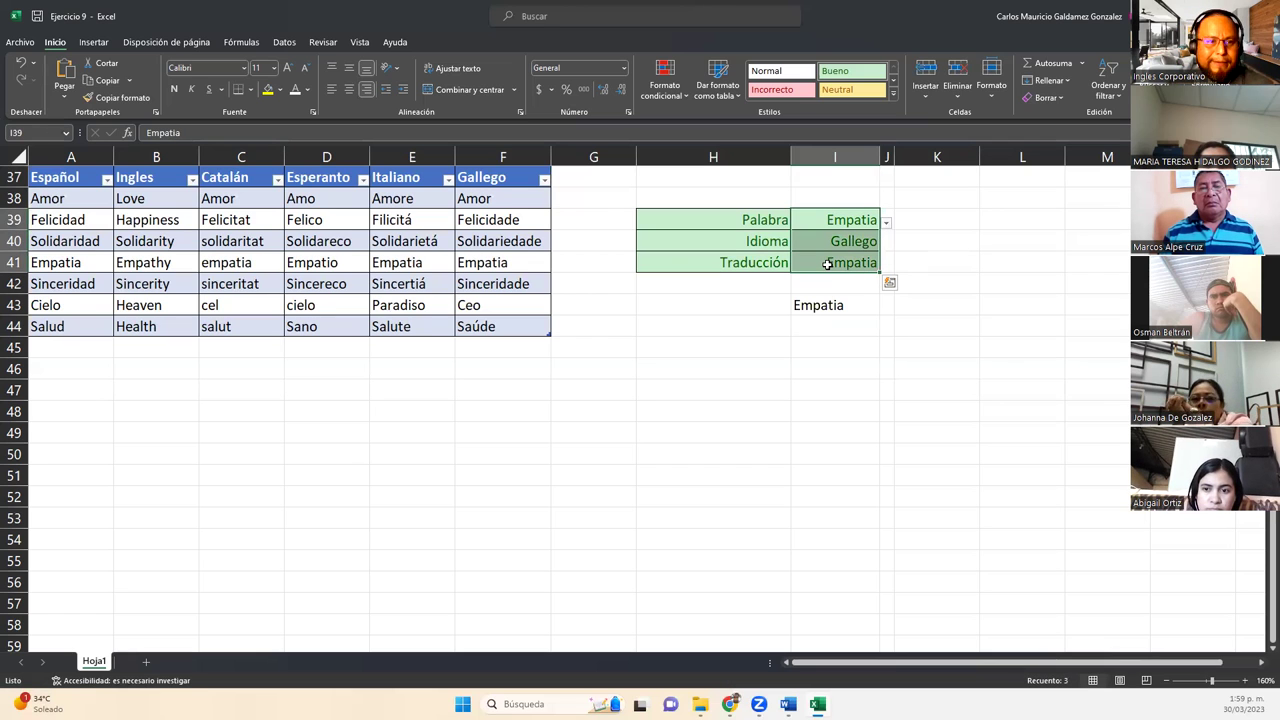
click(828, 263)
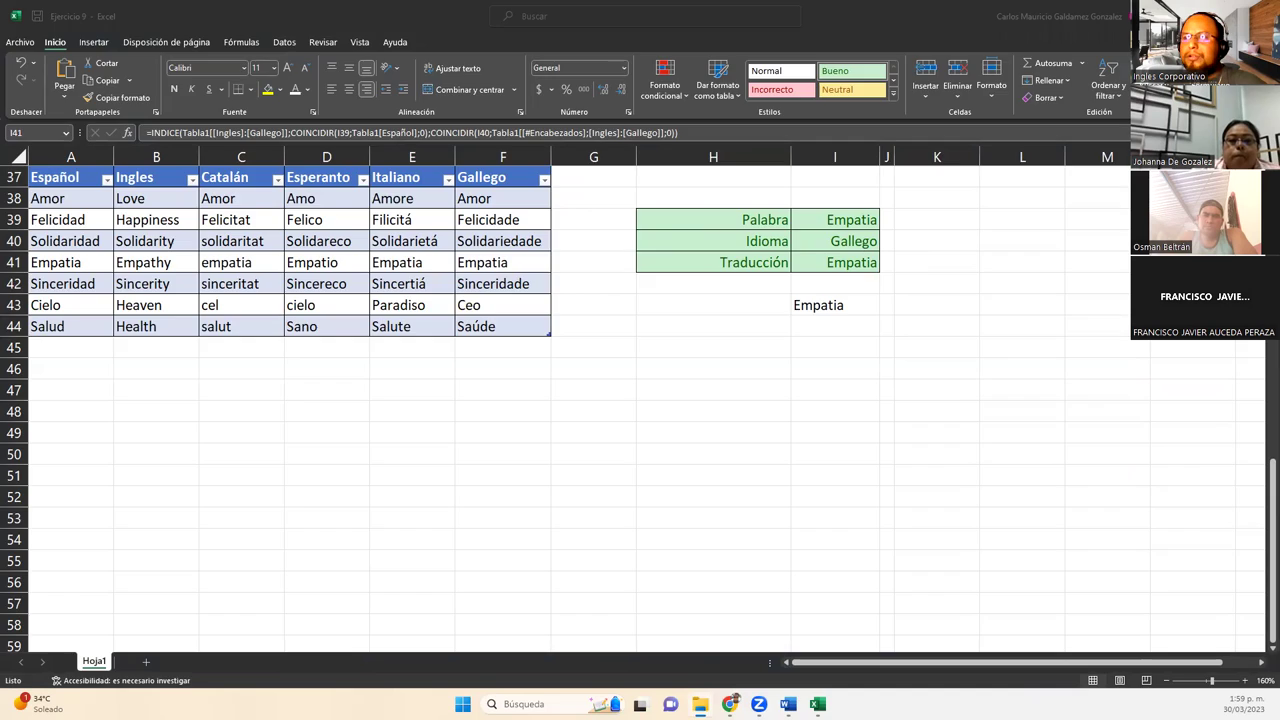
Step: Switch to Ejercicio 9.pdf in the browser and read the Ejercicio 9.3 instructions on combining INDICE and COINCIDIR
key(alt+Tab)
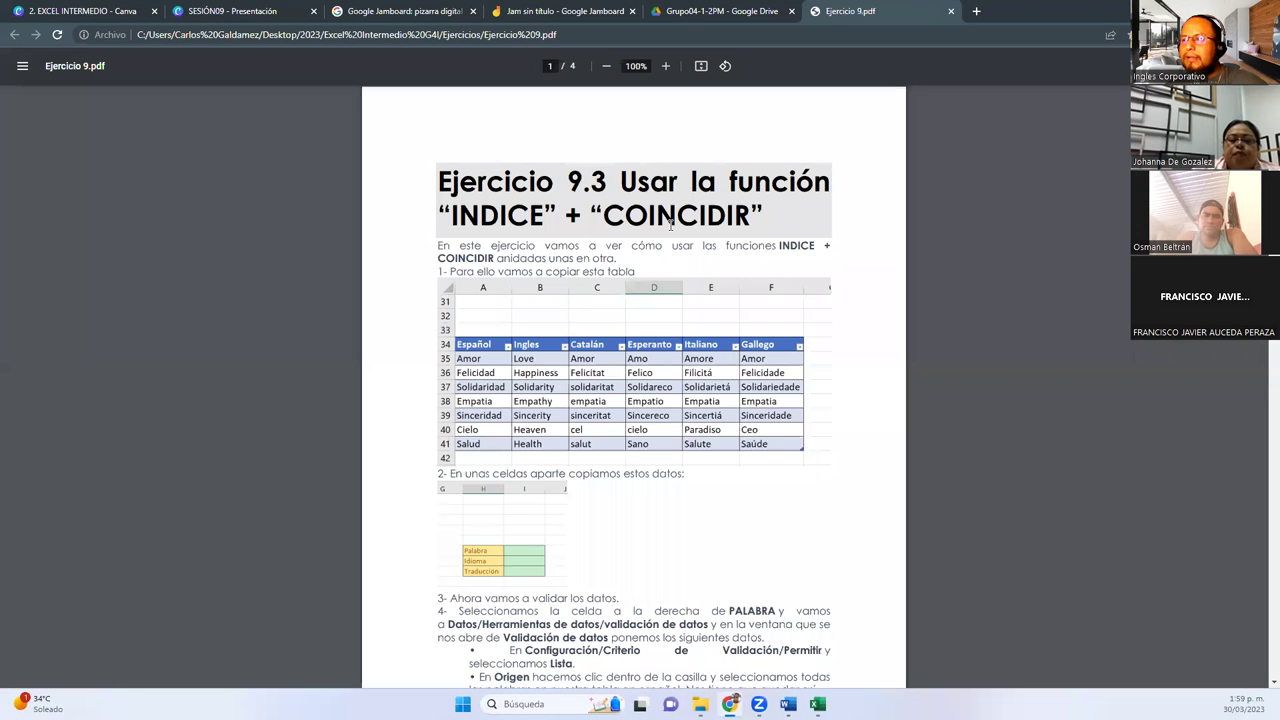
drag(440, 212, 541, 227)
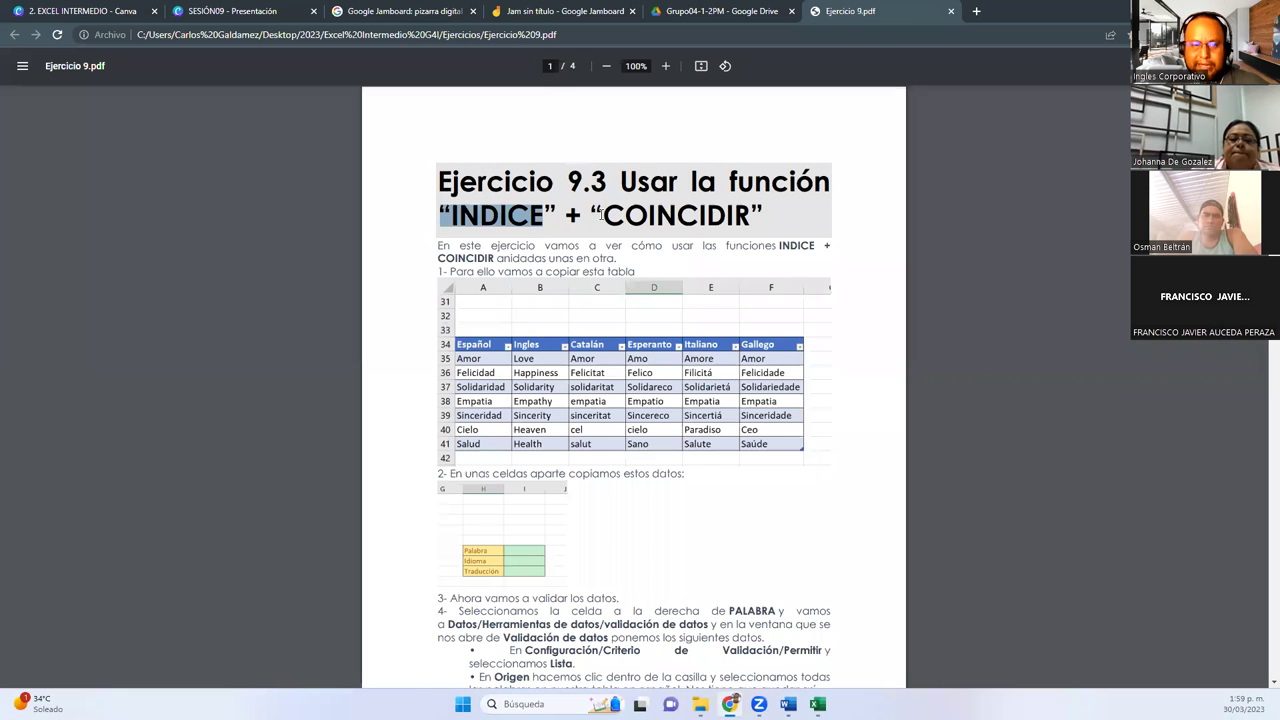
drag(597, 213, 767, 222)
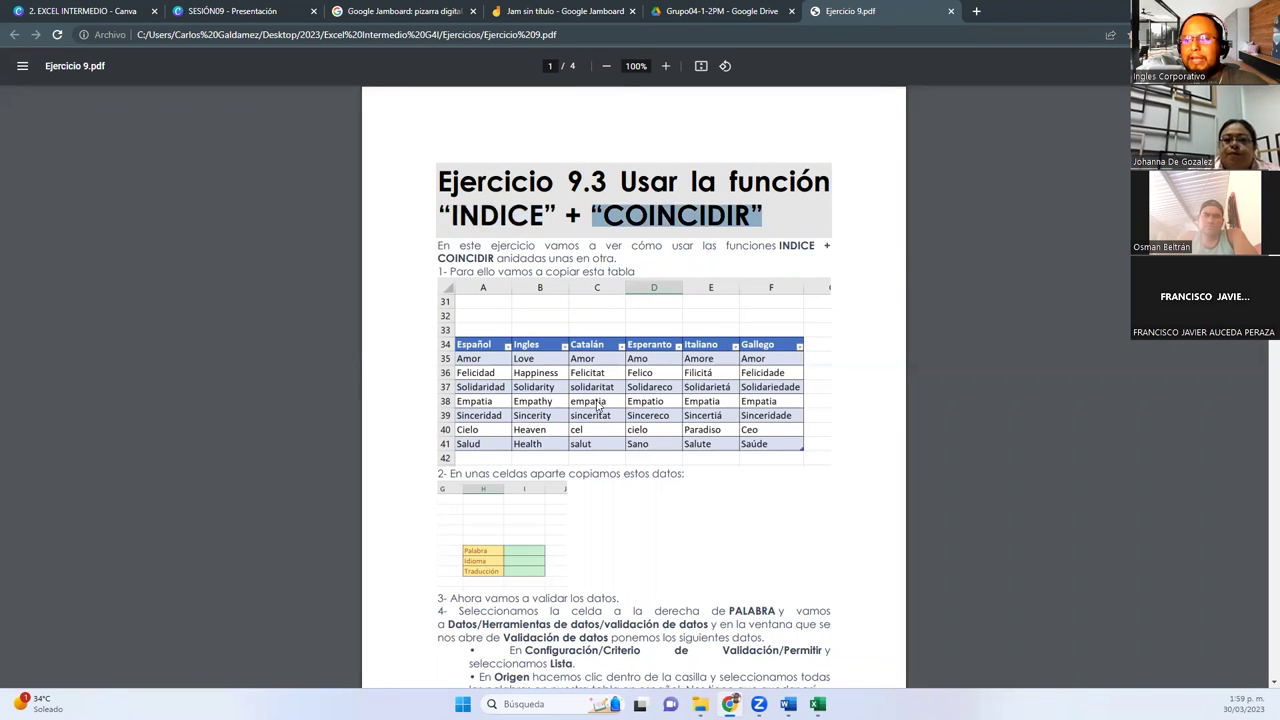
scroll(598, 404, down, 1)
scroll(617, 399, down, 6)
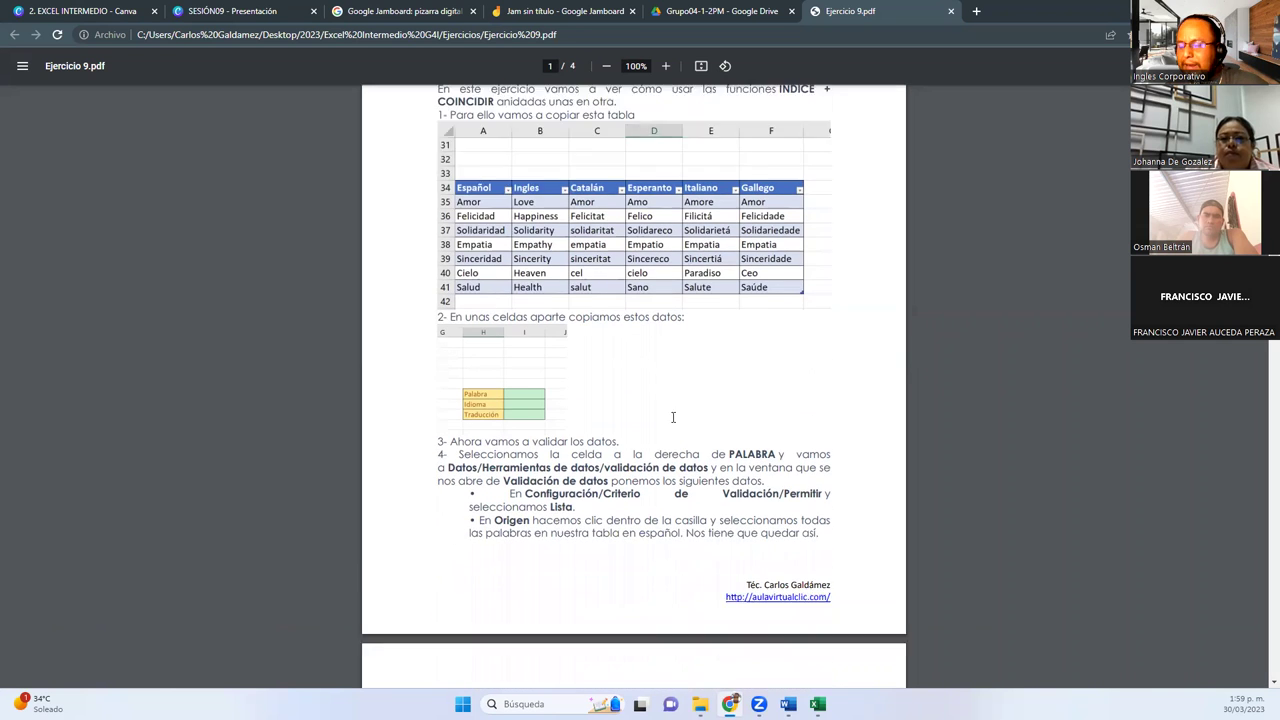
scroll(690, 423, down, 12)
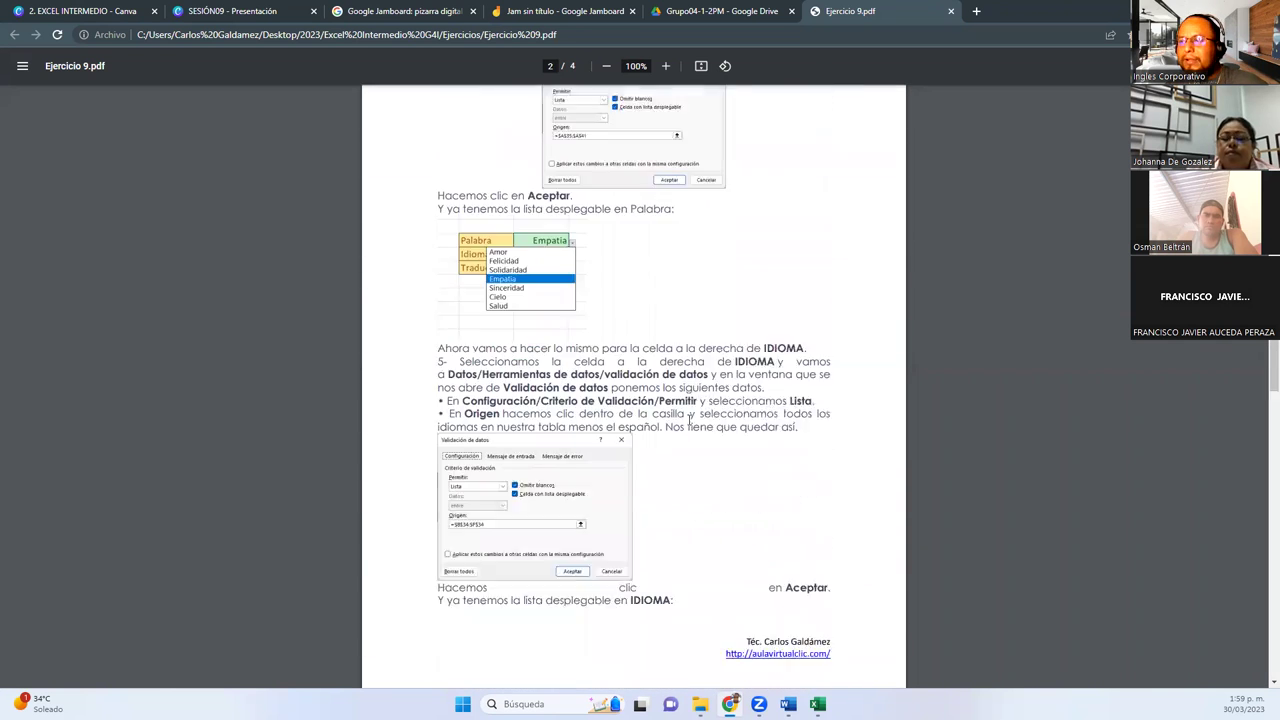
scroll(698, 419, down, 12)
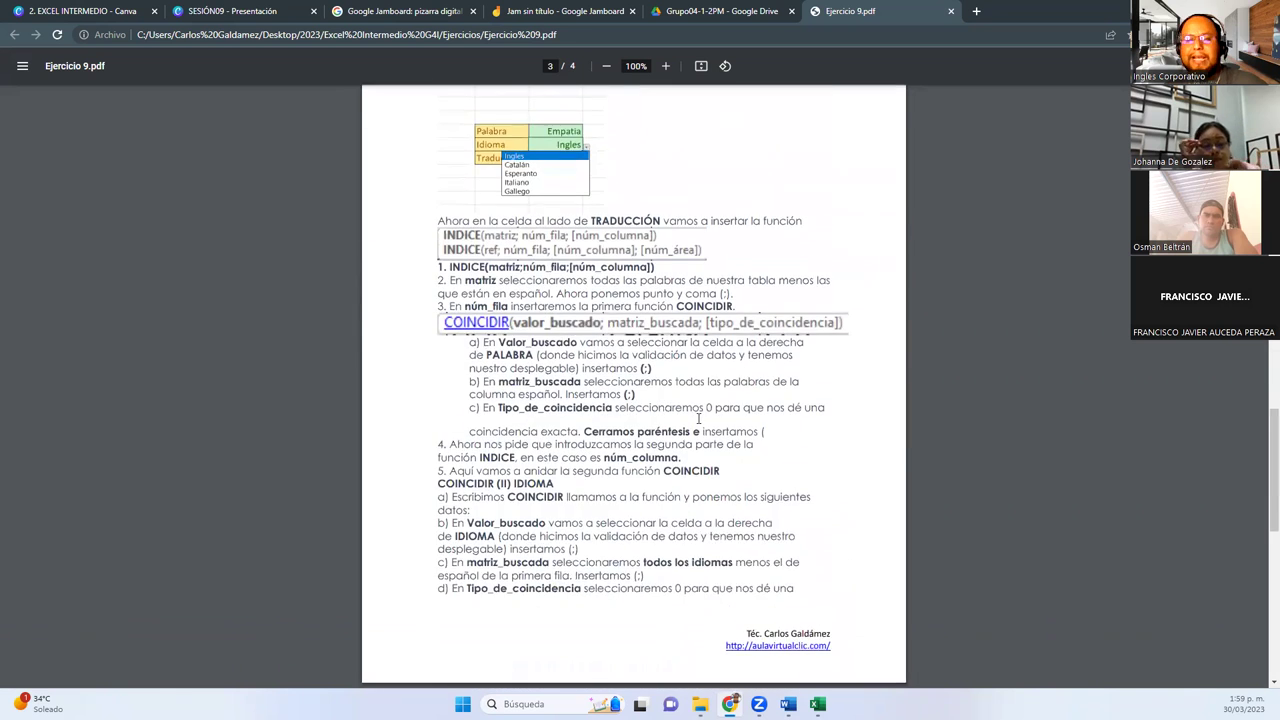